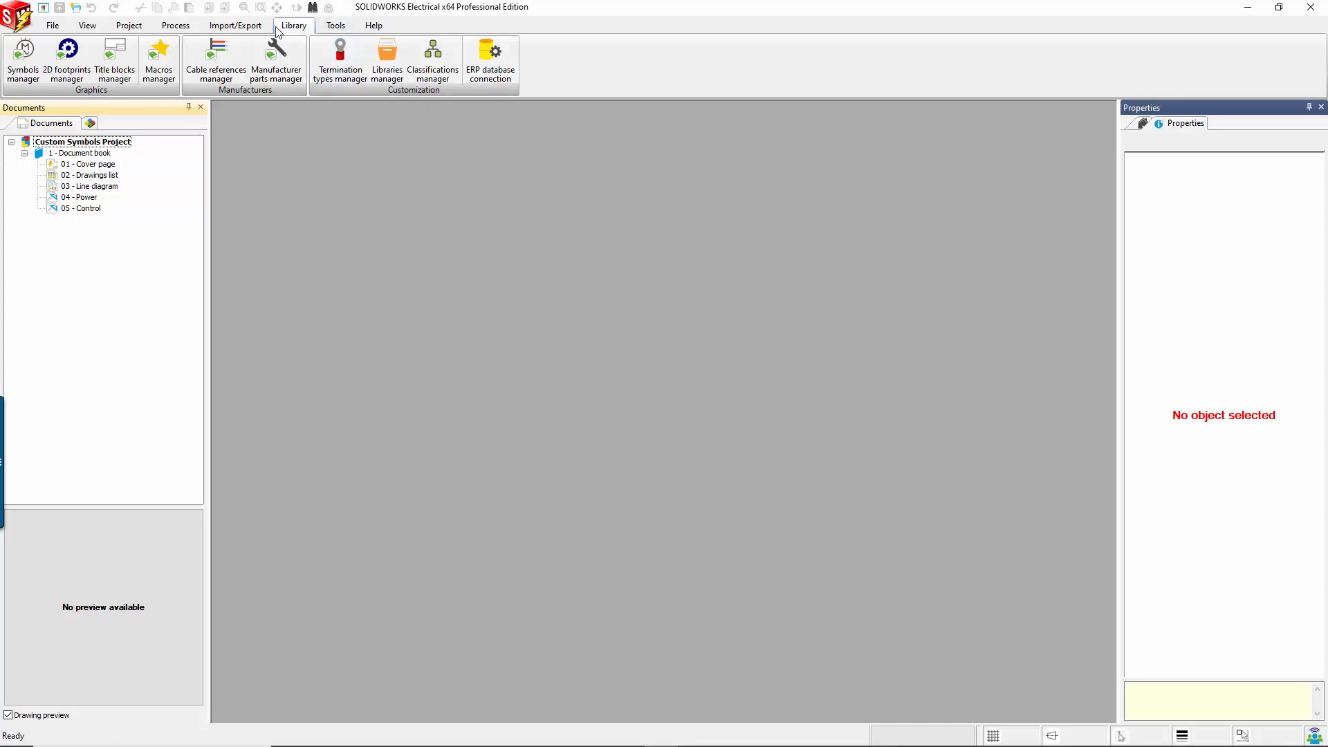
- Open the Symbols manager and show its symbols by classification instead of by filters
{"action": "left_click", "coordinate": [293, 28]}
{"action": "left_click", "coordinate": [25, 72]}
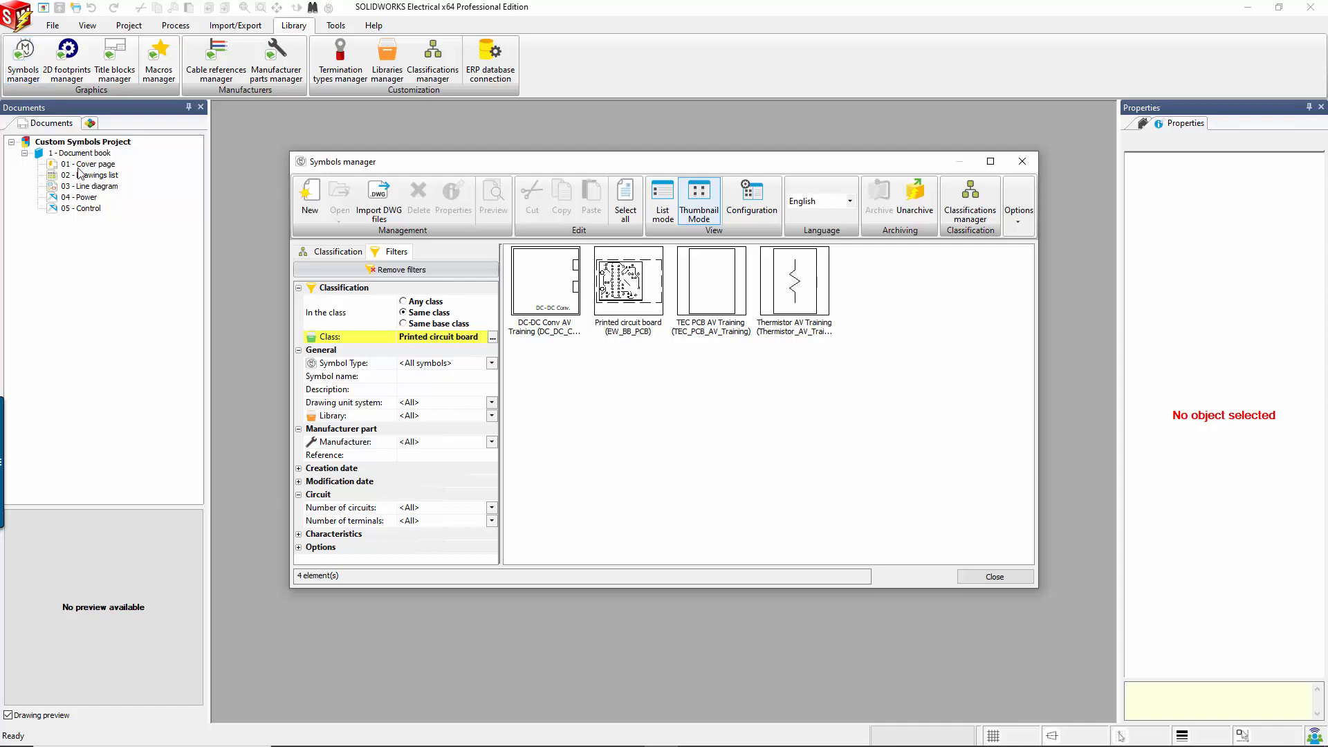
{"action": "left_click", "coordinate": [346, 255]}
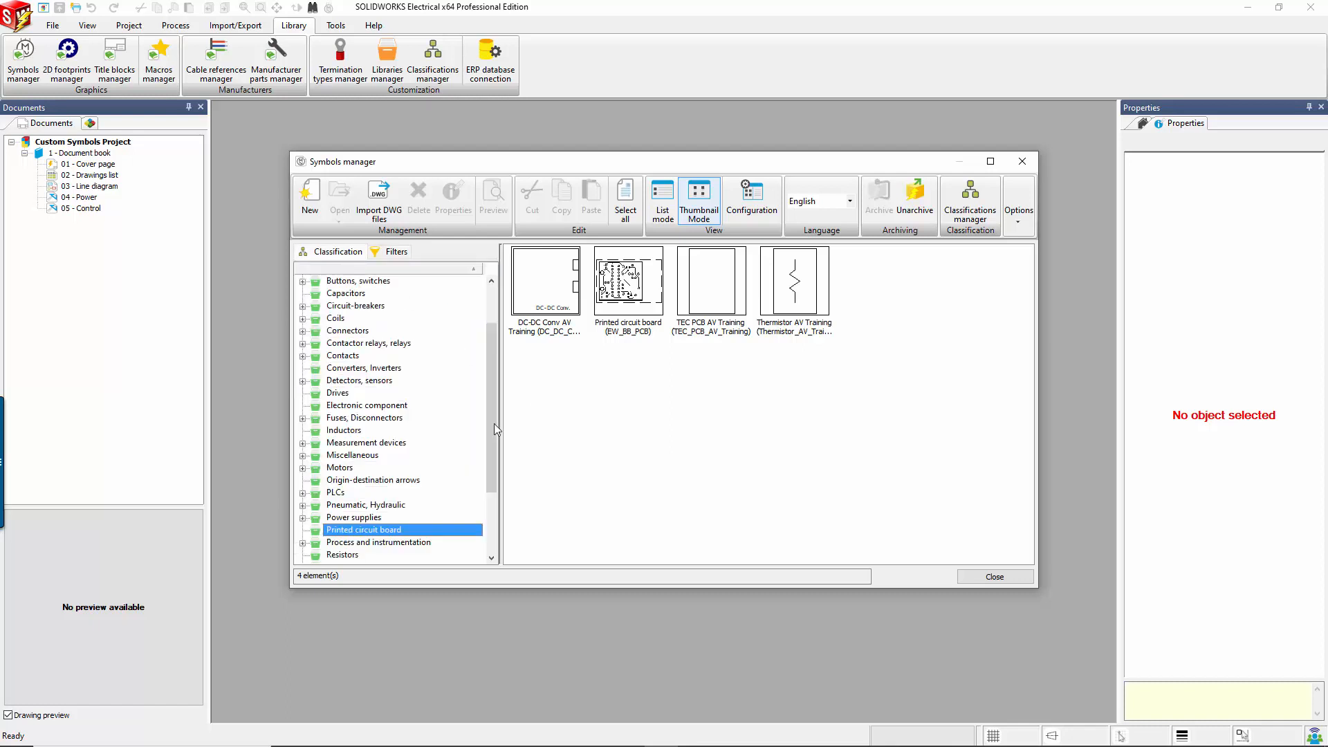
{"action": "left_click_drag", "start_coordinate": [494, 423], "coordinate": [496, 367]}
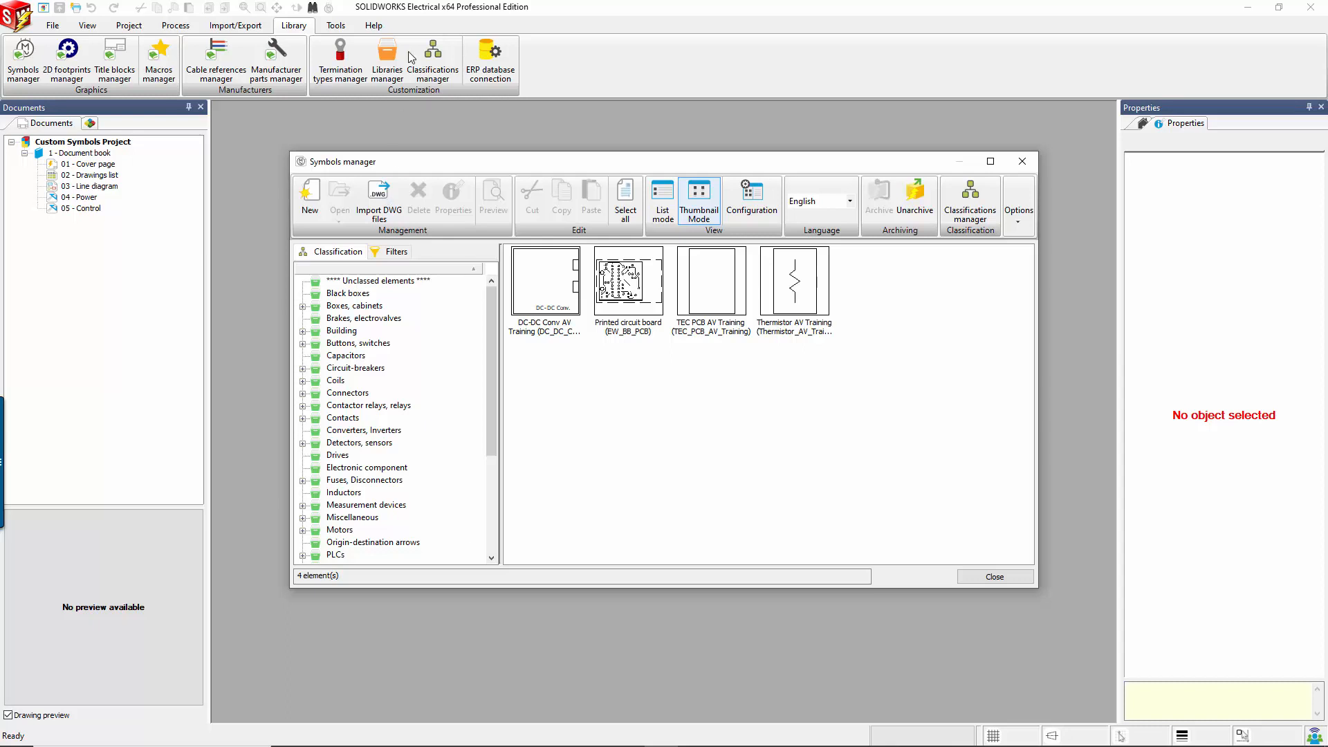
- Browse the existing symbols in the Motors class of the Symbols manager
{"action": "left_click", "coordinate": [443, 72]}
{"action": "left_click_drag", "start_coordinate": [493, 332], "coordinate": [484, 384]}
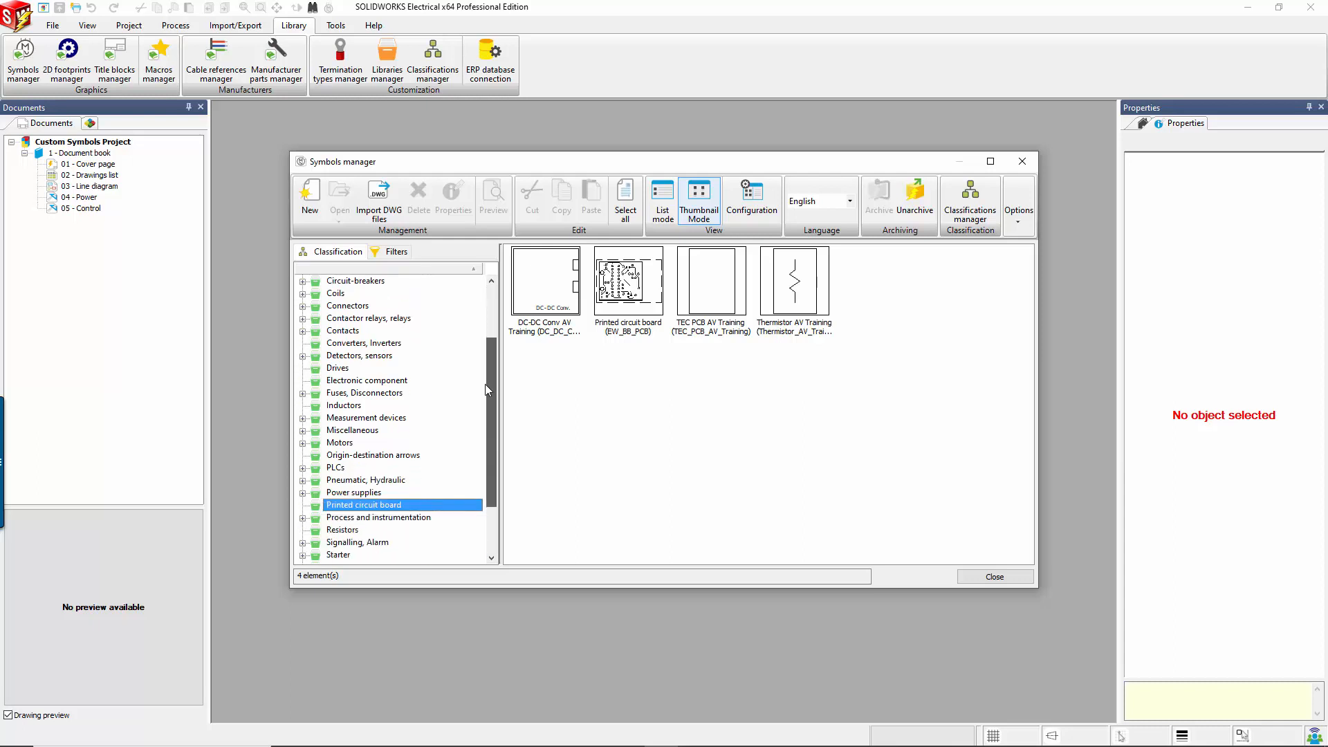
{"action": "left_click", "coordinate": [340, 443]}
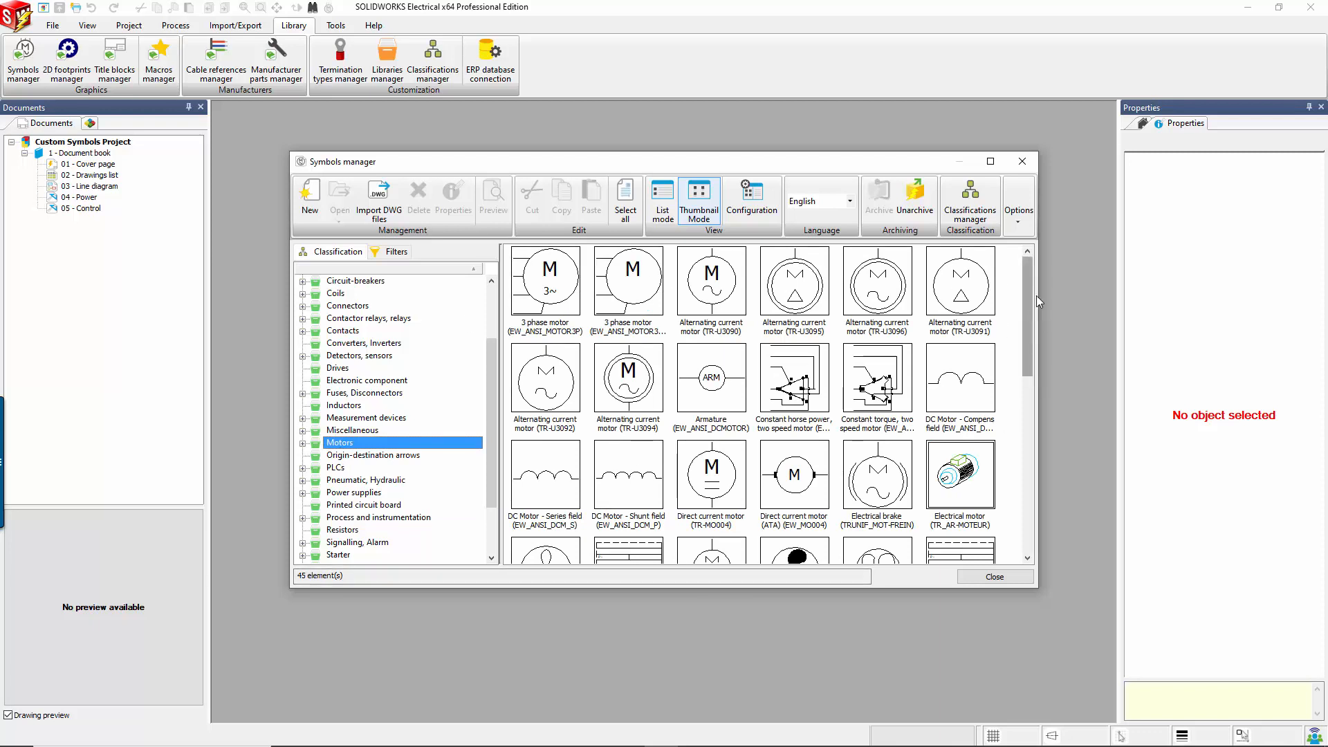
{"action": "left_click_drag", "start_coordinate": [1027, 296], "coordinate": [994, 440]}
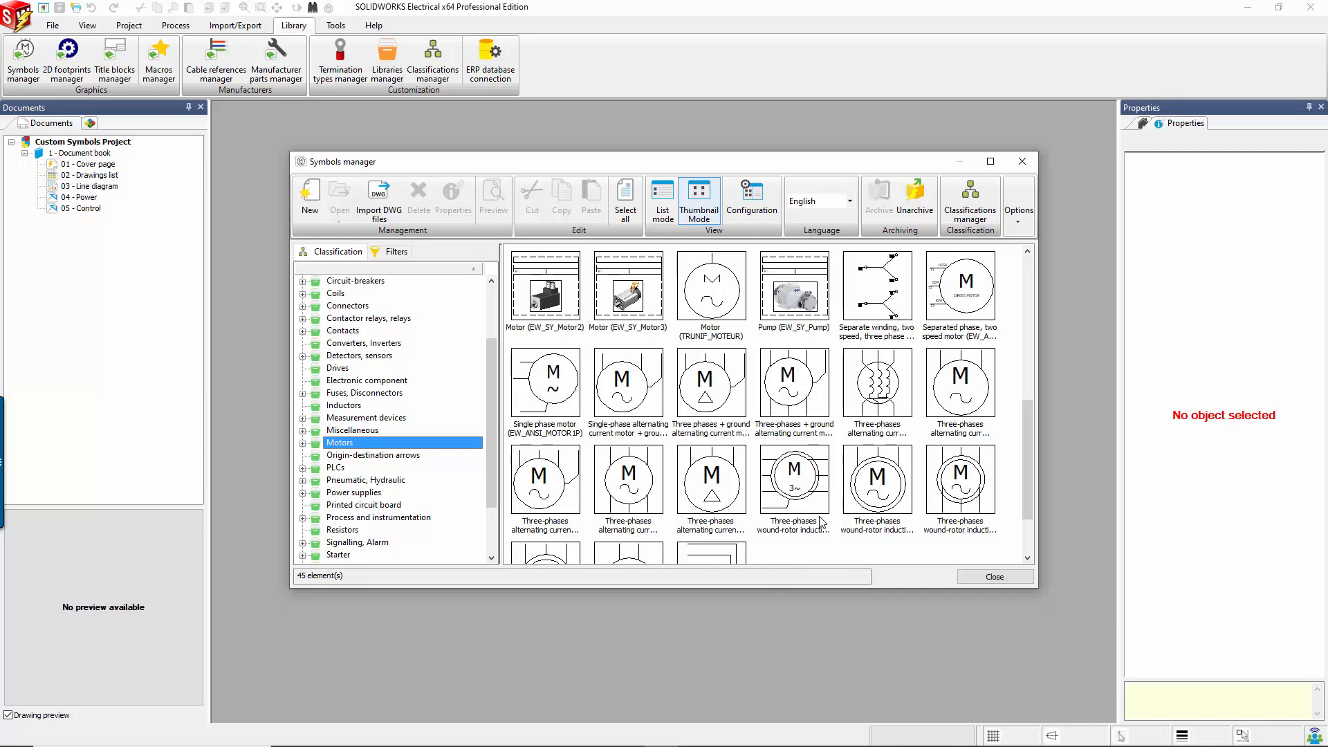
{"action": "scroll", "coordinate": [786, 476], "scroll_direction": "up", "scroll_amount": 5}
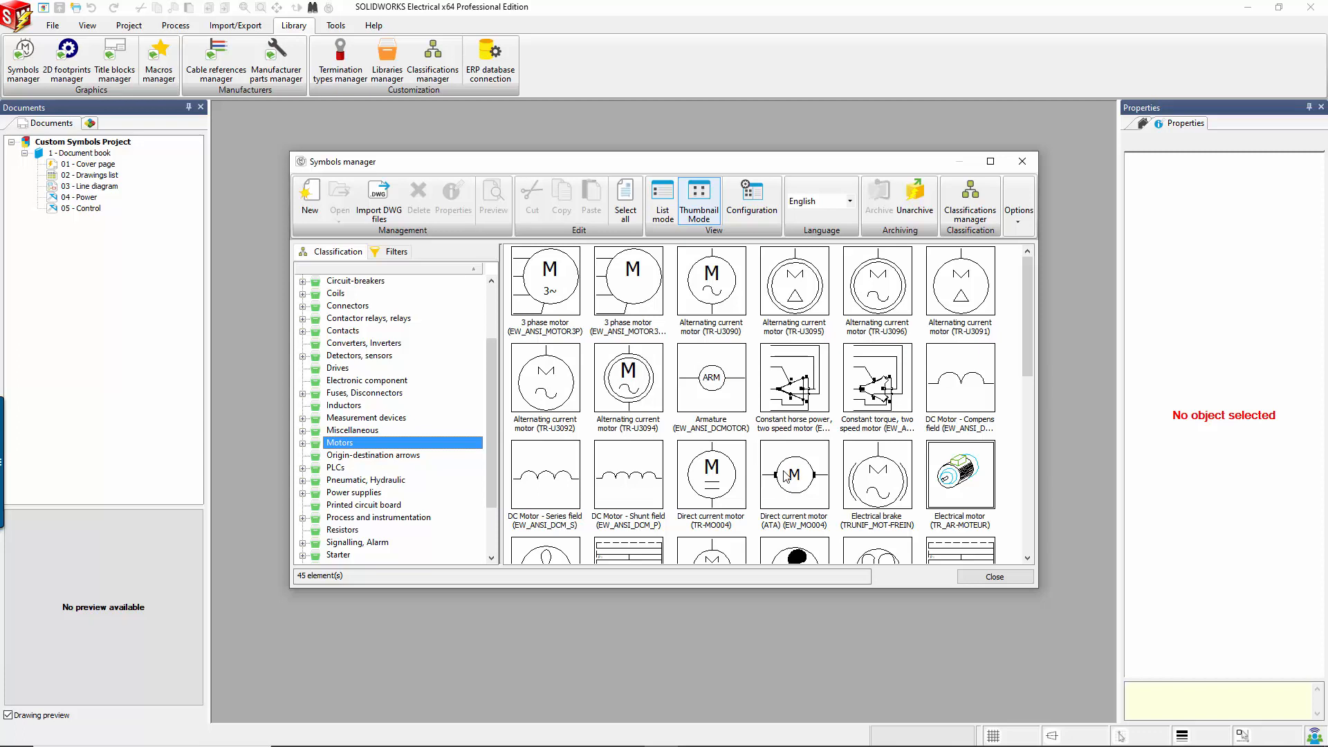
{"action": "right_click", "coordinate": [541, 295]}
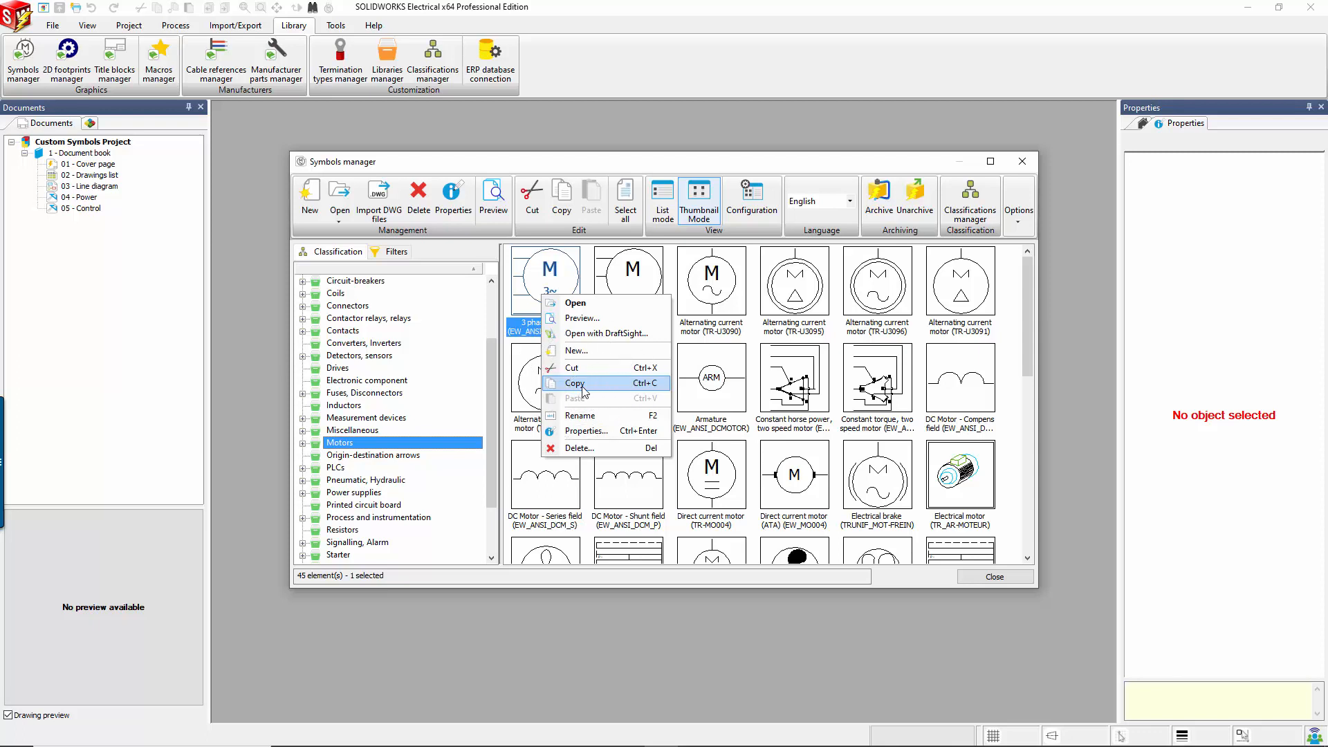
{"action": "right_click", "coordinate": [1013, 325]}
{"action": "right_click", "coordinate": [1008, 327]}
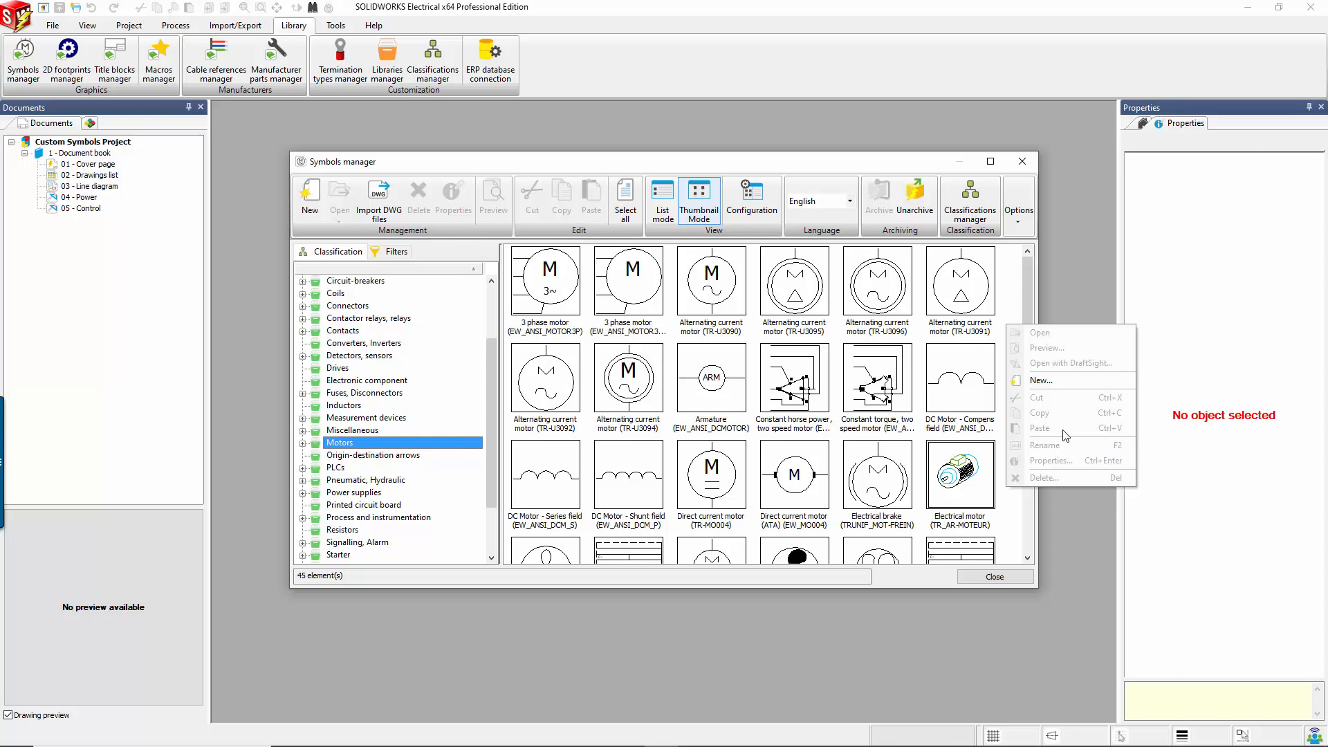
{"action": "left_click", "coordinate": [622, 164]}
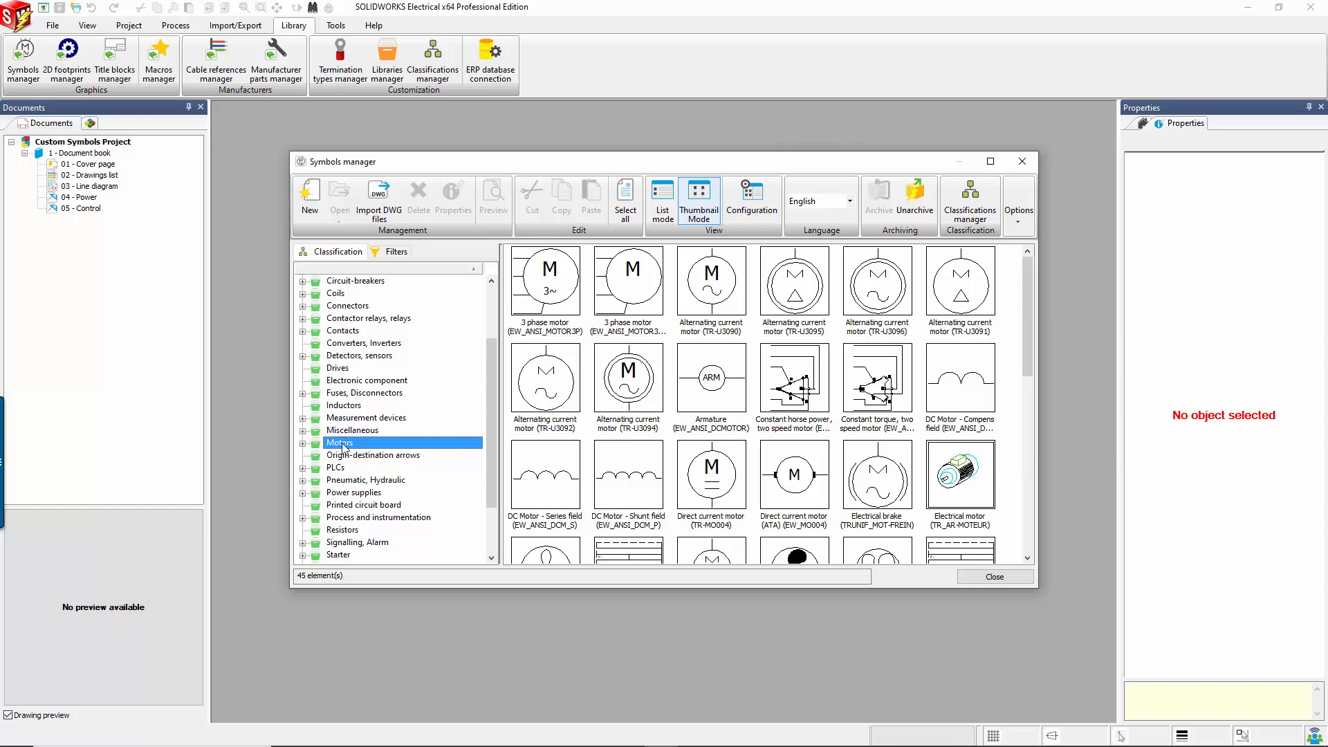
- Start a new symbol in the Three-phase subclass of Motors
{"action": "left_click", "coordinate": [302, 444]}
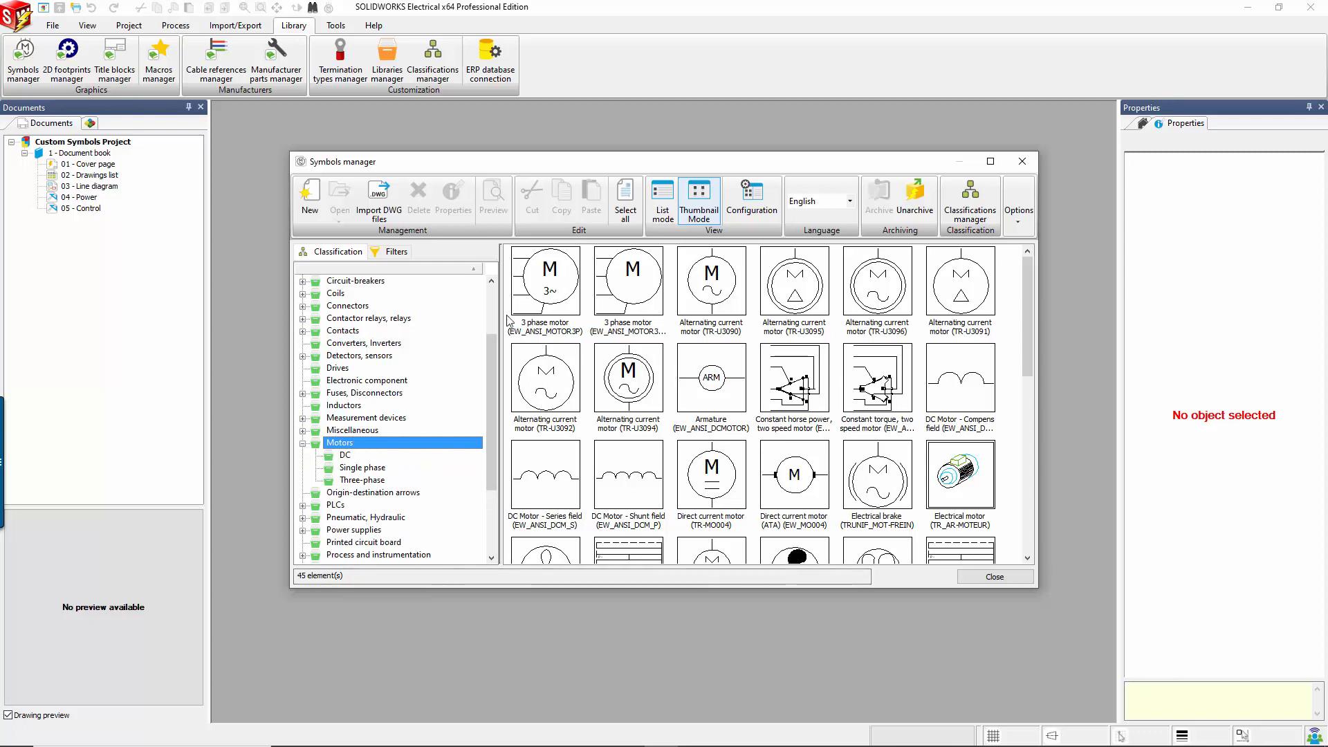
{"action": "left_click", "coordinate": [349, 482]}
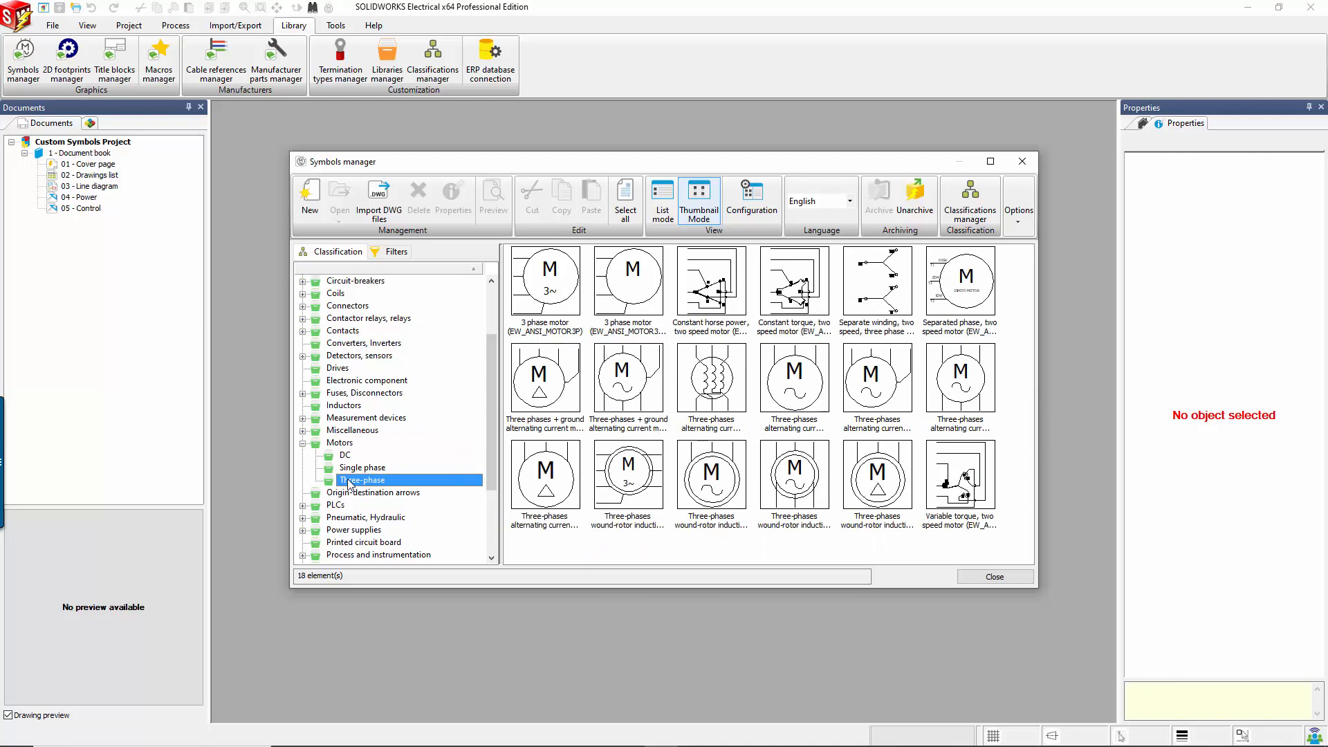
{"action": "left_click", "coordinate": [313, 204]}
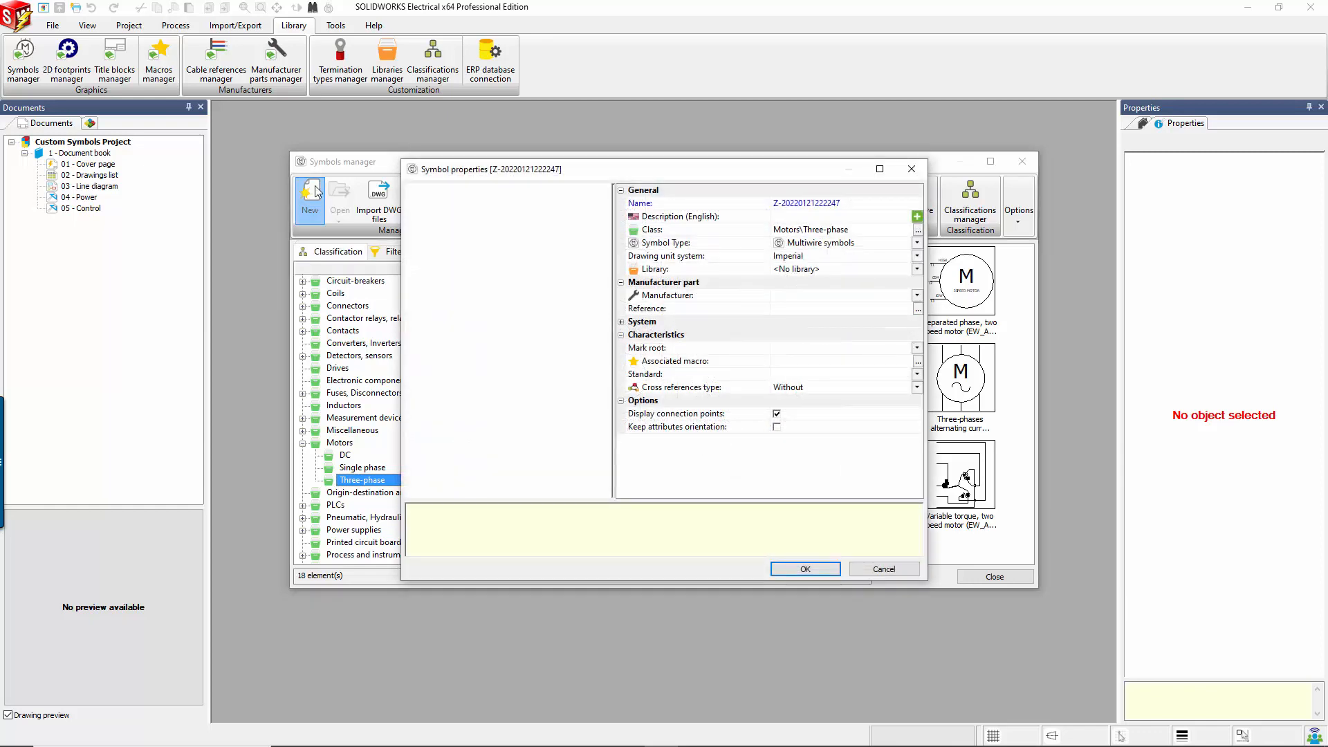
- Name the new symbol example_motor and enter Example motor as its English description
{"action": "left_click_drag", "start_coordinate": [853, 205], "coordinate": [770, 205]}
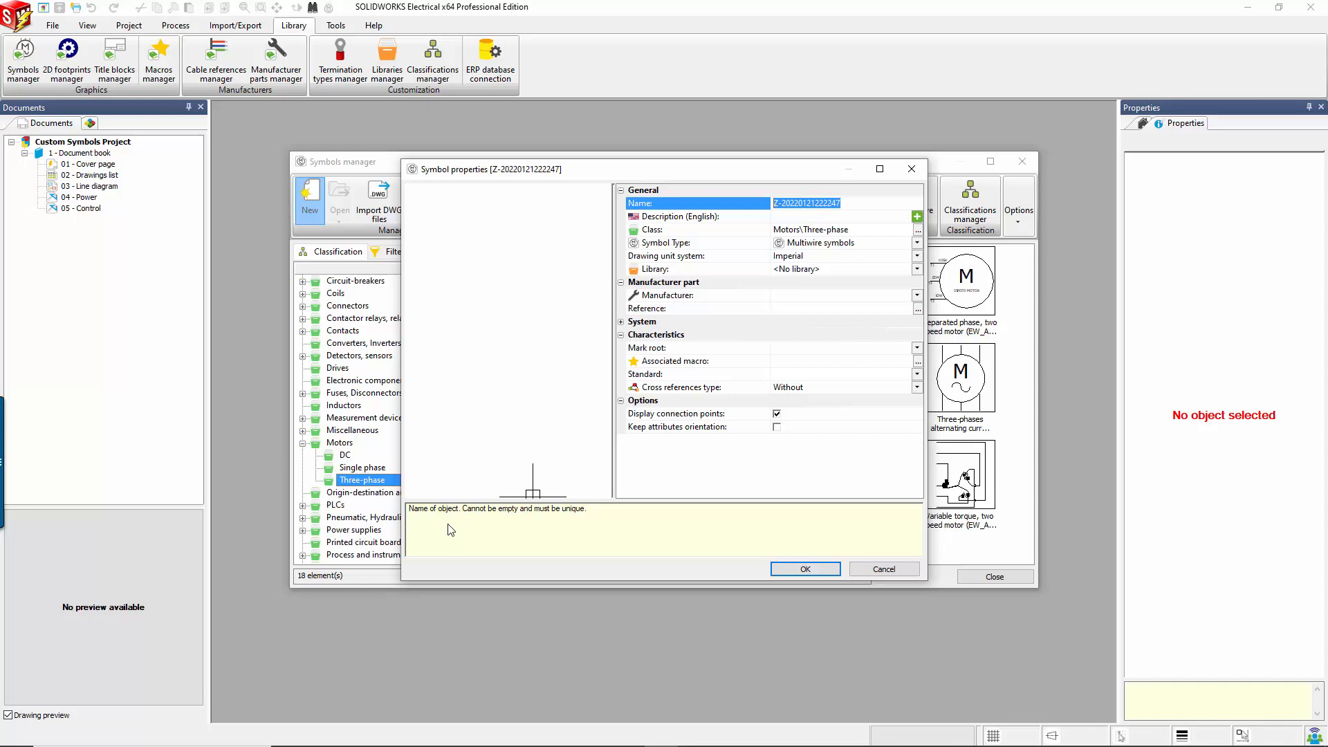
{"action": "left_click", "coordinate": [450, 530]}
{"action": "type", "text": "example"}
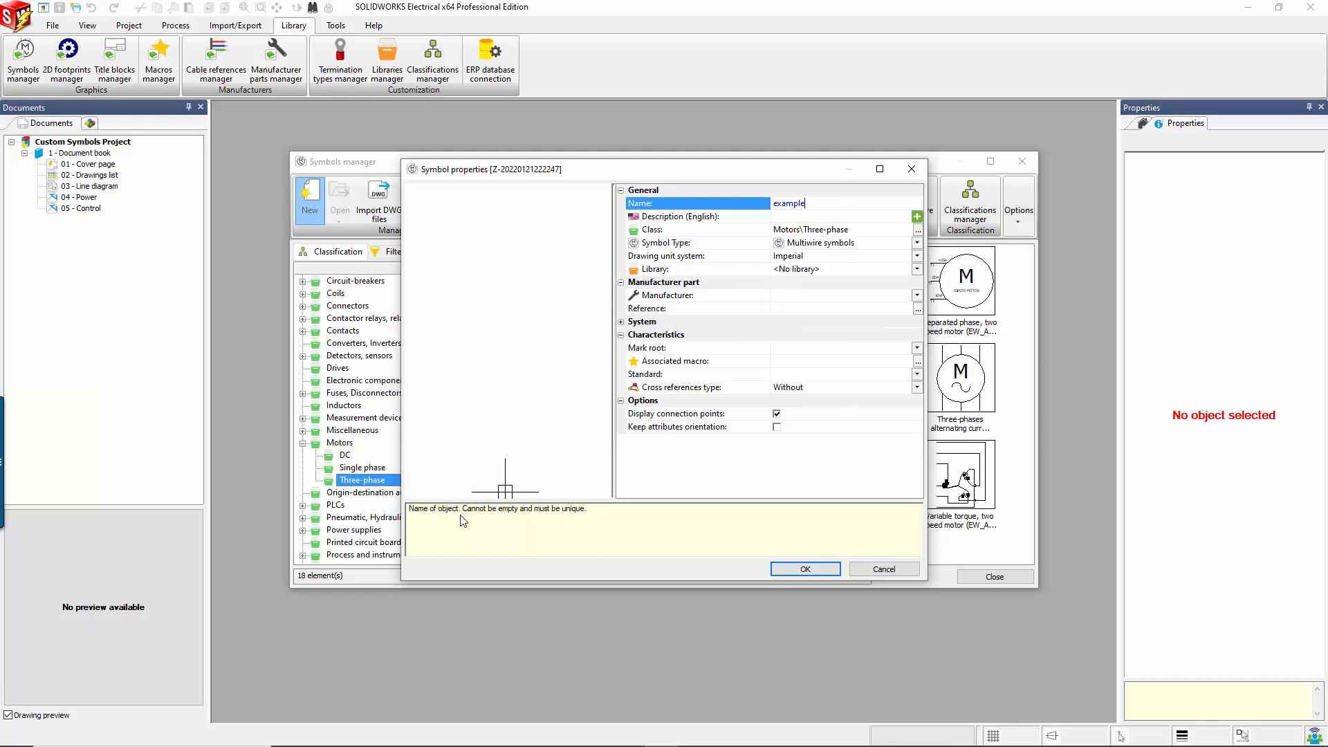
{"action": "type", "text": "_mp"}
{"action": "type", "text": "otor"}
{"action": "left_click", "coordinate": [801, 214]}
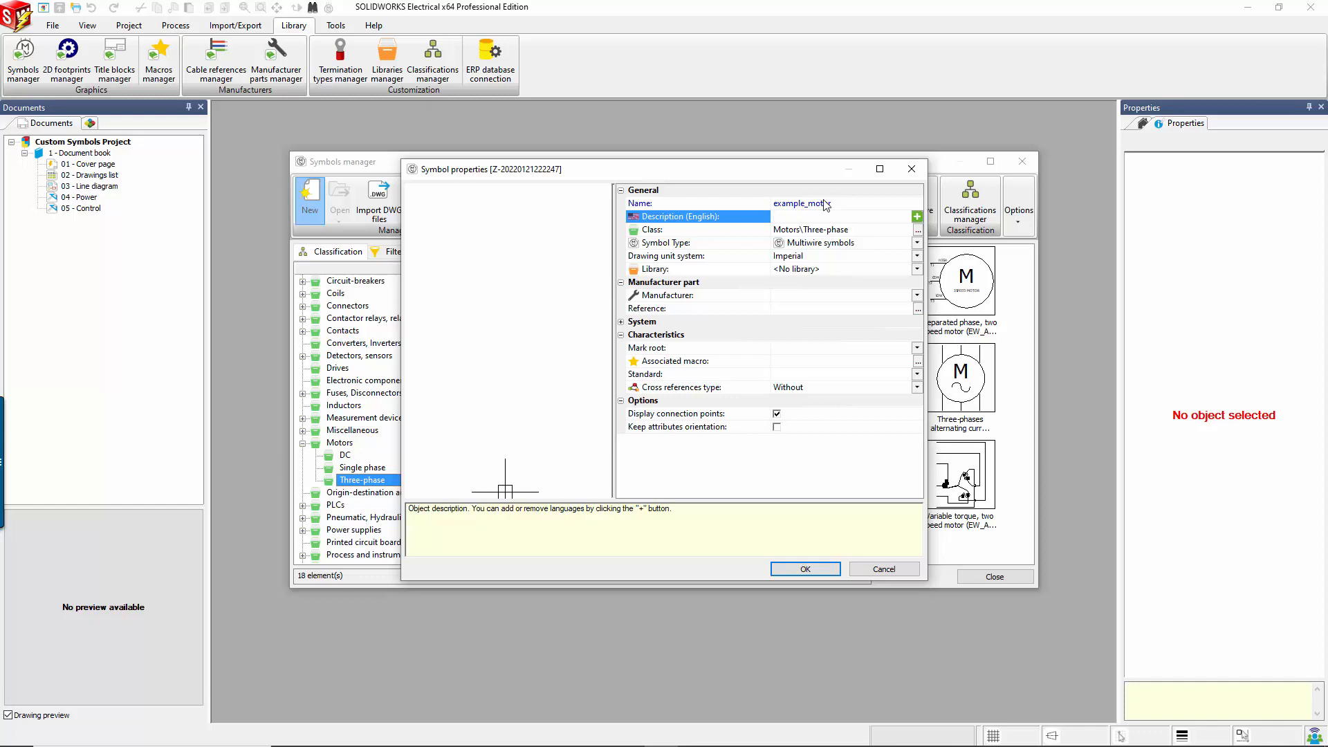
{"action": "type", "text": "Example"}
{"action": "type", "text": "motor"}
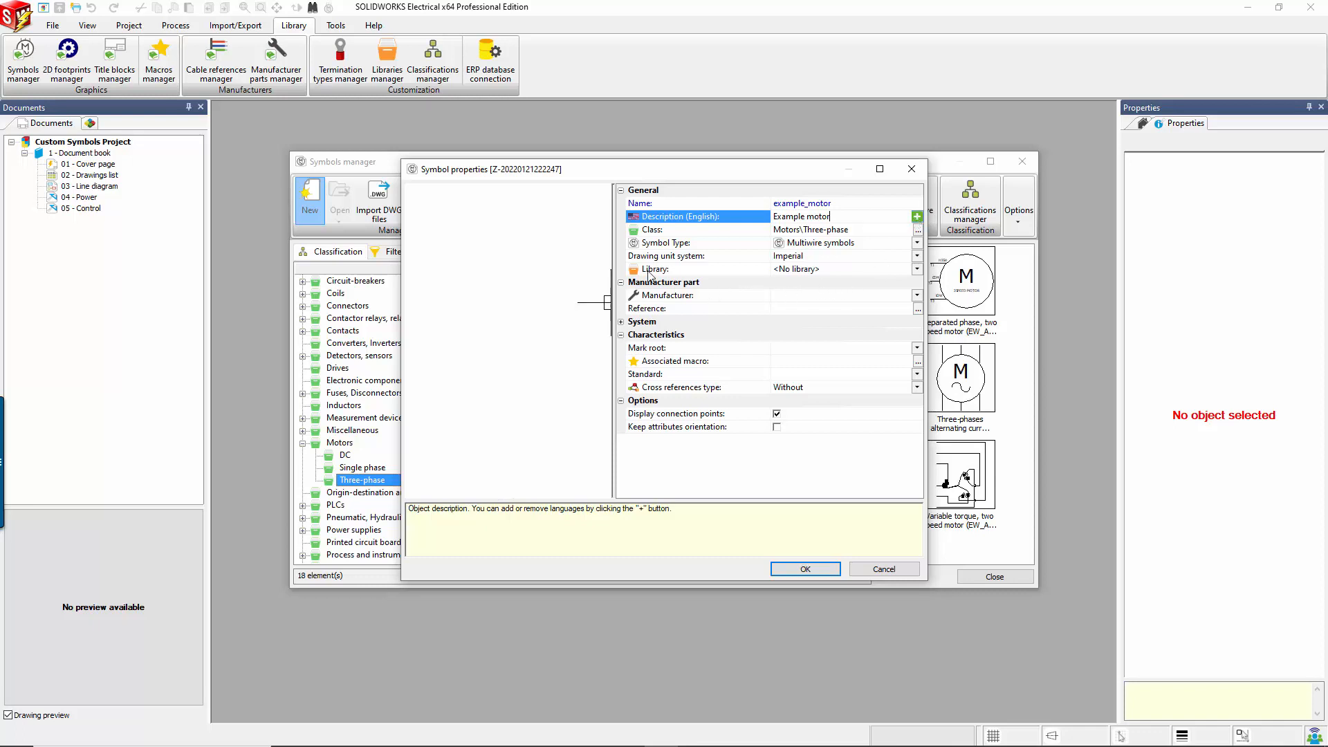
- Look at the languages available for the description and the classes available for the symbol
{"action": "left_click", "coordinate": [917, 217]}
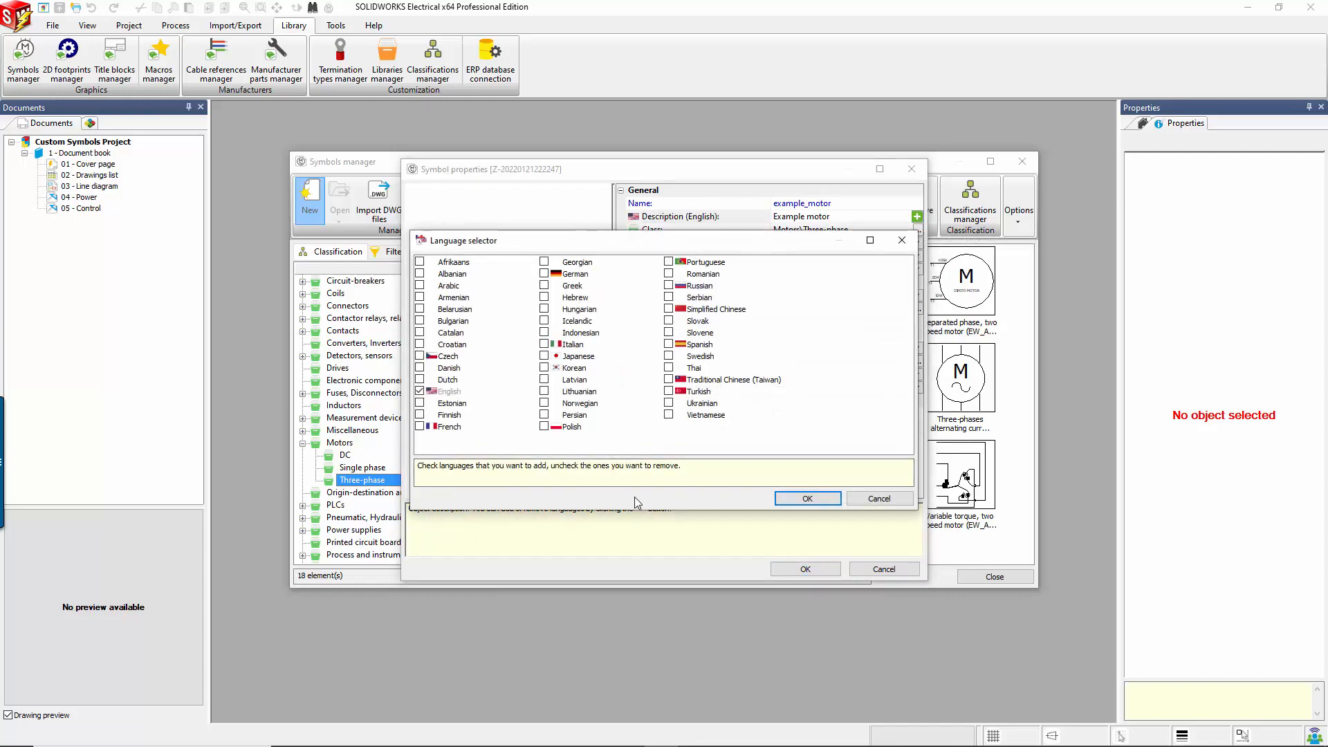
{"action": "left_click", "coordinate": [885, 500]}
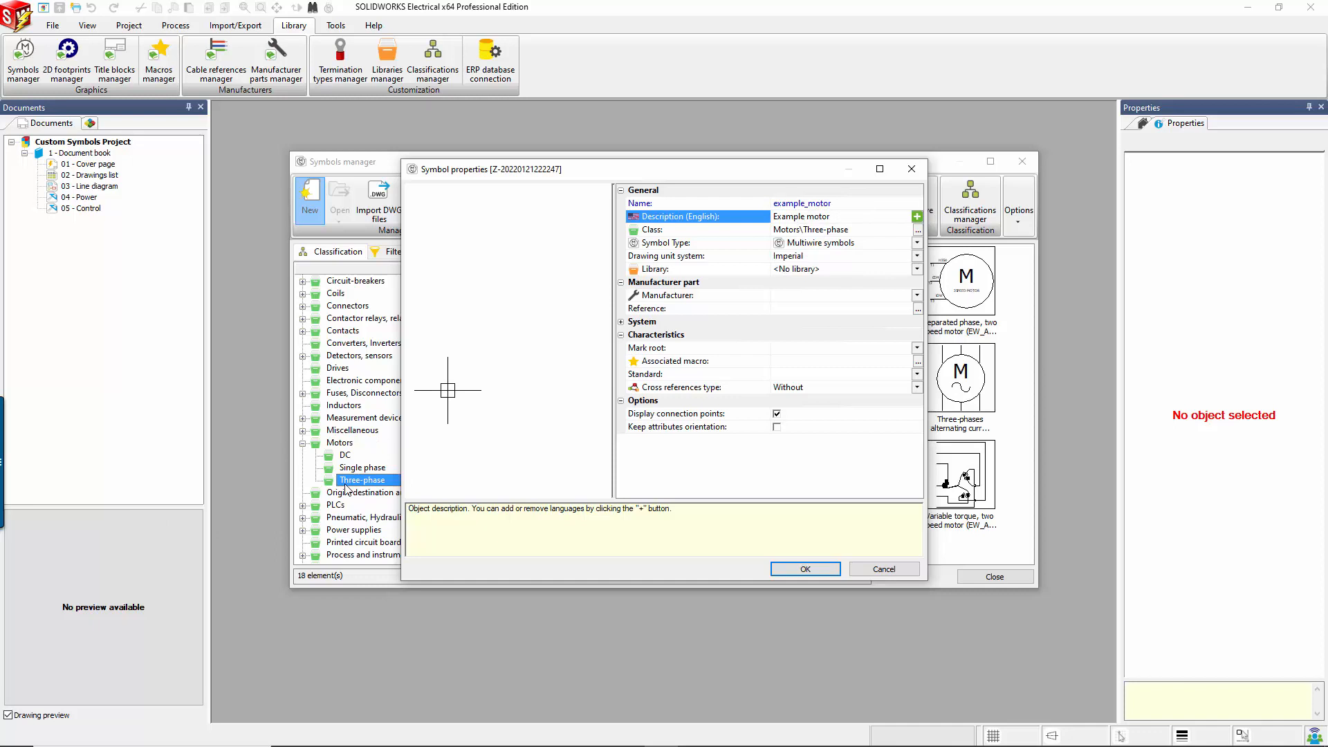
{"action": "left_click", "coordinate": [917, 232]}
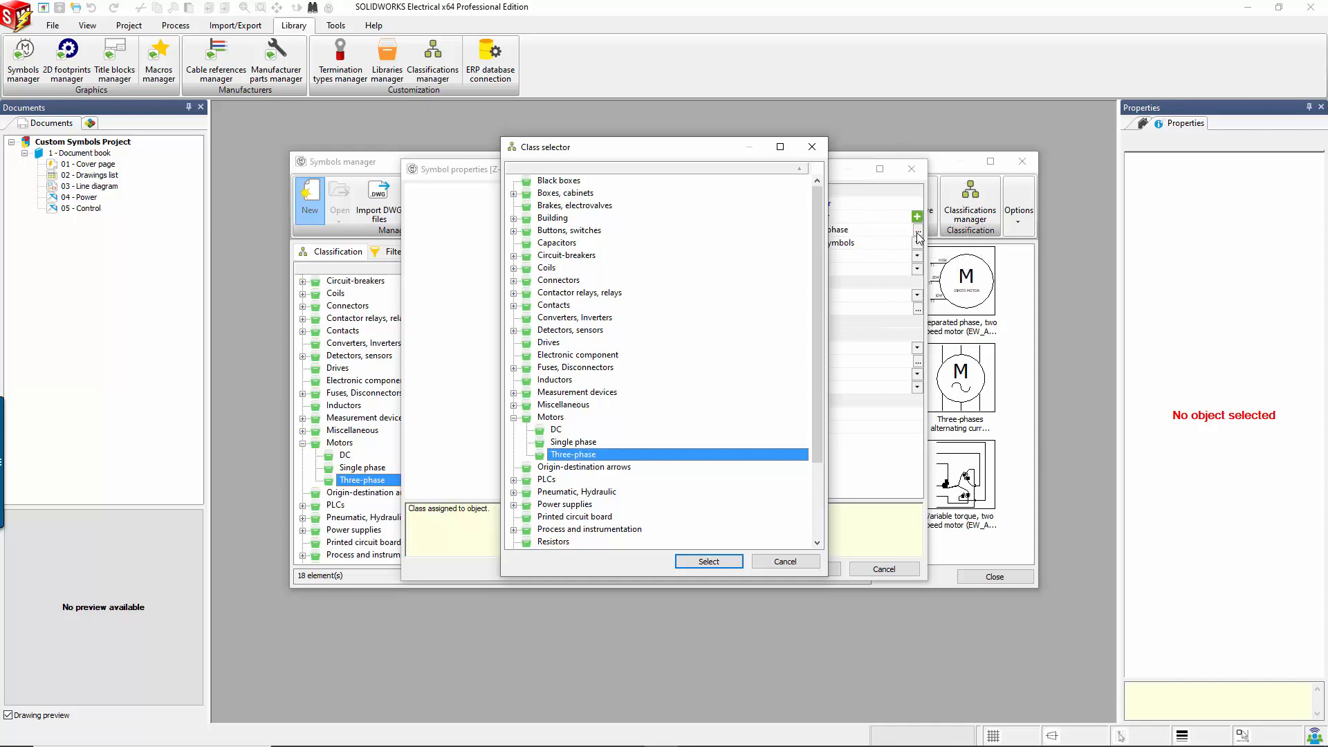
{"action": "mouse_move", "coordinate": [791, 741]}
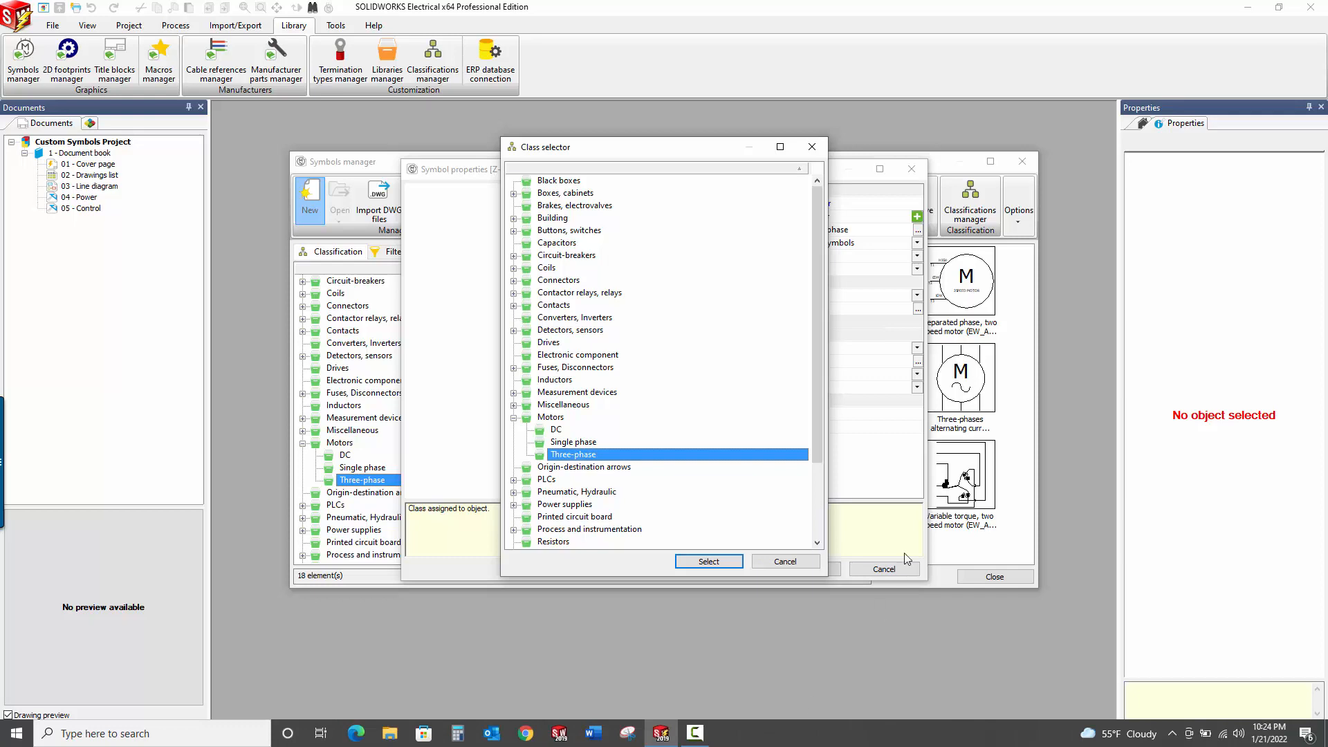
{"action": "left_click", "coordinate": [799, 566]}
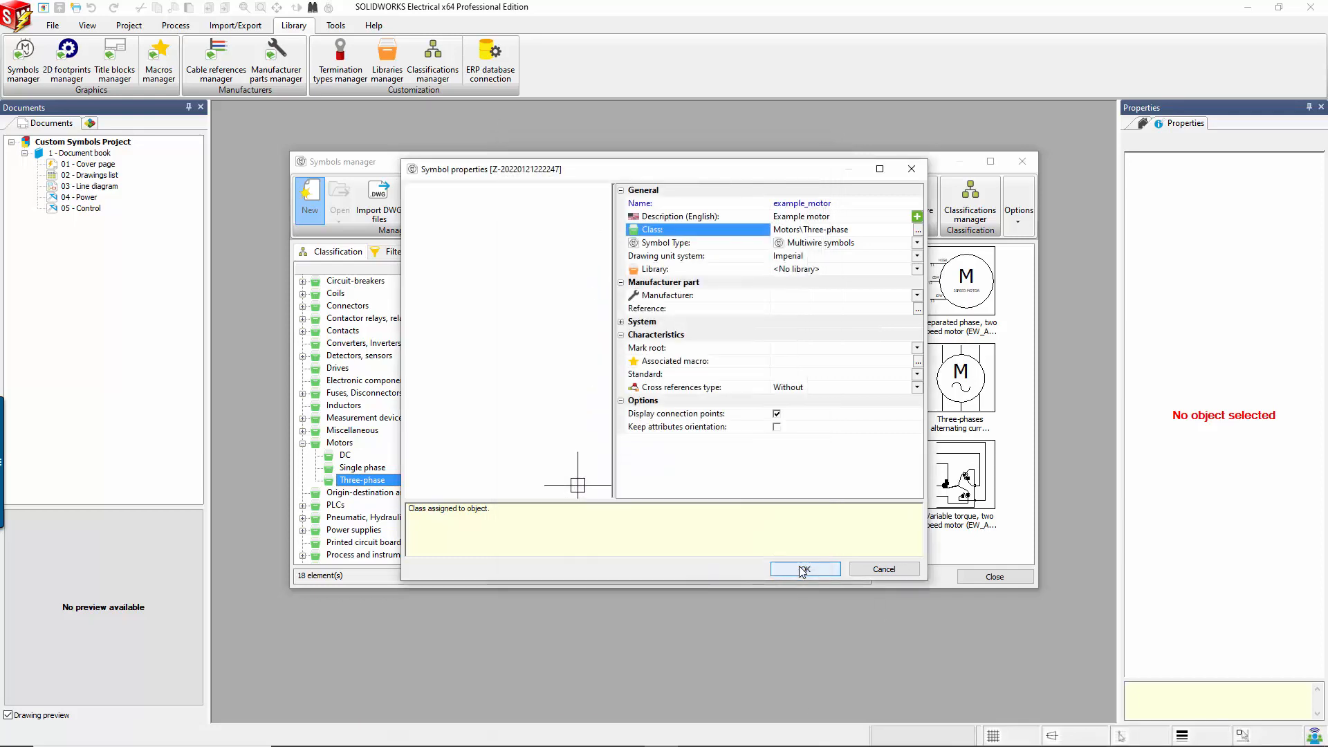
- Look at the symbol type choices and the existing three-phase motor symbols behind the properties dialog
{"action": "left_click", "coordinate": [916, 244]}
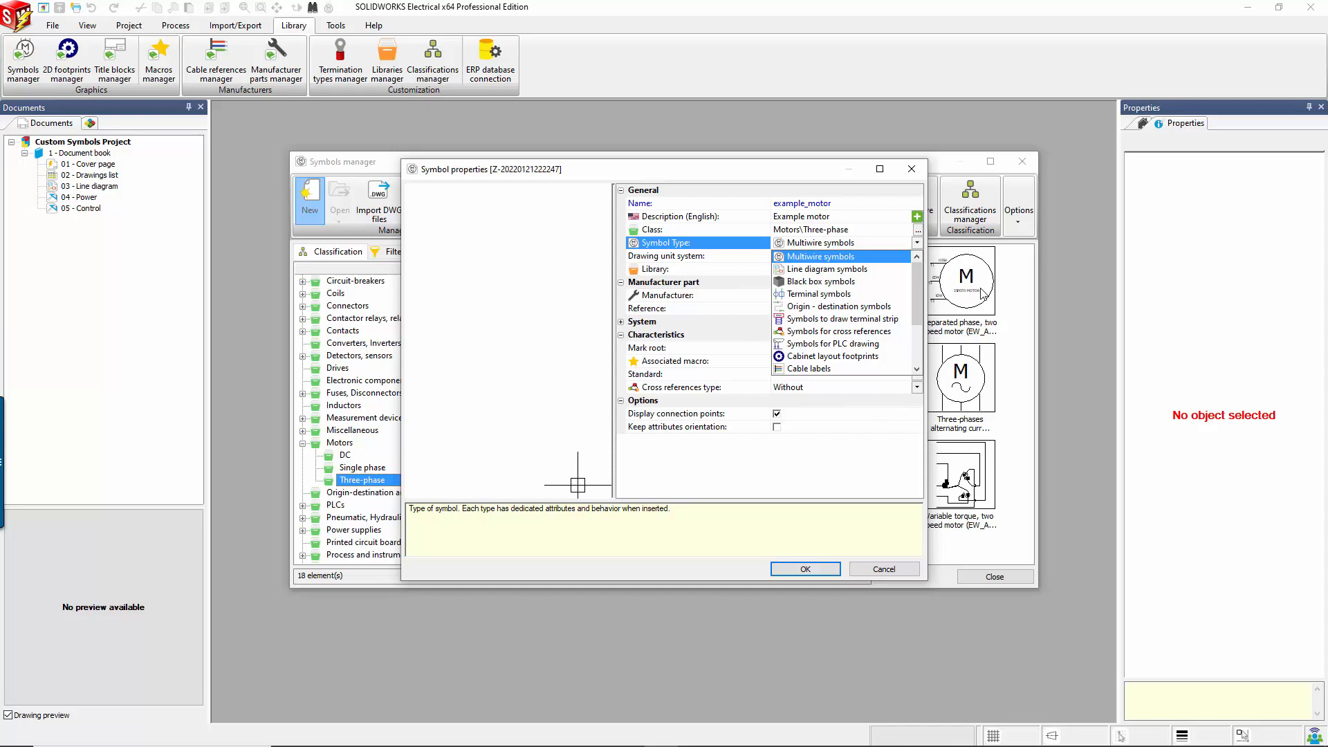
{"action": "left_click", "coordinate": [763, 182]}
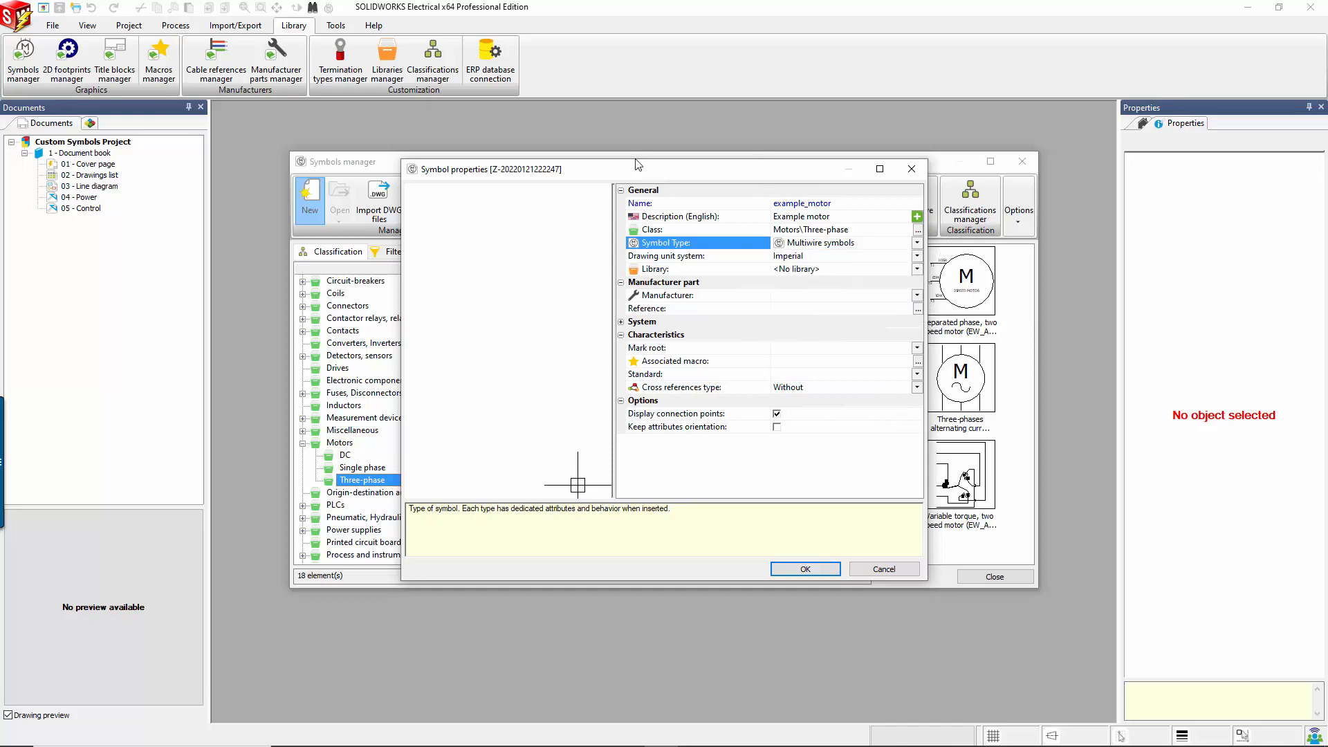
{"action": "left_click_drag", "start_coordinate": [634, 170], "coordinate": [522, 515]}
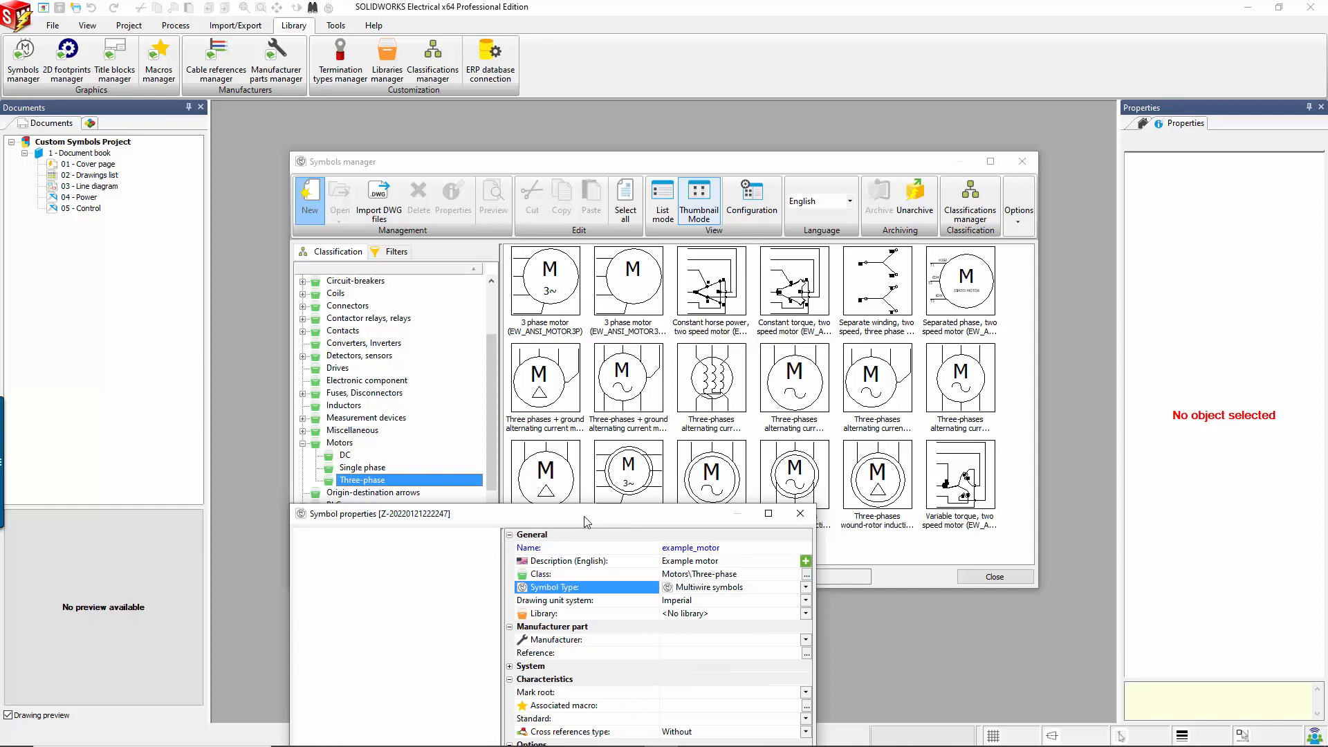
{"action": "left_click_drag", "start_coordinate": [585, 522], "coordinate": [692, 178]}
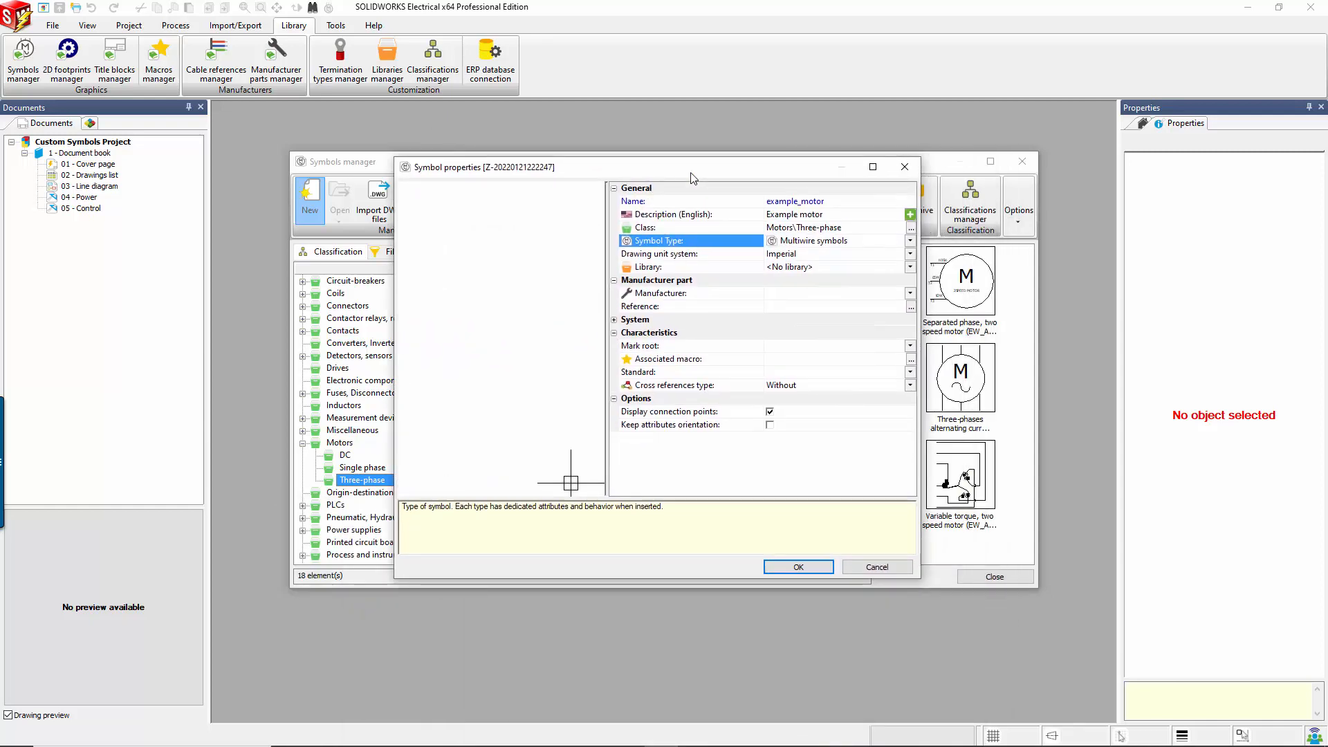
- Review the full list of symbol types and select Multiwire symbols for the new symbol
{"action": "left_click", "coordinate": [910, 240]}
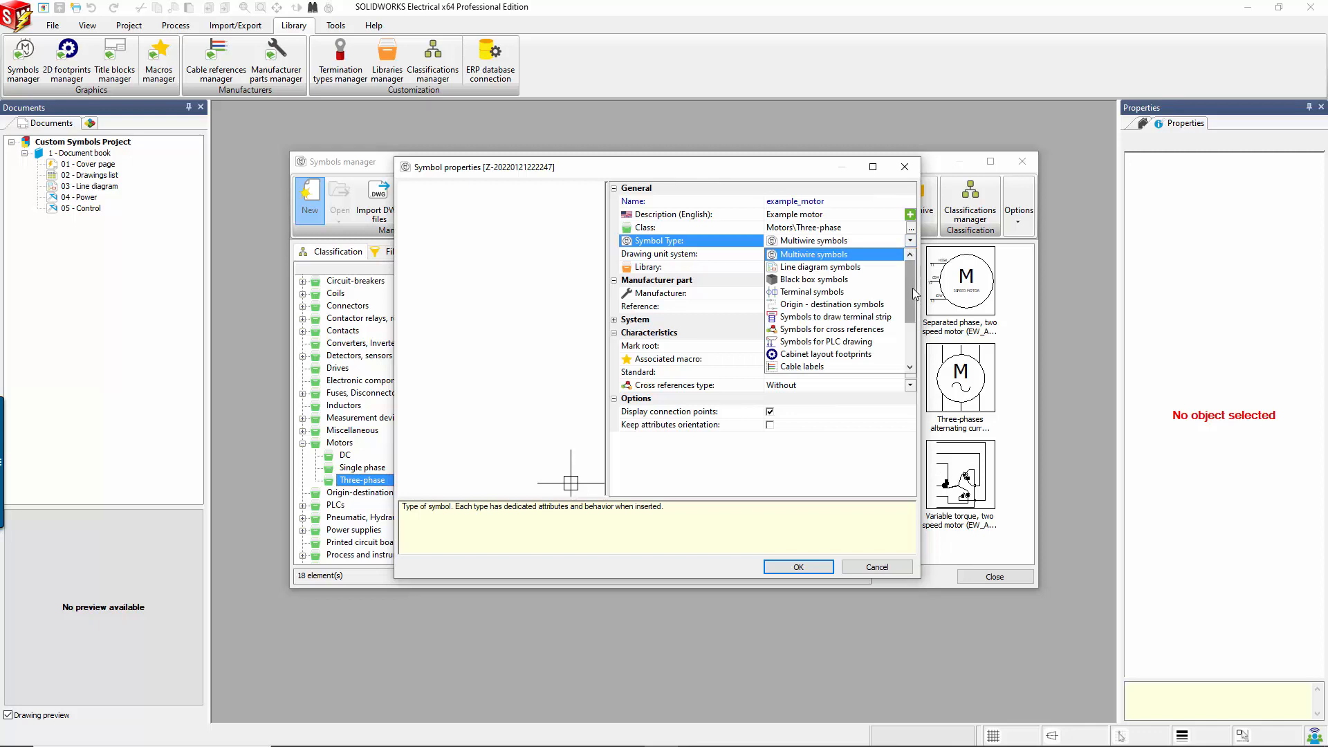
{"action": "scroll", "coordinate": [911, 288], "scroll_direction": "down", "scroll_amount": 1}
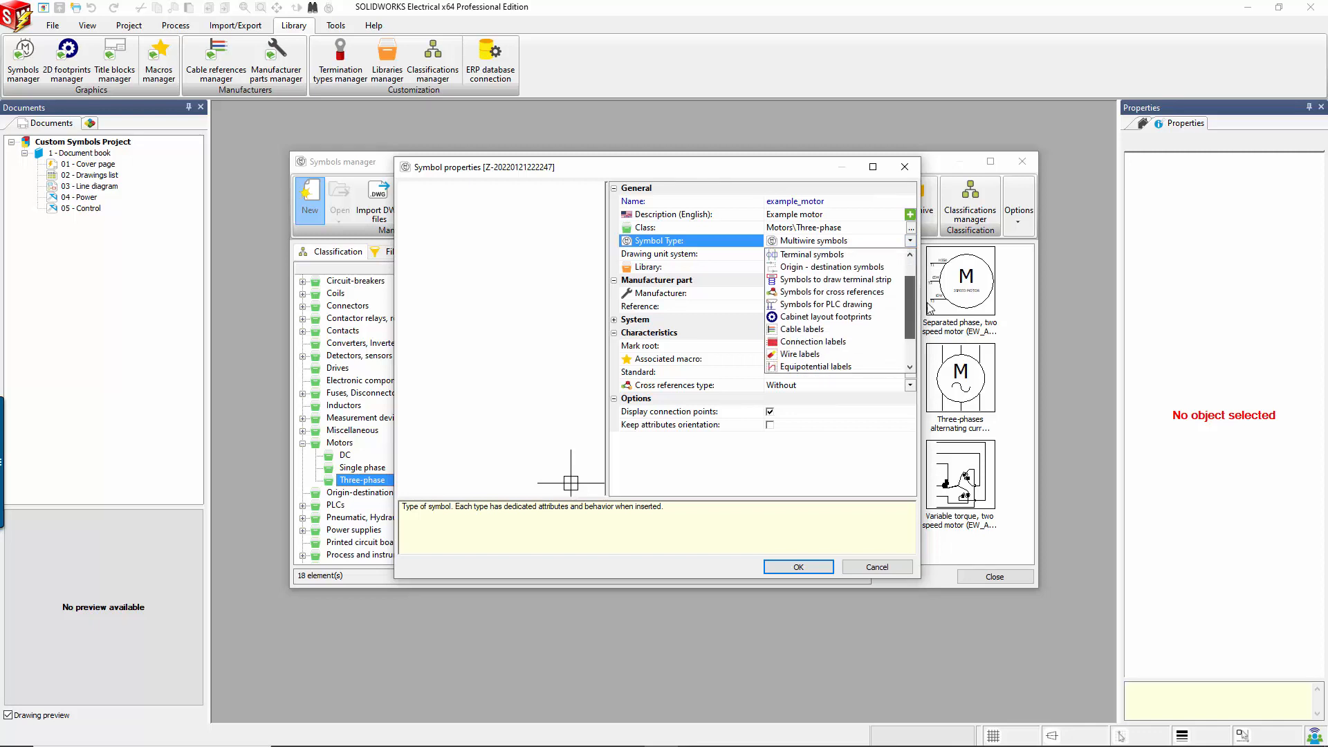
{"action": "scroll", "coordinate": [927, 309], "scroll_direction": "up", "scroll_amount": 1}
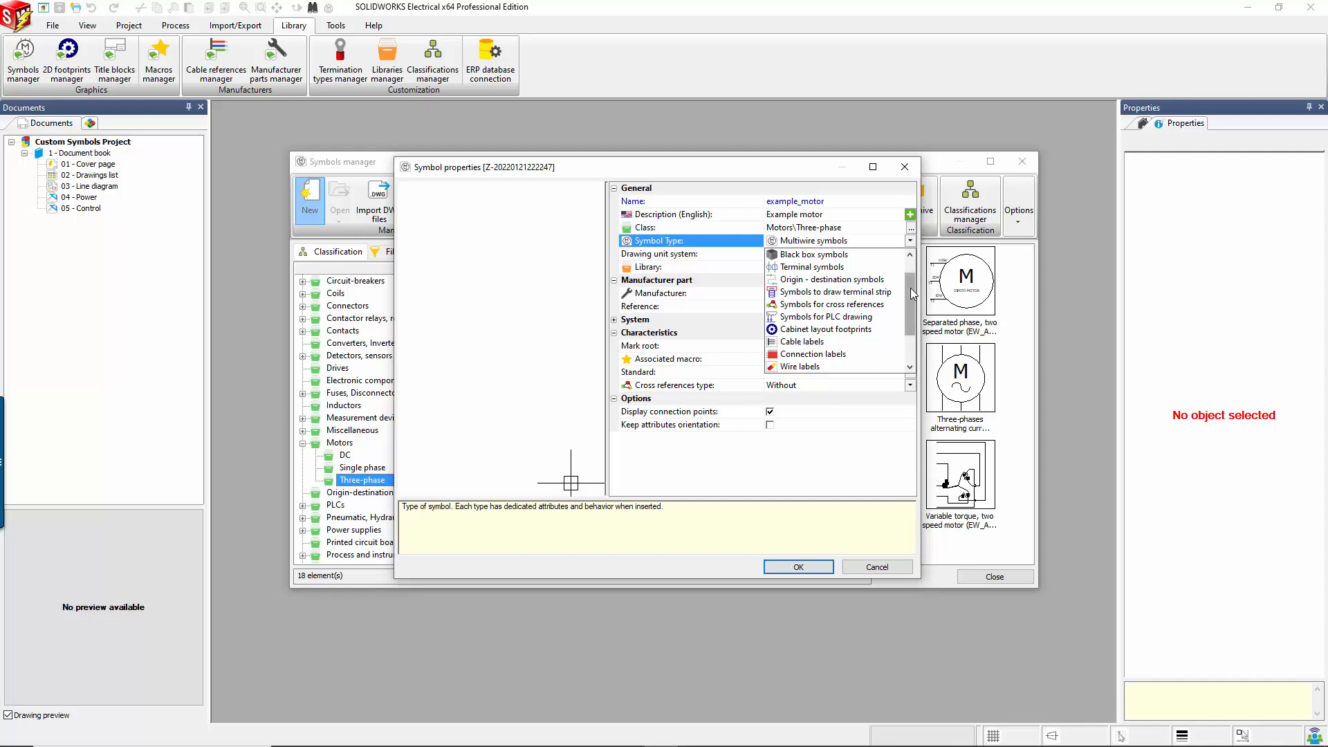
{"action": "mouse_move", "coordinate": [910, 288]}
{"action": "left_mouse_down"}
{"action": "mouse_move", "coordinate": [908, 331]}
{"action": "mouse_move", "coordinate": [906, 278]}
{"action": "left_mouse_up"}
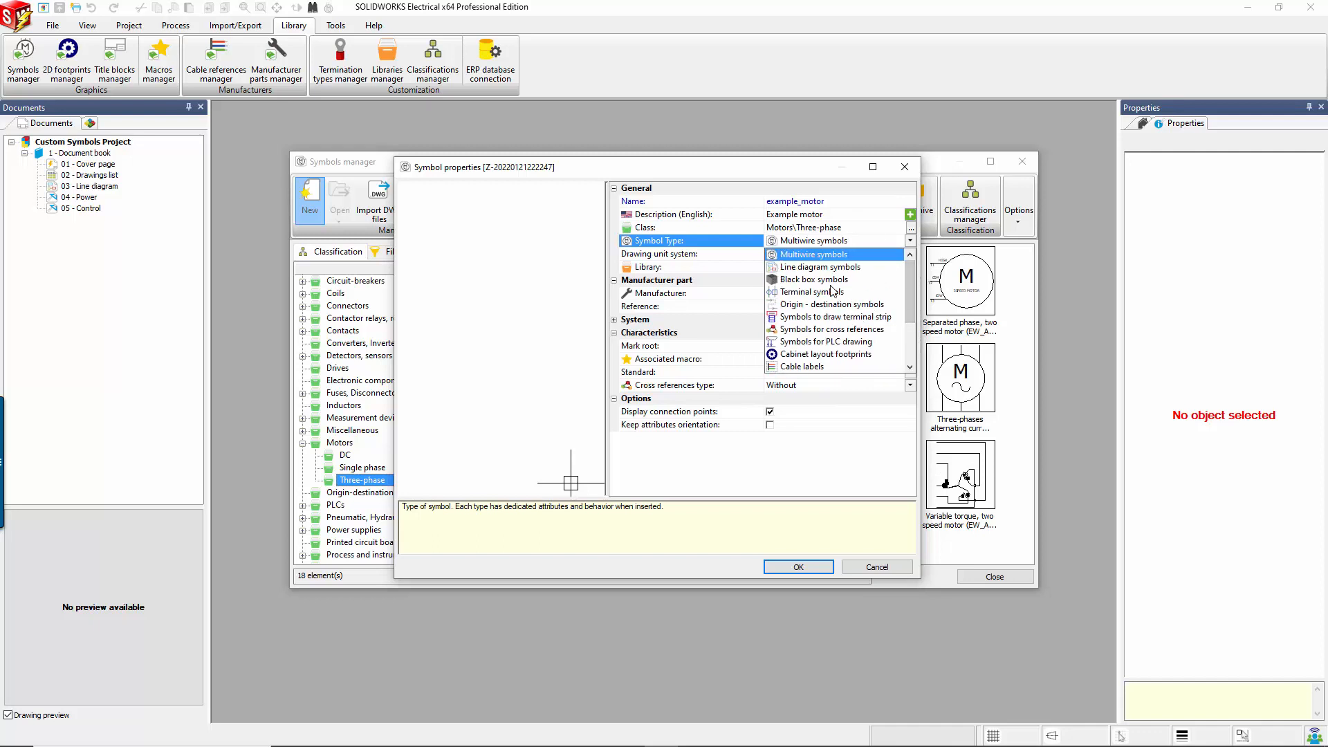
{"action": "left_click", "coordinate": [856, 256]}
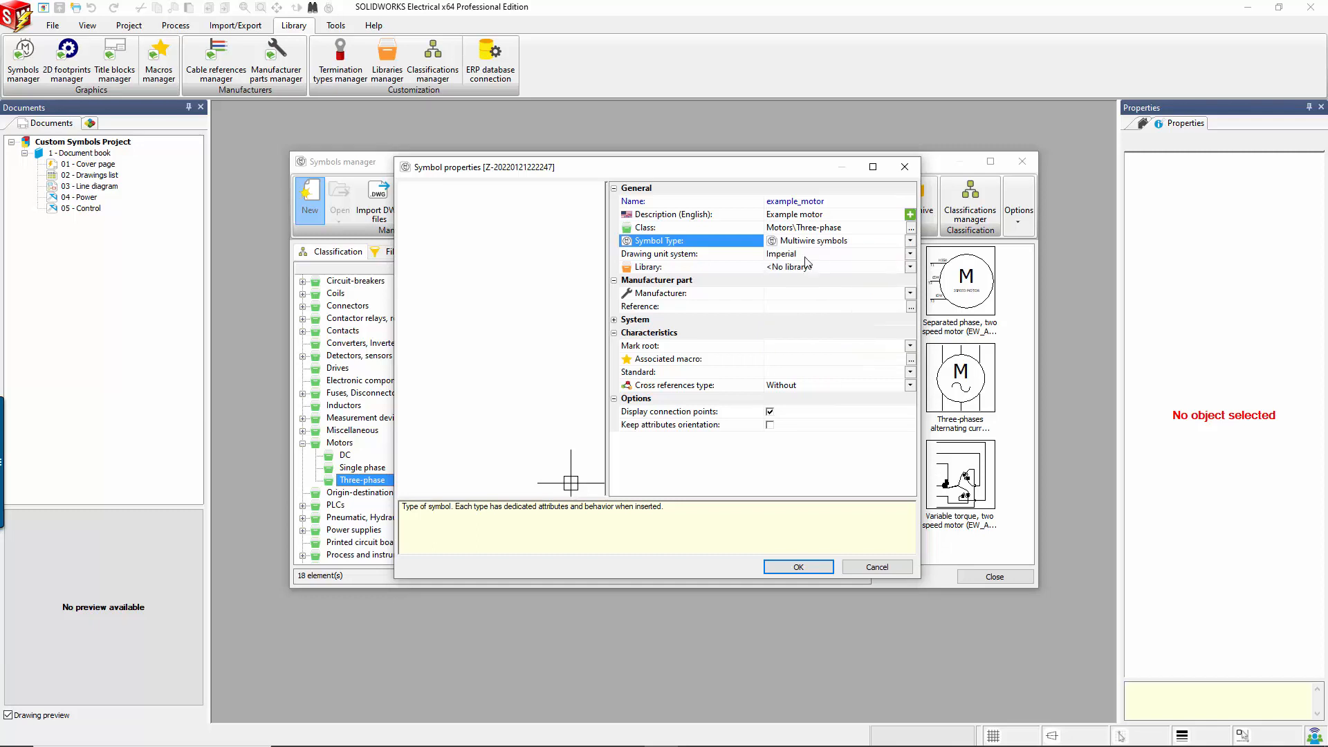
- Set the symbol's drawing unit system to Imperial and its library to DEMO - Demonstration library
{"action": "left_click", "coordinate": [910, 254]}
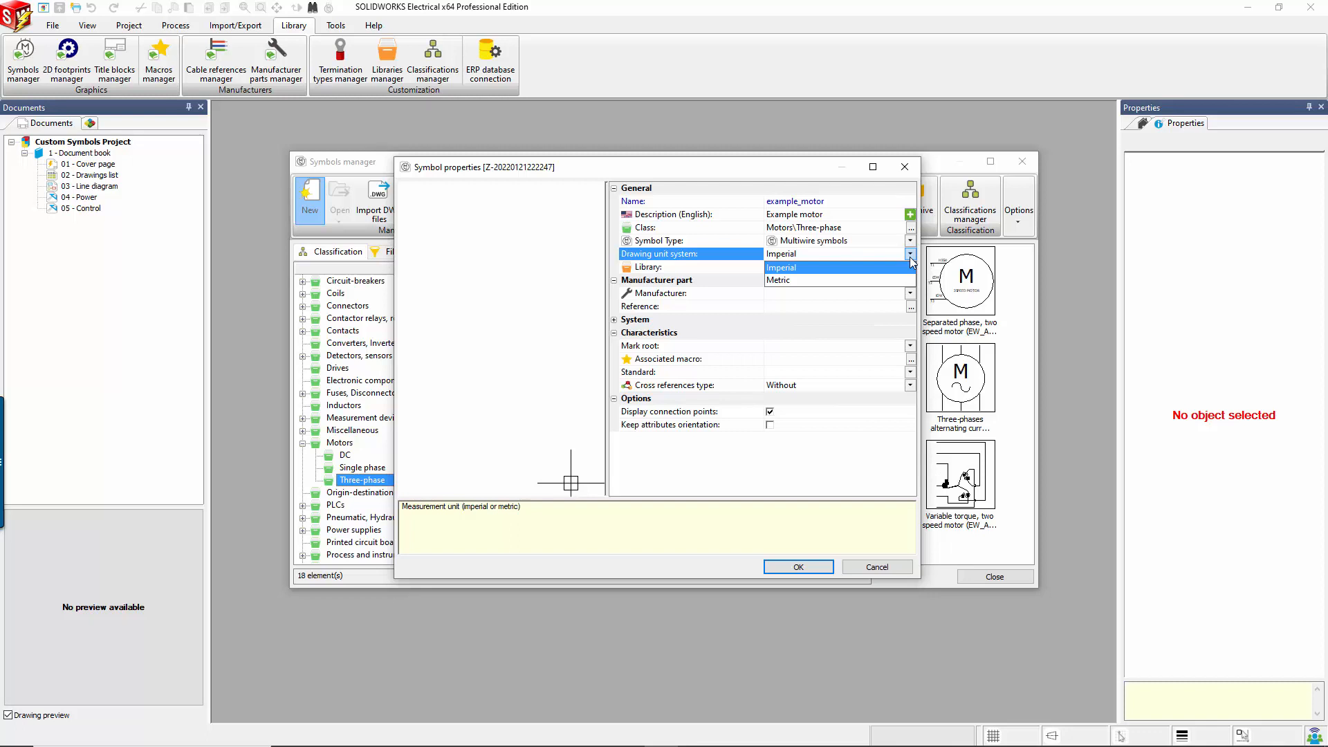
{"action": "left_click", "coordinate": [780, 271]}
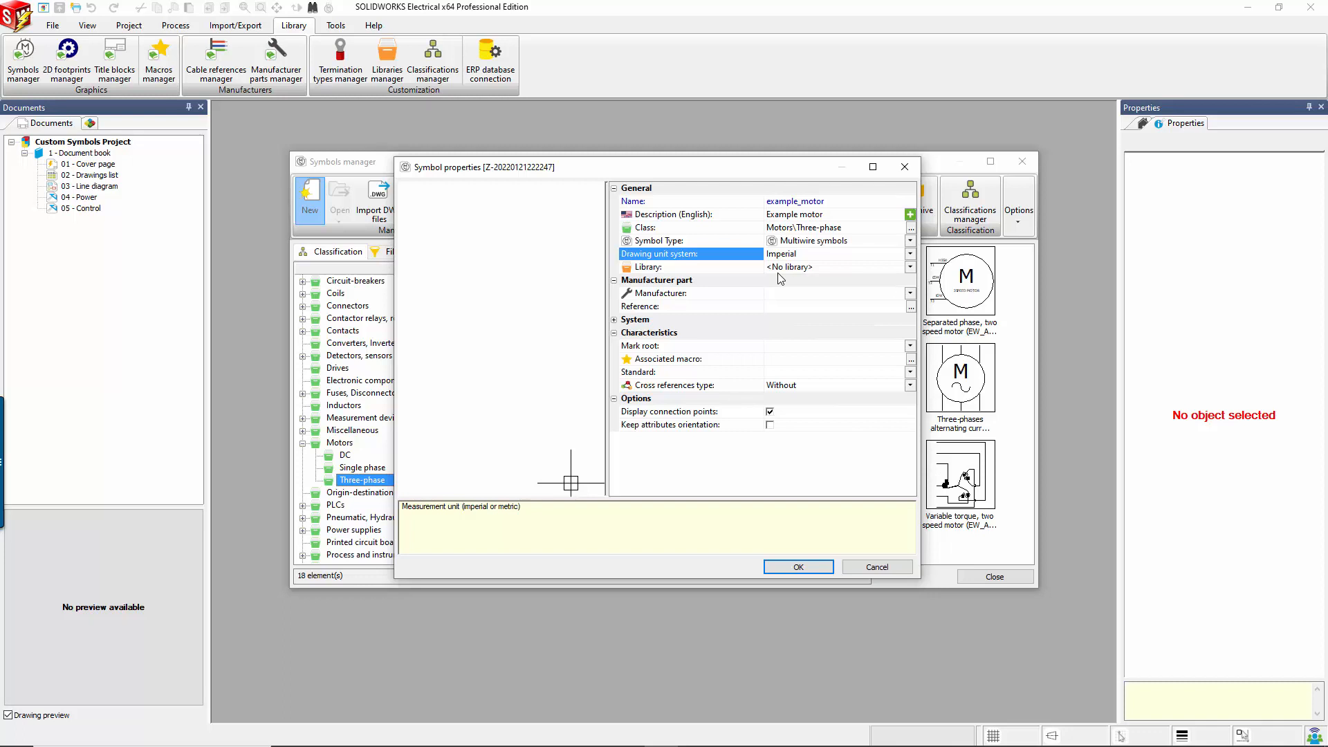
{"action": "left_click", "coordinate": [910, 268]}
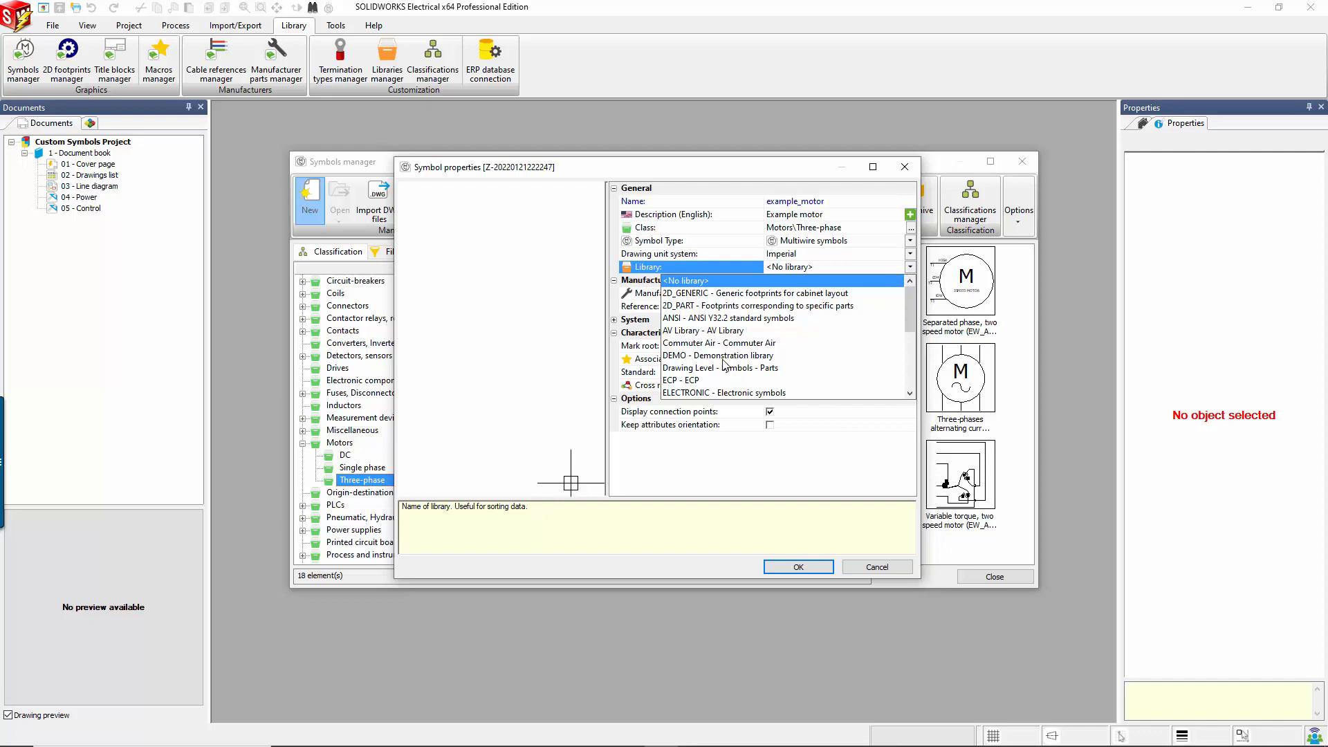
{"action": "left_click", "coordinate": [687, 360]}
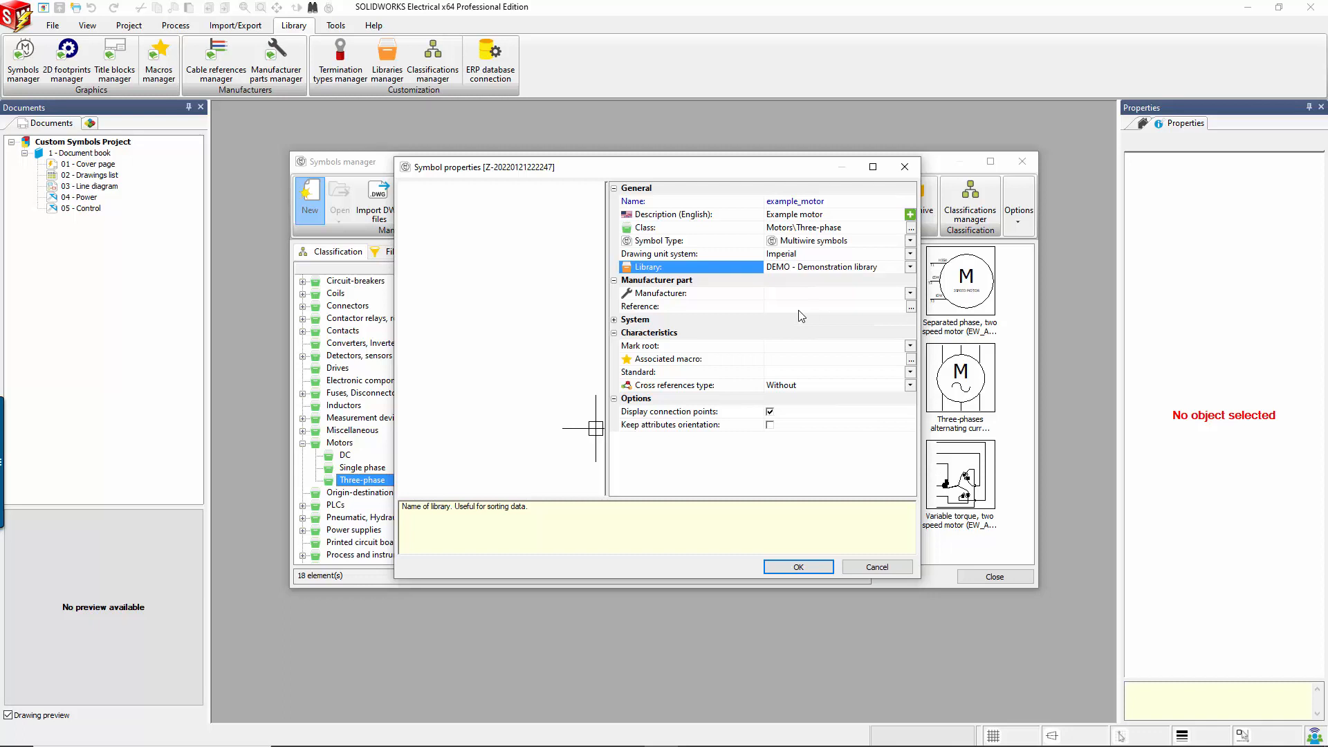
- Look at the system details recorded for the new symbol in its properties
{"action": "left_click", "coordinate": [798, 313]}
{"action": "left_click", "coordinate": [614, 319]}
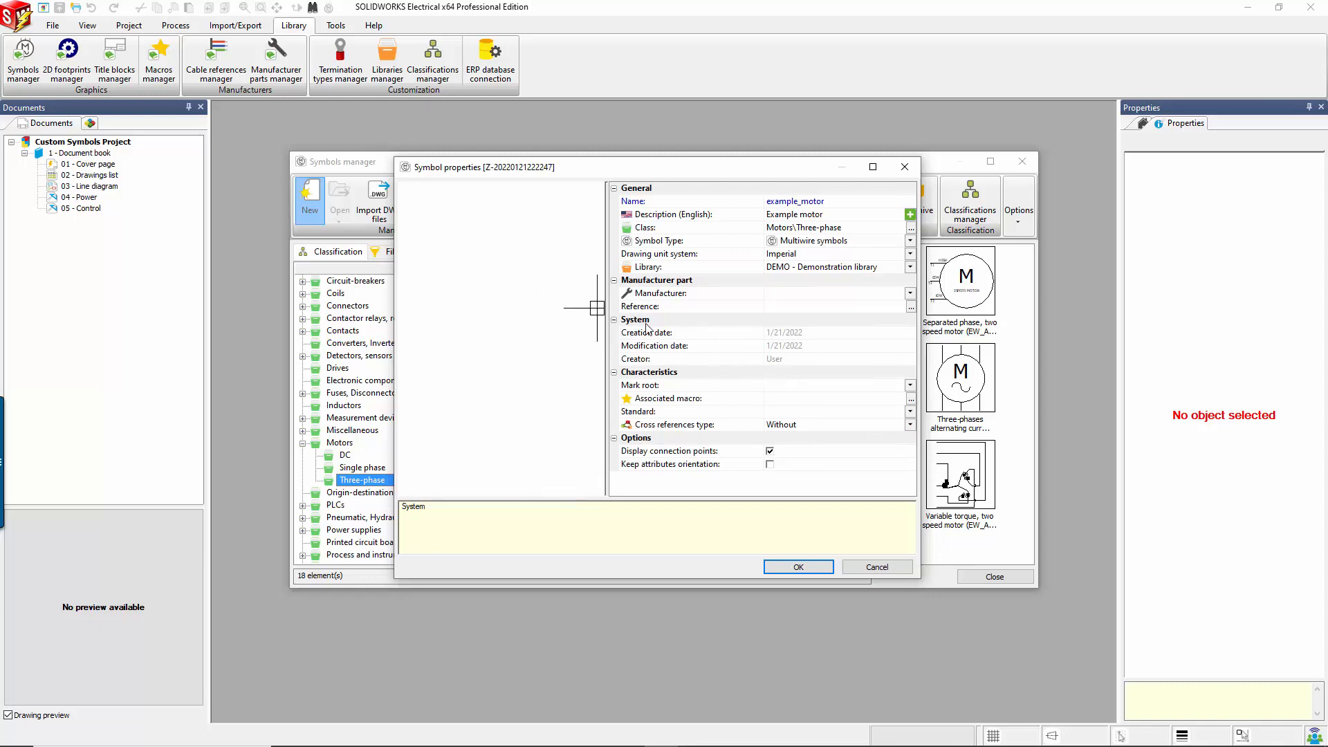
{"action": "left_click", "coordinate": [614, 321]}
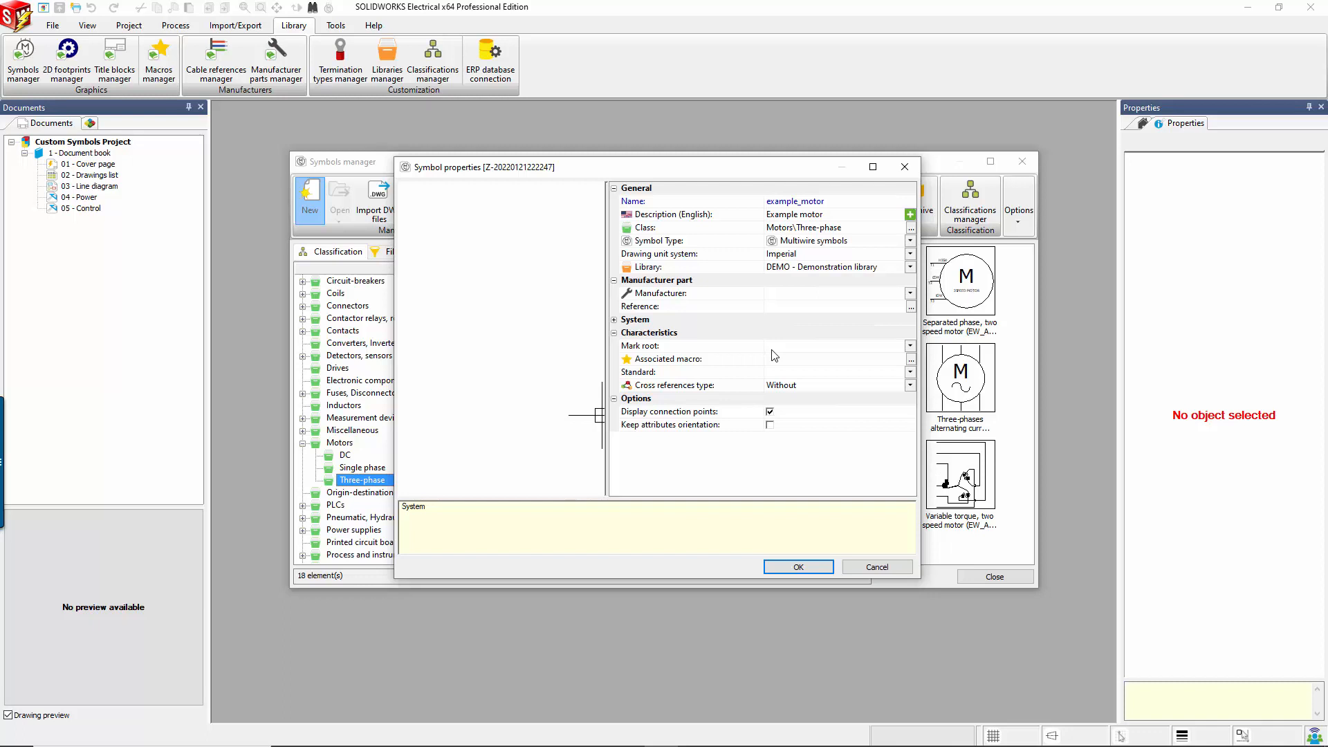
- Set the symbol's mark root to Motor and look through the available standards without choosing one
{"action": "left_click", "coordinate": [774, 347]}
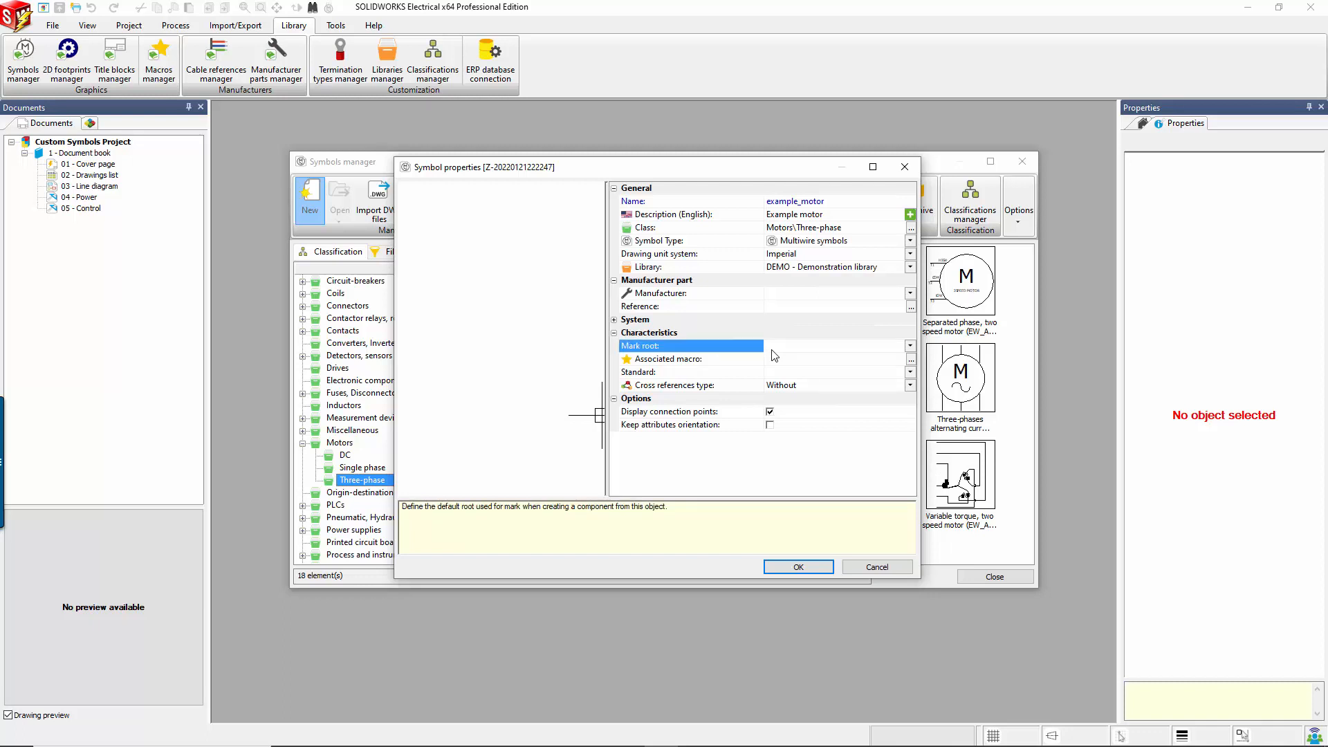
{"action": "type", "text": "Motor"}
{"action": "left_click", "coordinate": [910, 372]}
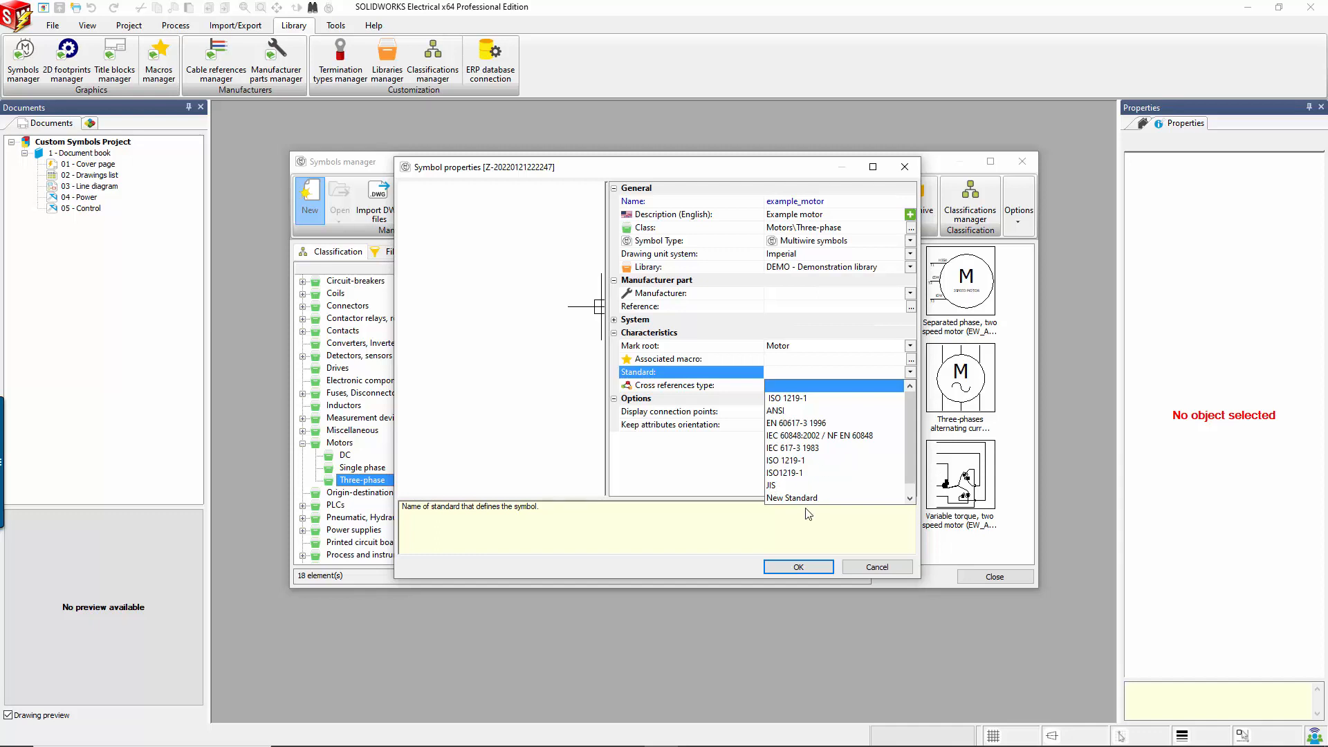
{"action": "left_click", "coordinate": [694, 468]}
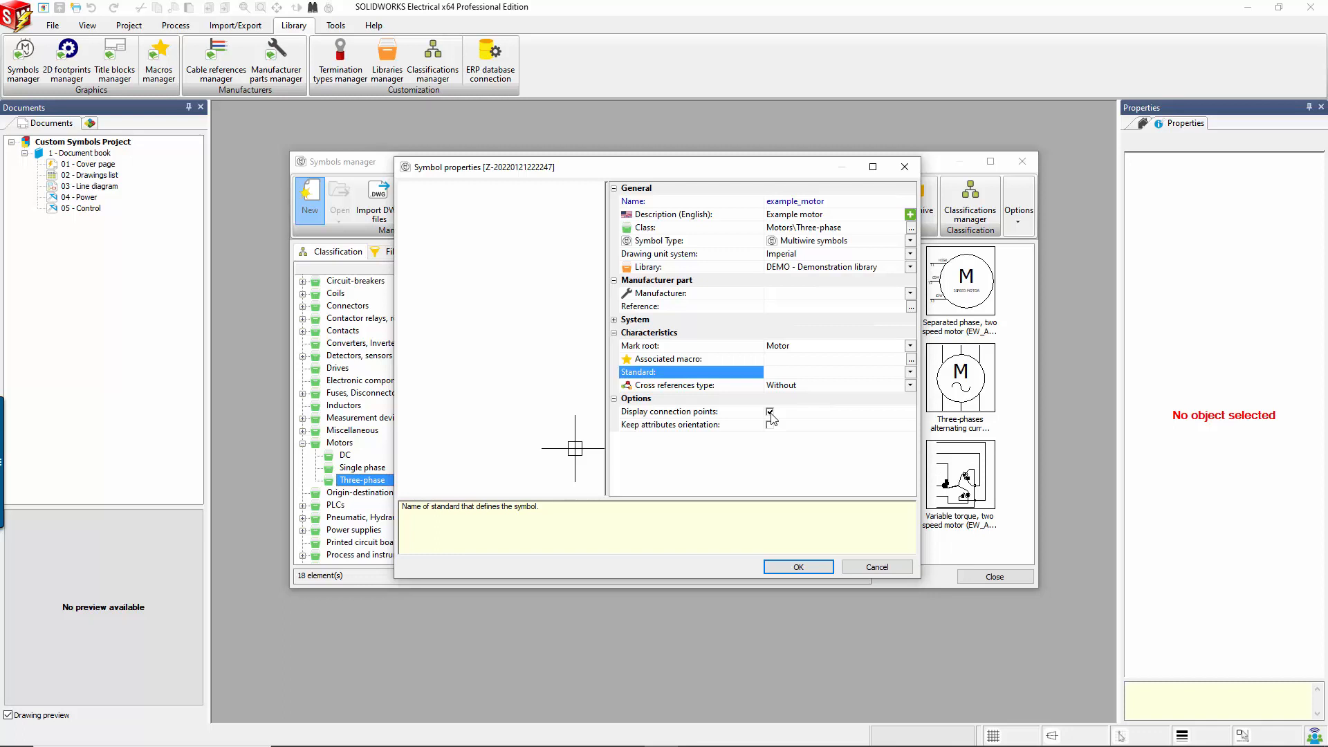
- Accept the symbol properties to create the Example motor symbol in the Three-phase class
{"action": "key", "text": "ctrl"}
{"action": "key", "text": "ctrl"}
{"action": "key", "text": "ctrl"}
{"action": "left_click", "coordinate": [812, 573]}
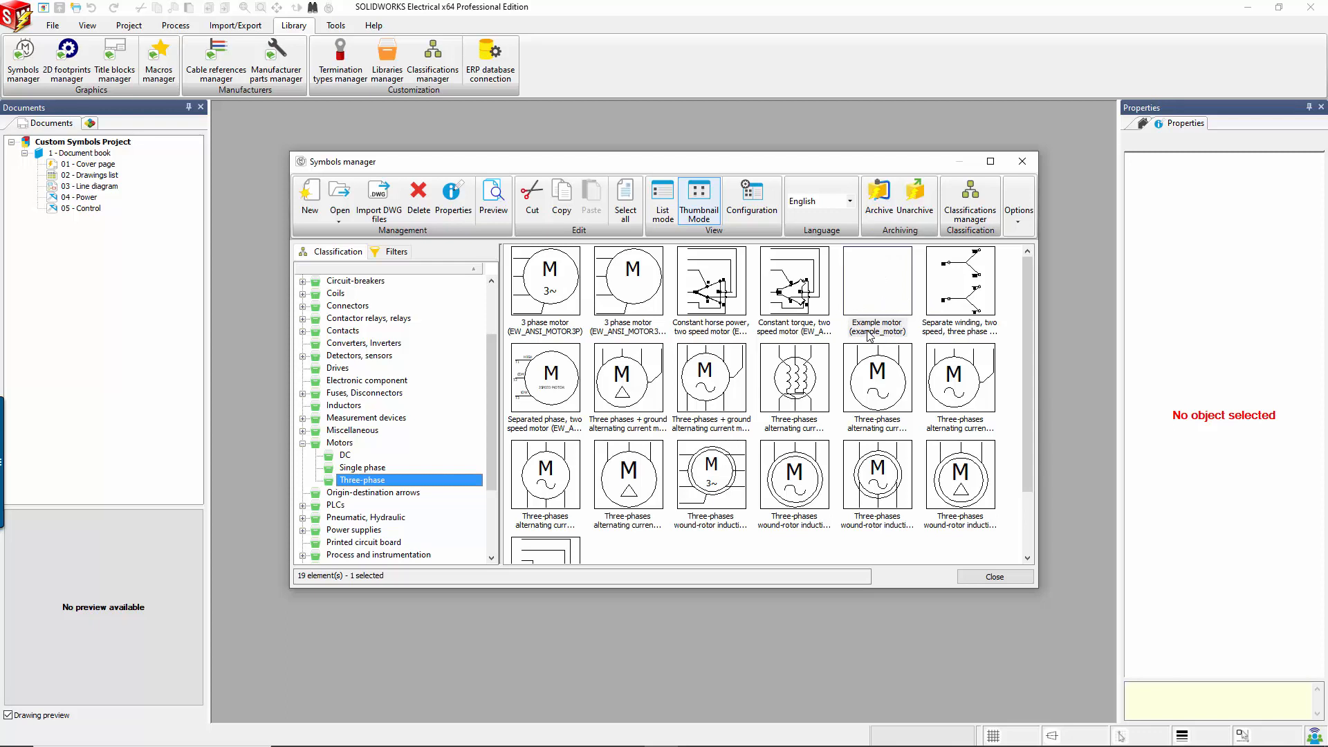
- Show the three-phase symbols in list mode and open example_motor for editing
{"action": "left_click", "coordinate": [662, 211]}
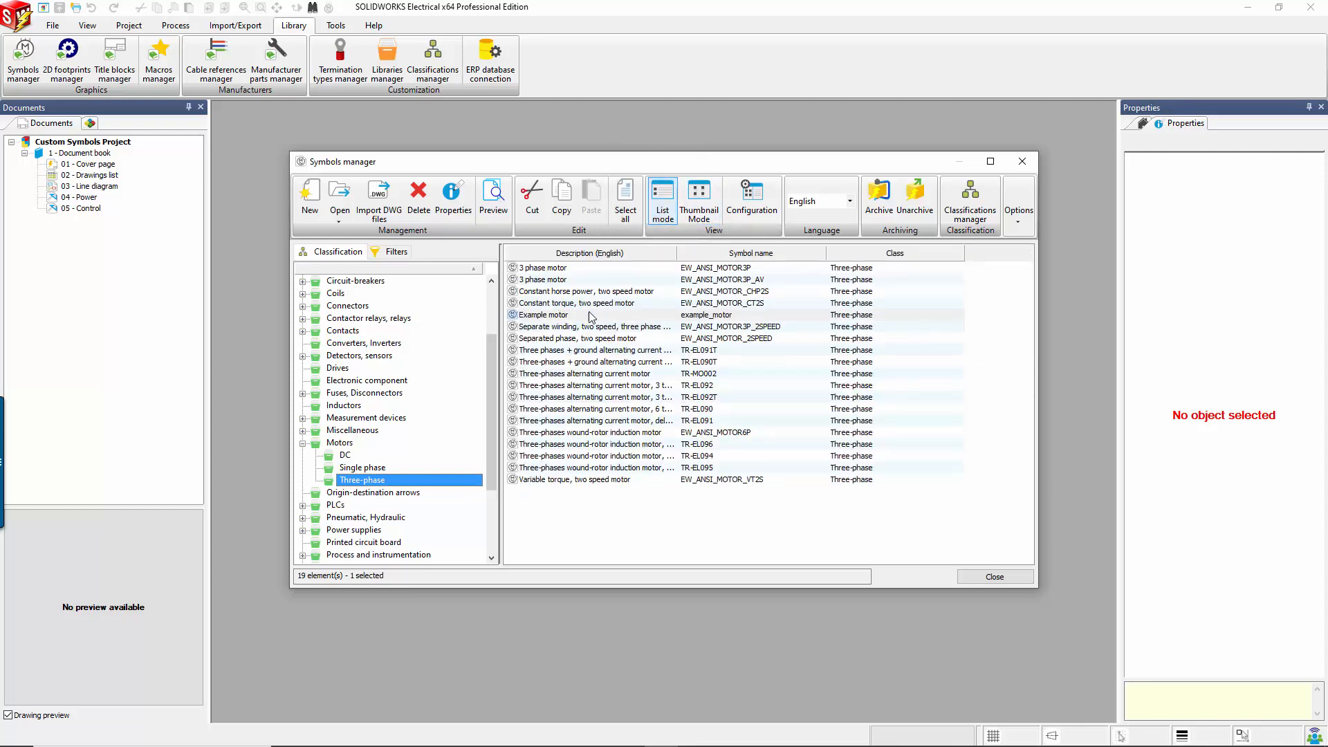
{"action": "left_click", "coordinate": [539, 318]}
{"action": "left_click", "coordinate": [527, 318]}
{"action": "left_click", "coordinate": [728, 317]}
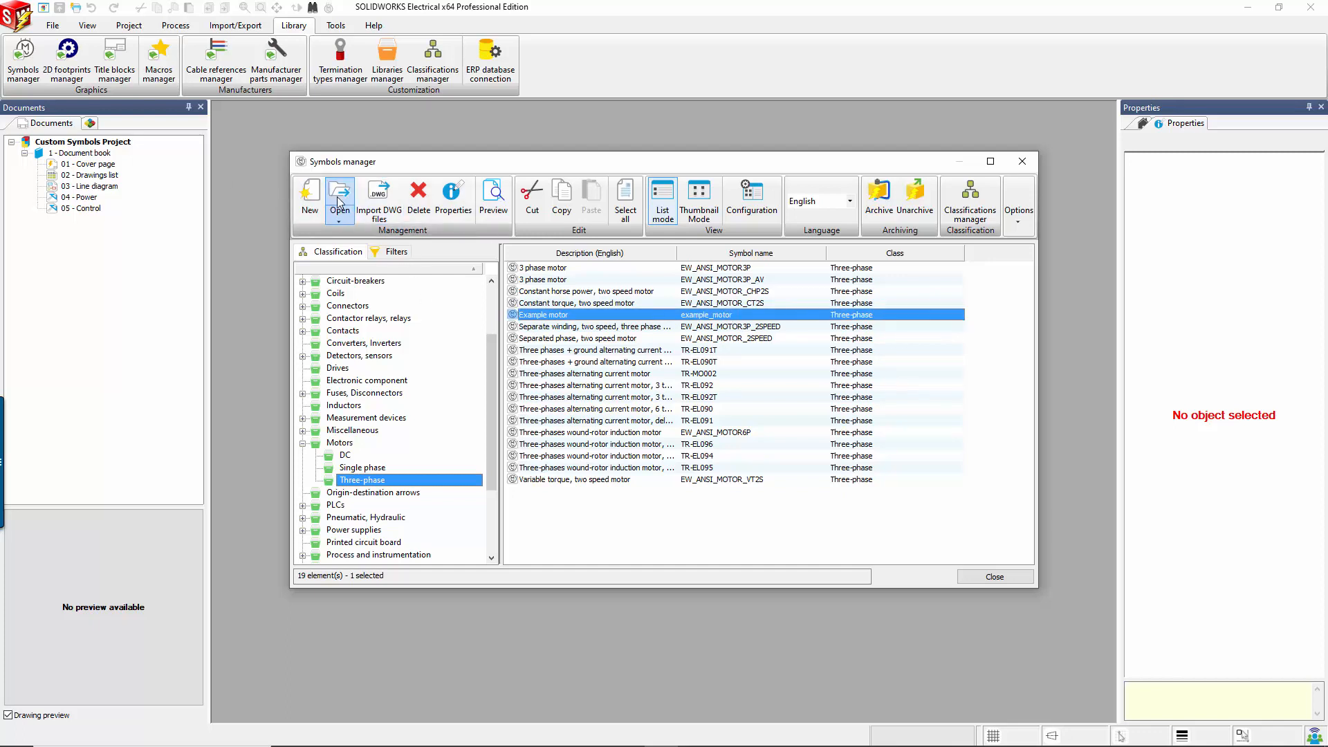
{"action": "double_click", "coordinate": [532, 318]}
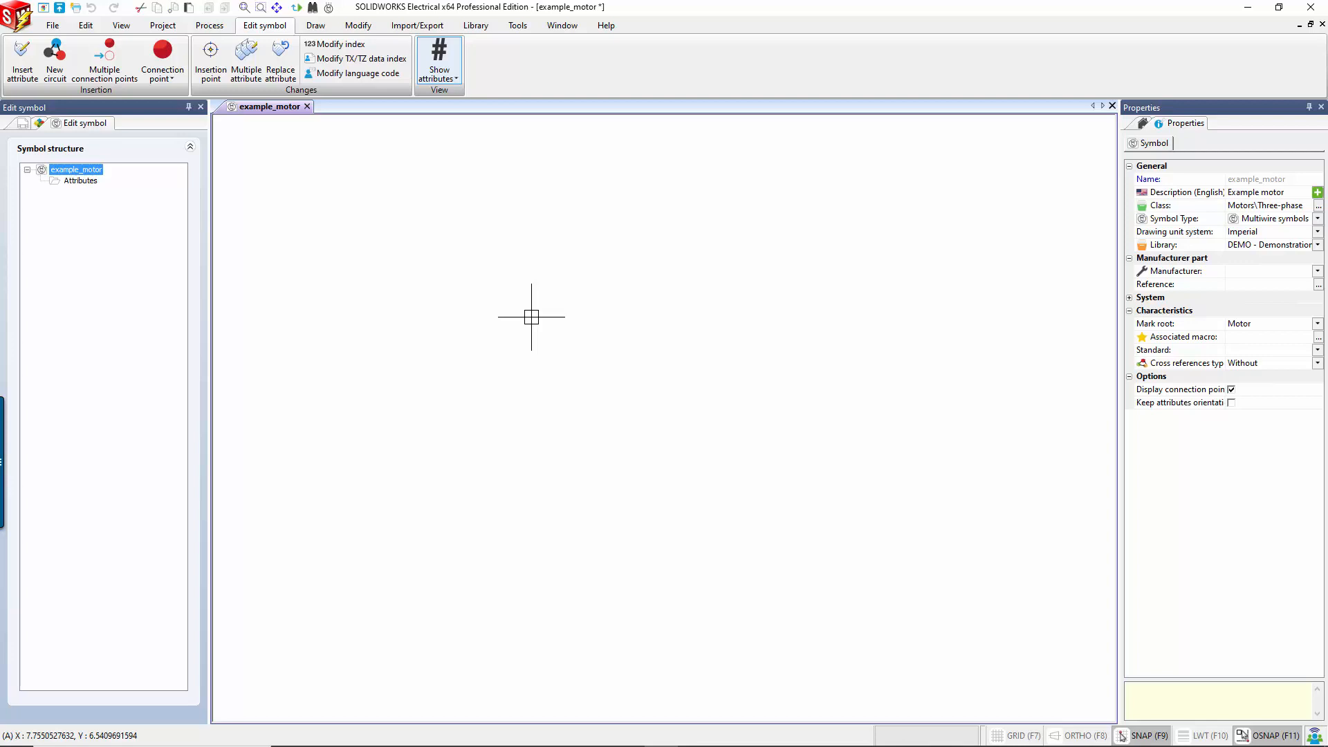
{"action": "left_click", "coordinate": [244, 697]}
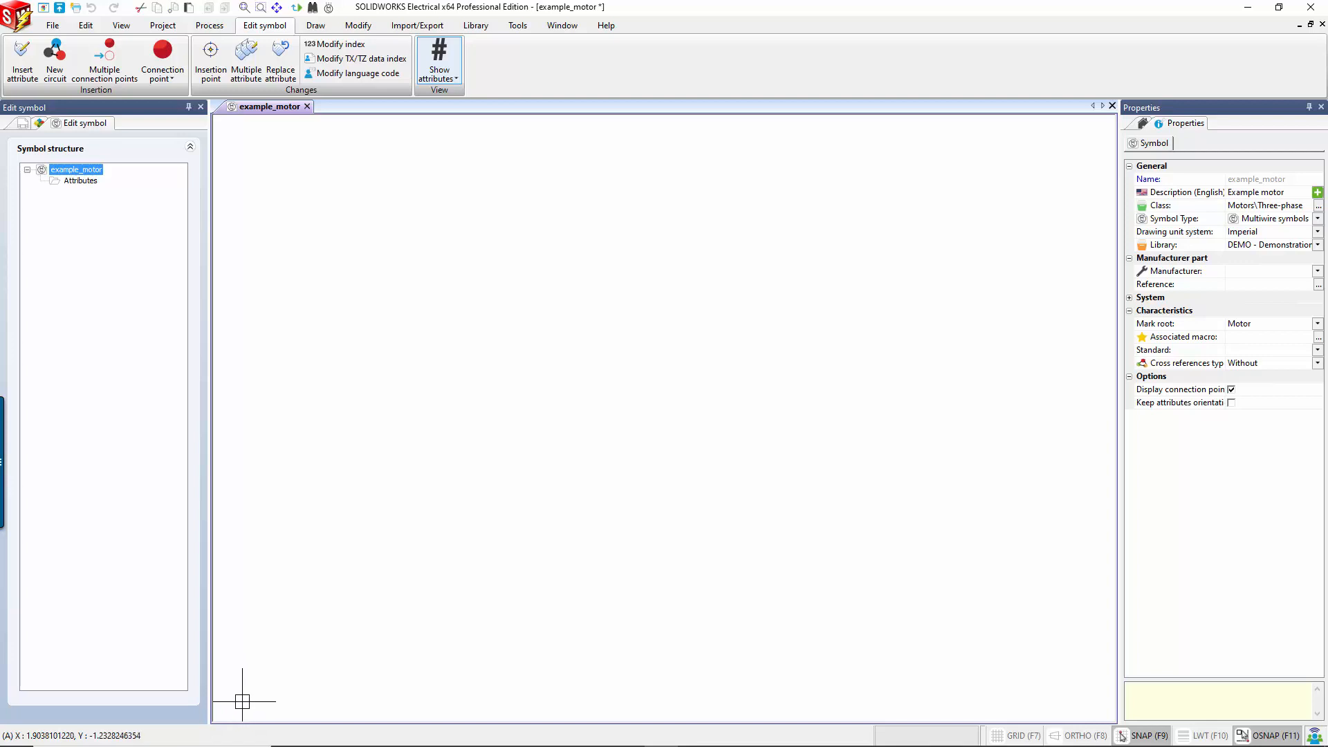
{"action": "left_click", "coordinate": [193, 734]}
{"action": "left_click", "coordinate": [193, 735]}
{"action": "left_click", "coordinate": [193, 735]}
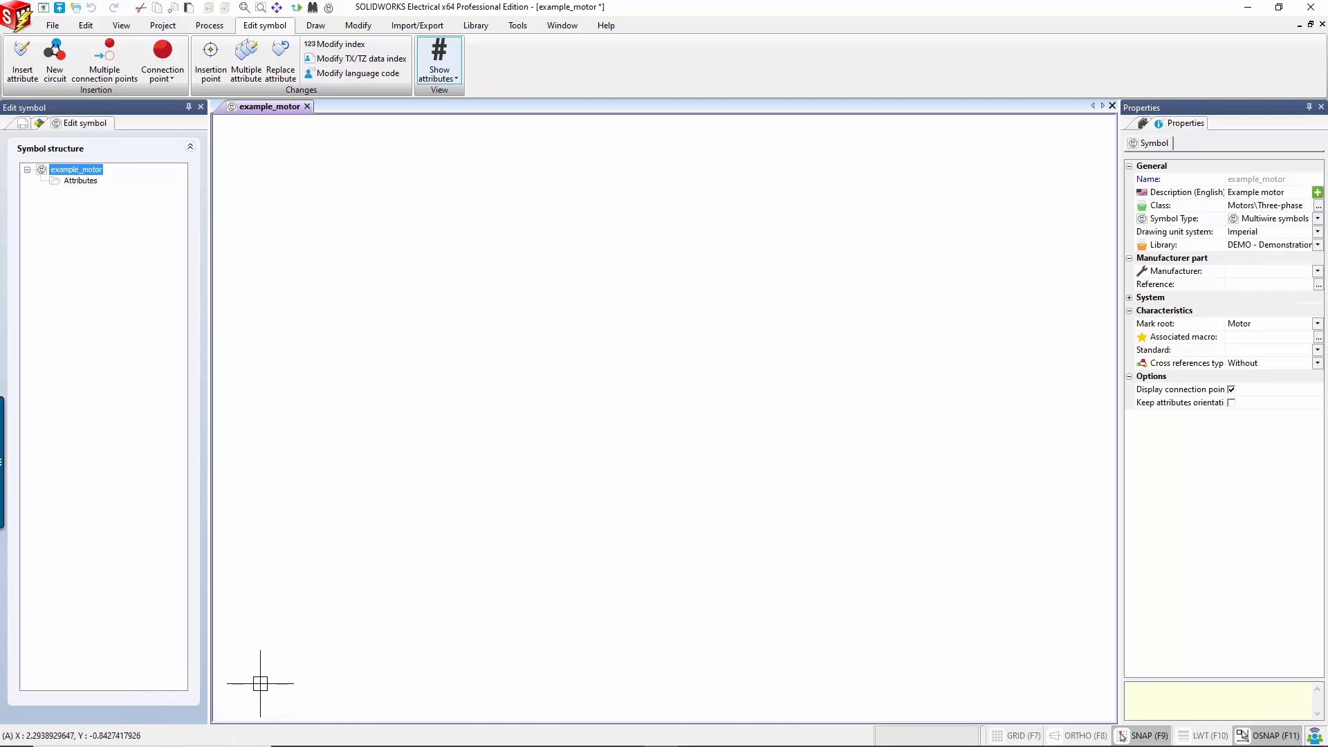
- In the drawing parameters of example_motor, turn the grid on and set the snap spacing to 0.25
{"action": "mouse_move", "coordinate": [260, 684]}
{"action": "middle_mouse_down"}
{"action": "mouse_move", "coordinate": [326, 646]}
{"action": "mouse_move", "coordinate": [412, 626]}
{"action": "mouse_move", "coordinate": [453, 655]}
{"action": "mouse_move", "coordinate": [448, 670]}
{"action": "mouse_move", "coordinate": [424, 664]}
{"action": "mouse_move", "coordinate": [403, 703]}
{"action": "mouse_move", "coordinate": [459, 682]}
{"action": "middle_mouse_up"}
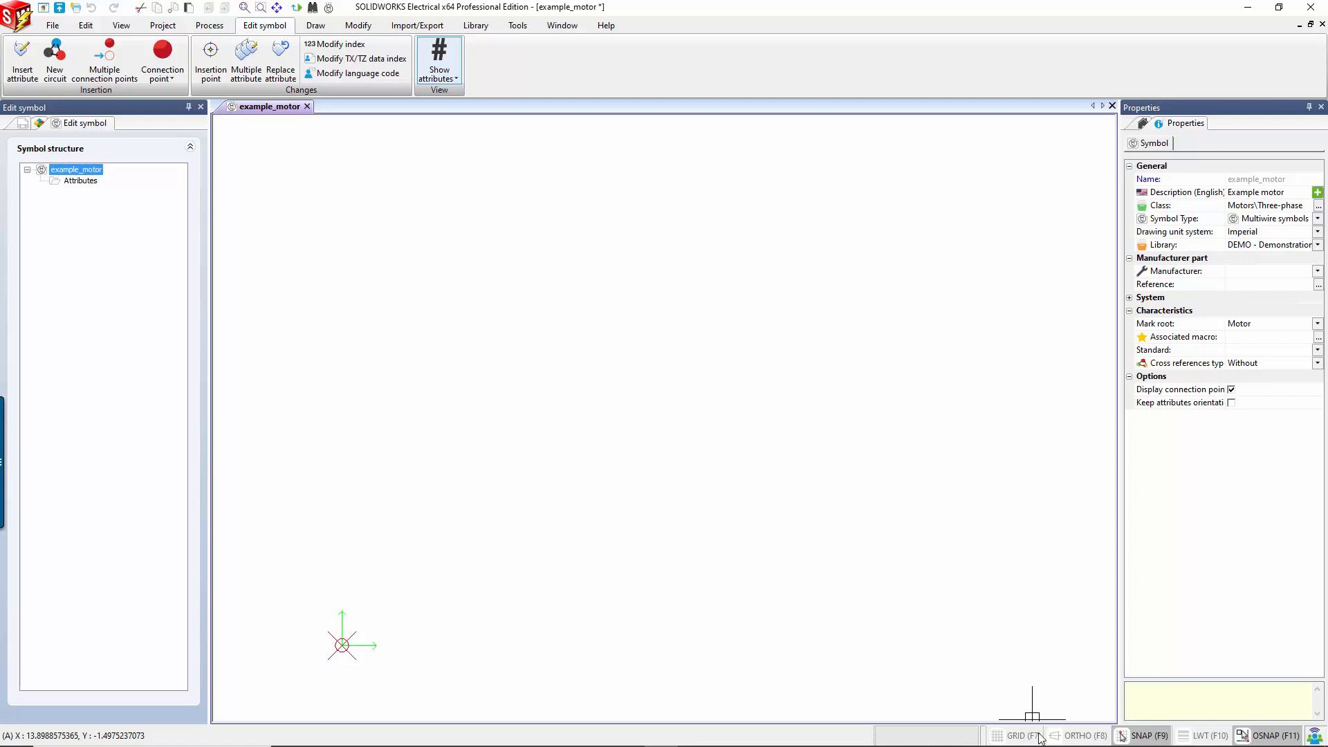
{"action": "right_click", "coordinate": [1023, 737]}
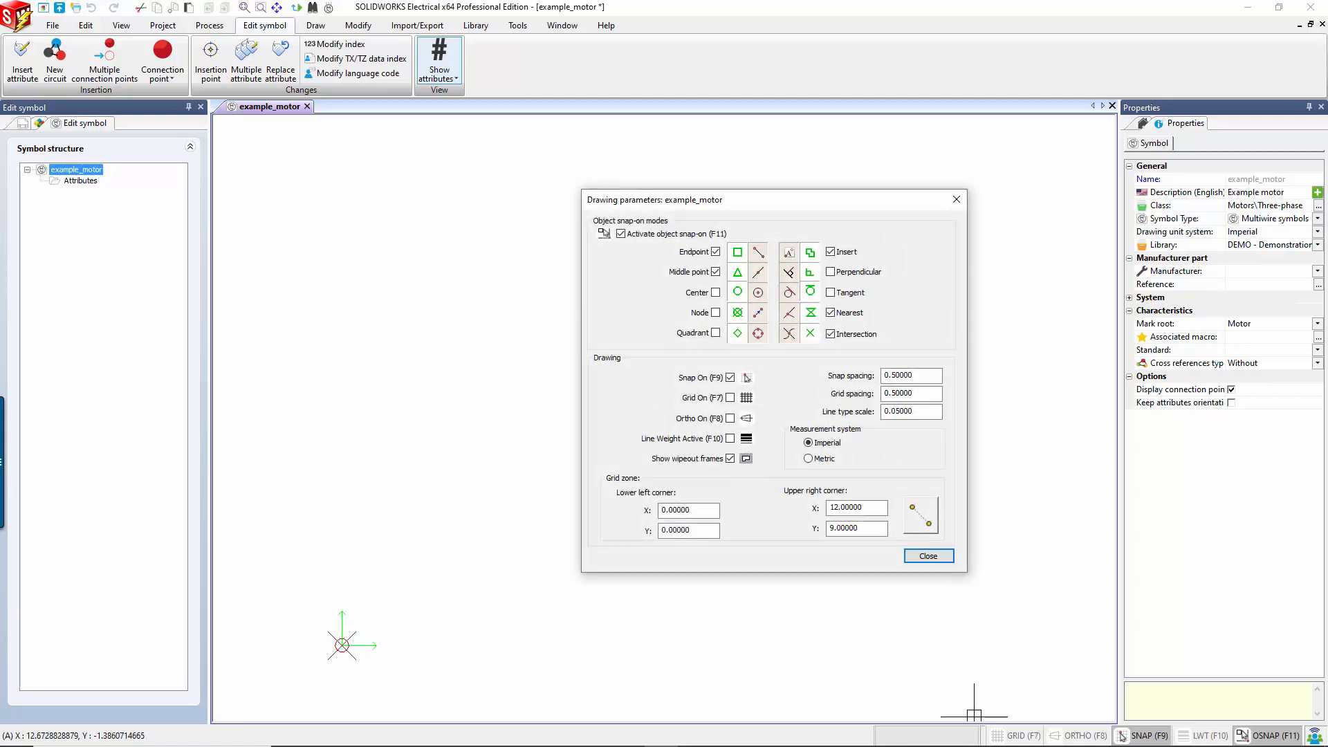
{"action": "left_click", "coordinate": [729, 399]}
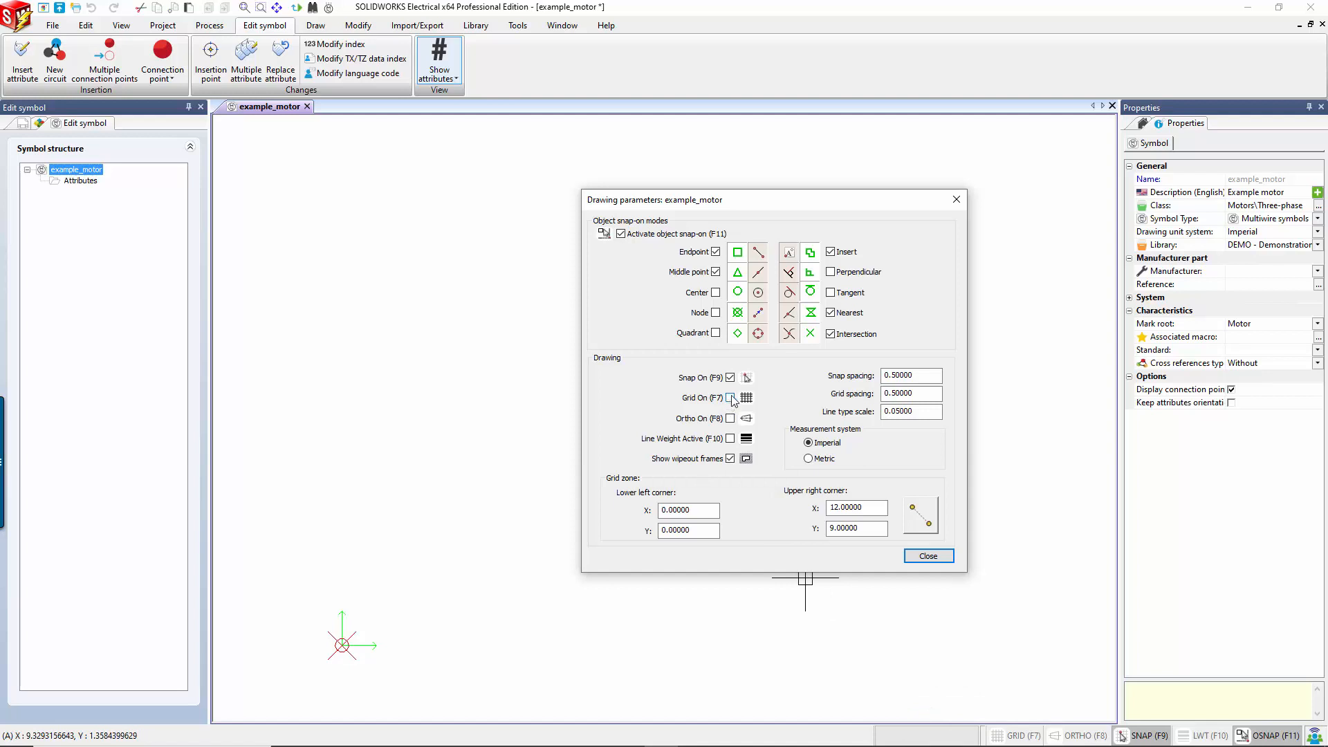
{"action": "left_click", "coordinate": [923, 394]}
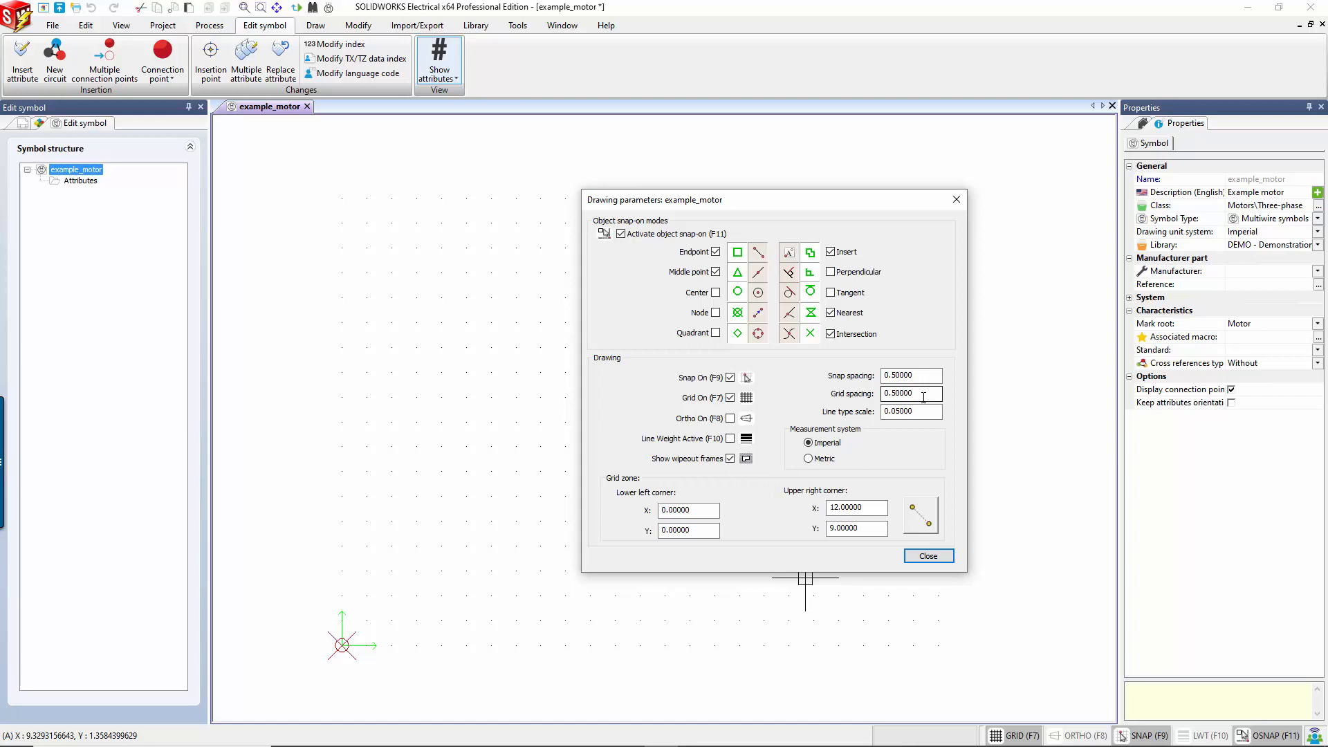
{"action": "left_click_drag", "start_coordinate": [922, 376], "coordinate": [819, 364]}
{"action": "type", "text": "0."}
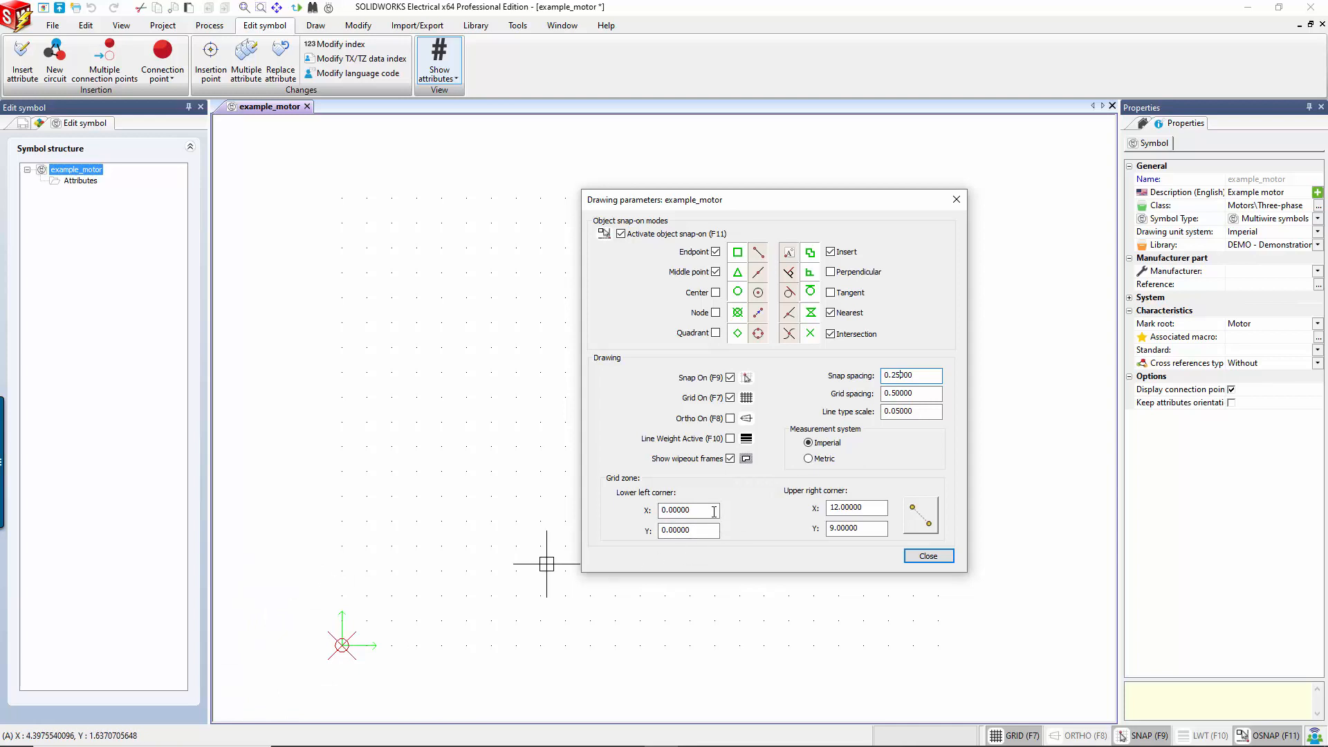
- Set the grid zone's lower left corner to X -12 and Y -9, and apply the drawing parameters
{"action": "left_click_drag", "start_coordinate": [714, 512], "coordinate": [498, 522]}
{"action": "type", "text": "-"}
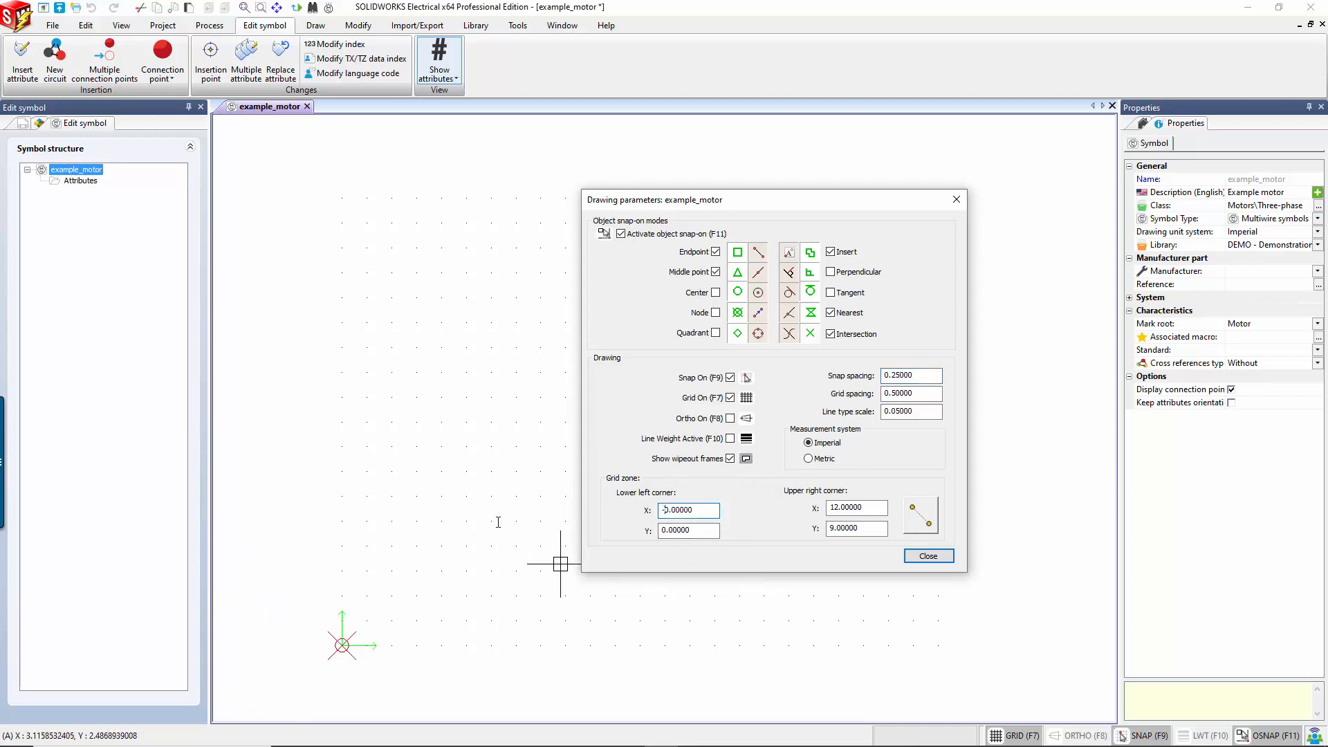
{"action": "type", "text": "12"}
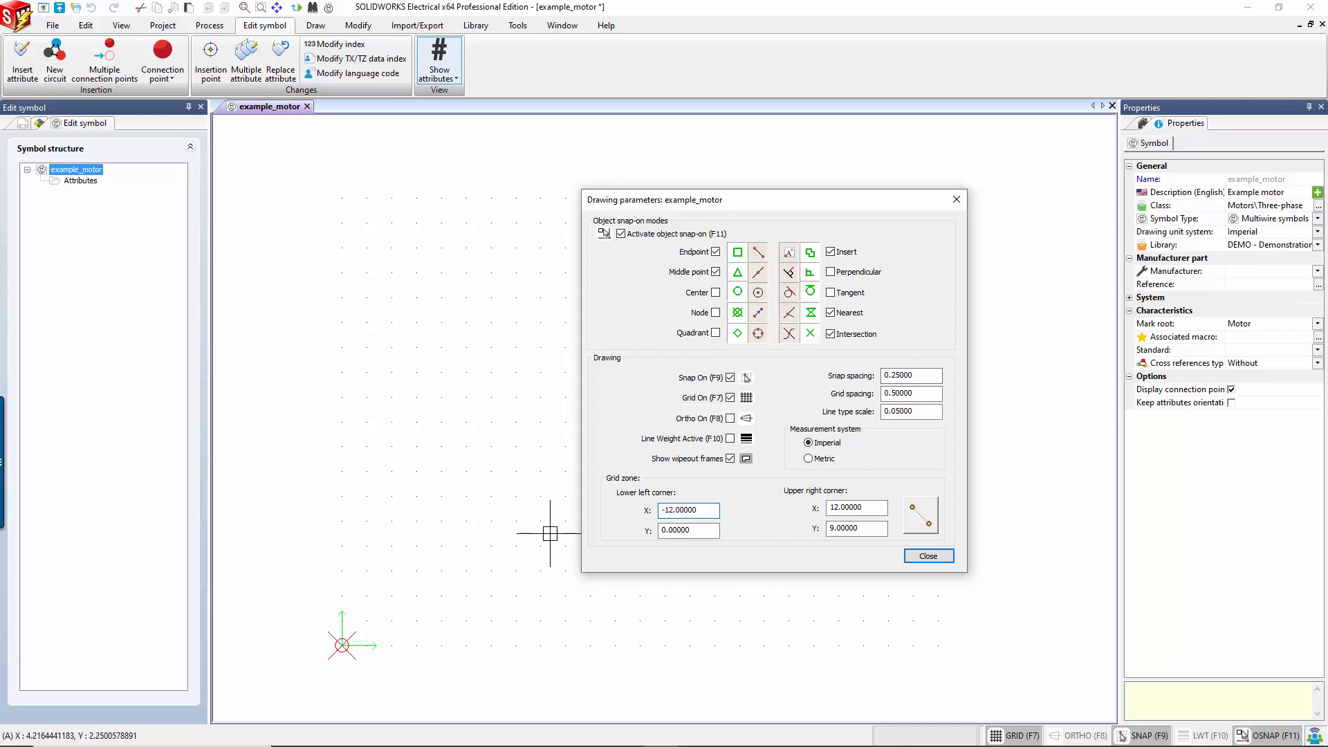
{"action": "left_click", "coordinate": [664, 531]}
{"action": "double_click", "coordinate": [664, 530]}
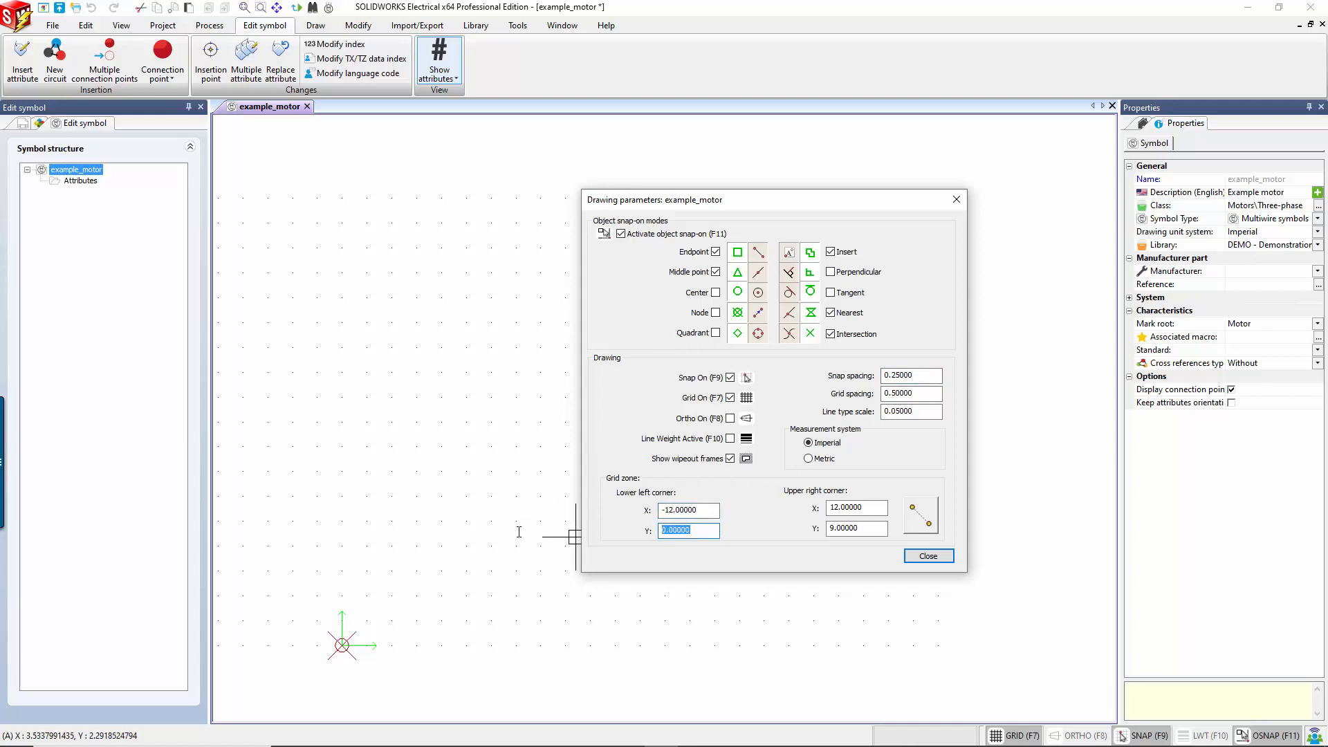
{"action": "type", "text": "-9"}
{"action": "left_click", "coordinate": [932, 557]}
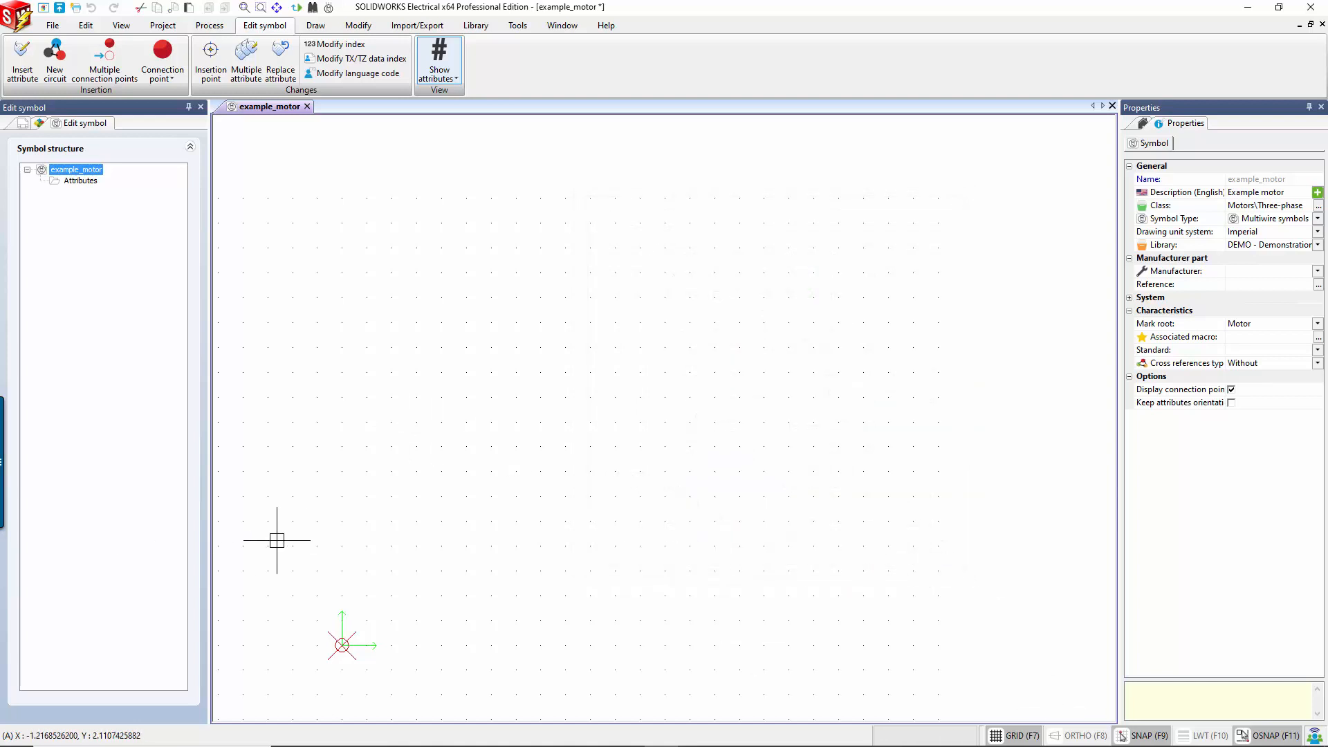
{"action": "mouse_move", "coordinate": [320, 542]}
{"action": "middle_mouse_down"}
{"action": "mouse_move", "coordinate": [405, 495]}
{"action": "mouse_move", "coordinate": [449, 409]}
{"action": "middle_mouse_up"}
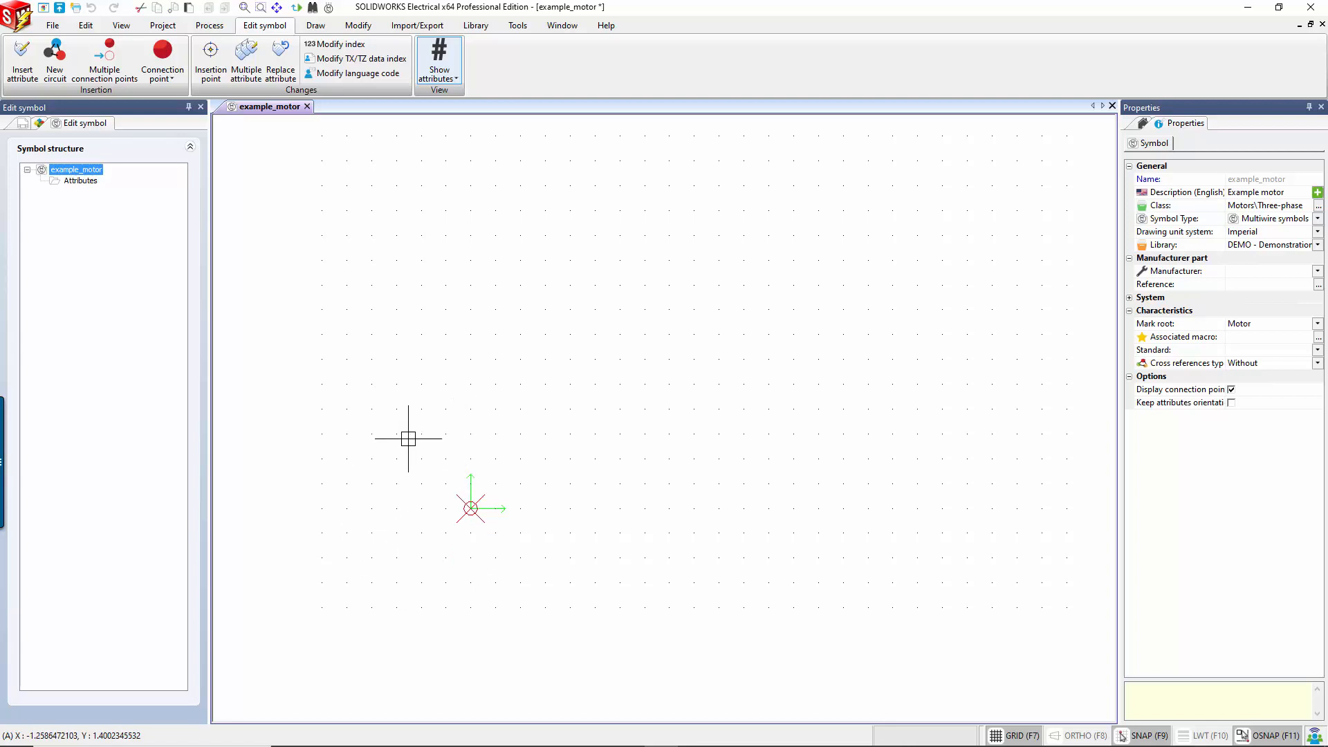
{"action": "middle_click_drag", "start_coordinate": [460, 459], "coordinate": [507, 426]}
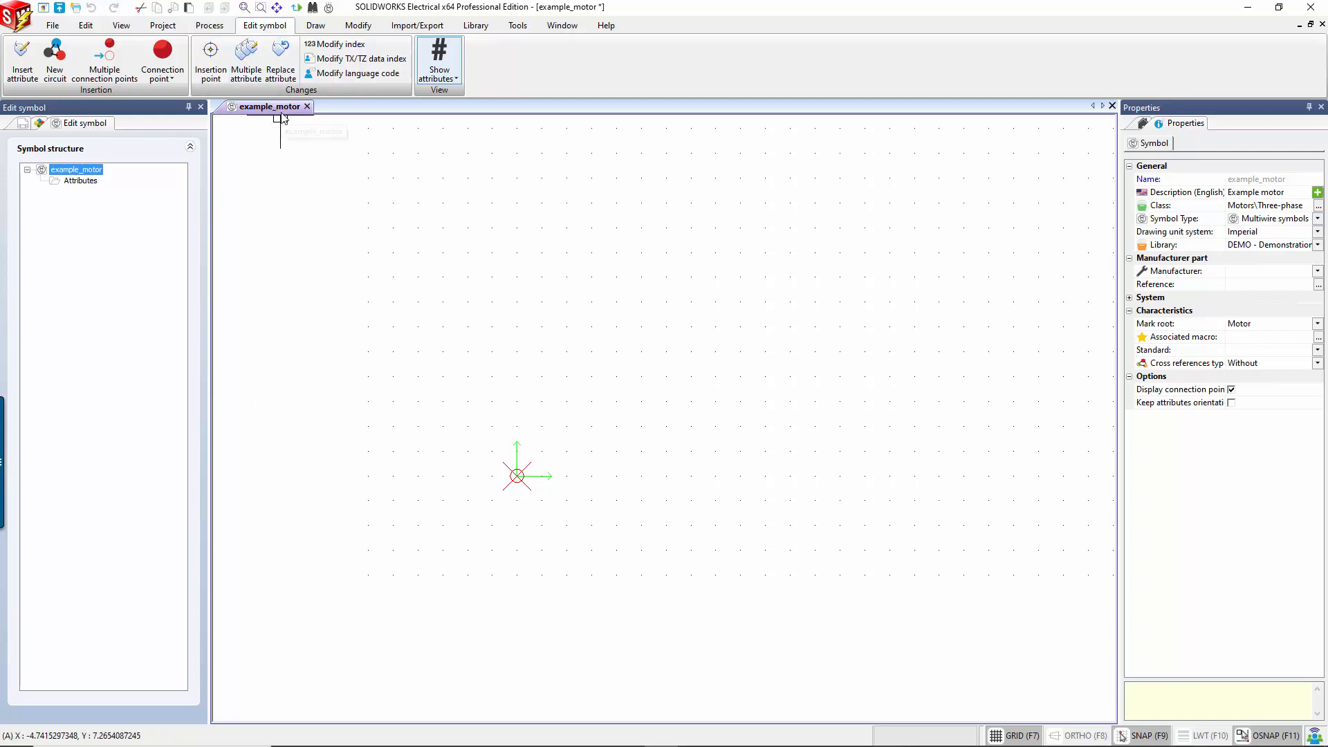
- Open the 04 - Power drawing to compare its environment, and return to the example_motor symbol
{"action": "key", "text": "ctrl"}
{"action": "left_click", "coordinate": [248, 31]}
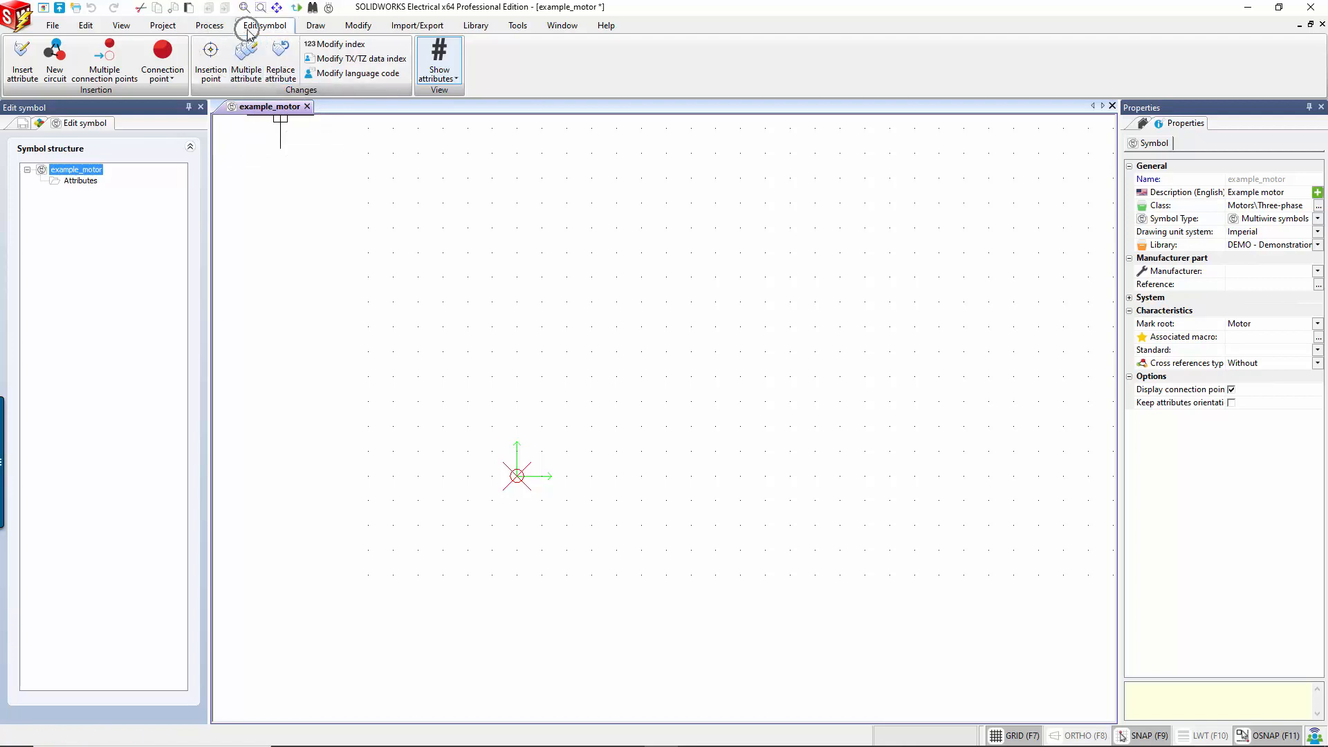
{"action": "left_click", "coordinate": [24, 134]}
{"action": "left_click", "coordinate": [22, 123]}
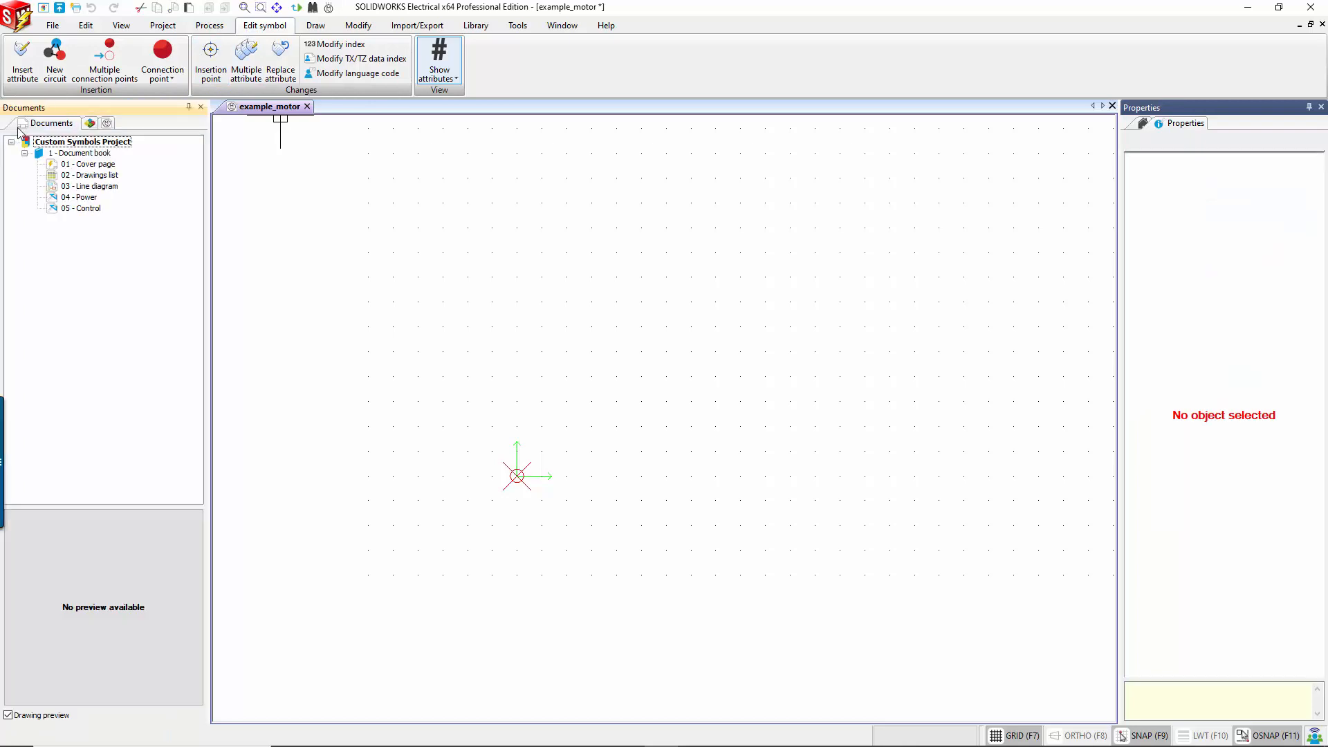
{"action": "double_click", "coordinate": [86, 198]}
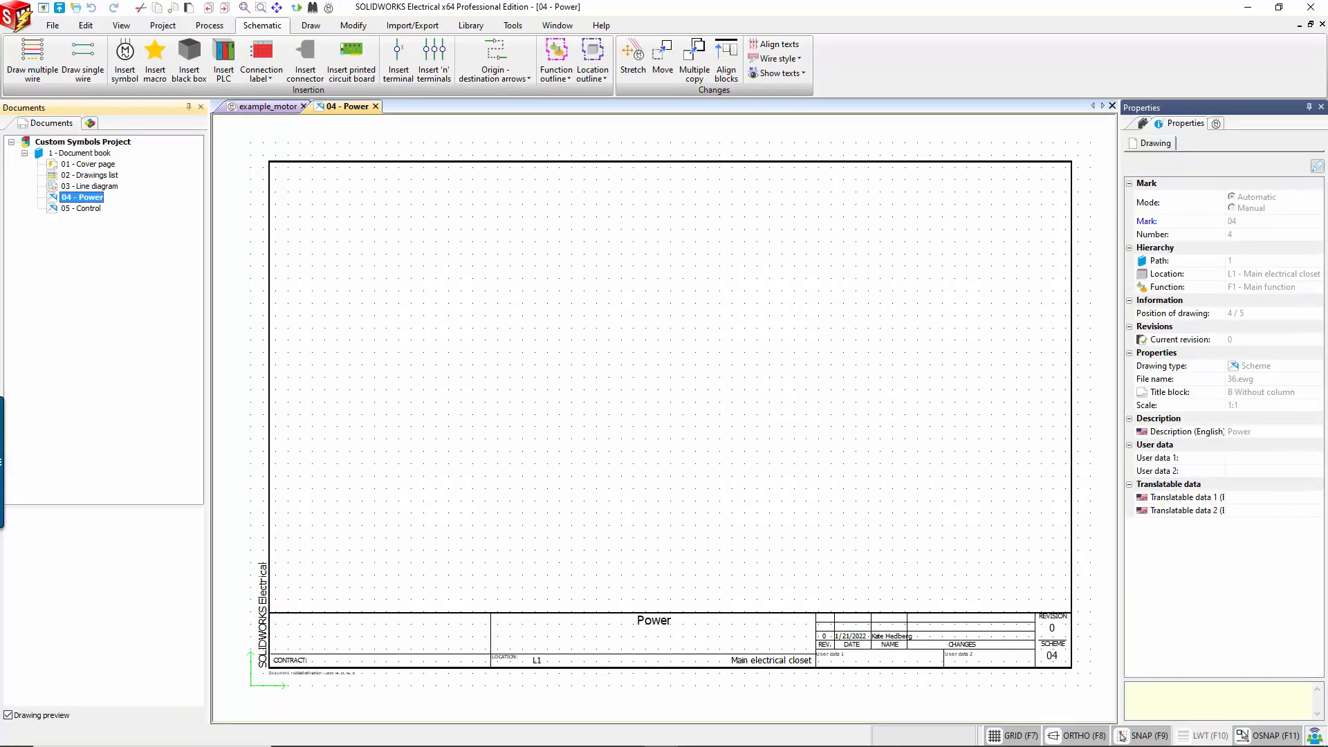
{"action": "key", "text": "ctrl"}
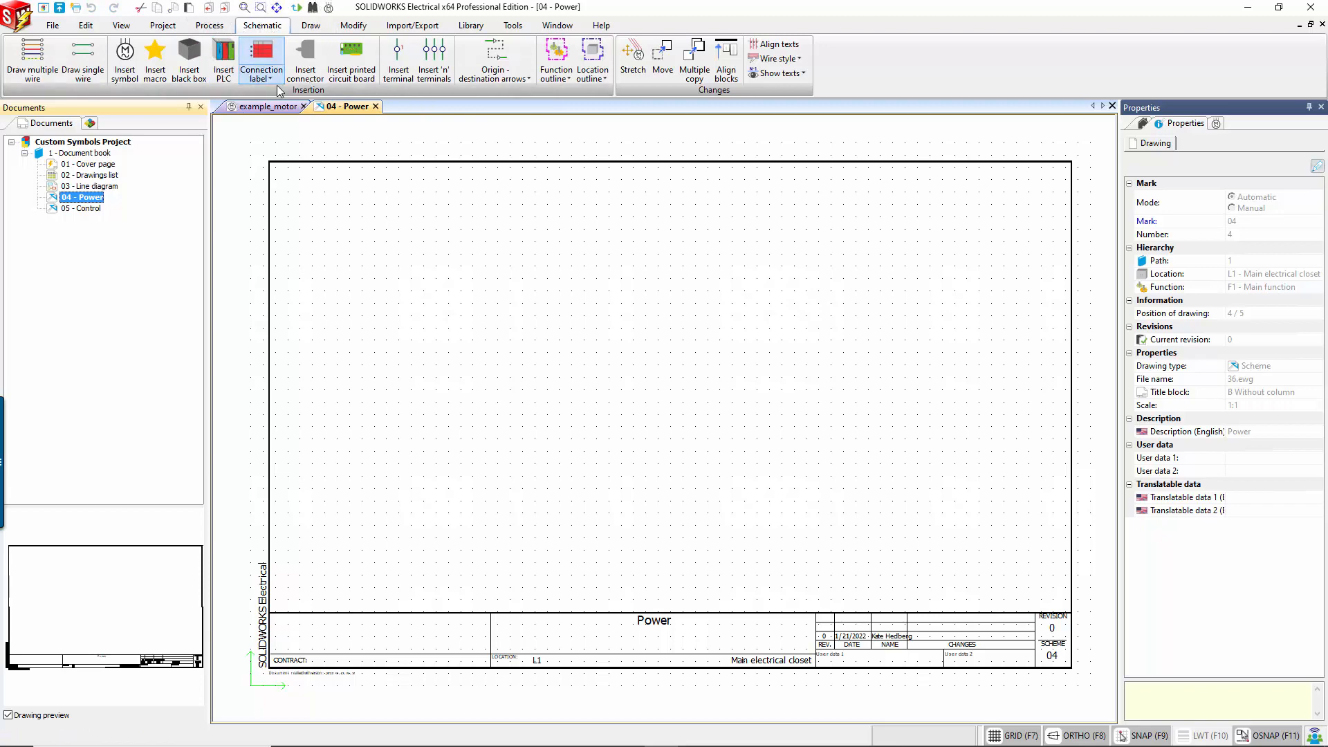
{"action": "left_click", "coordinate": [268, 106]}
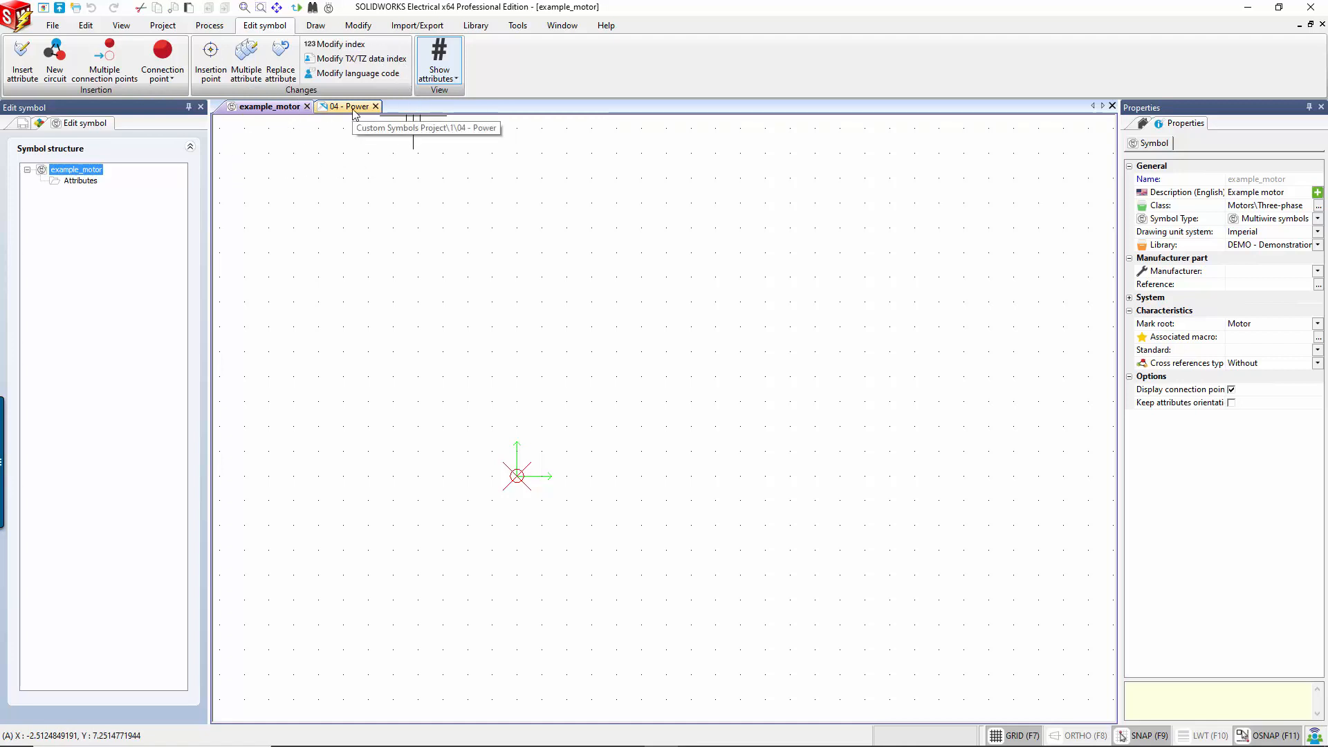
- Look over the symbol editing, drawing and modification tools available for example_motor
{"action": "key", "text": "ctrl"}
{"action": "key", "text": "ctrl"}
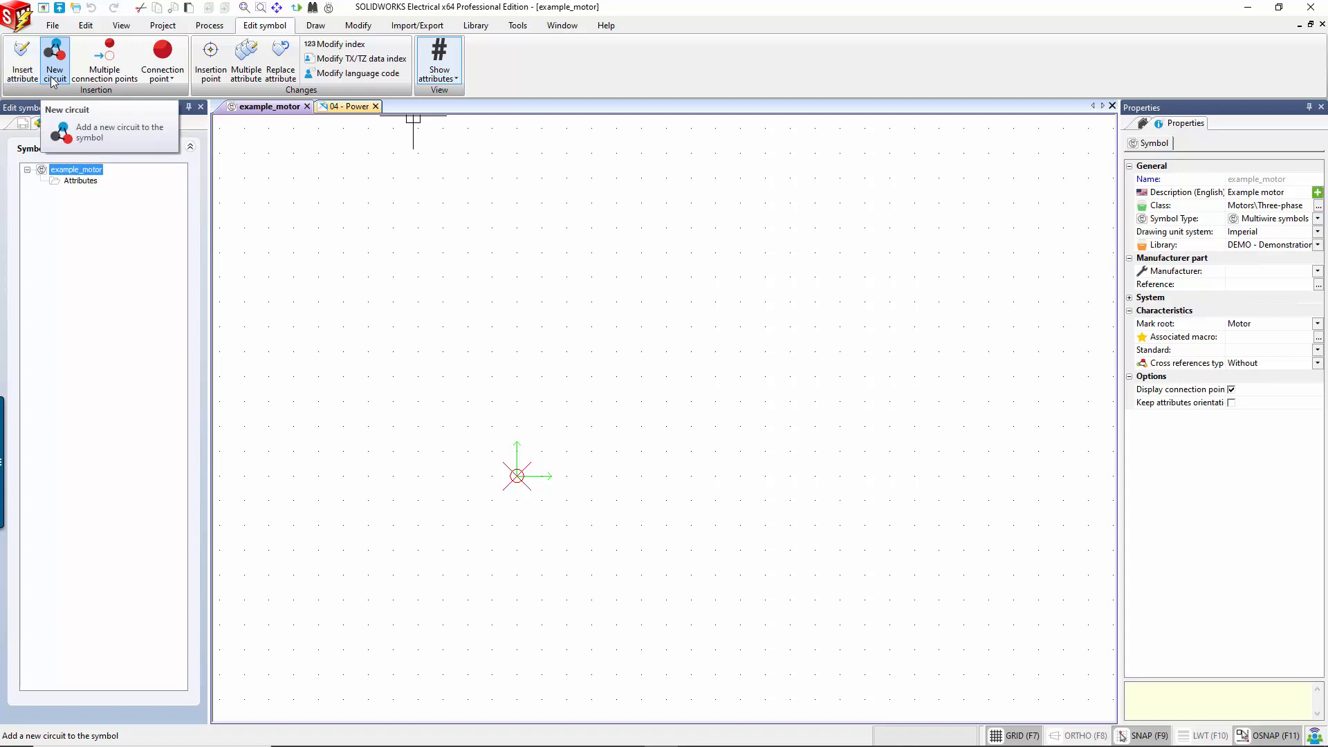
{"action": "left_click", "coordinate": [211, 55]}
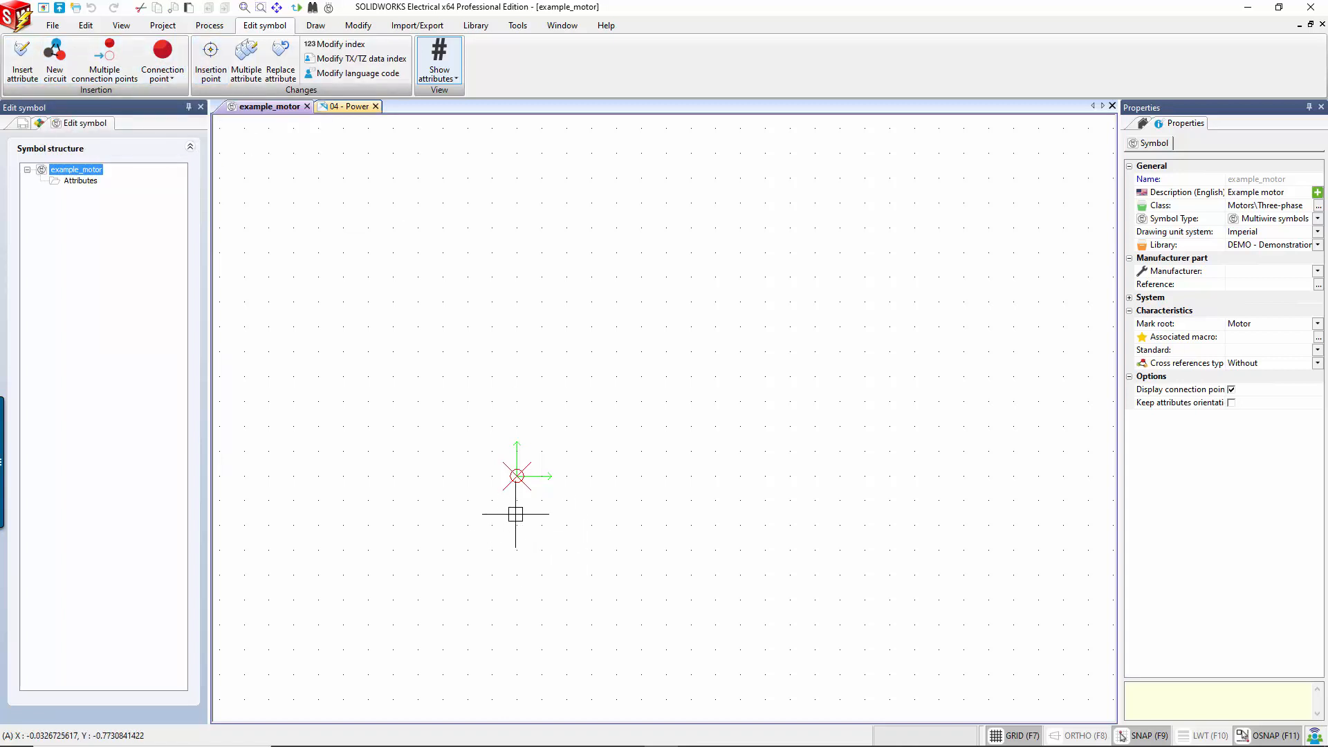
{"action": "key", "text": "ctrl"}
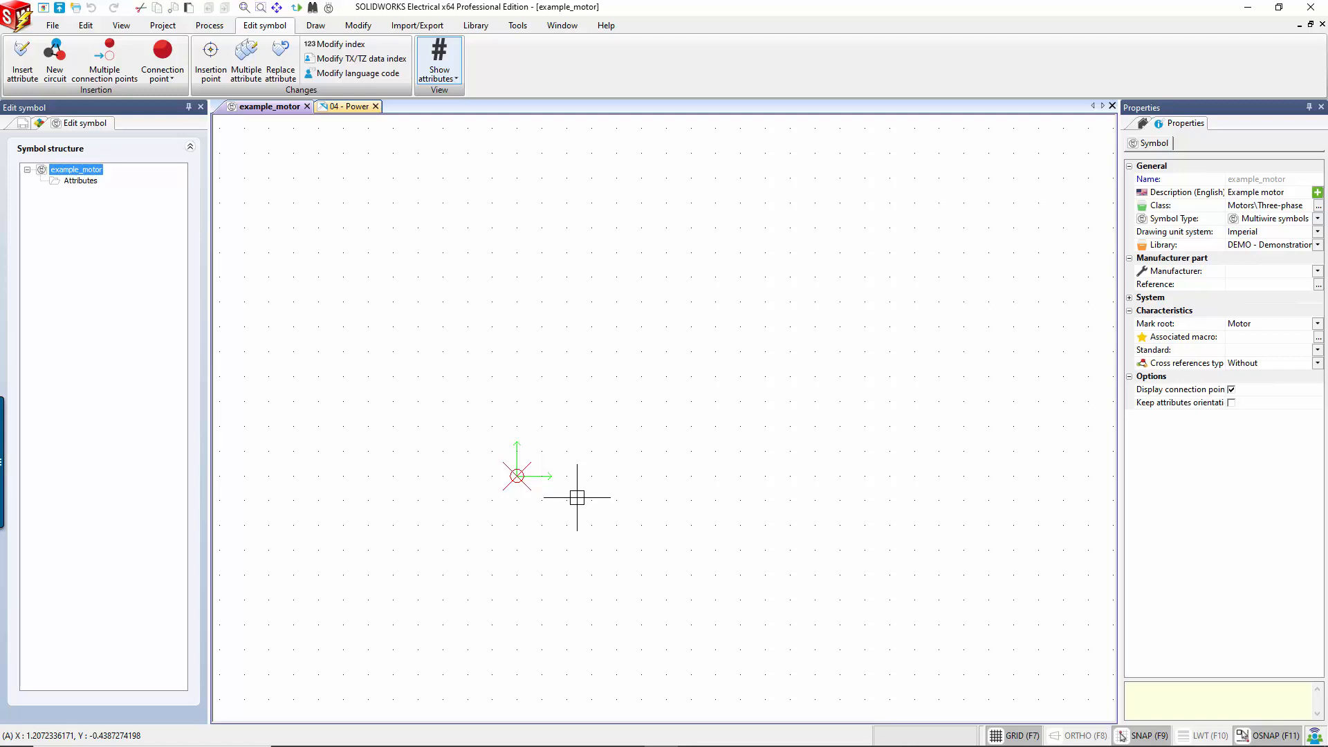
{"action": "left_click", "coordinate": [316, 28]}
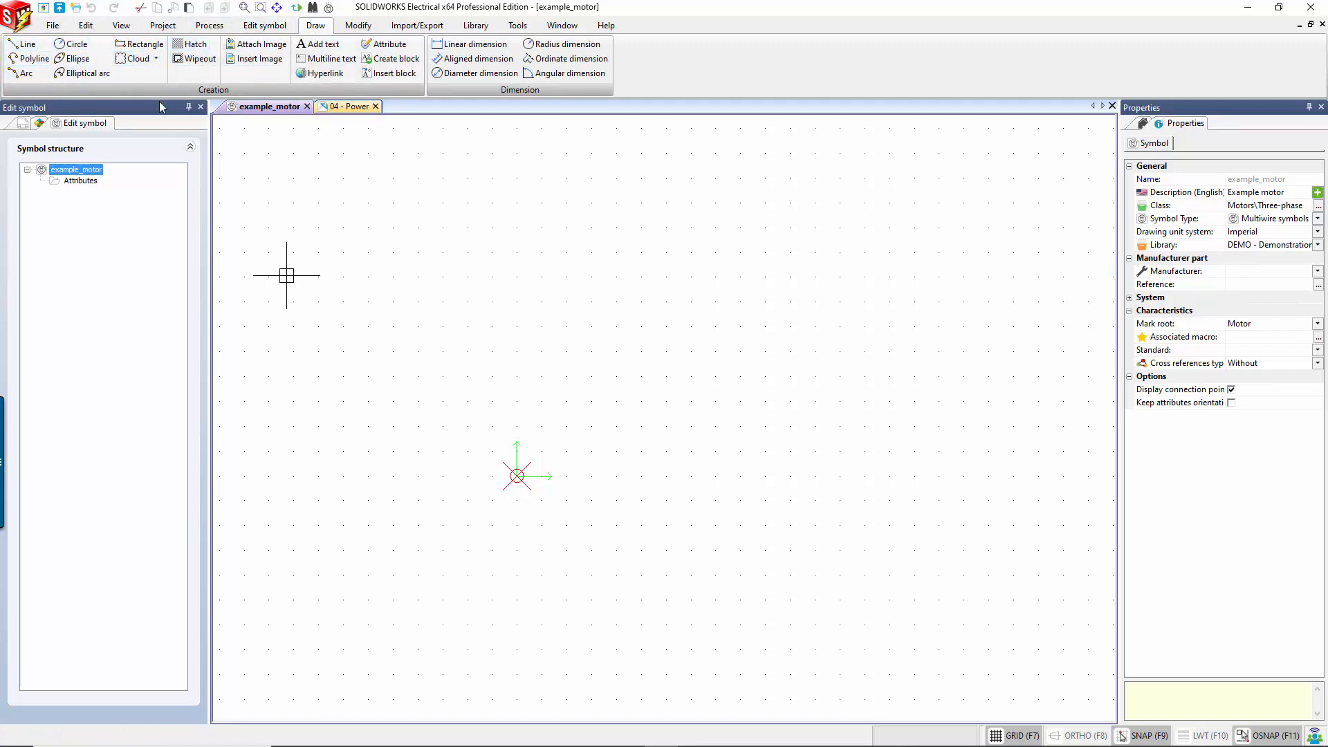
{"action": "left_click", "coordinate": [369, 26]}
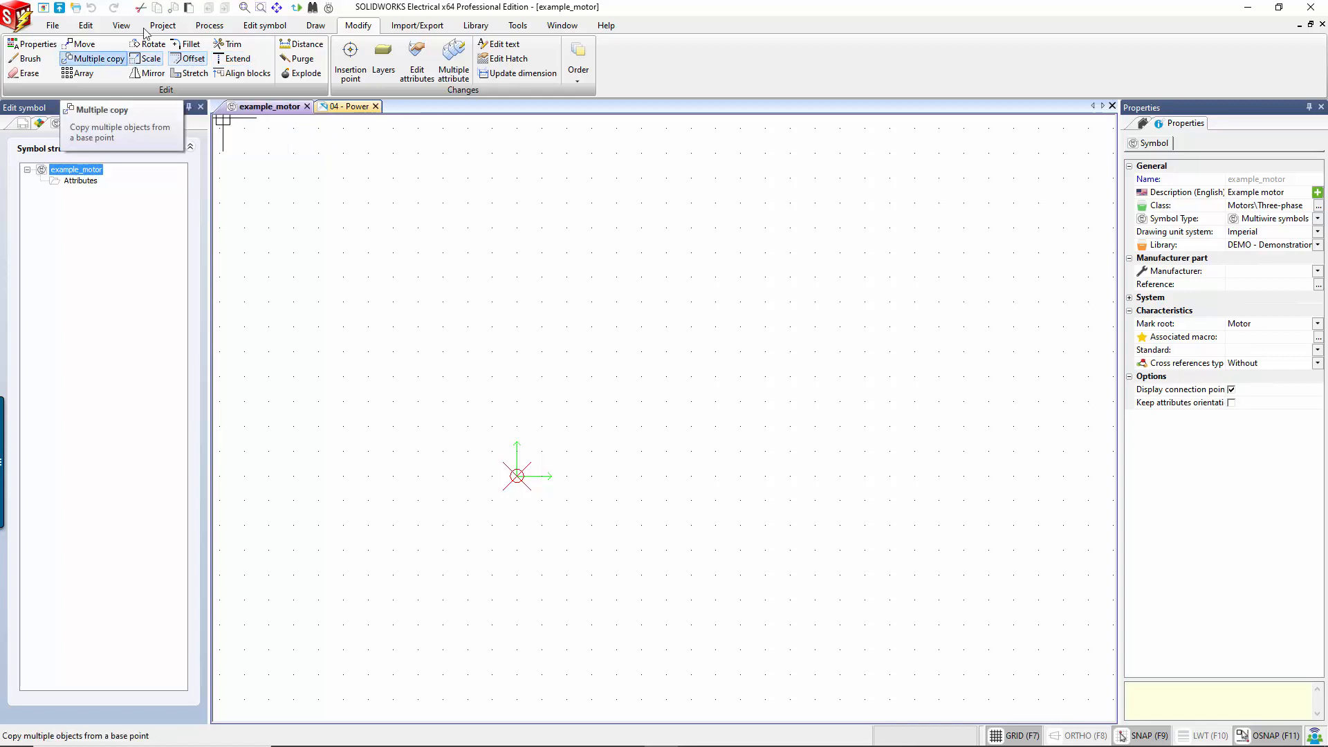
- Draw a circle centered at X 1.25, Y -0.75 with a radius of 1.25
{"action": "left_click", "coordinate": [319, 28]}
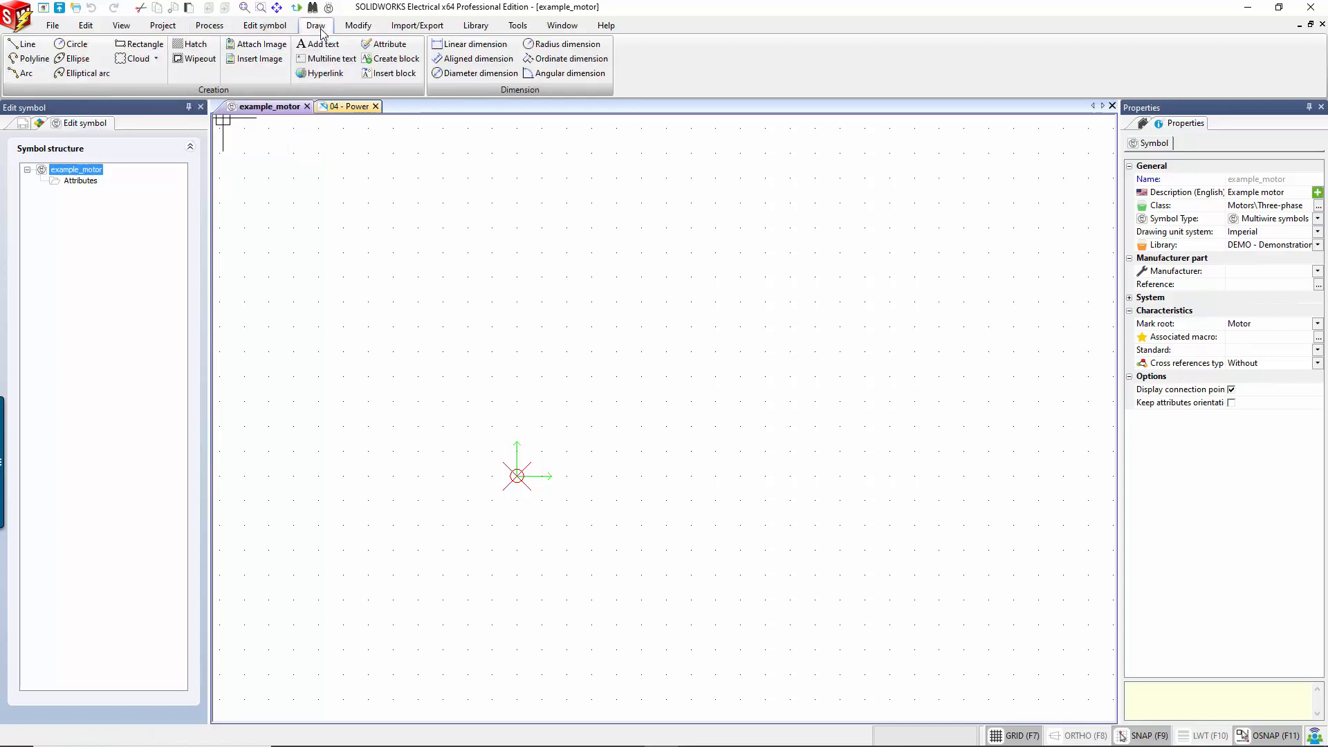
{"action": "left_click", "coordinate": [82, 46]}
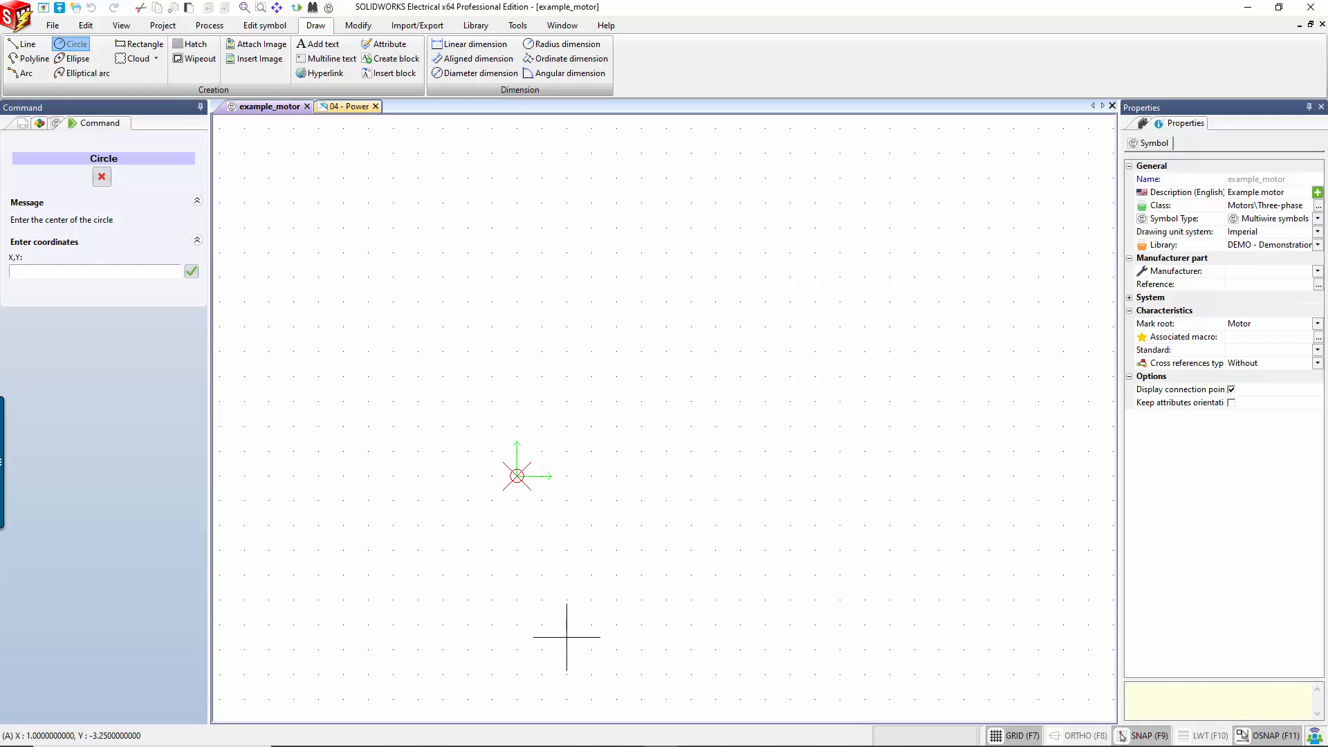
{"action": "left_click", "coordinate": [579, 512]}
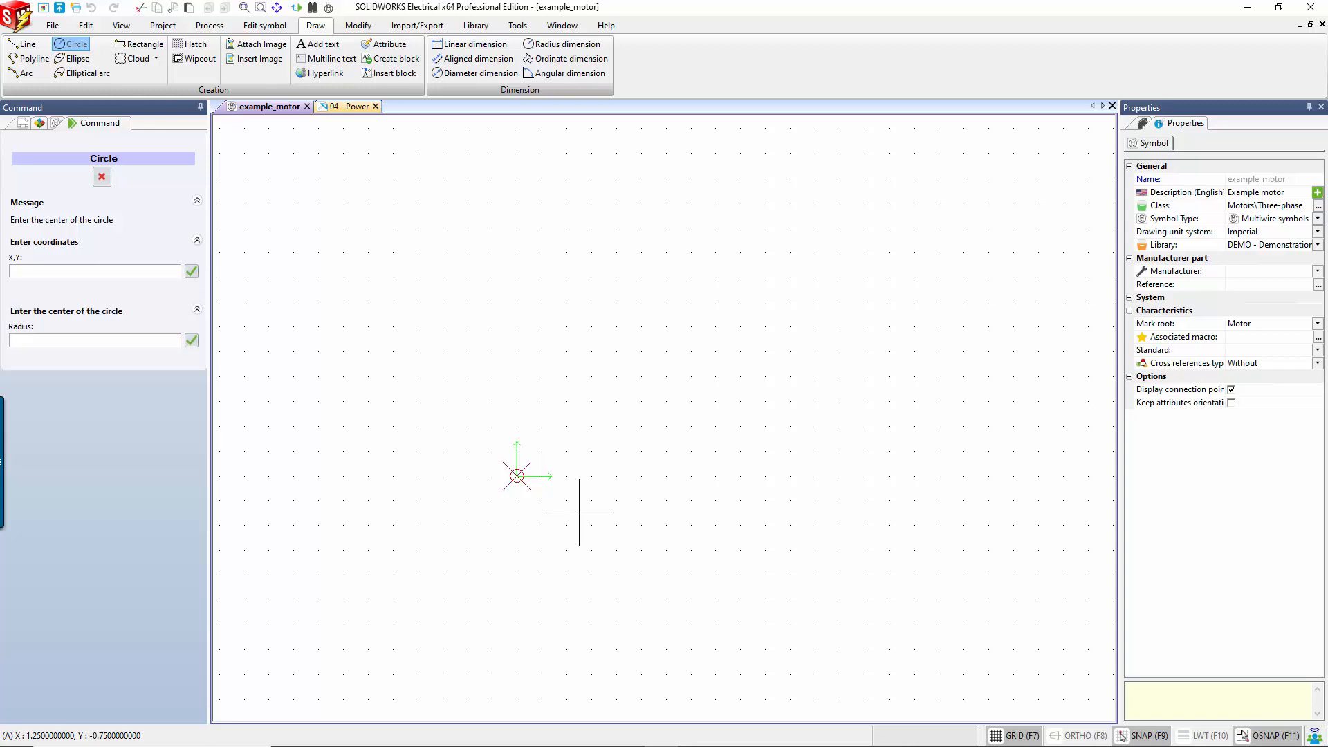
{"action": "left_click", "coordinate": [579, 451]}
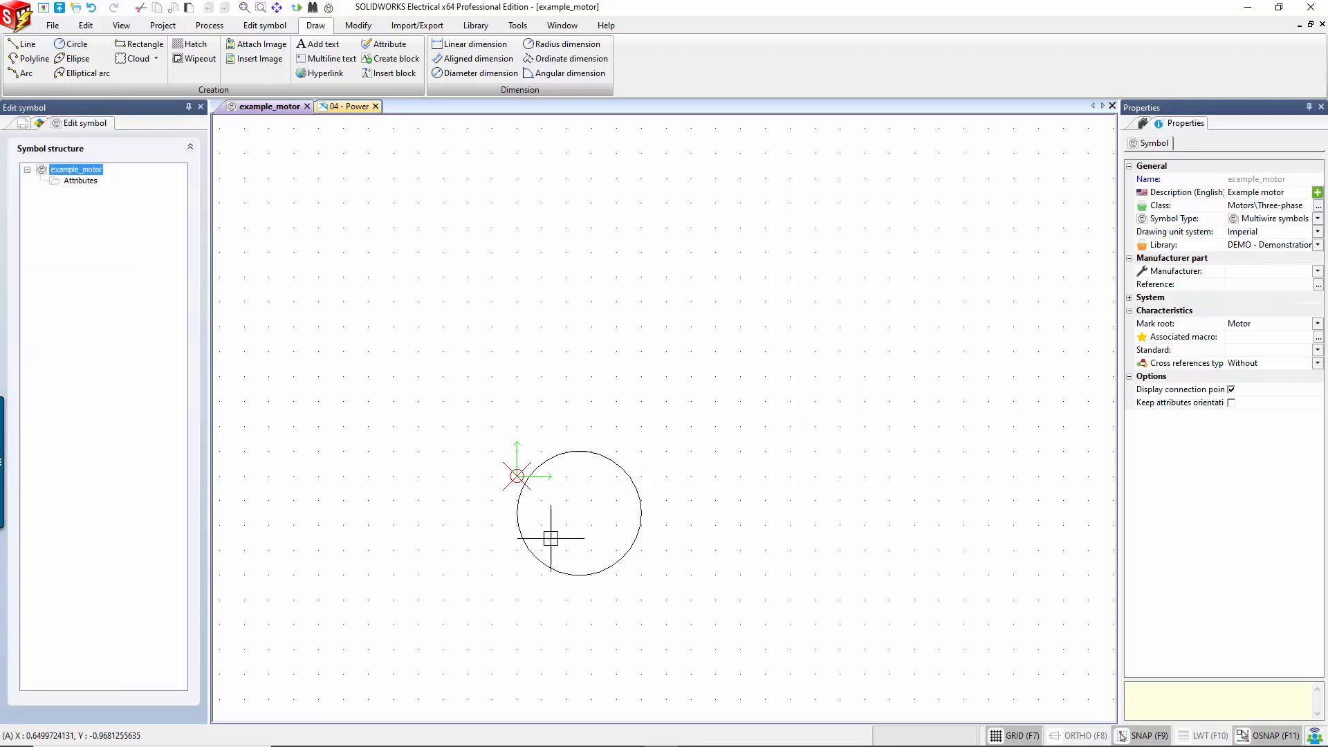
- Move the circle by its center to X 2, Y -0.75
{"action": "left_click", "coordinate": [614, 464]}
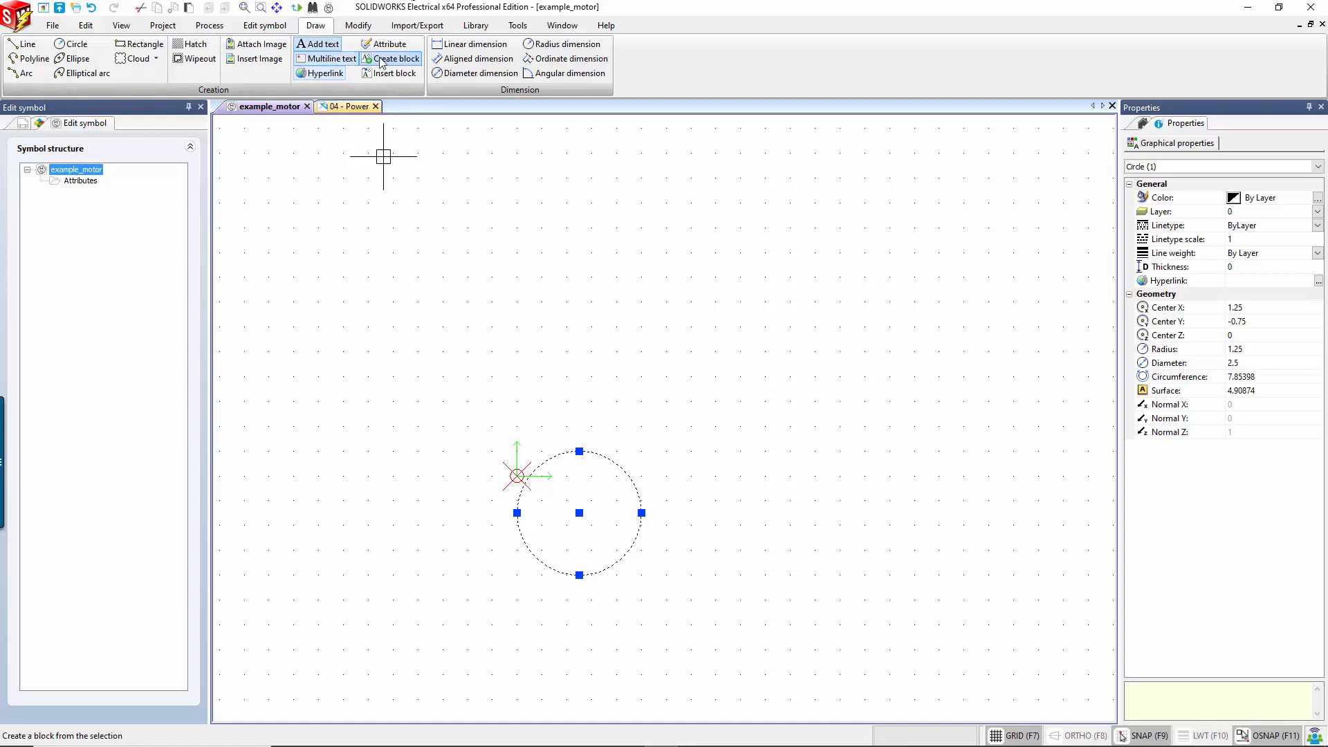
{"action": "left_click", "coordinate": [359, 25]}
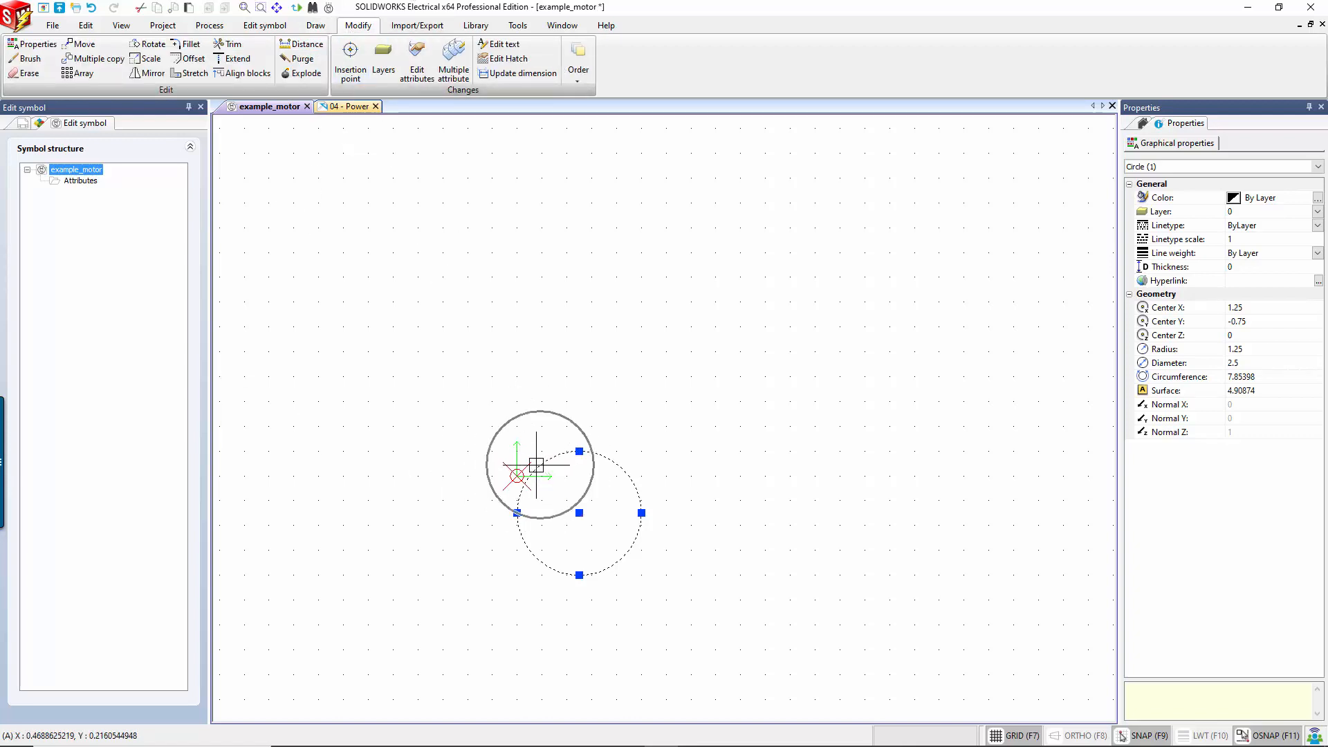
{"action": "left_click", "coordinate": [80, 44]}
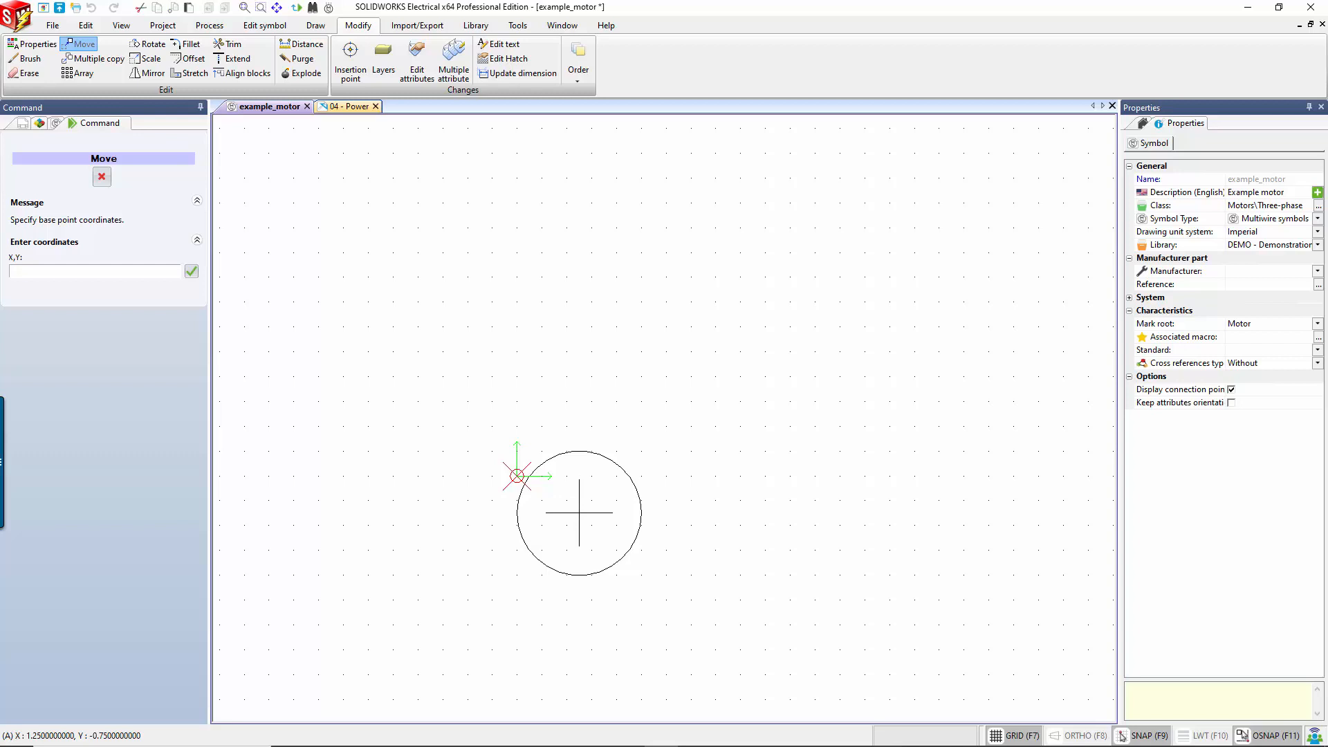
{"action": "left_click", "coordinate": [578, 512]}
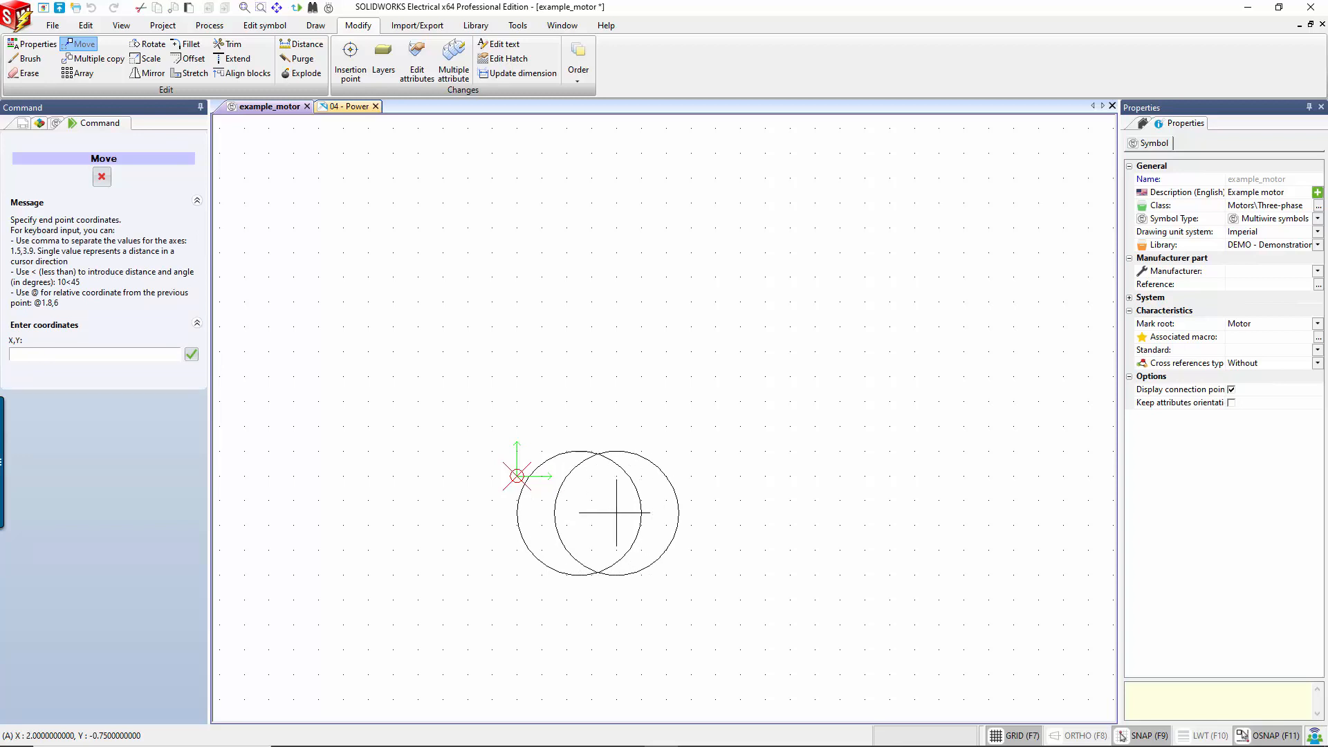
{"action": "left_click", "coordinate": [617, 513]}
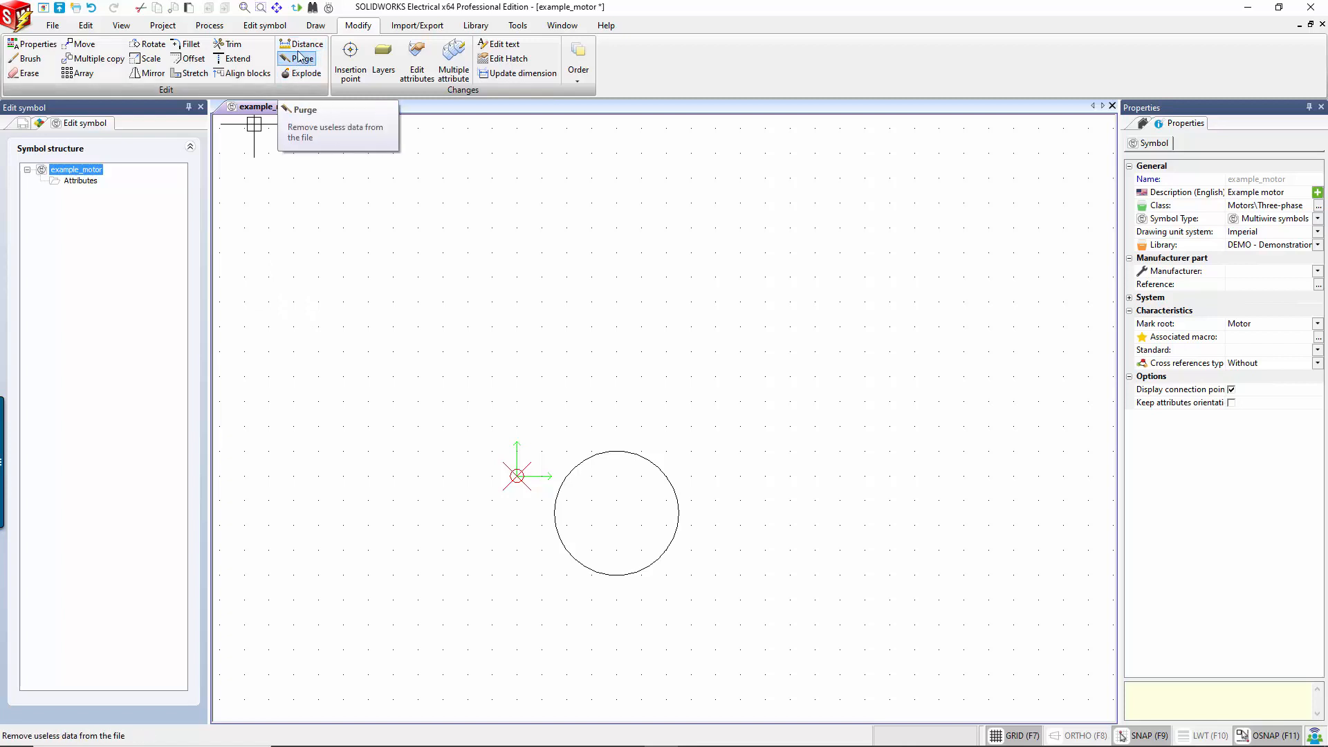
- Draw a horizontal line from the insertion point at X 0, Y 0 to X 2.25, Y 0
{"action": "left_click", "coordinate": [315, 26]}
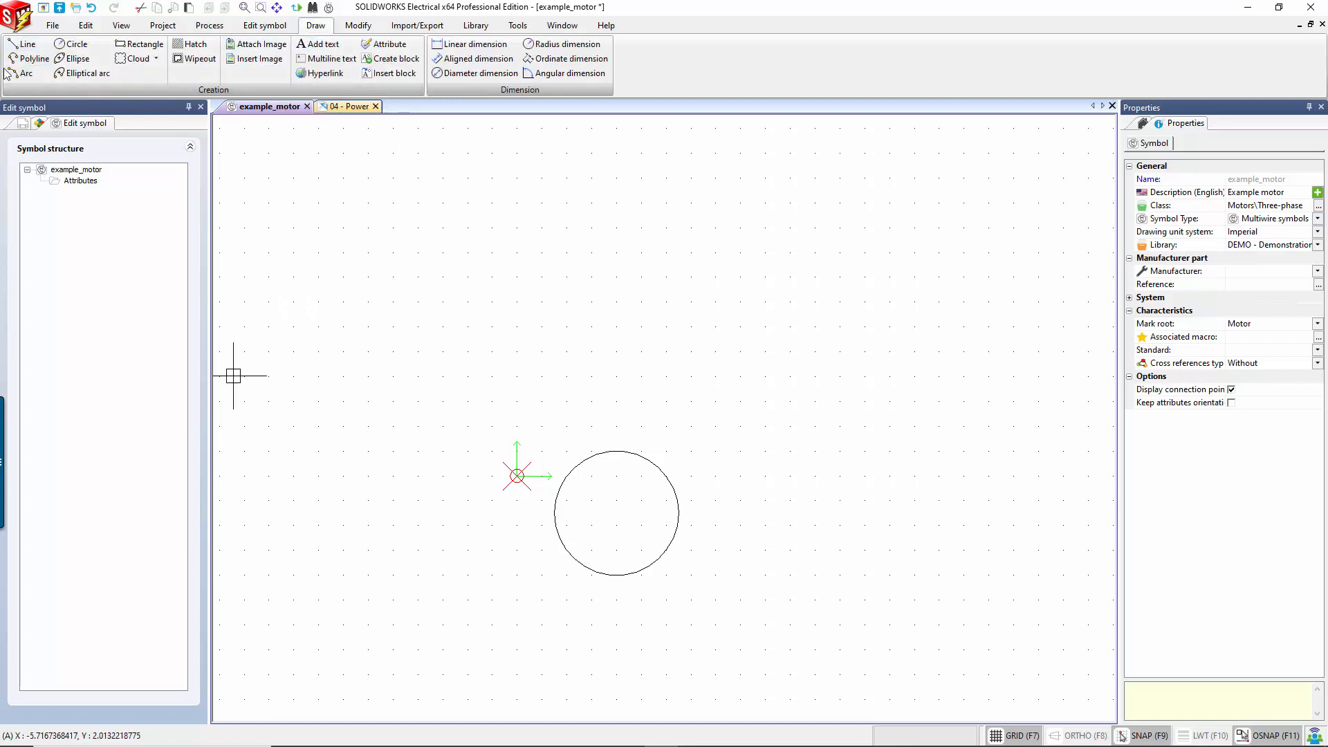
{"action": "left_click", "coordinate": [18, 43]}
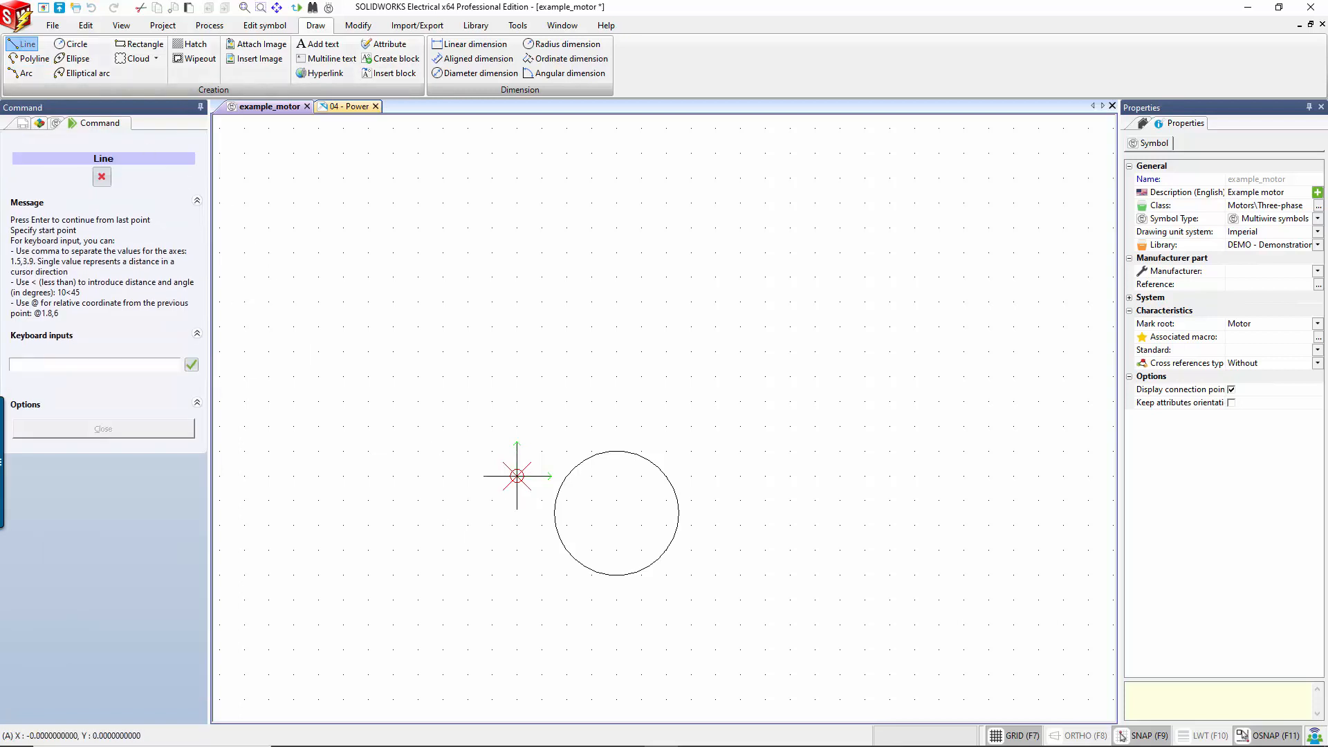
{"action": "left_click", "coordinate": [517, 476]}
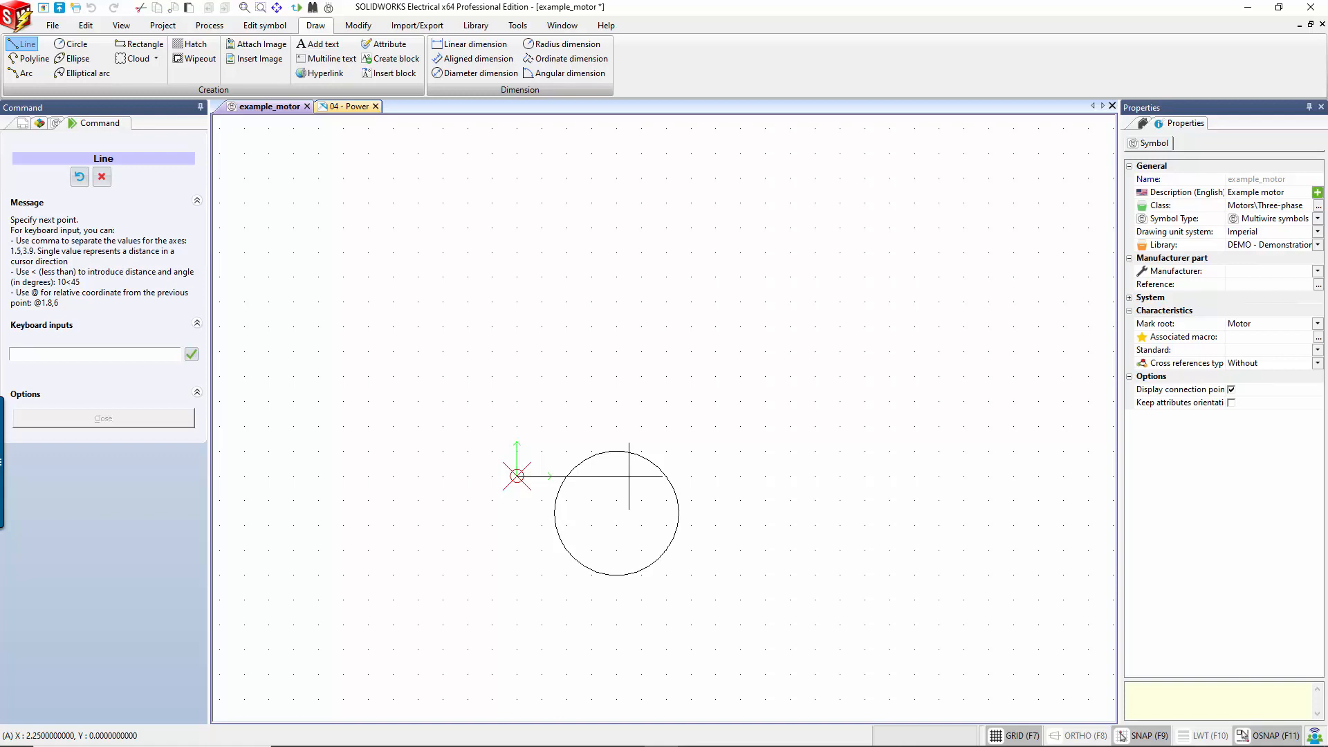
{"action": "left_click", "coordinate": [629, 476]}
{"action": "key", "text": "Escape"}
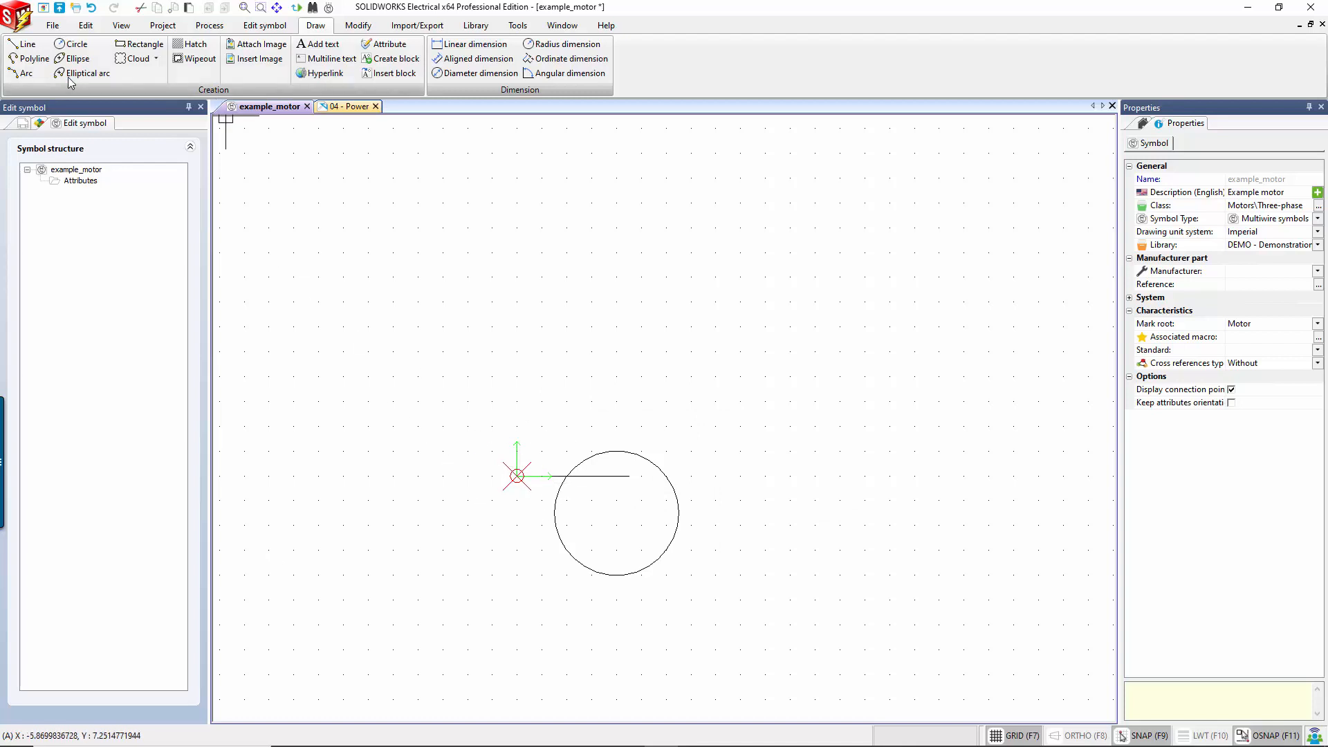
- Check the snap spacing in the drawing parameters, and draw a second horizontal line from X 0 to X 2.25 at Y -0.25
{"action": "left_click", "coordinate": [26, 46]}
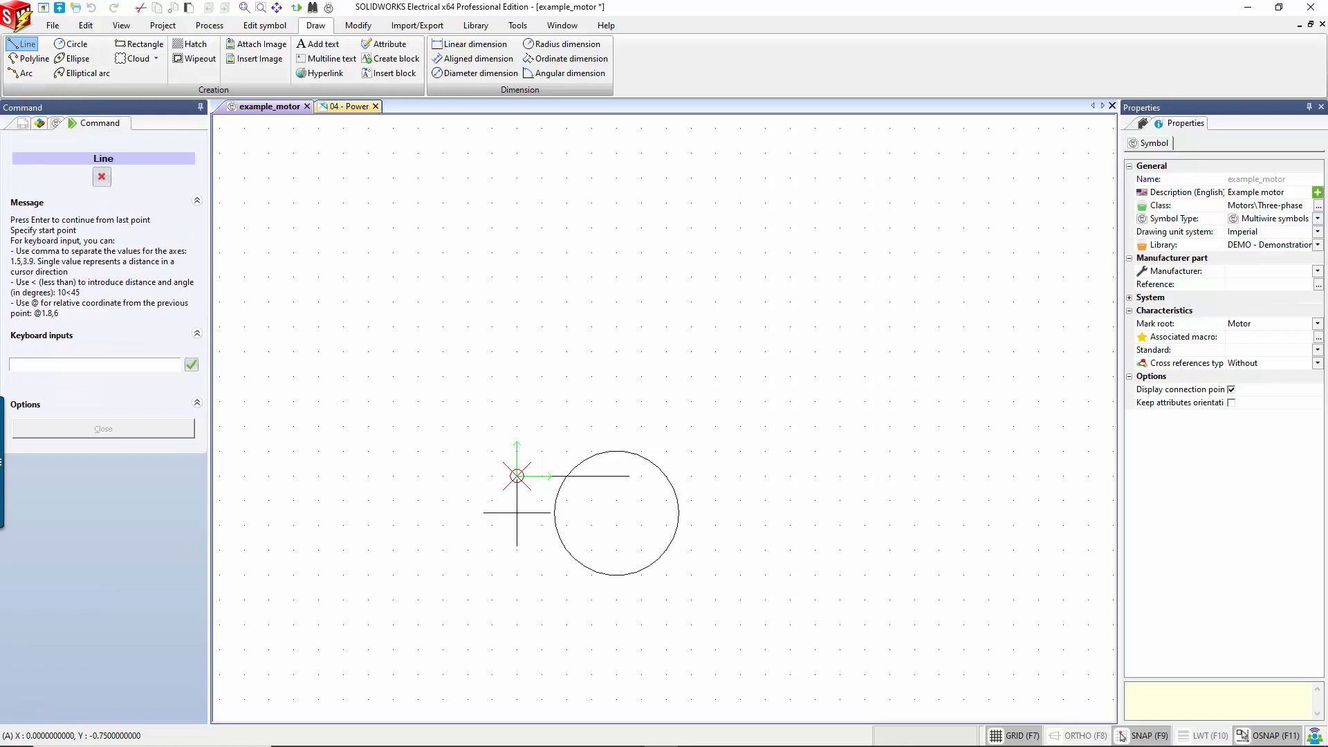
{"action": "scroll", "coordinate": [518, 476], "scroll_direction": "up", "scroll_amount": 2}
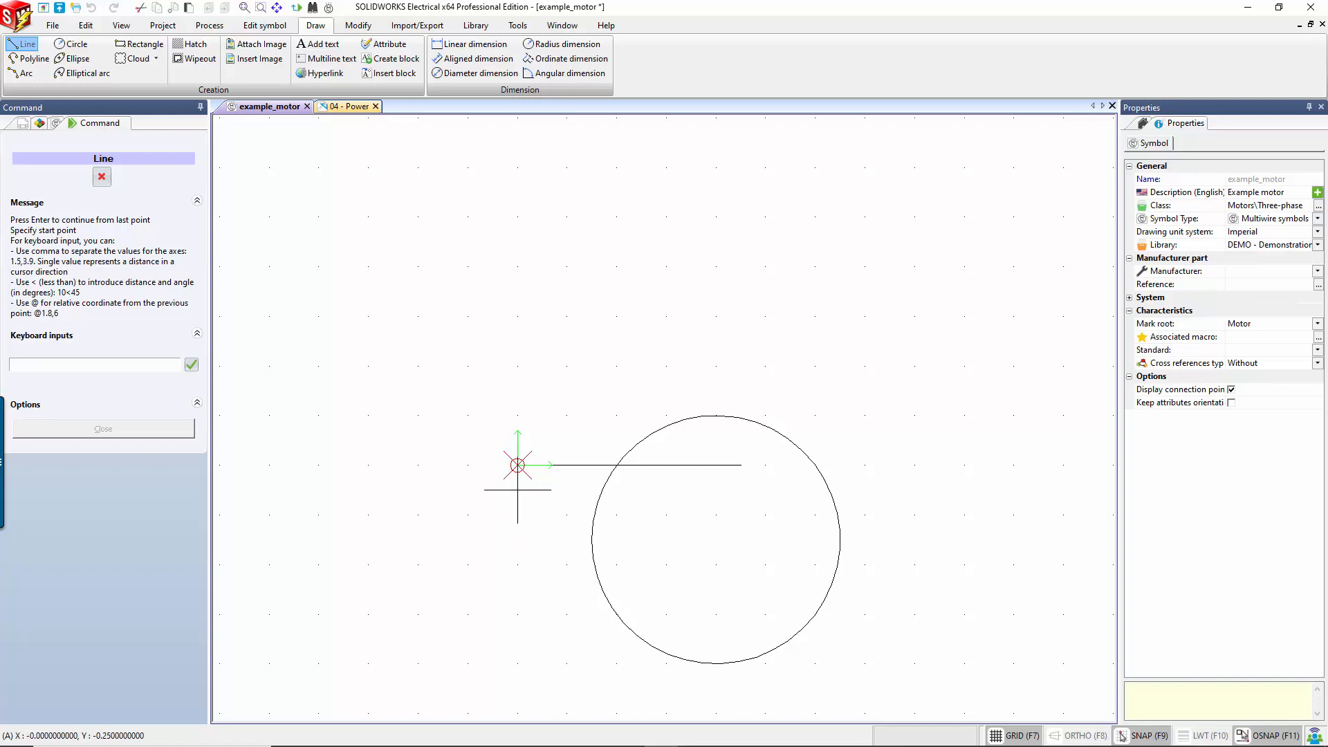
{"action": "right_click", "coordinate": [1143, 741]}
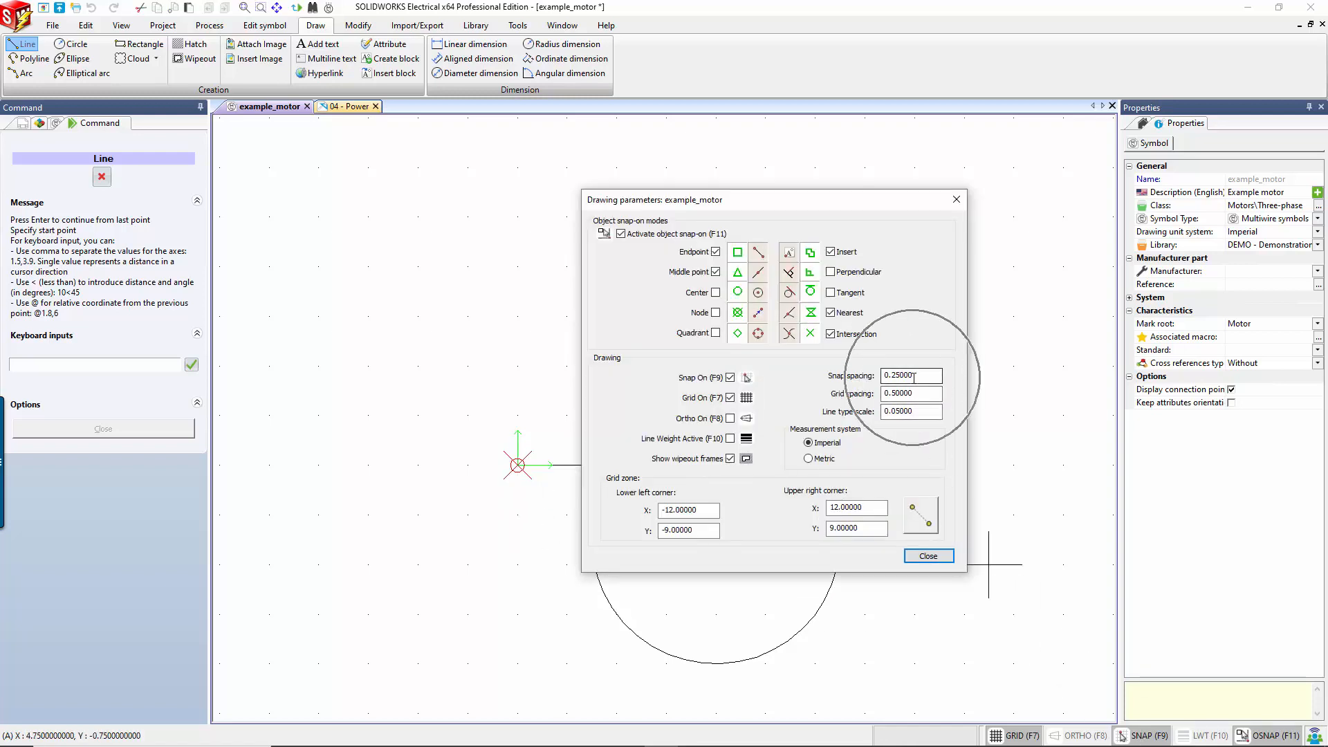
{"action": "left_click", "coordinate": [928, 556]}
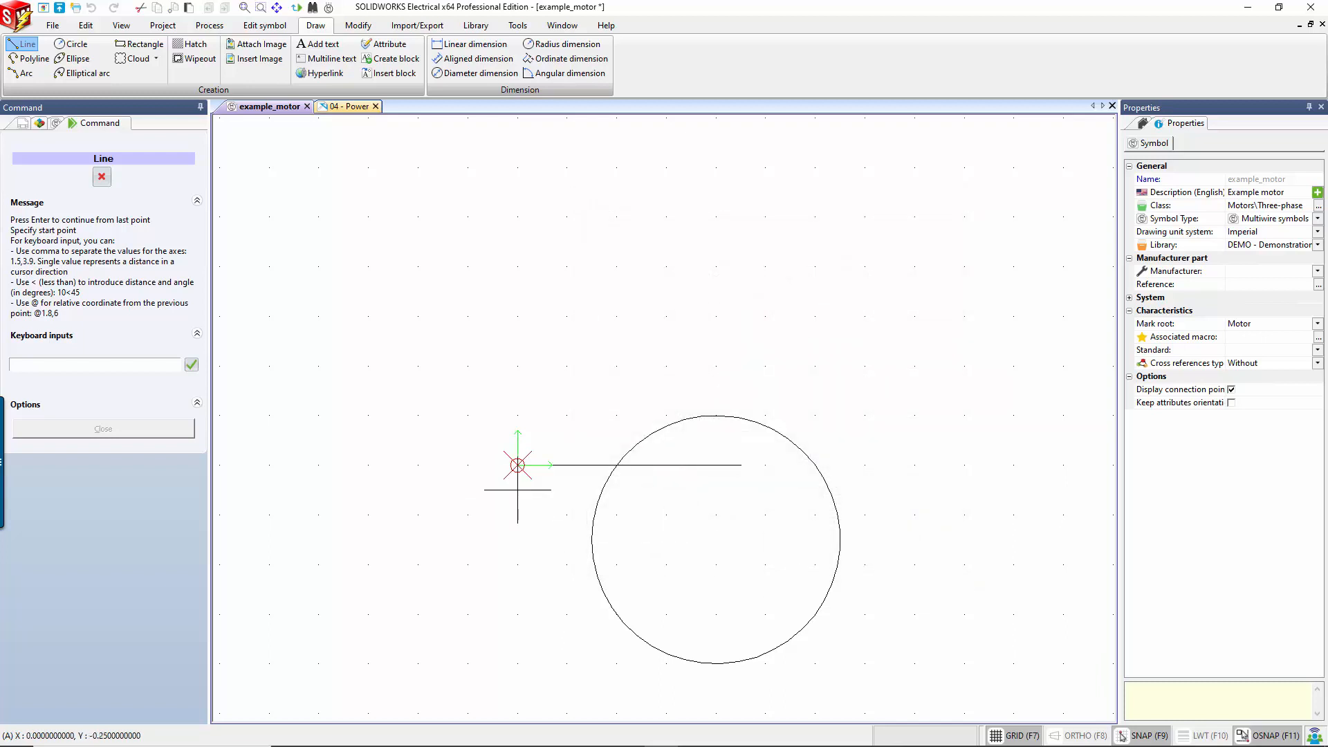
{"action": "scroll", "coordinate": [517, 490], "scroll_direction": "up", "scroll_amount": 1}
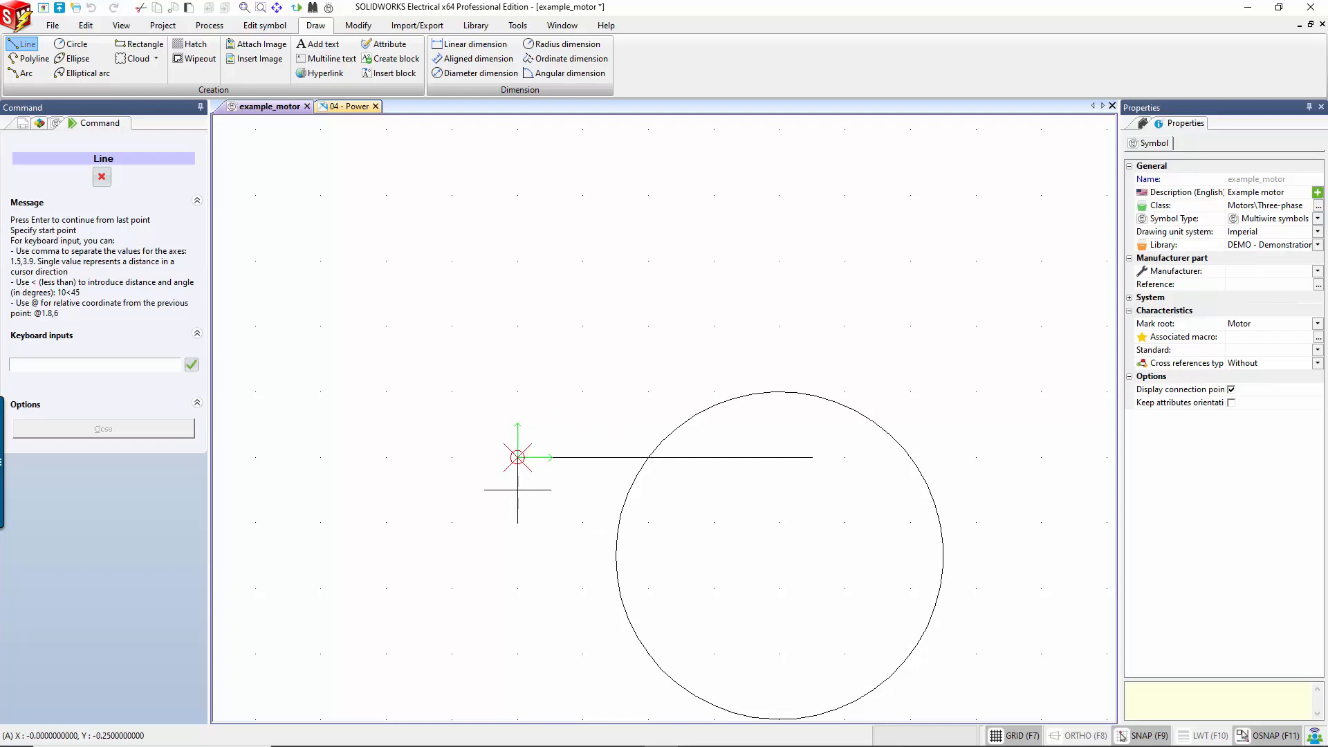
{"action": "left_click", "coordinate": [517, 490]}
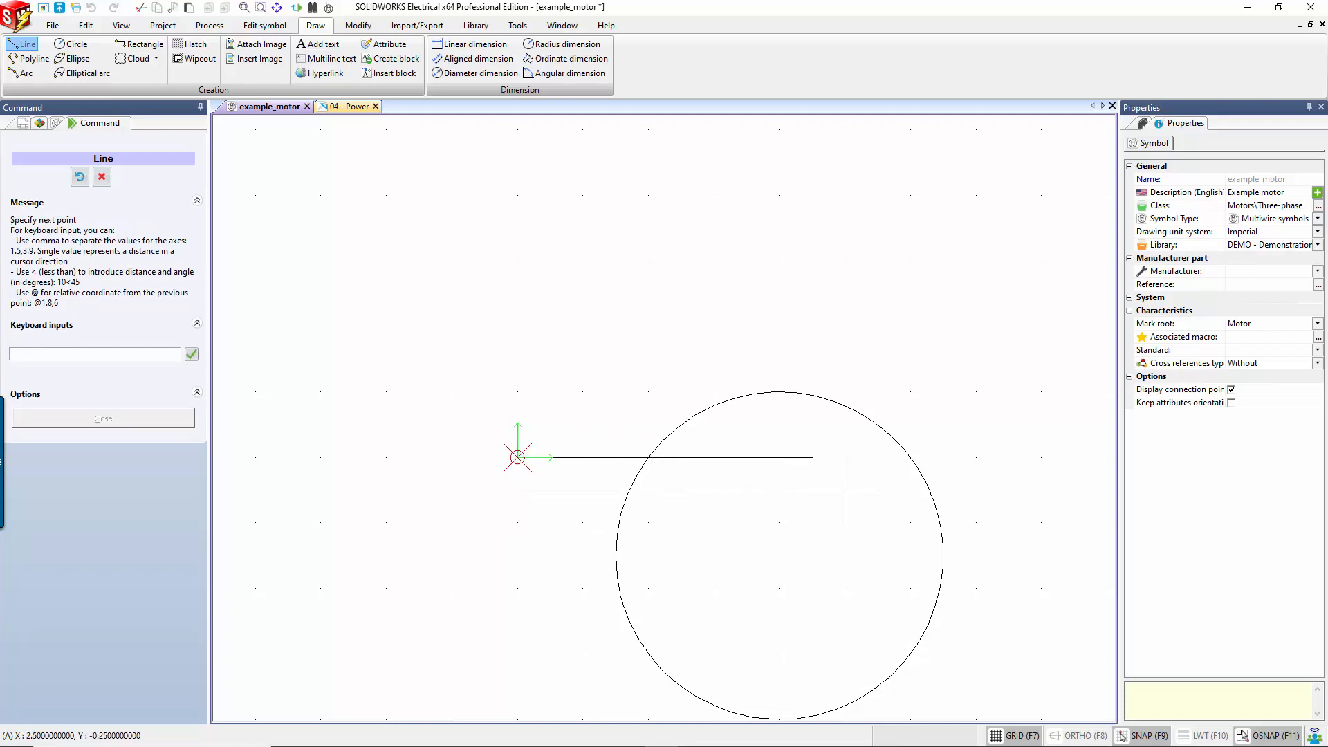
{"action": "left_click", "coordinate": [812, 490]}
{"action": "key", "text": "Escape"}
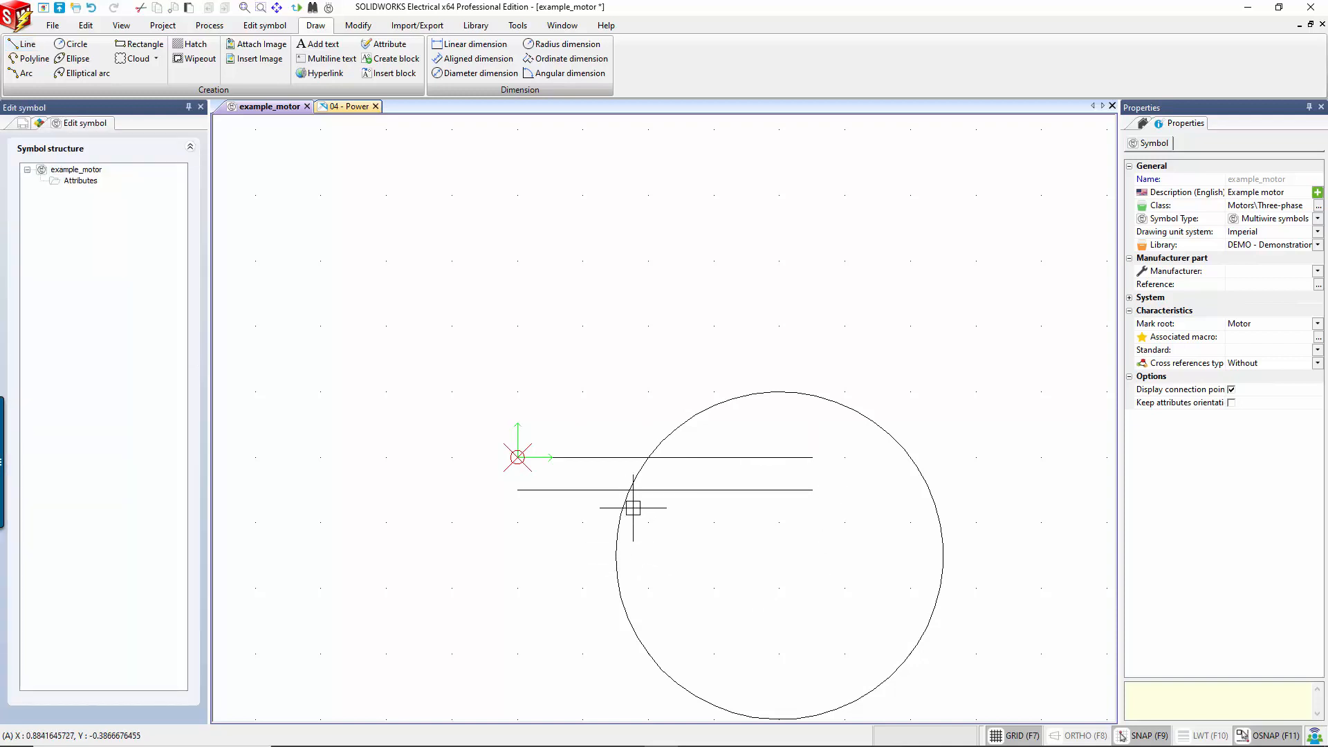
- Draw two more horizontal lines from X 0 to X 2.25, one at Y -0.5 and one at Y -0.75
{"action": "left_click", "coordinate": [22, 44]}
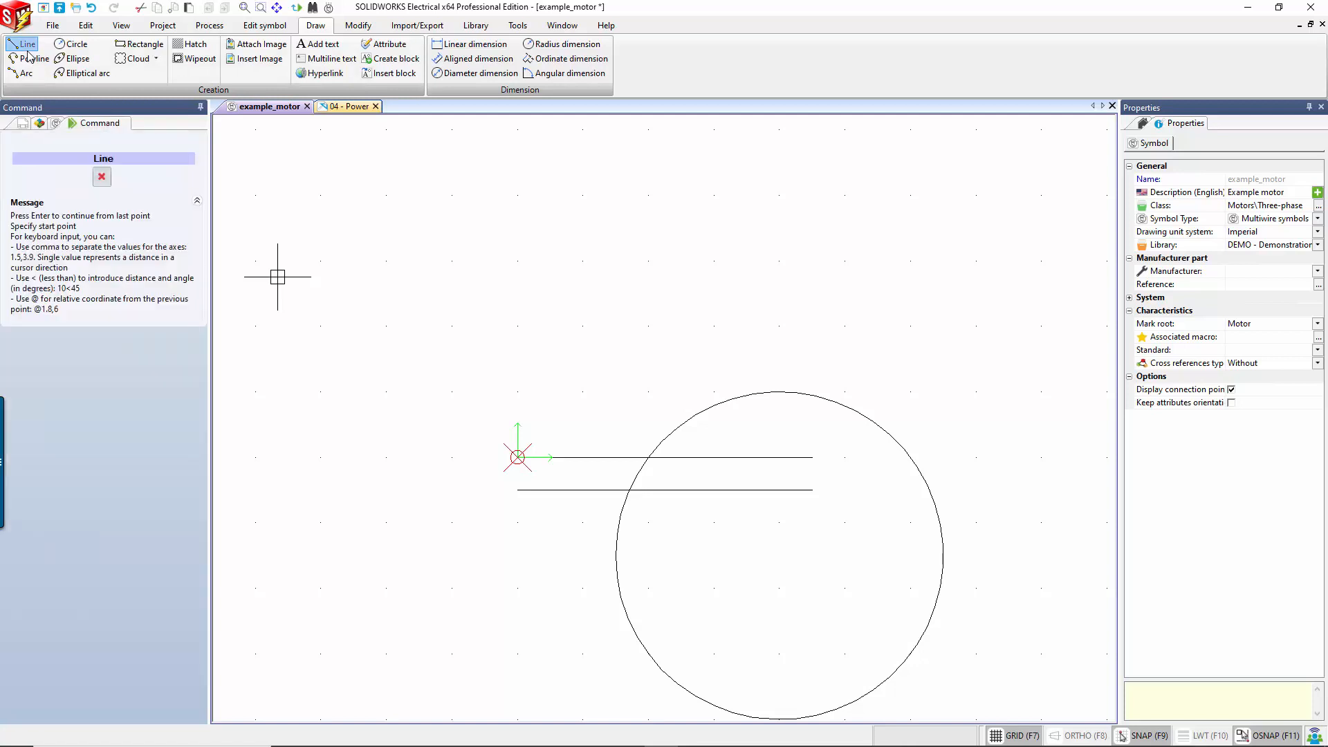
{"action": "left_click", "coordinate": [517, 522]}
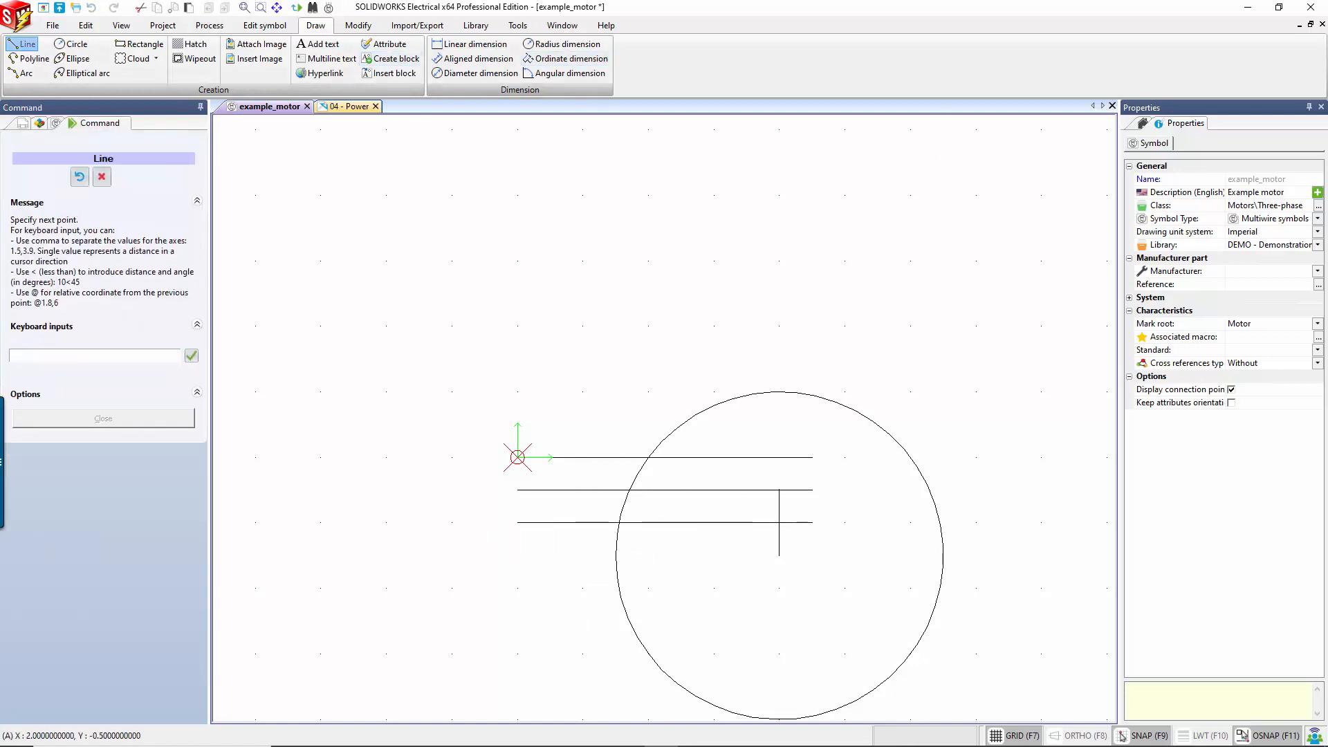
{"action": "left_click", "coordinate": [812, 522]}
{"action": "key", "text": "Escape"}
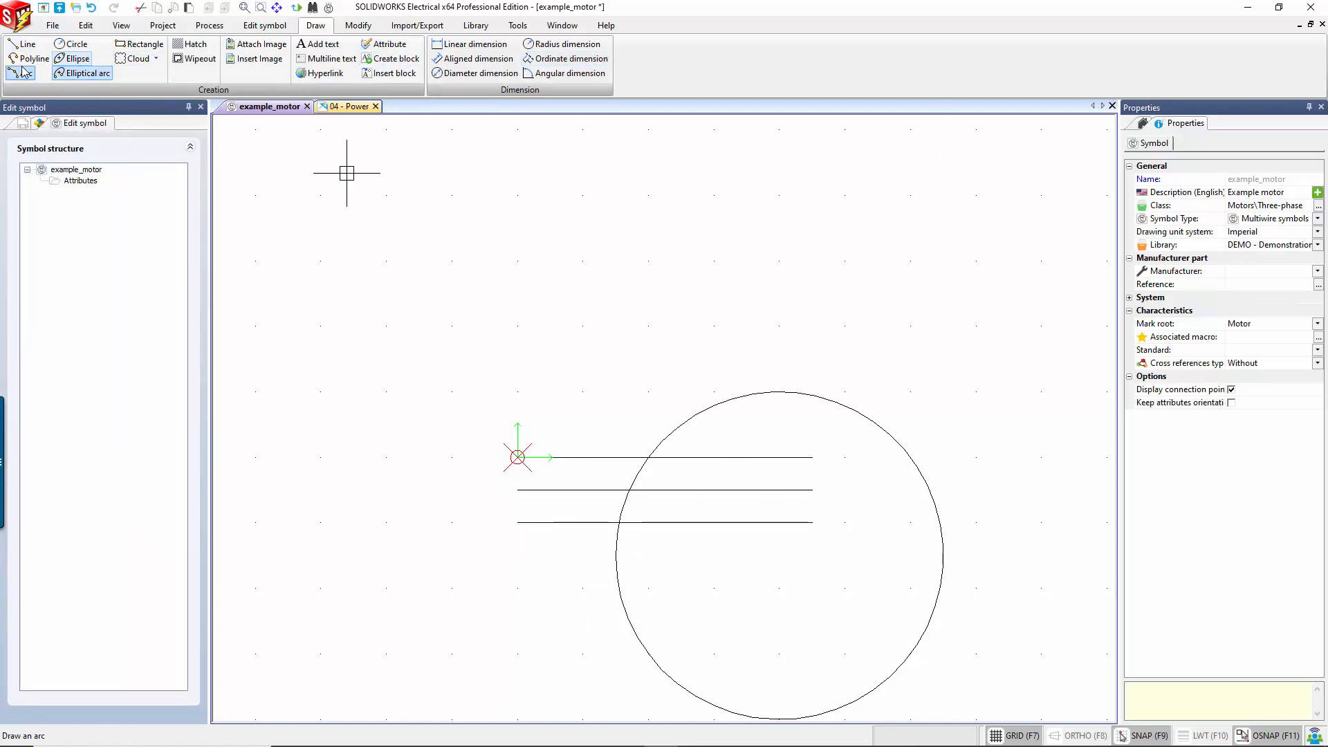
{"action": "left_click", "coordinate": [23, 44]}
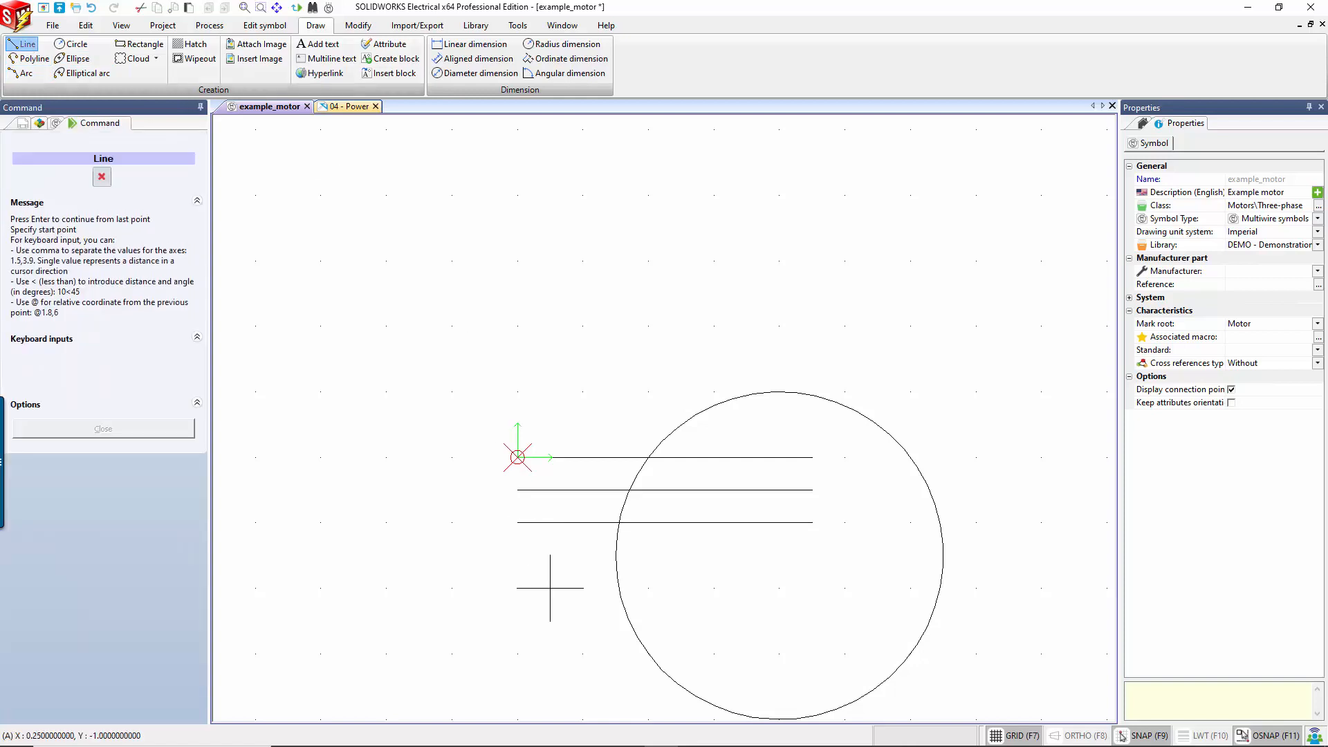
{"action": "left_click", "coordinate": [518, 556]}
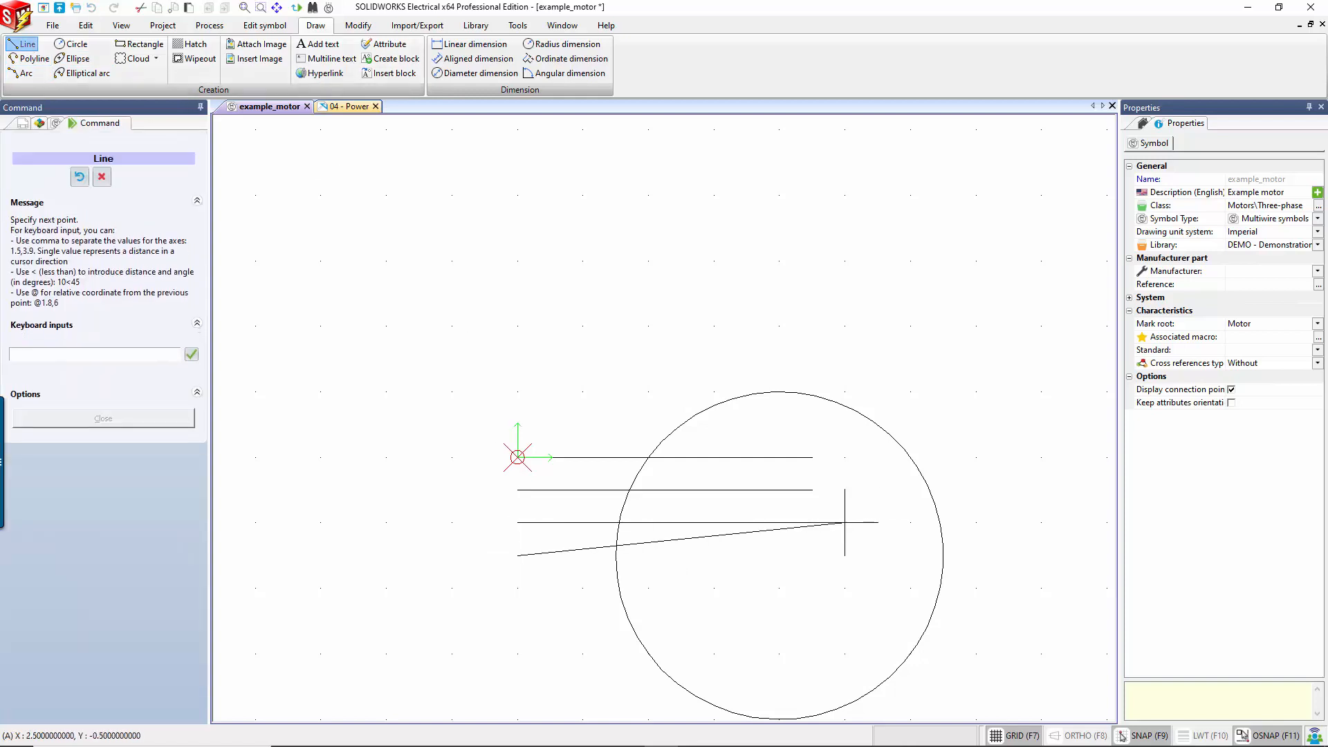
{"action": "left_click", "coordinate": [812, 555]}
{"action": "key", "text": "Escape"}
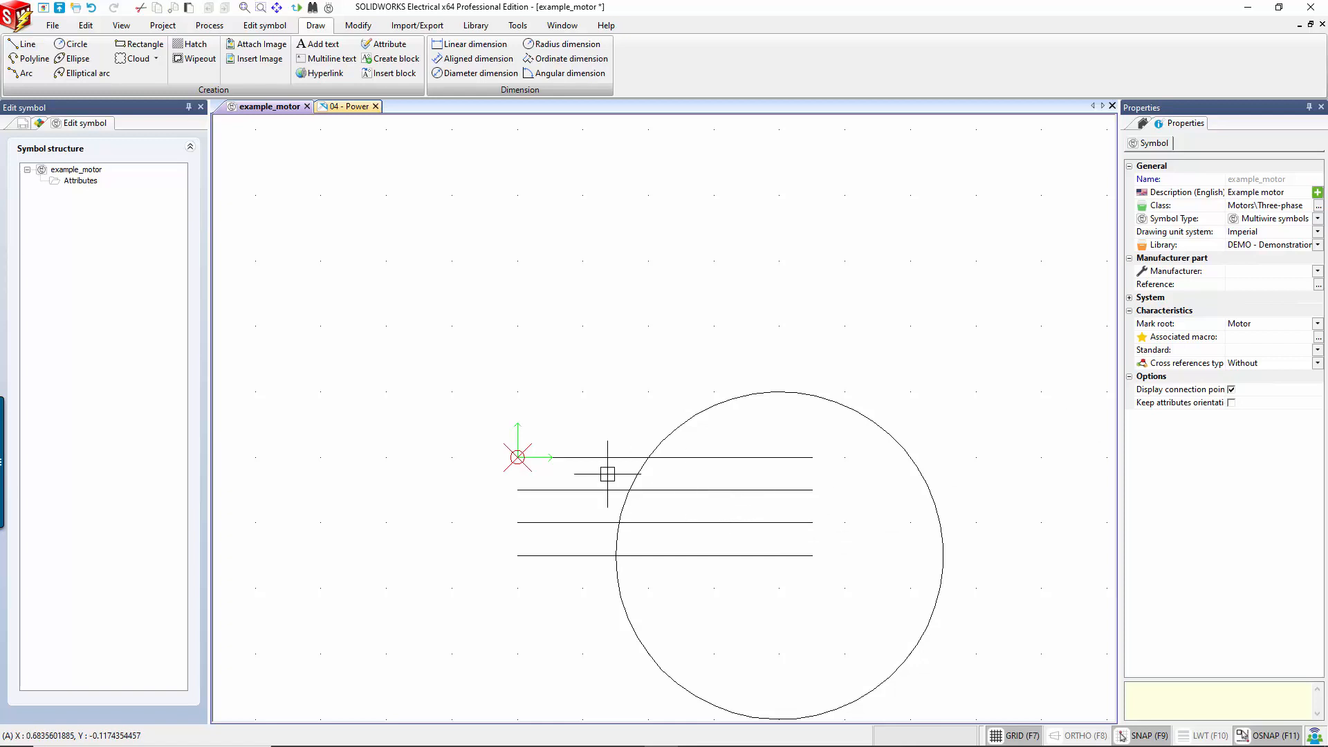
- Move the lowest horizontal line down by 0.25 to Y -1
{"action": "left_click", "coordinate": [582, 555]}
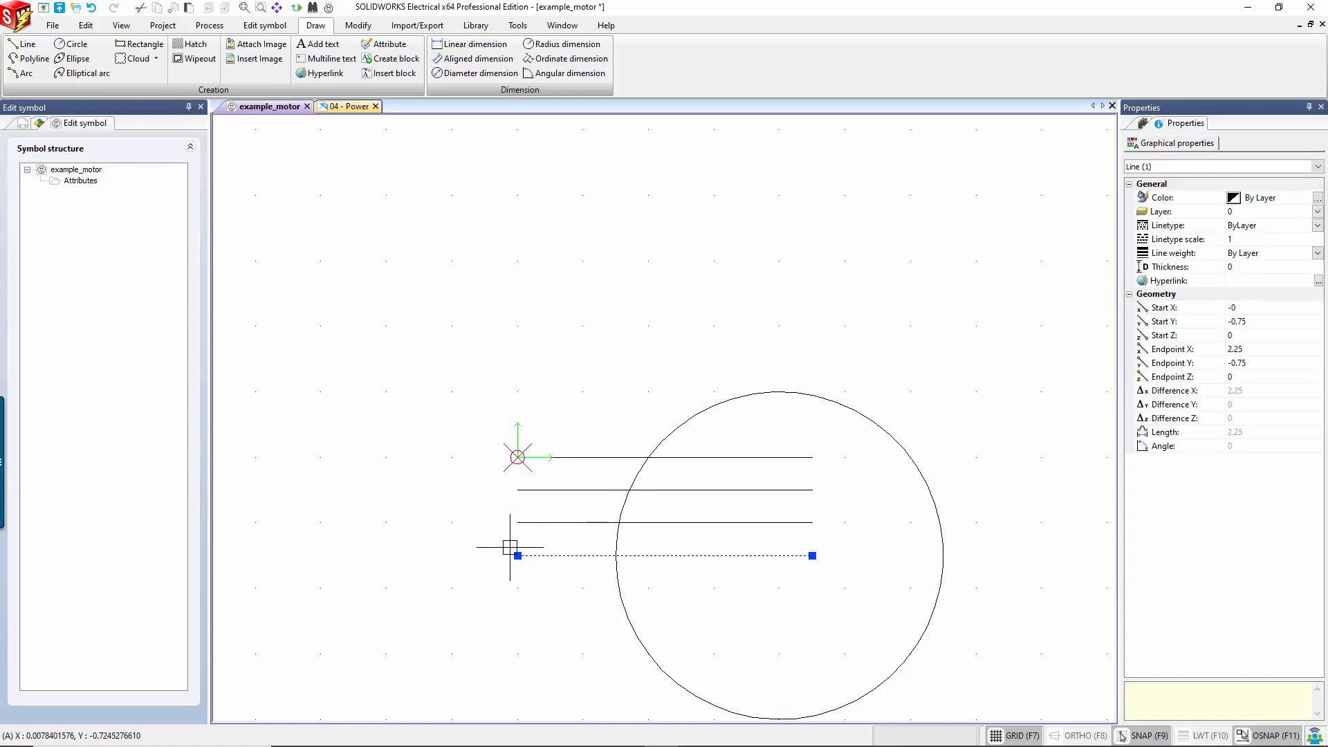
{"action": "left_click", "coordinate": [358, 25]}
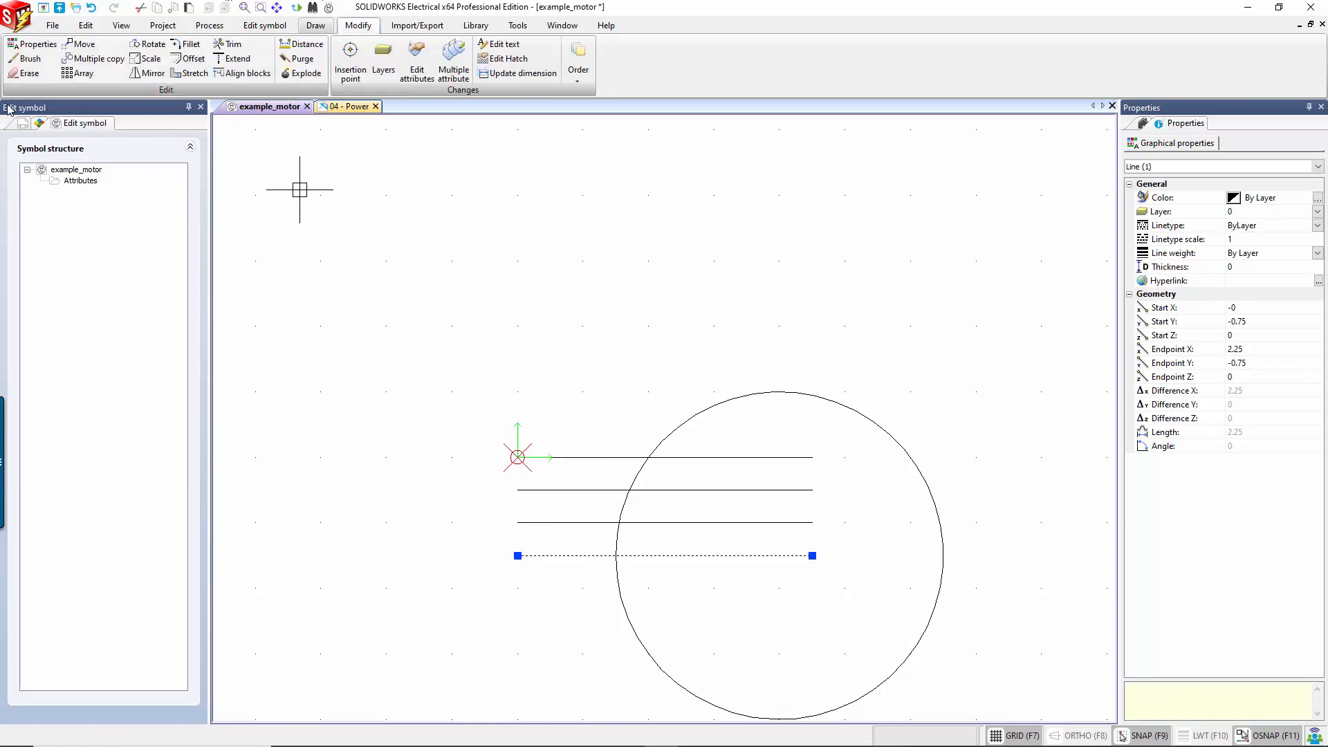
{"action": "left_click", "coordinate": [80, 43]}
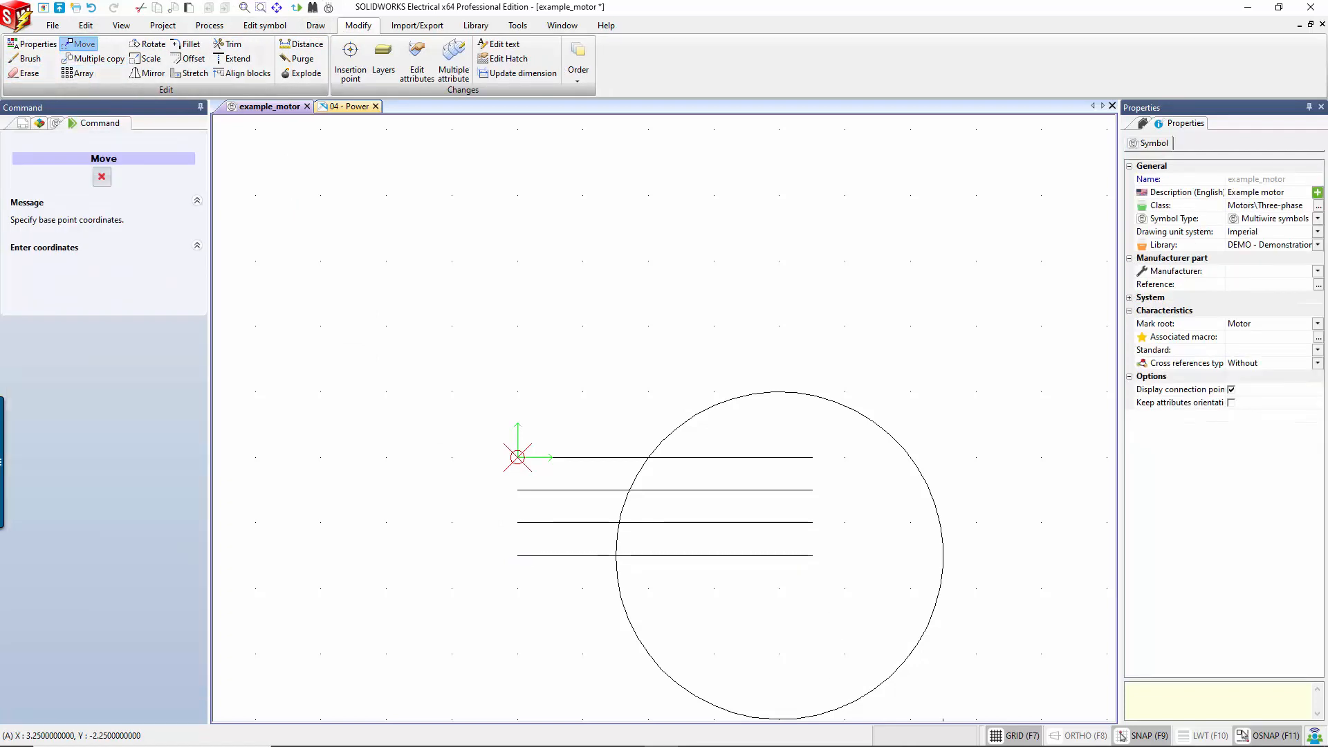
{"action": "left_click", "coordinate": [518, 556]}
{"action": "left_click", "coordinate": [517, 588]}
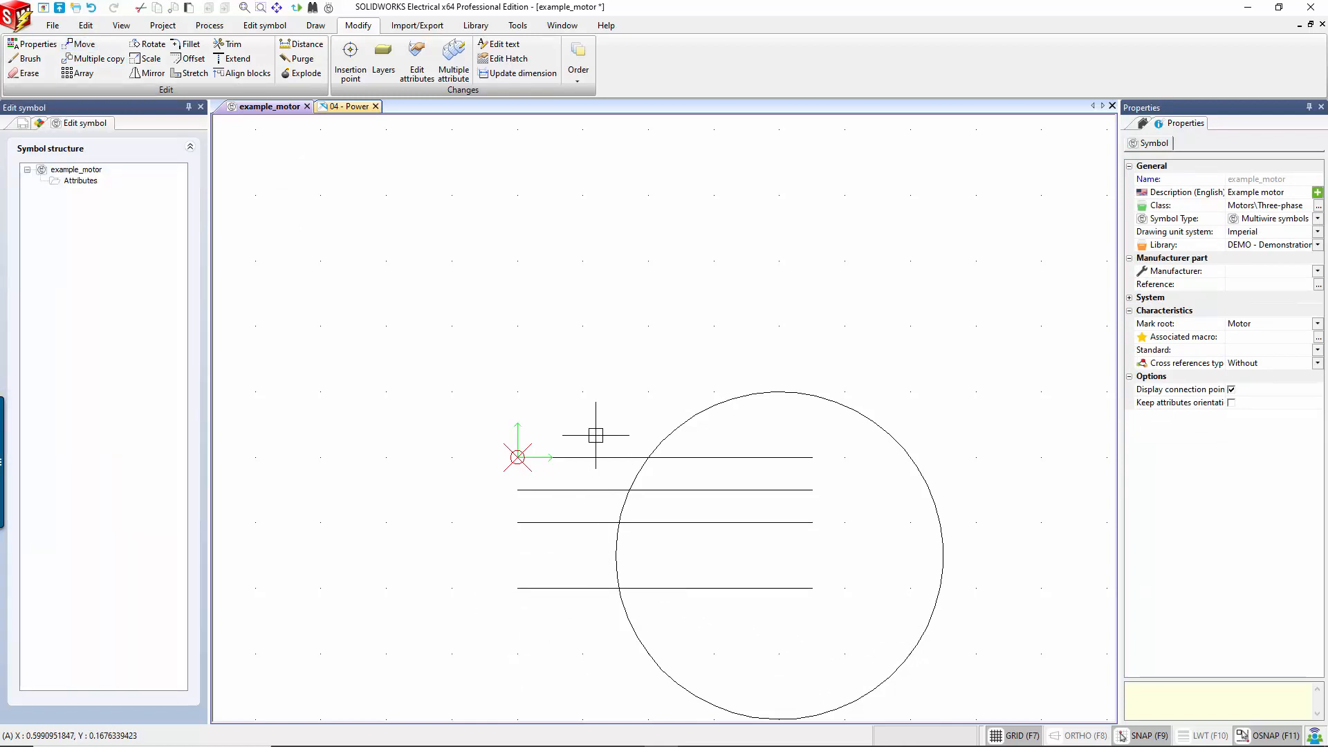
- Shrink the circle about its center to a radius of 0.75 using its lower grip
{"action": "scroll", "coordinate": [817, 559], "scroll_direction": "down", "scroll_amount": 1}
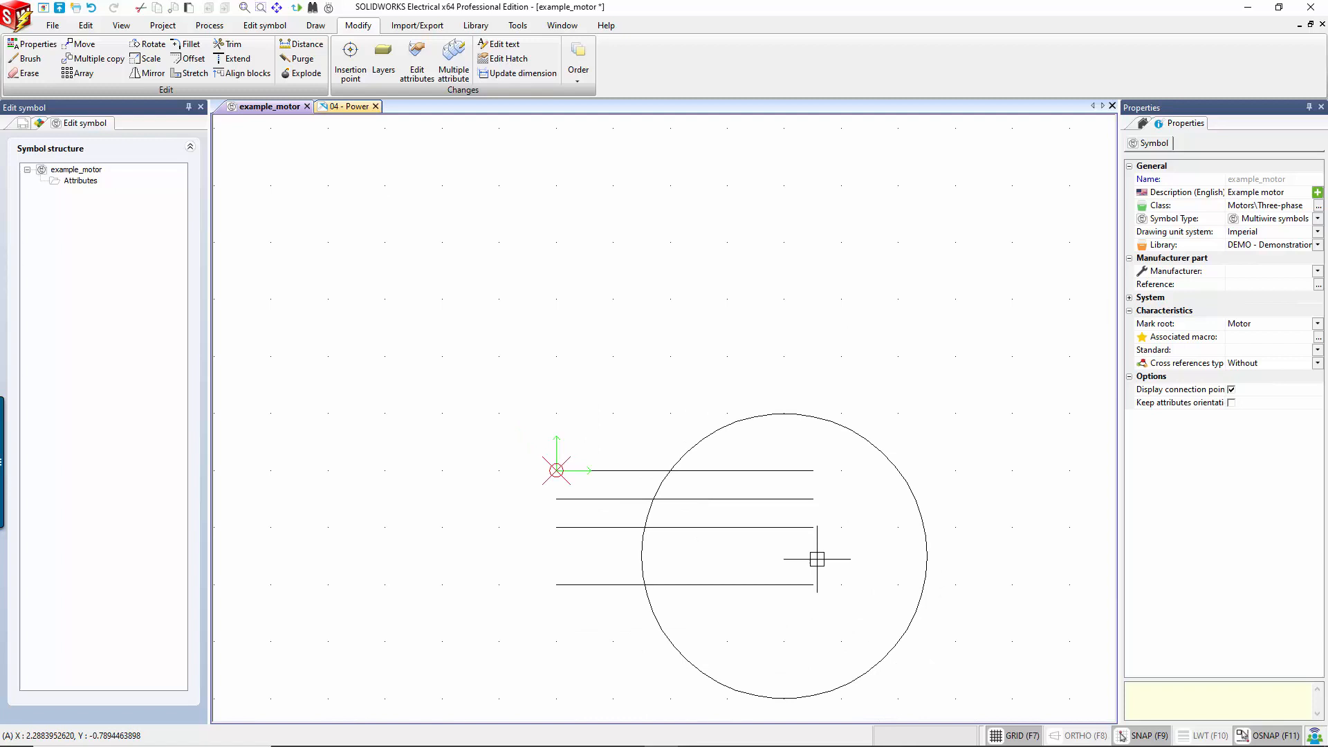
{"action": "left_click", "coordinate": [784, 698]}
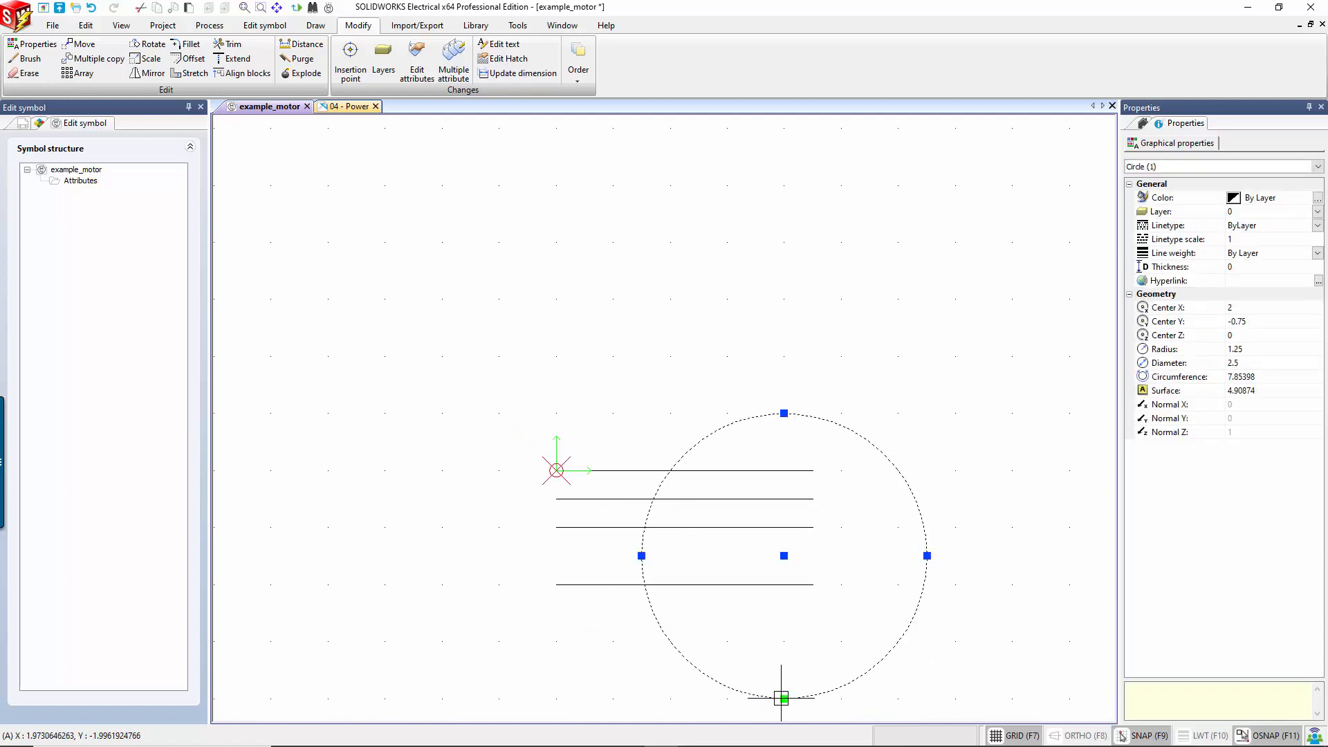
{"action": "left_click", "coordinate": [785, 698]}
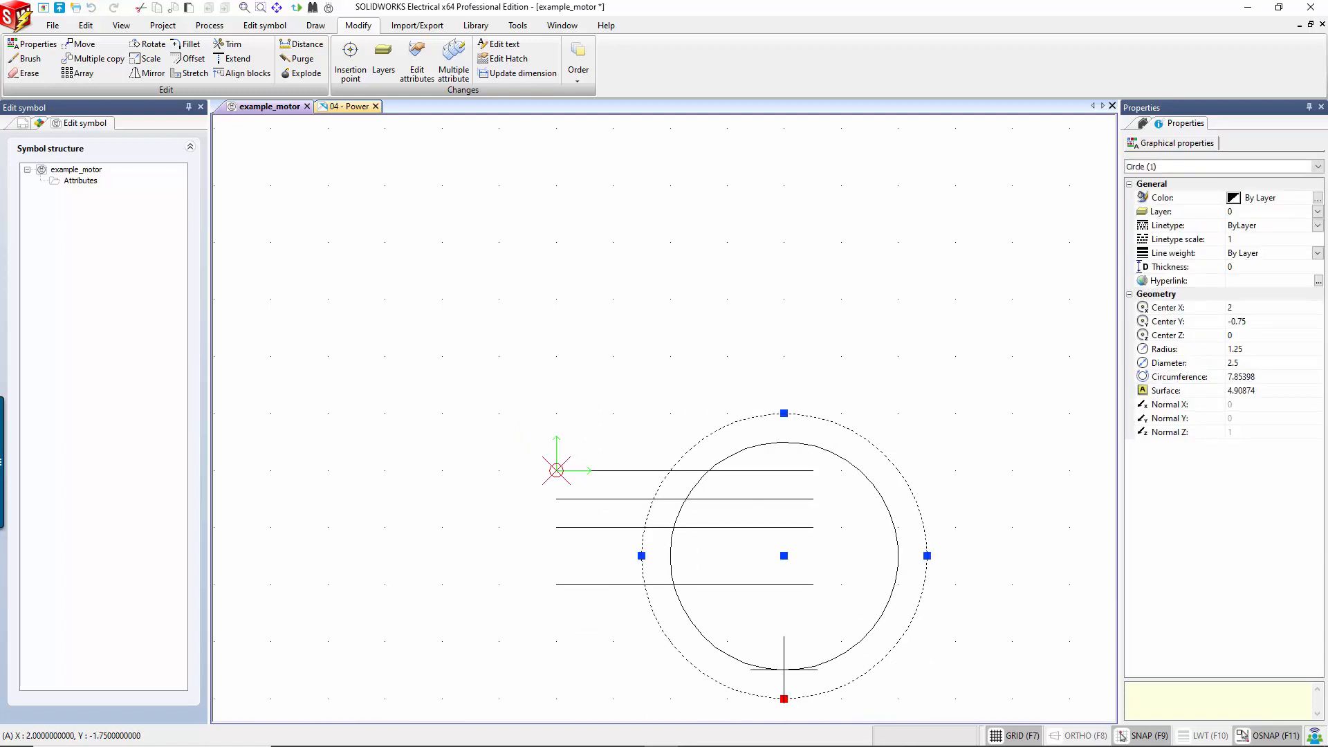
{"action": "left_click", "coordinate": [784, 641]}
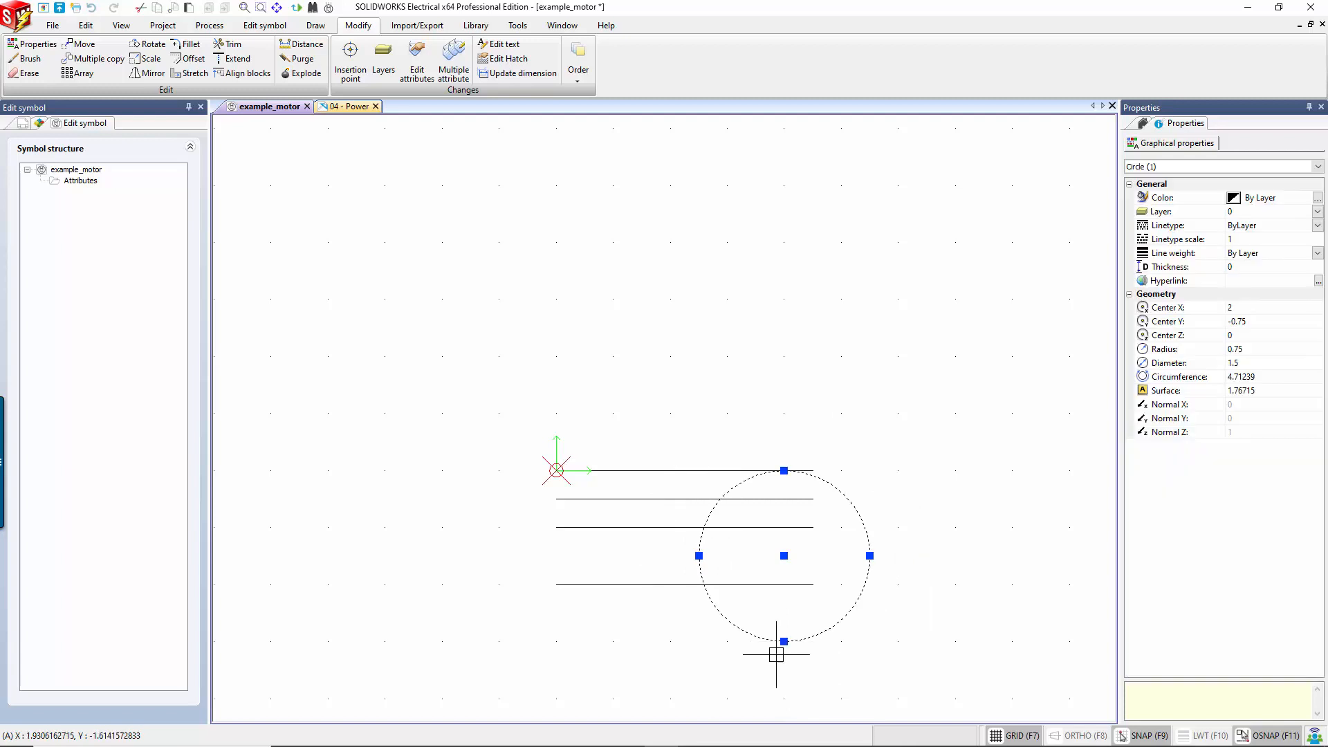
- Move the circle by its center point to X 1.25, Y -0.5
{"action": "left_click", "coordinate": [86, 46]}
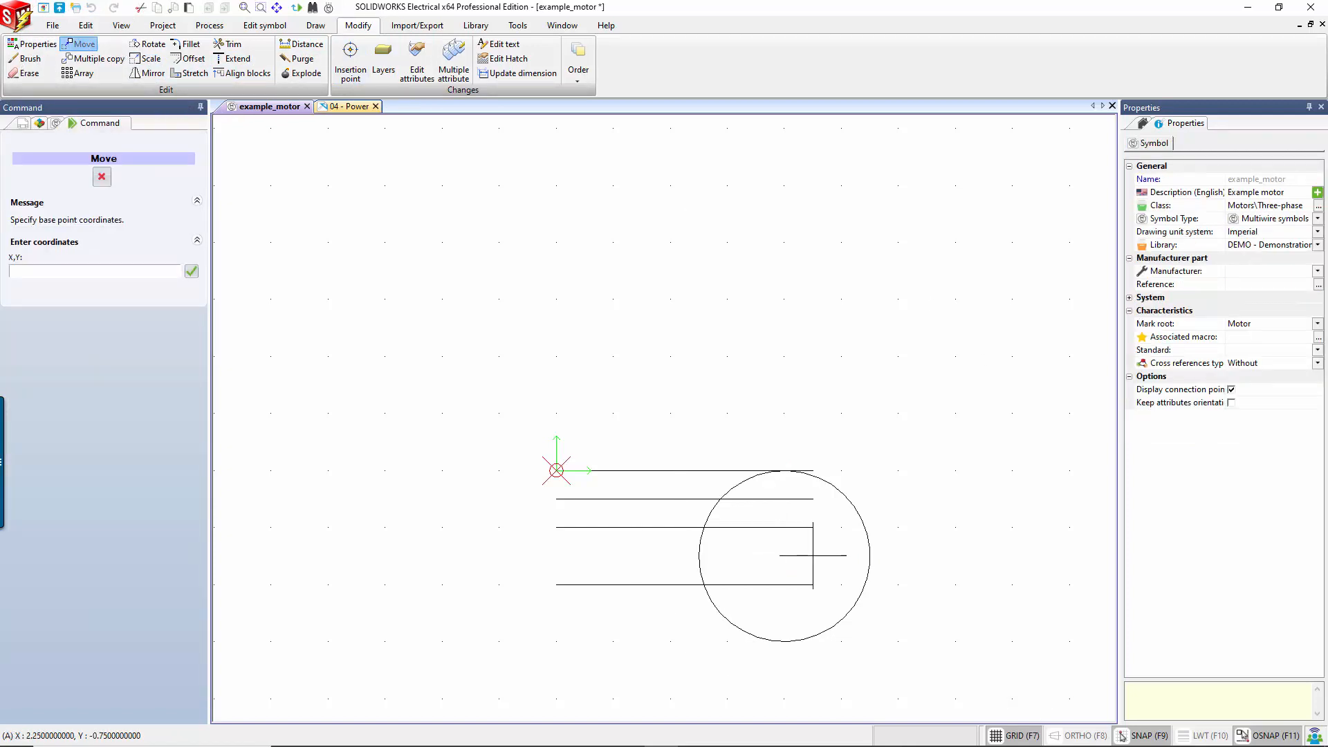
{"action": "left_click", "coordinate": [783, 527]}
{"action": "scroll", "coordinate": [783, 527], "scroll_direction": "up", "scroll_amount": 1}
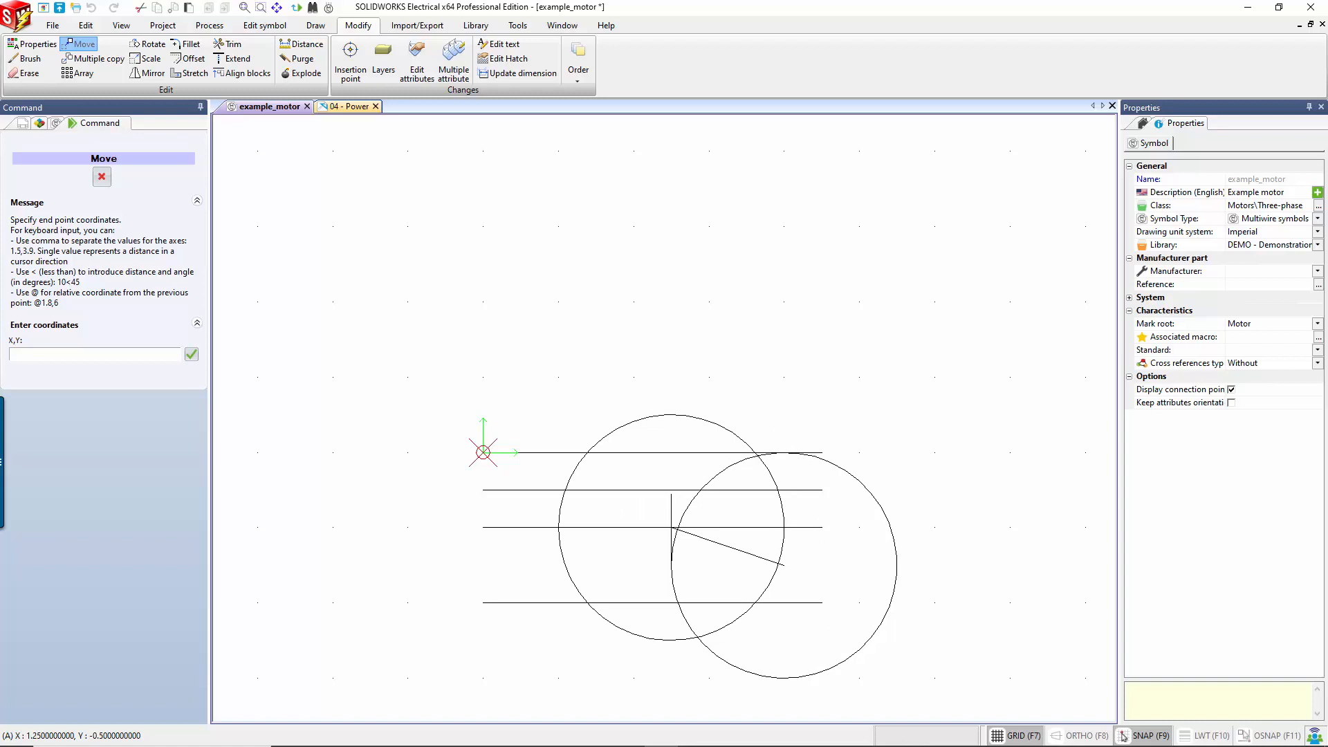
{"action": "key", "text": "Escape"}
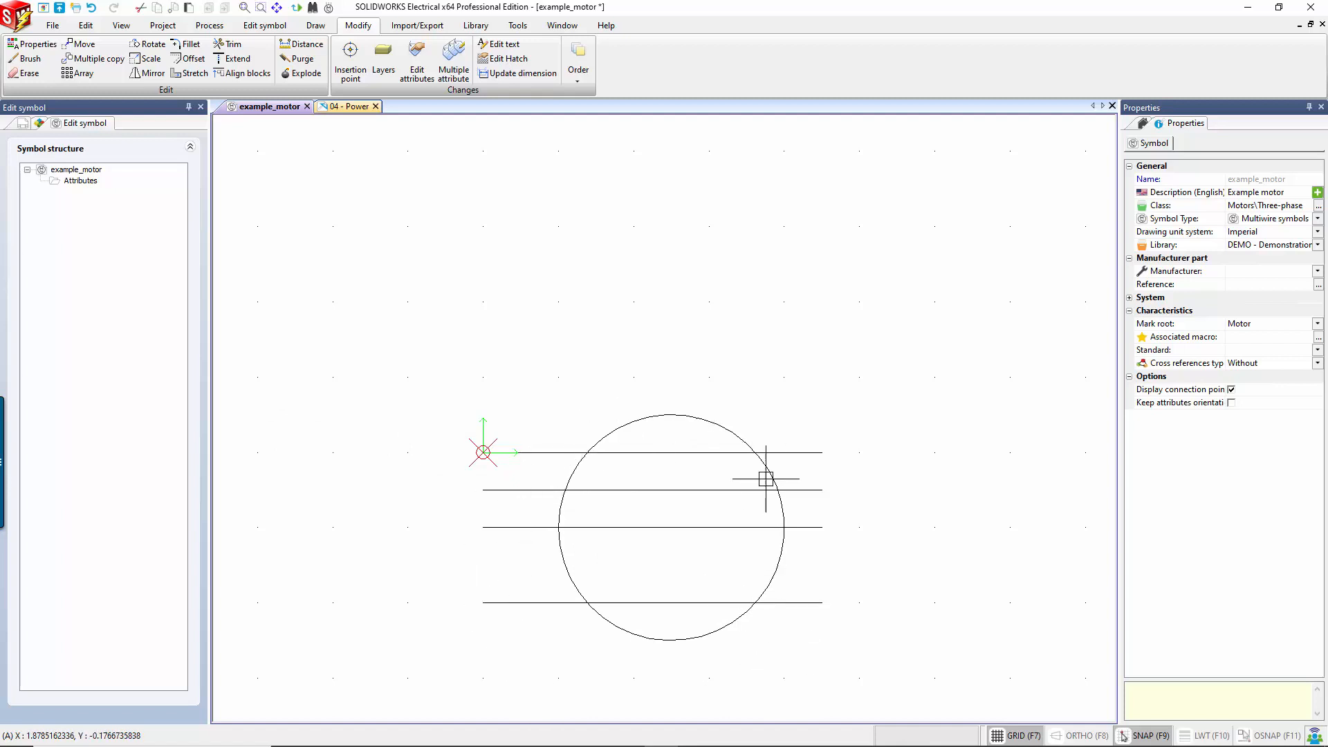
- Trim away the segments of the four horizontal lines that lie inside the circle, using the circle and lines as cutting entities
{"action": "left_click", "coordinate": [226, 47]}
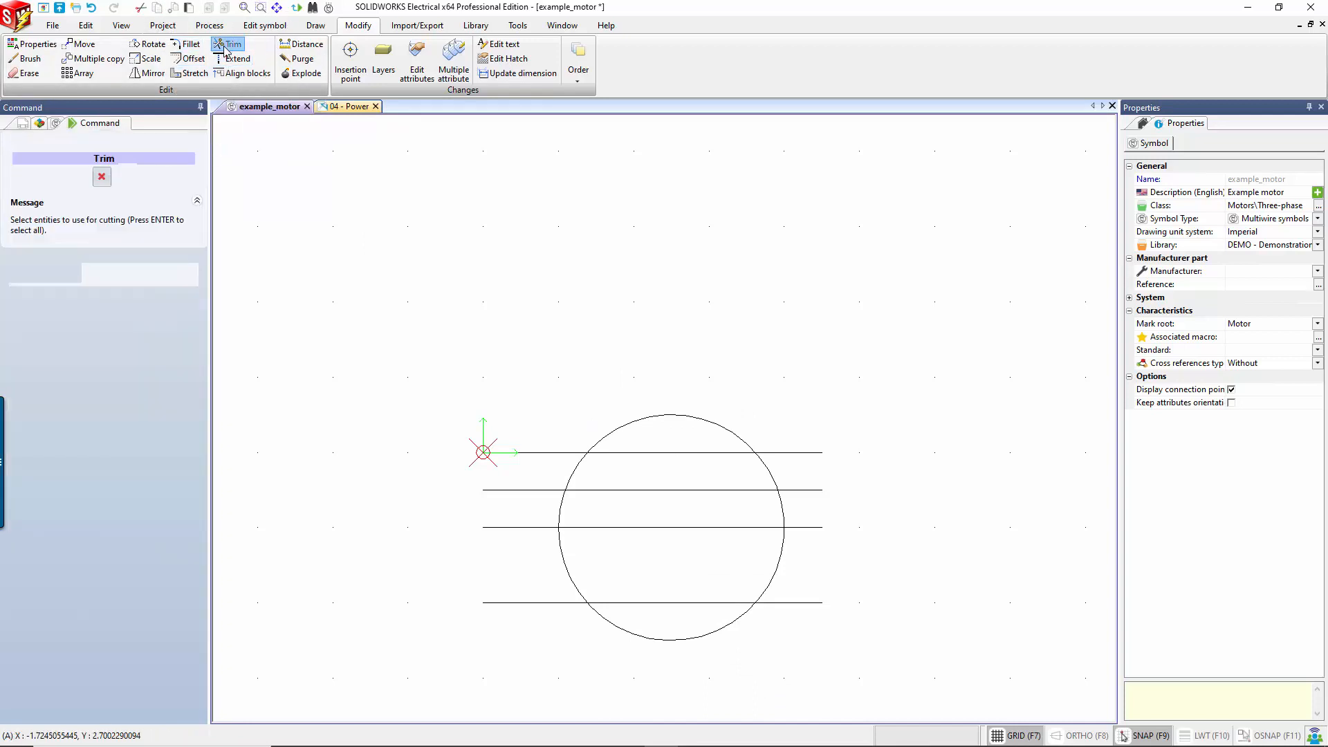
{"action": "left_click", "coordinate": [800, 692]}
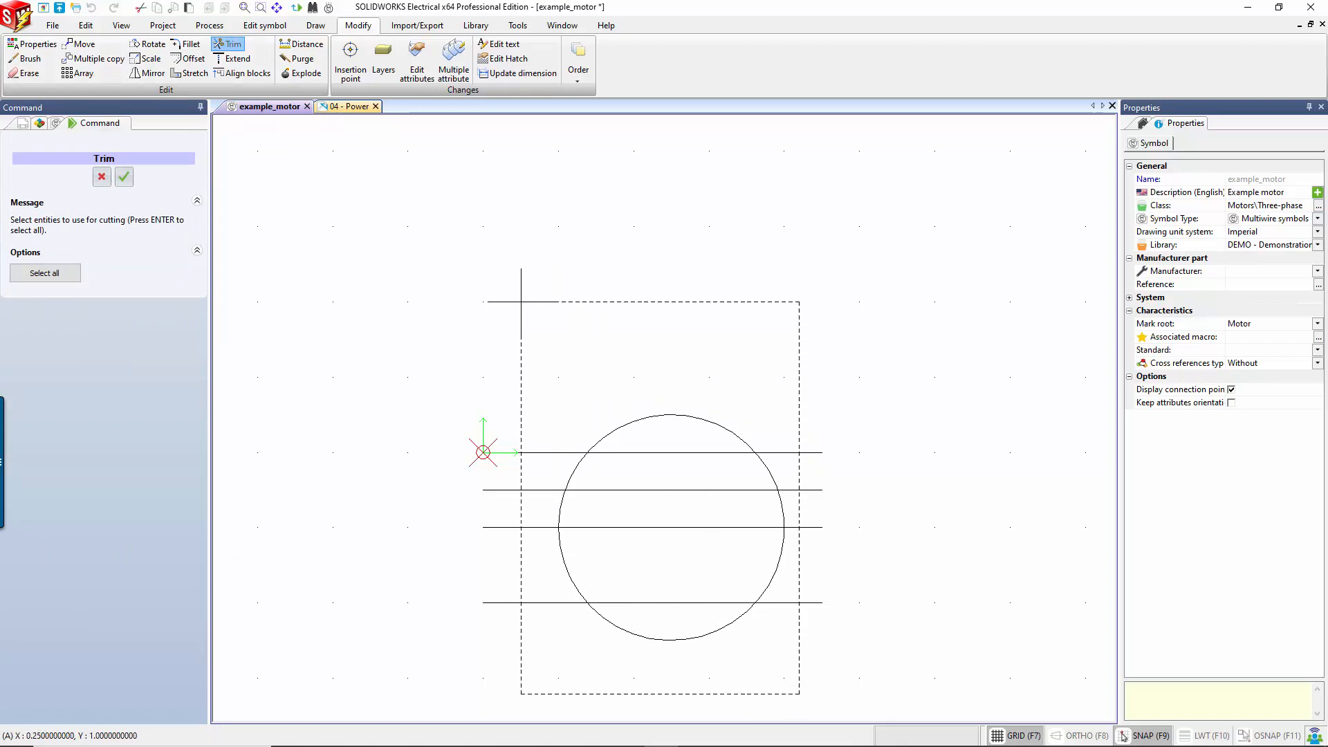
{"action": "left_click", "coordinate": [524, 271]}
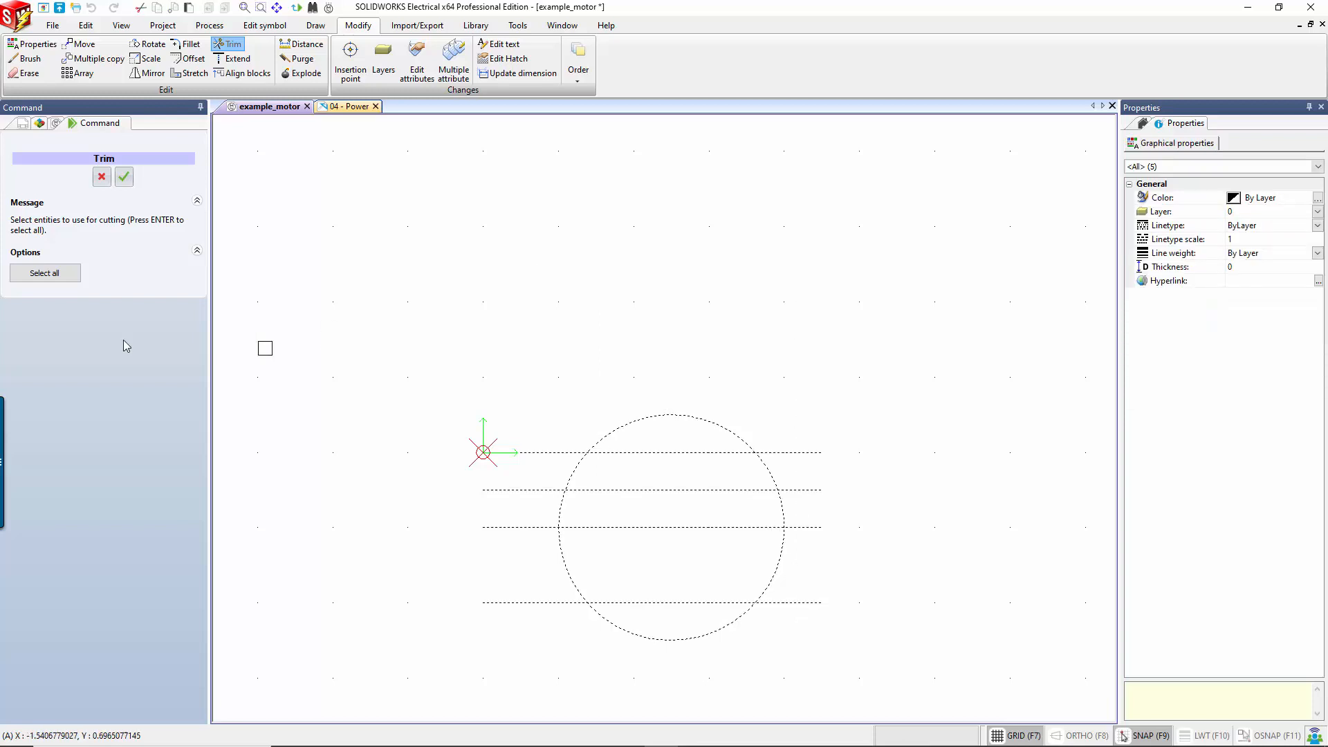
{"action": "left_click", "coordinate": [125, 181]}
{"action": "left_click", "coordinate": [124, 180]}
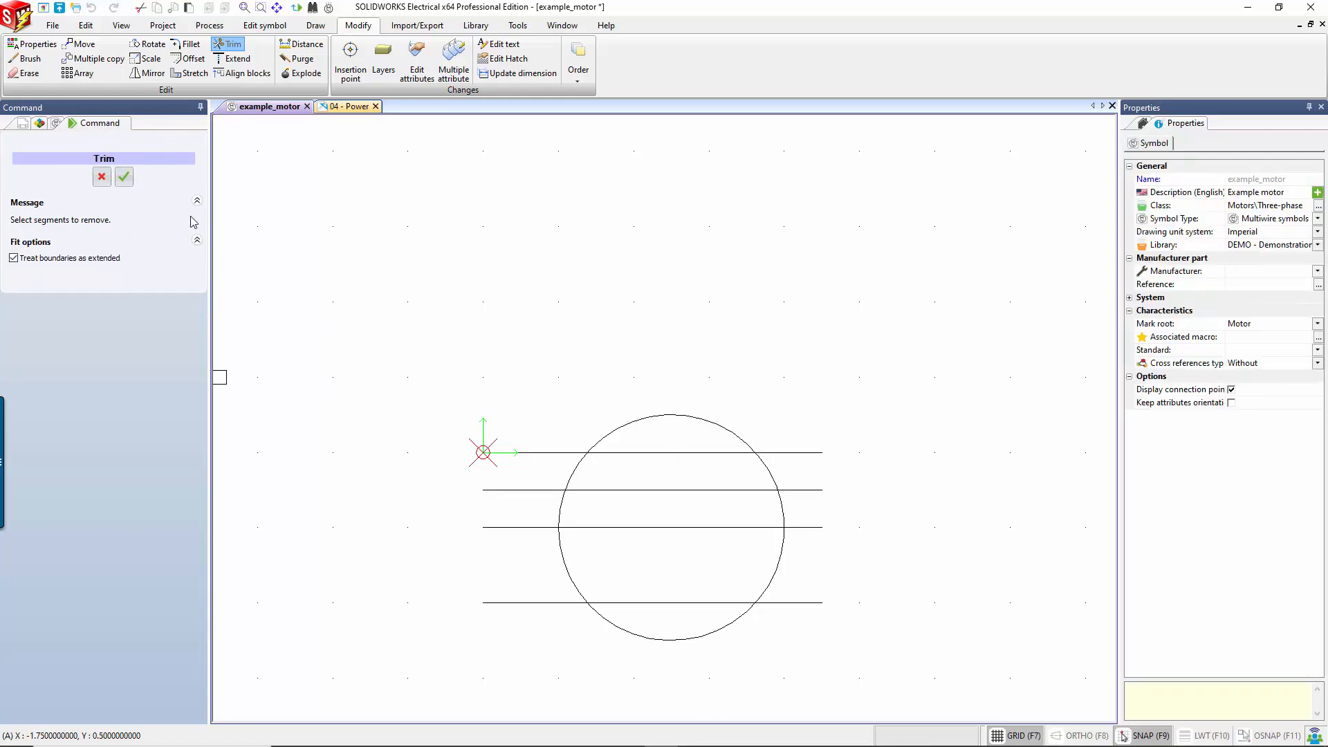
{"action": "left_click", "coordinate": [671, 452]}
{"action": "left_click", "coordinate": [671, 490]}
{"action": "left_click", "coordinate": [671, 527]}
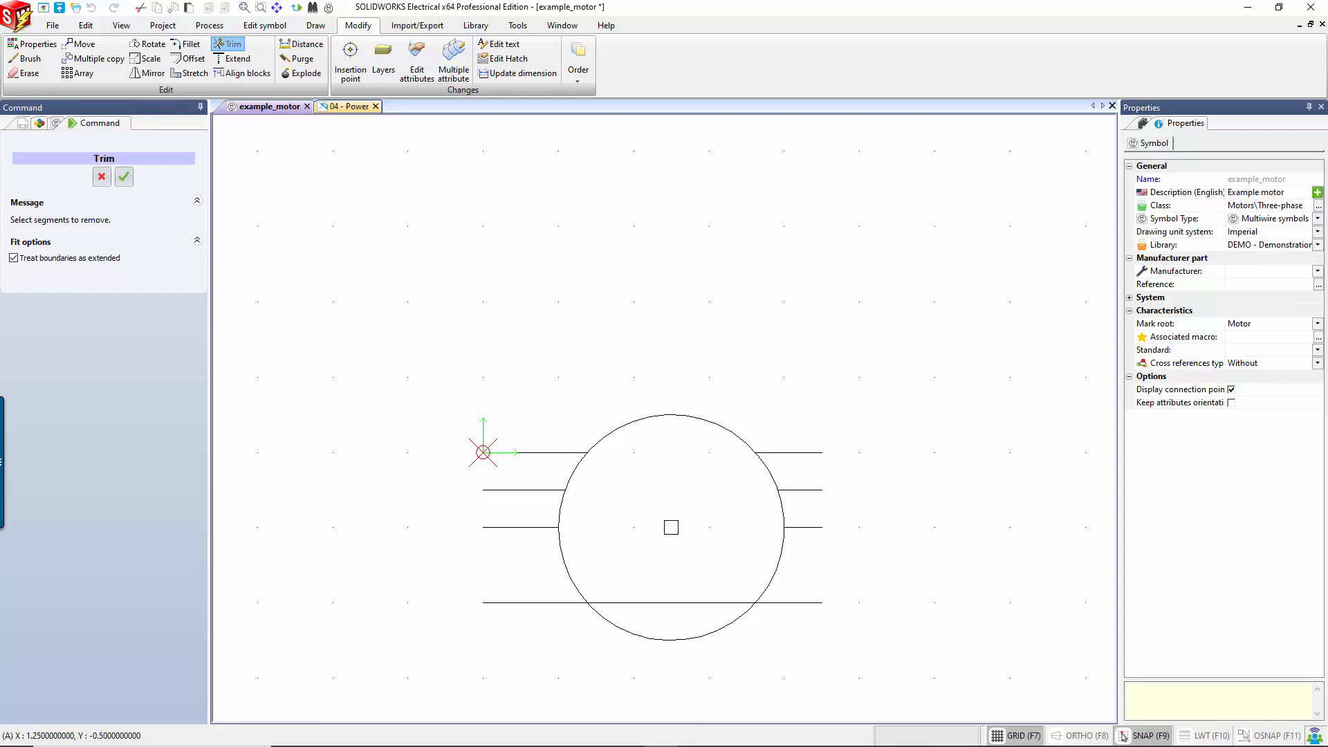
{"action": "left_click", "coordinate": [709, 601]}
{"action": "left_click", "coordinate": [558, 453]}
{"action": "left_click", "coordinate": [783, 452]}
{"action": "key", "text": "Escape"}
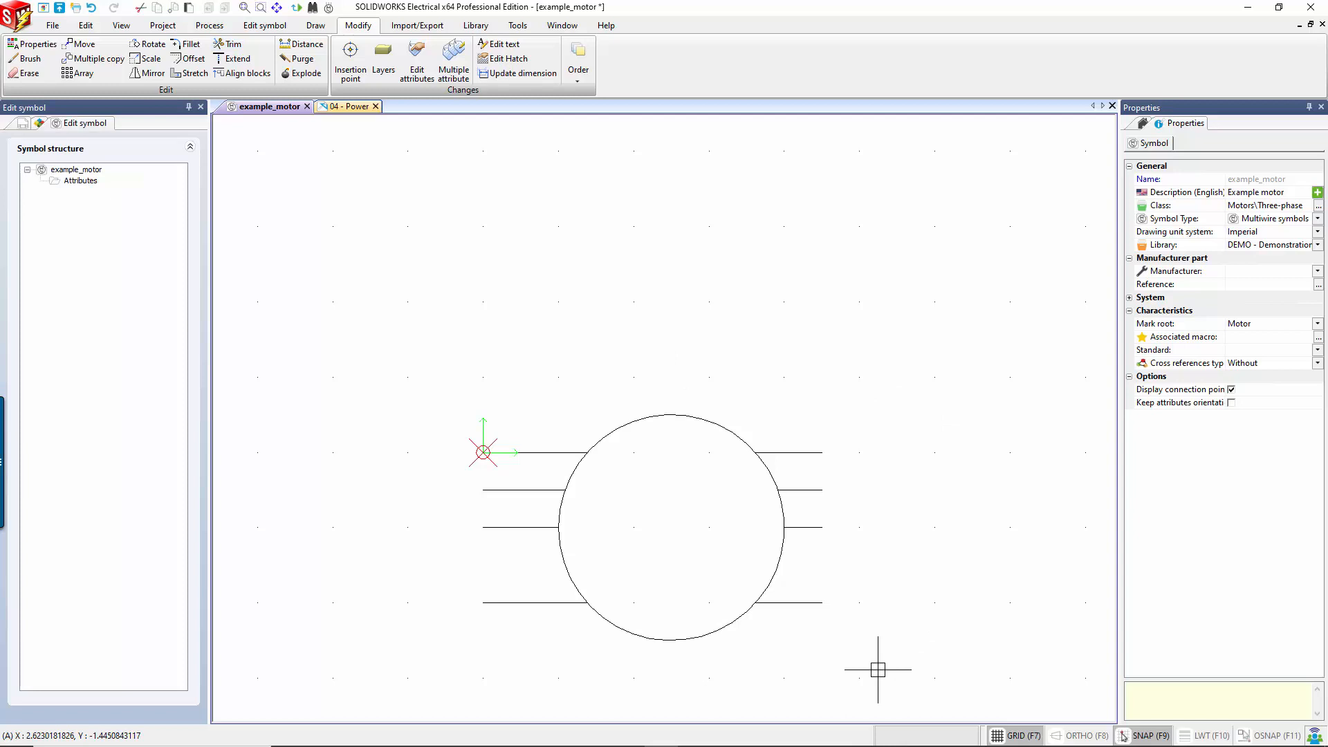
- Delete the four short line stubs on the right side of the circle
{"action": "left_click_drag", "start_coordinate": [877, 670], "coordinate": [818, 349]}
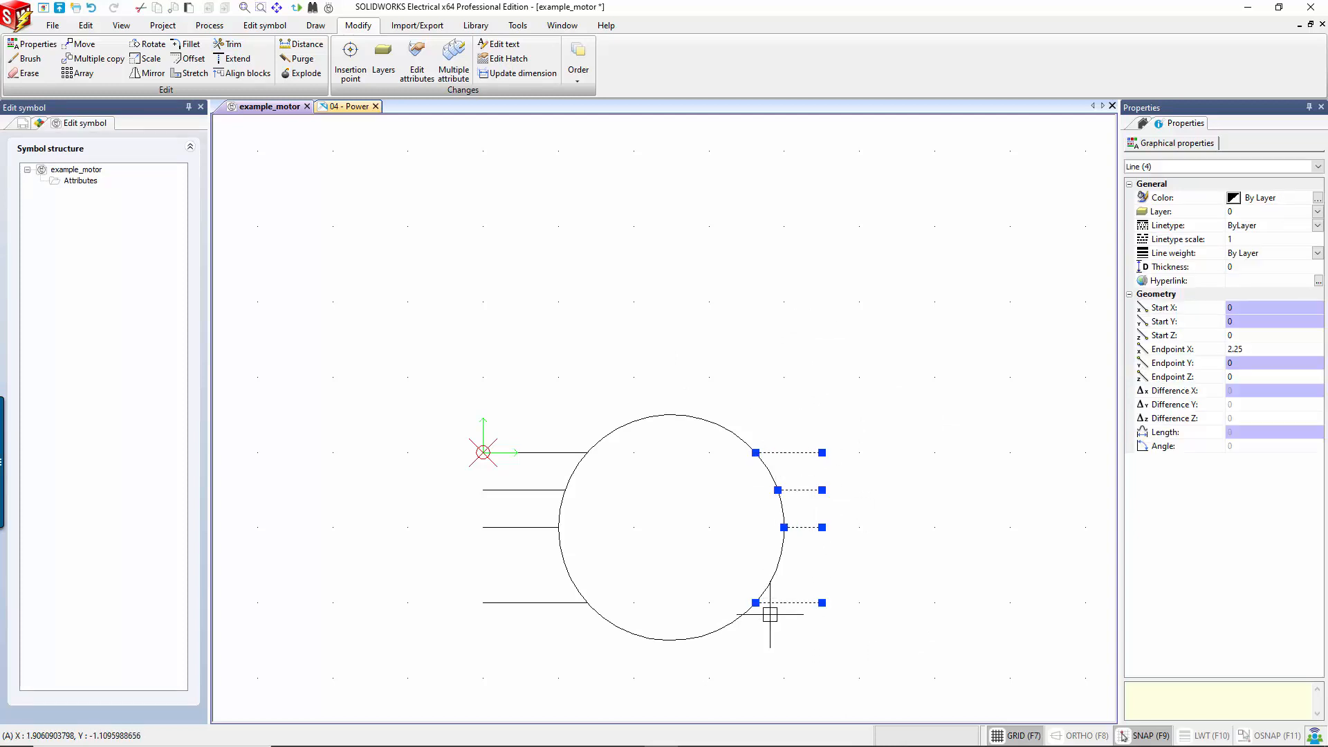
{"action": "key", "text": "Escape"}
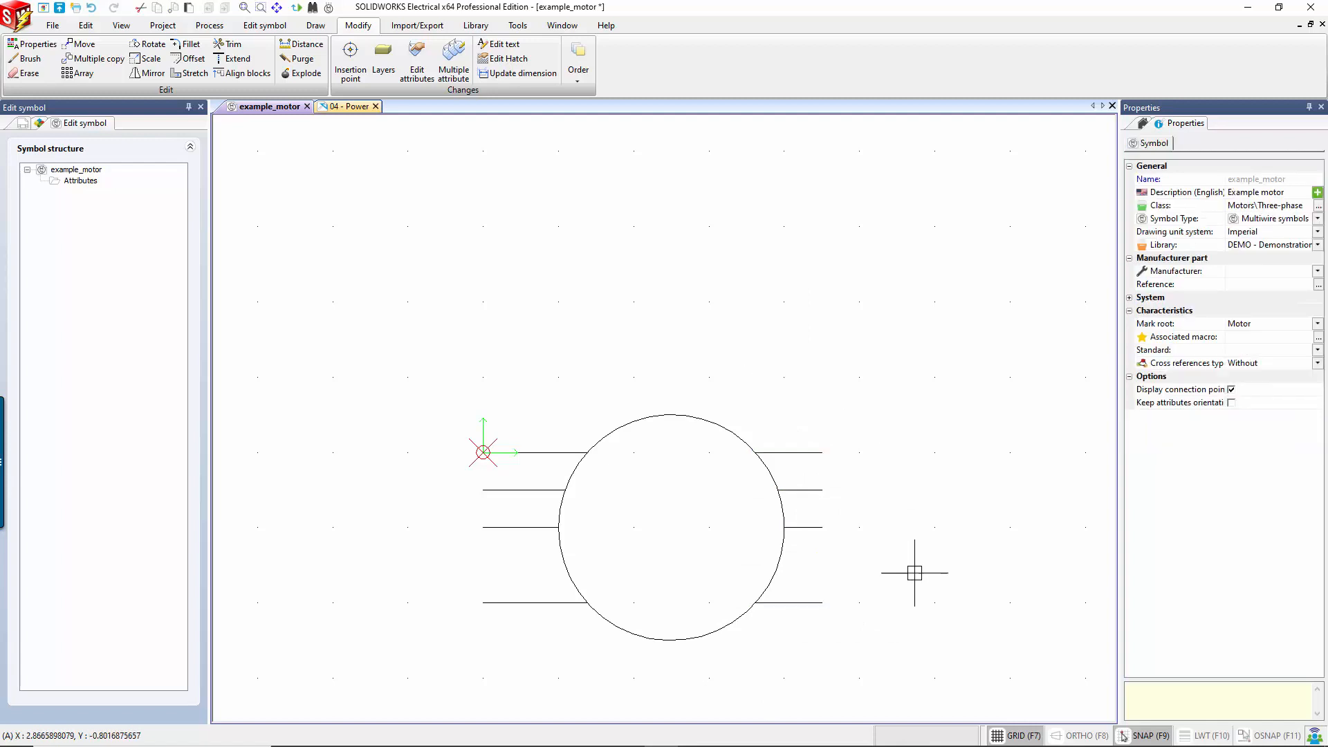
{"action": "left_click_drag", "start_coordinate": [860, 676], "coordinate": [812, 365]}
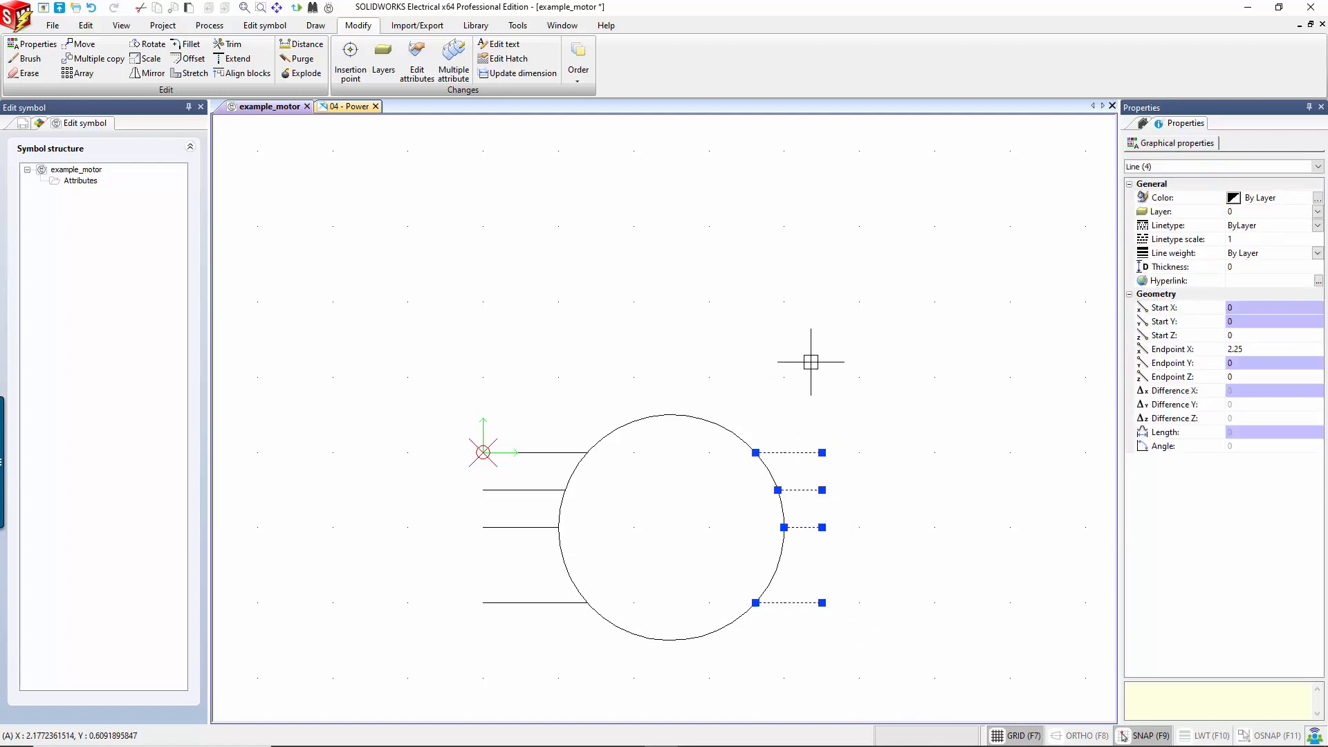
{"action": "key", "text": "Escape"}
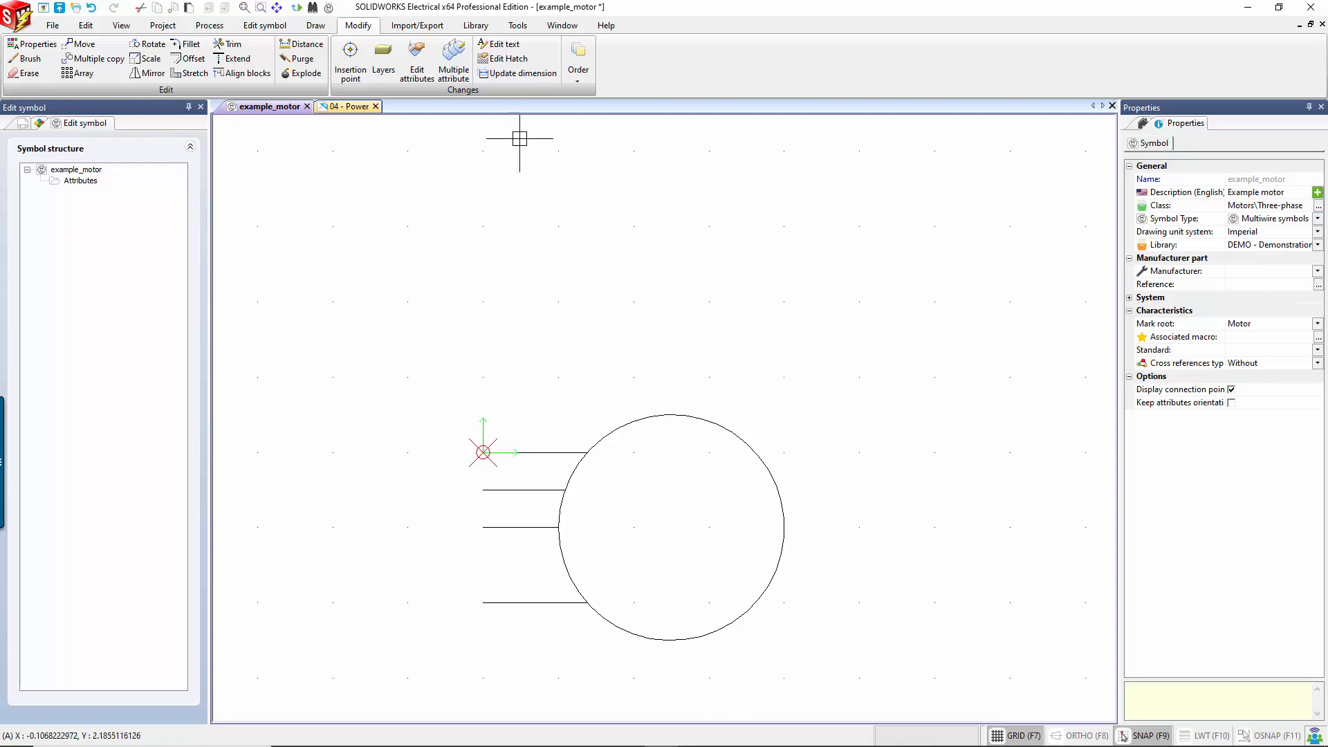
- Add the text "M" with height 0.15 and Middle Center justification at the circle's center, X 1.25, Y -0.5
{"action": "left_click", "coordinate": [315, 26]}
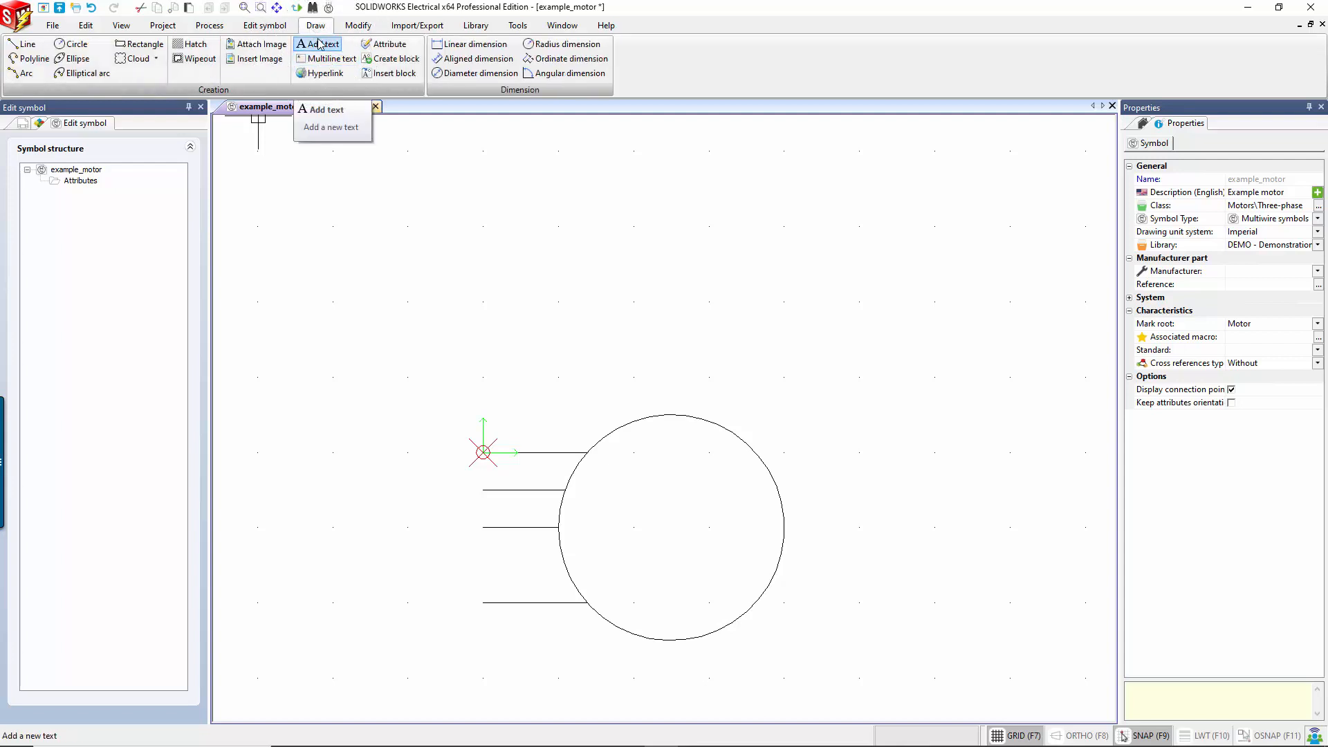
{"action": "left_click", "coordinate": [320, 44]}
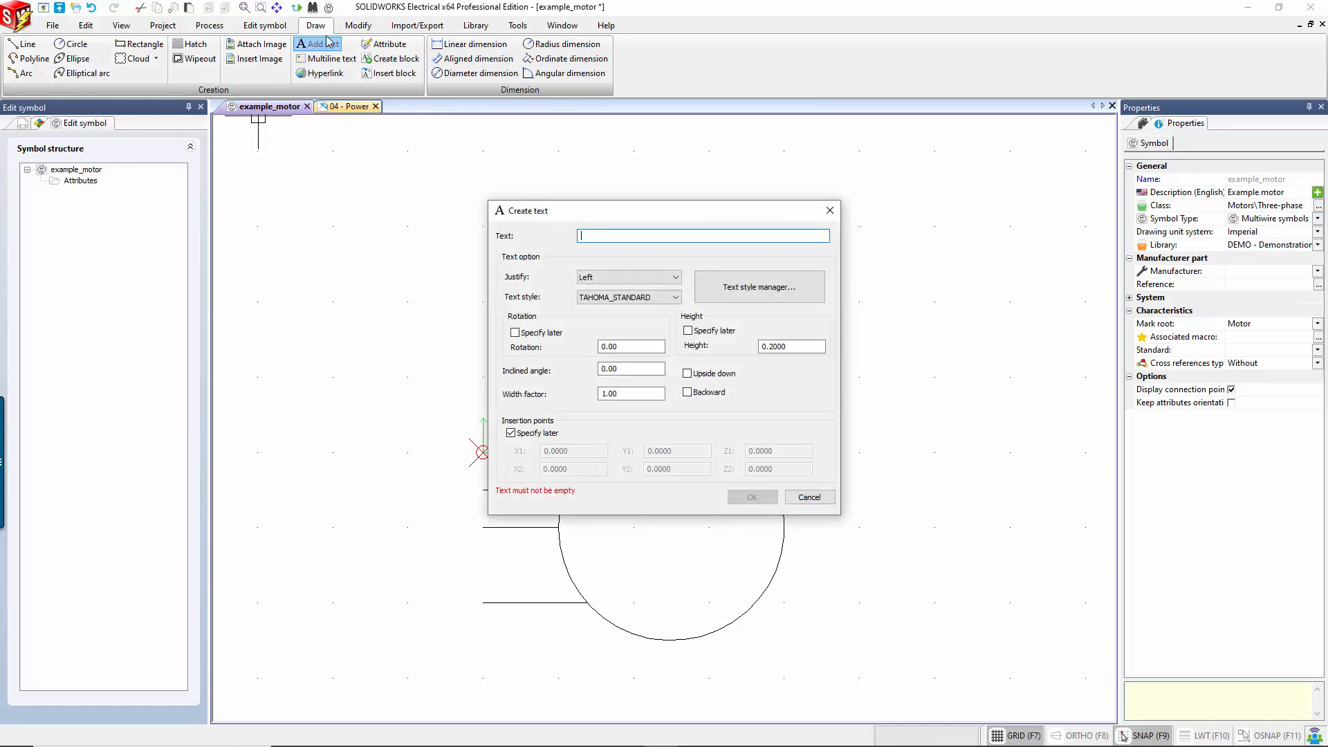
{"action": "type", "text": "M"}
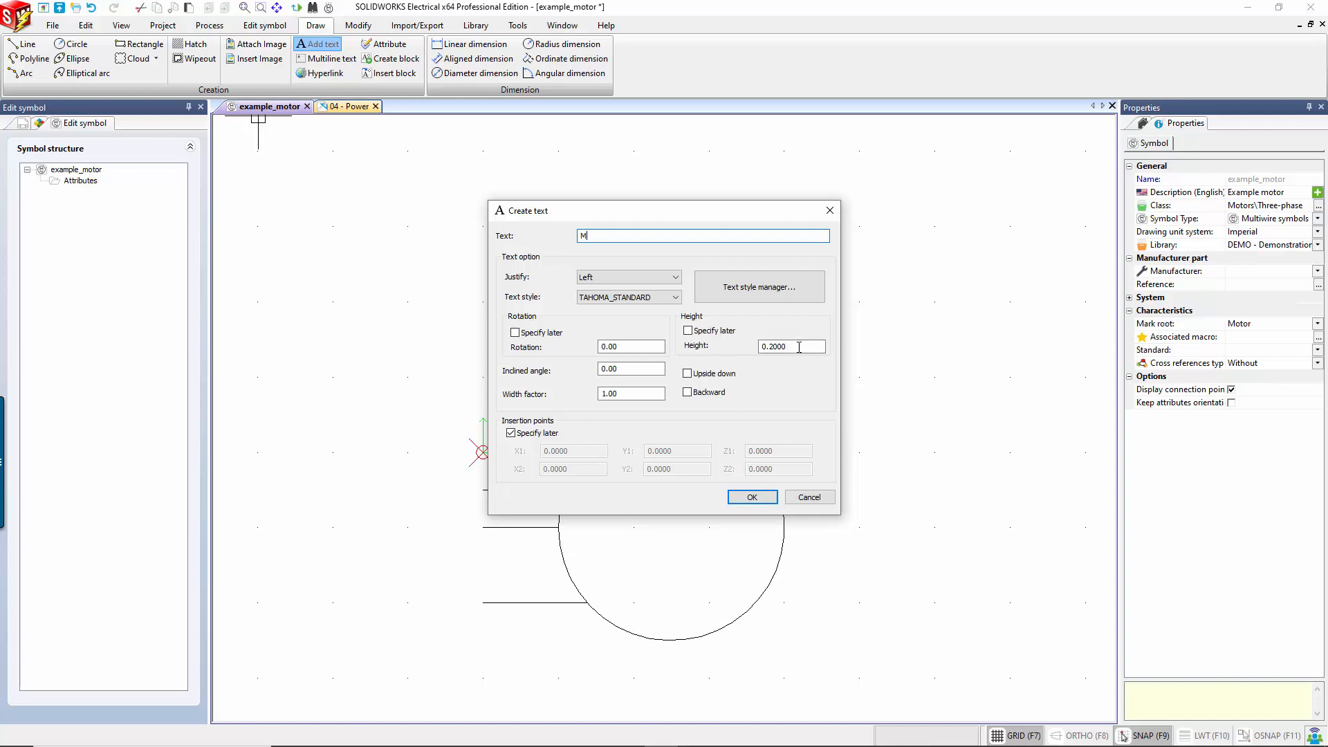
{"action": "left_click", "coordinate": [799, 346]}
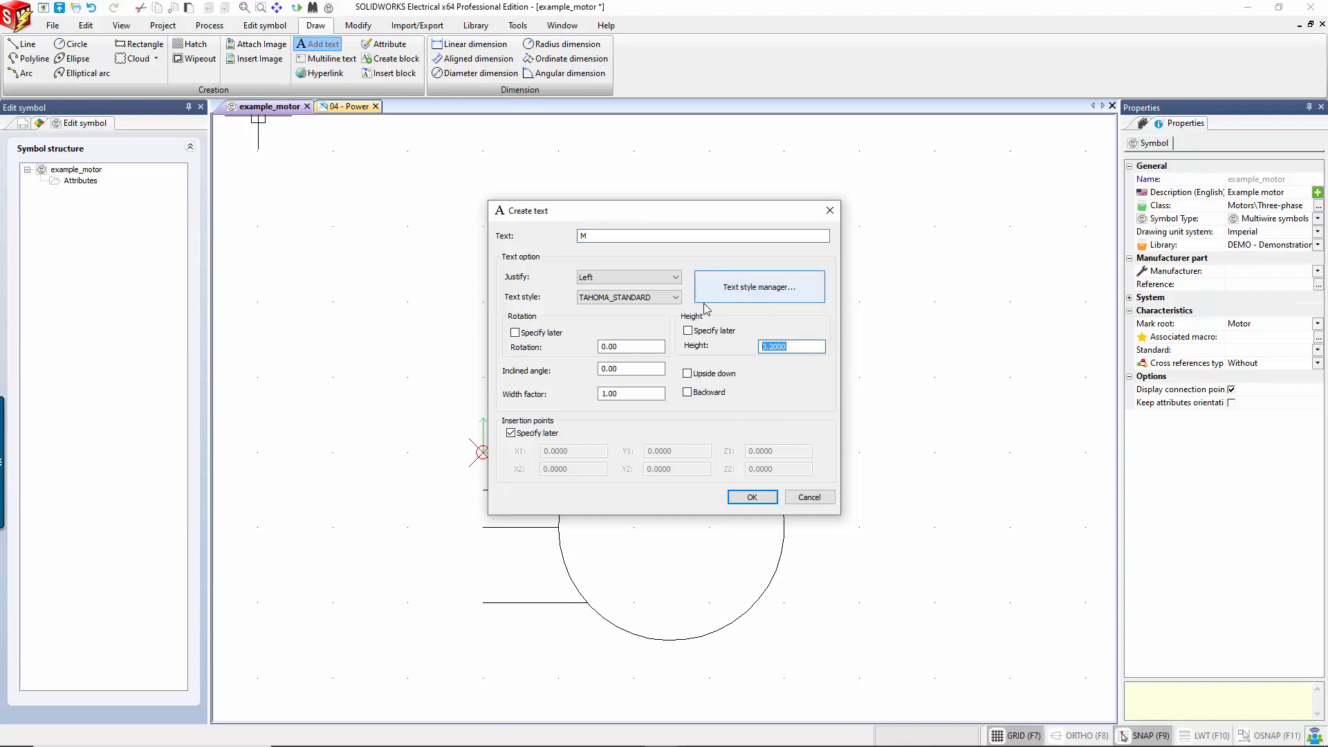
{"action": "type", "text": "0.15"}
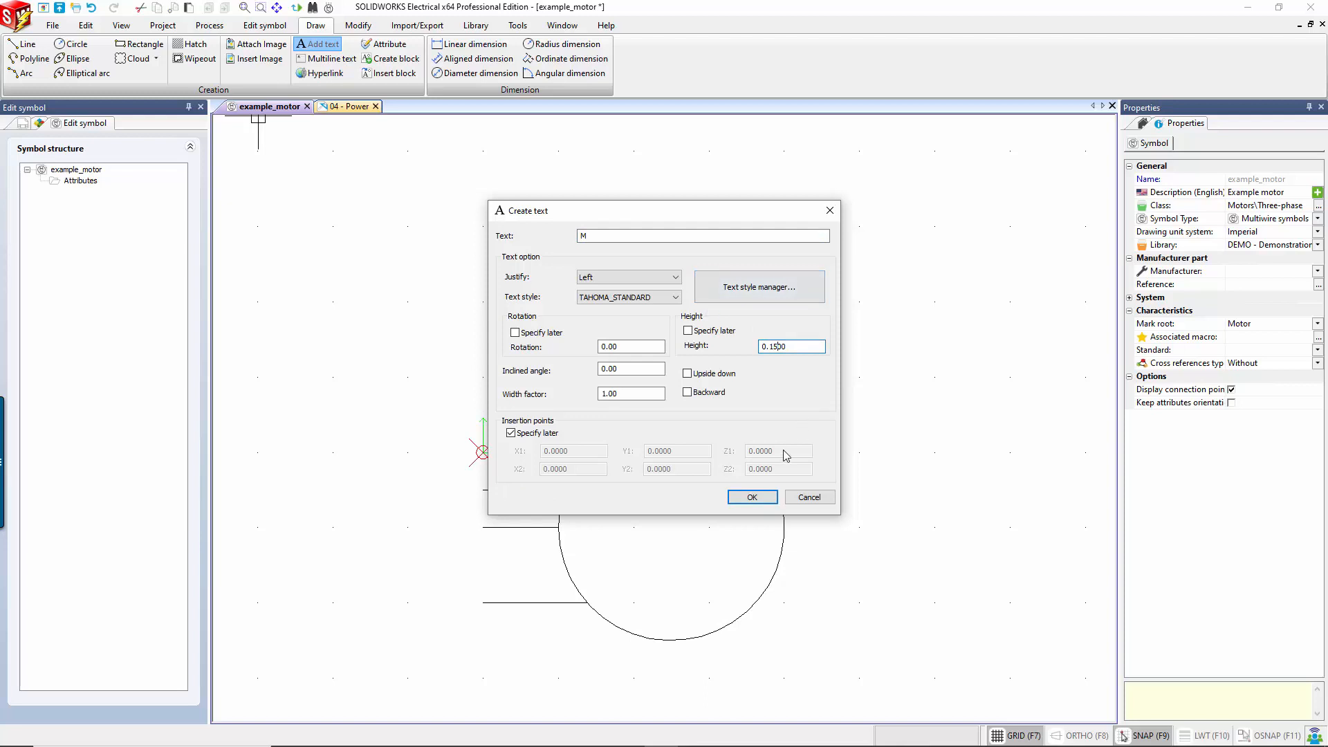
{"action": "left_click", "coordinate": [599, 277]}
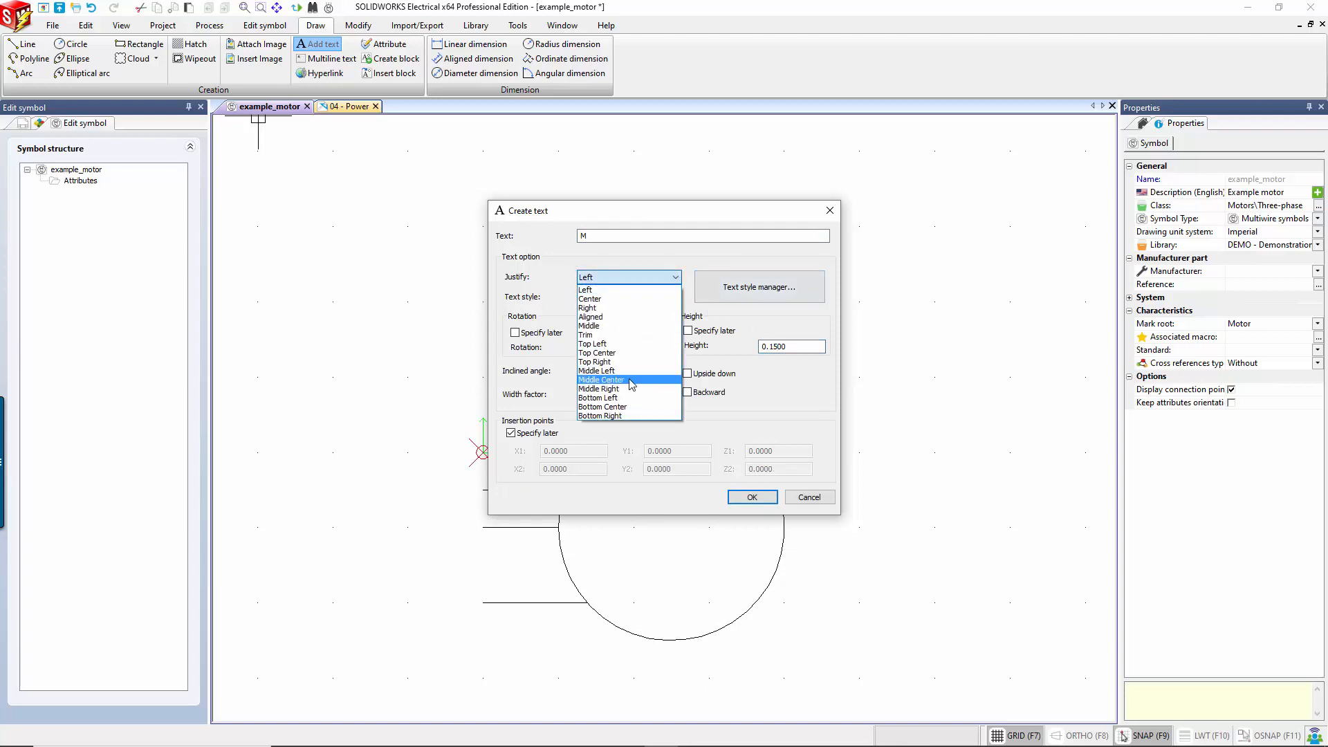
{"action": "left_click", "coordinate": [631, 381]}
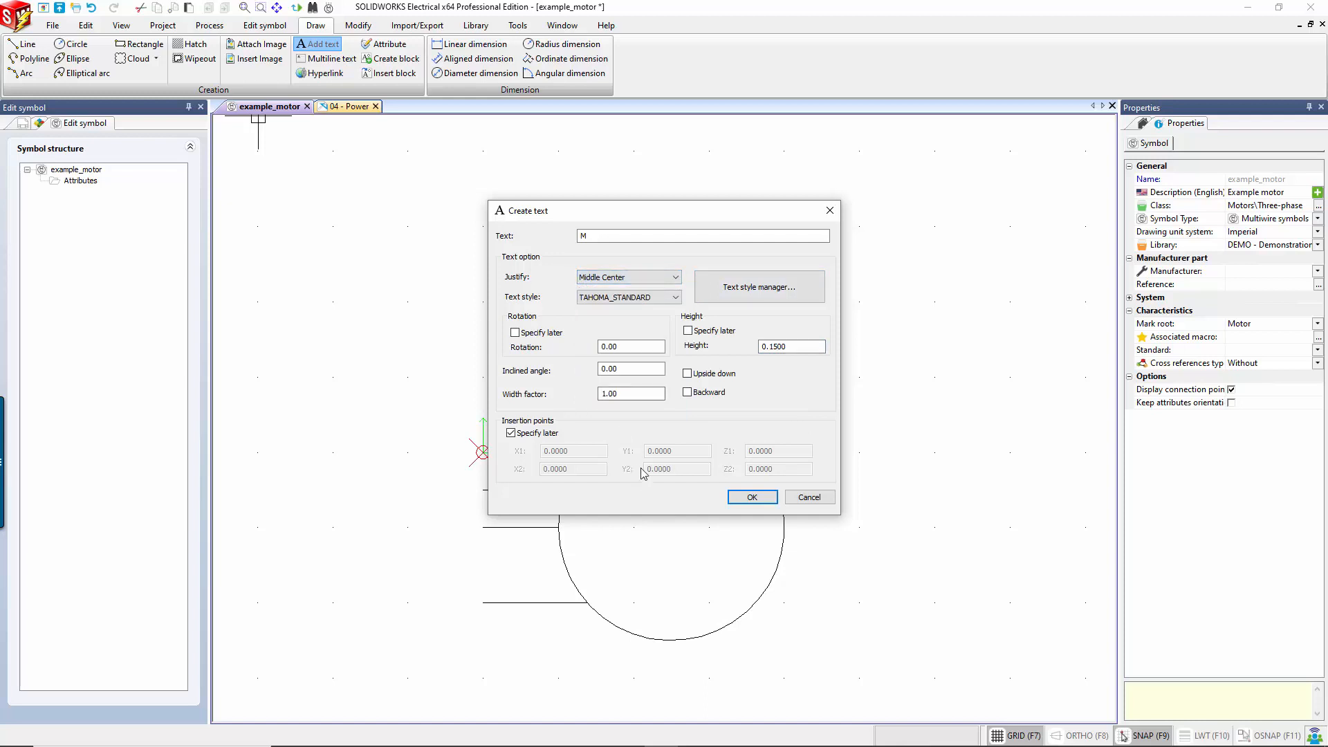
{"action": "left_click", "coordinate": [754, 497]}
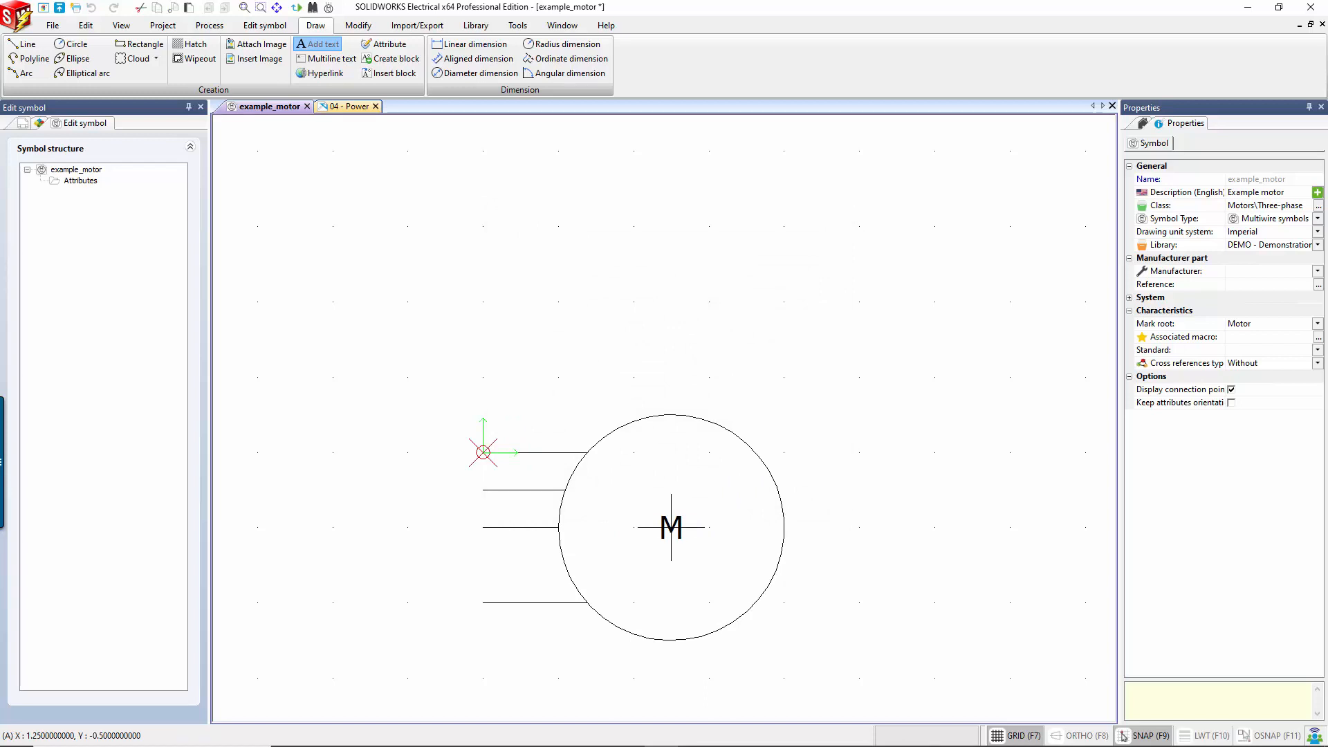
{"action": "left_click", "coordinate": [671, 527]}
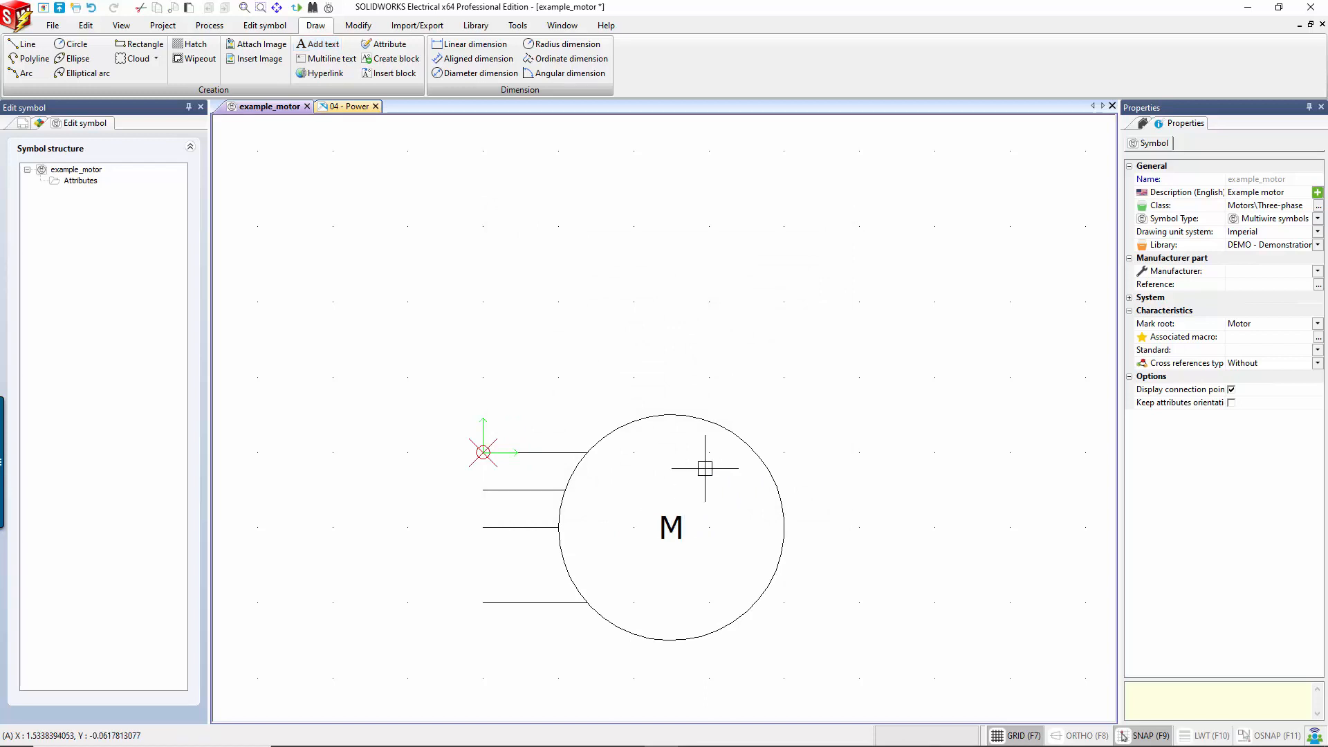
- Set the height of the M text to 0.3
{"action": "left_click", "coordinate": [679, 536]}
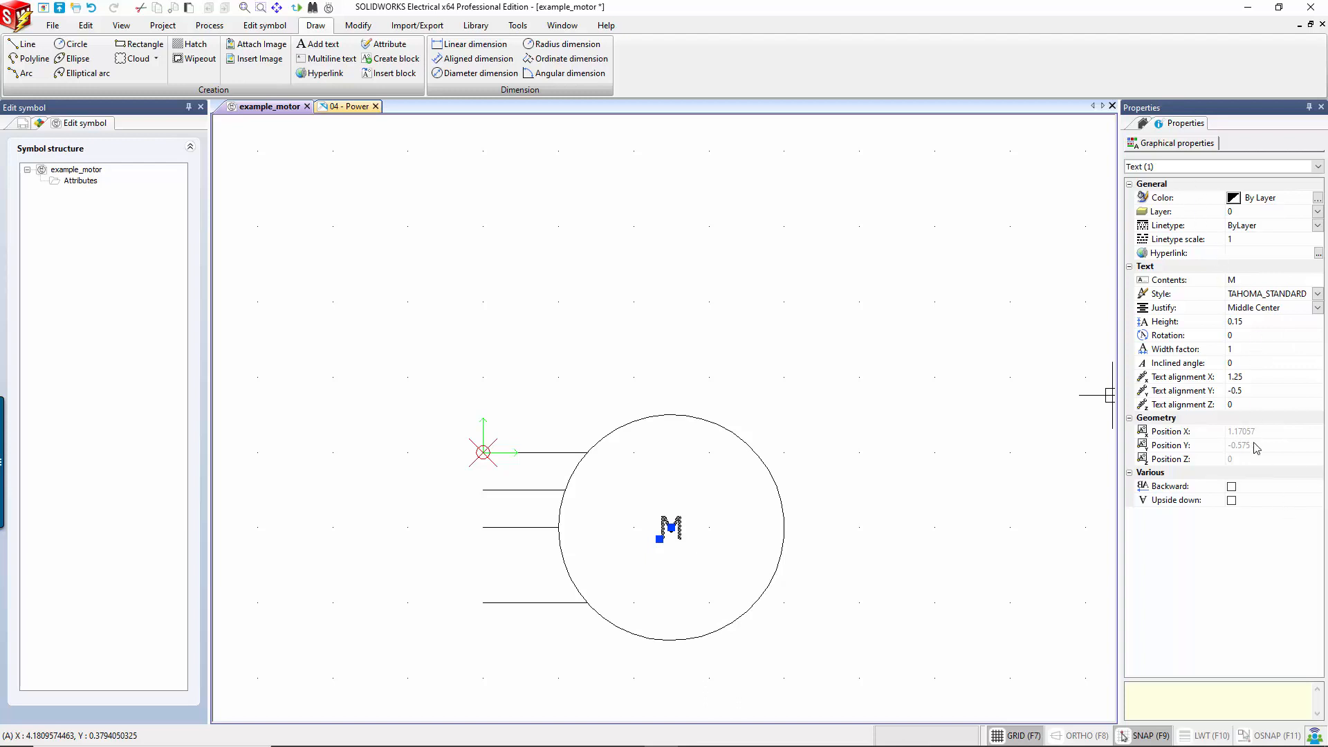
{"action": "key", "text": "ctrl"}
{"action": "left_click", "coordinate": [1163, 320]}
{"action": "type", "text": ".3"}
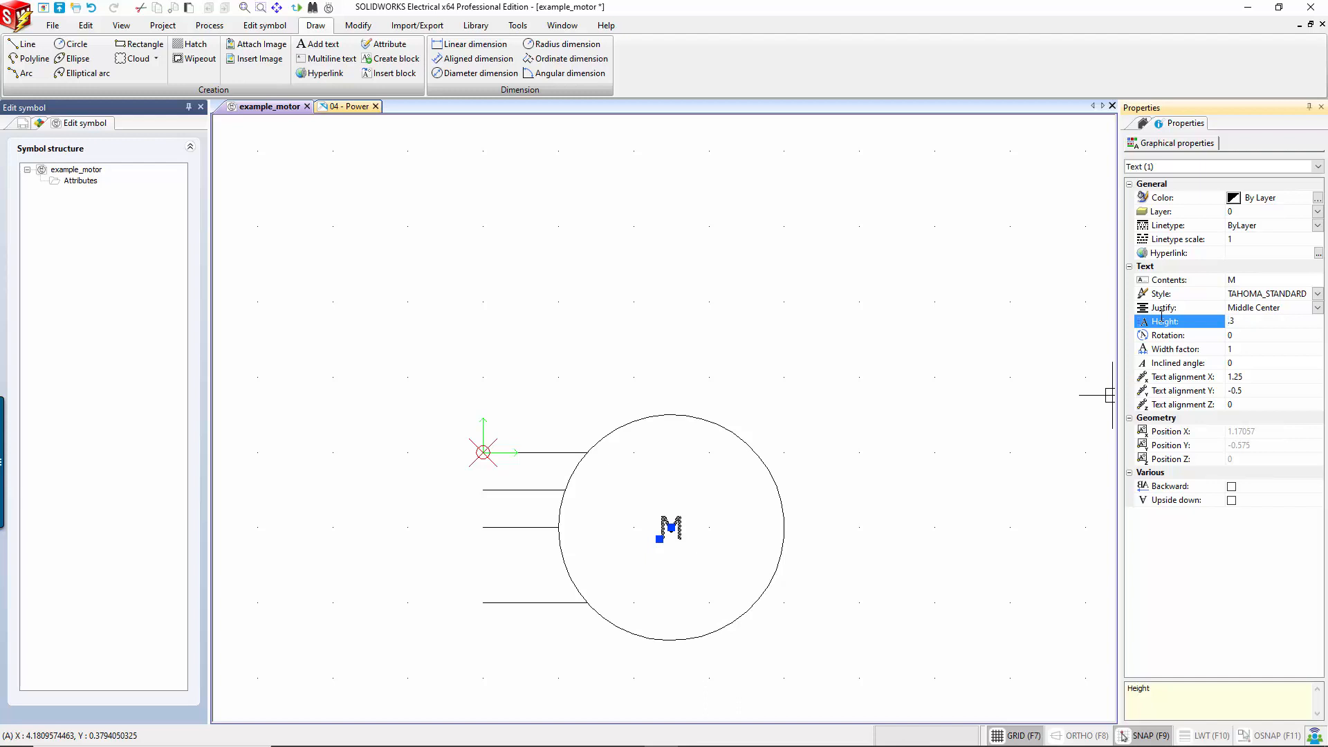
{"action": "key", "text": "Return"}
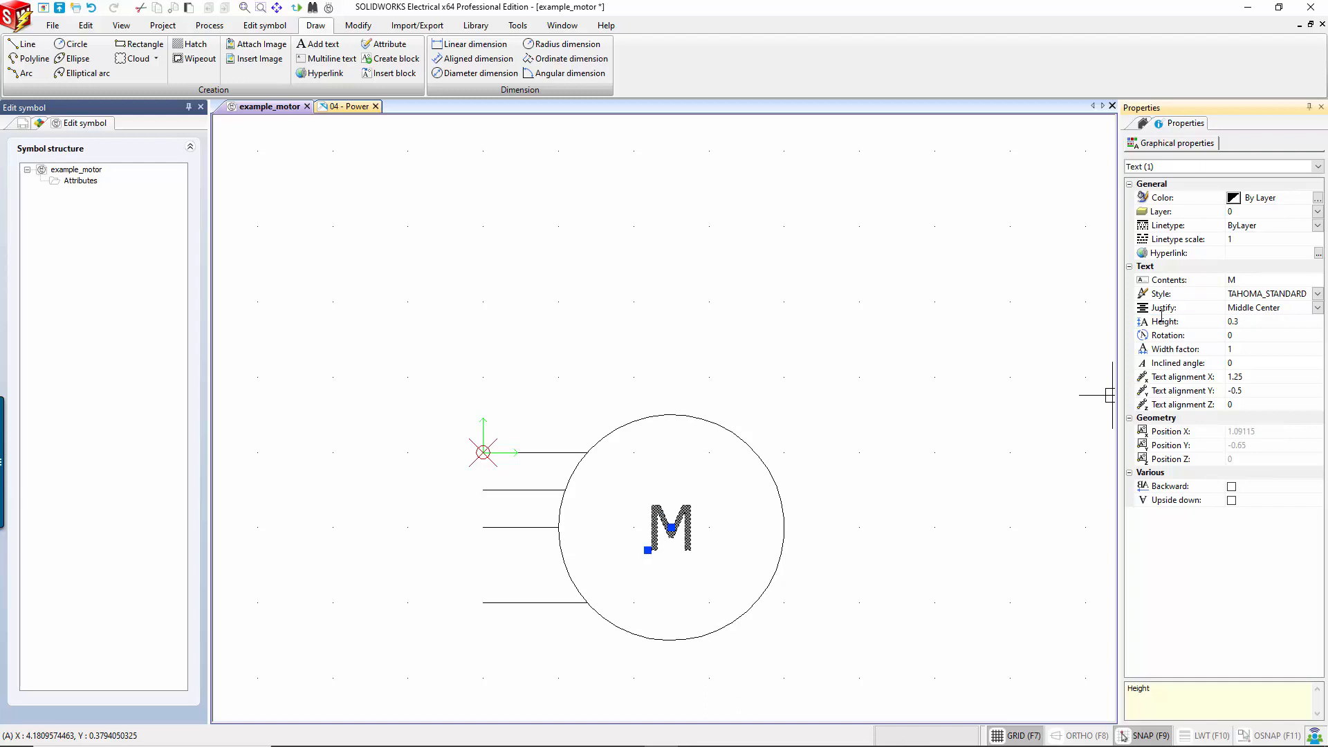
{"action": "key", "text": "Escape"}
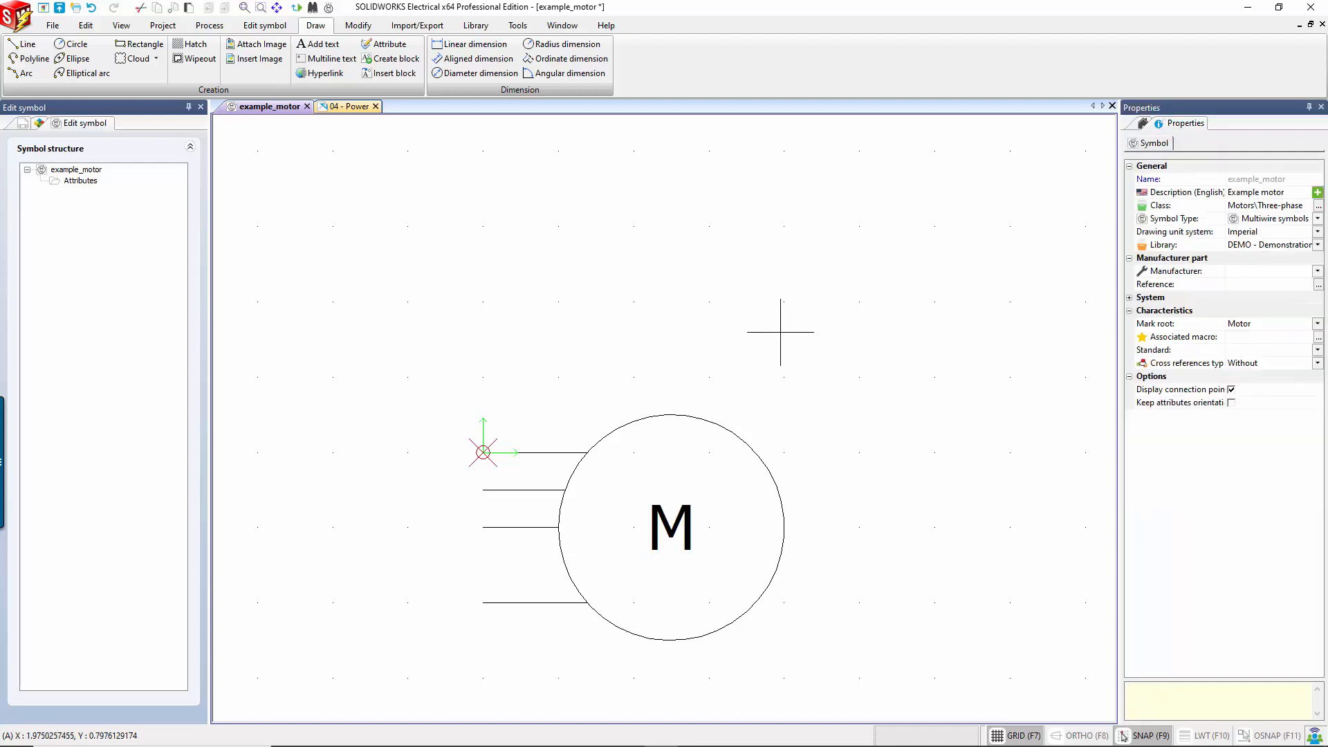
- Change the color of the M text to magenta
{"action": "left_click", "coordinate": [675, 519]}
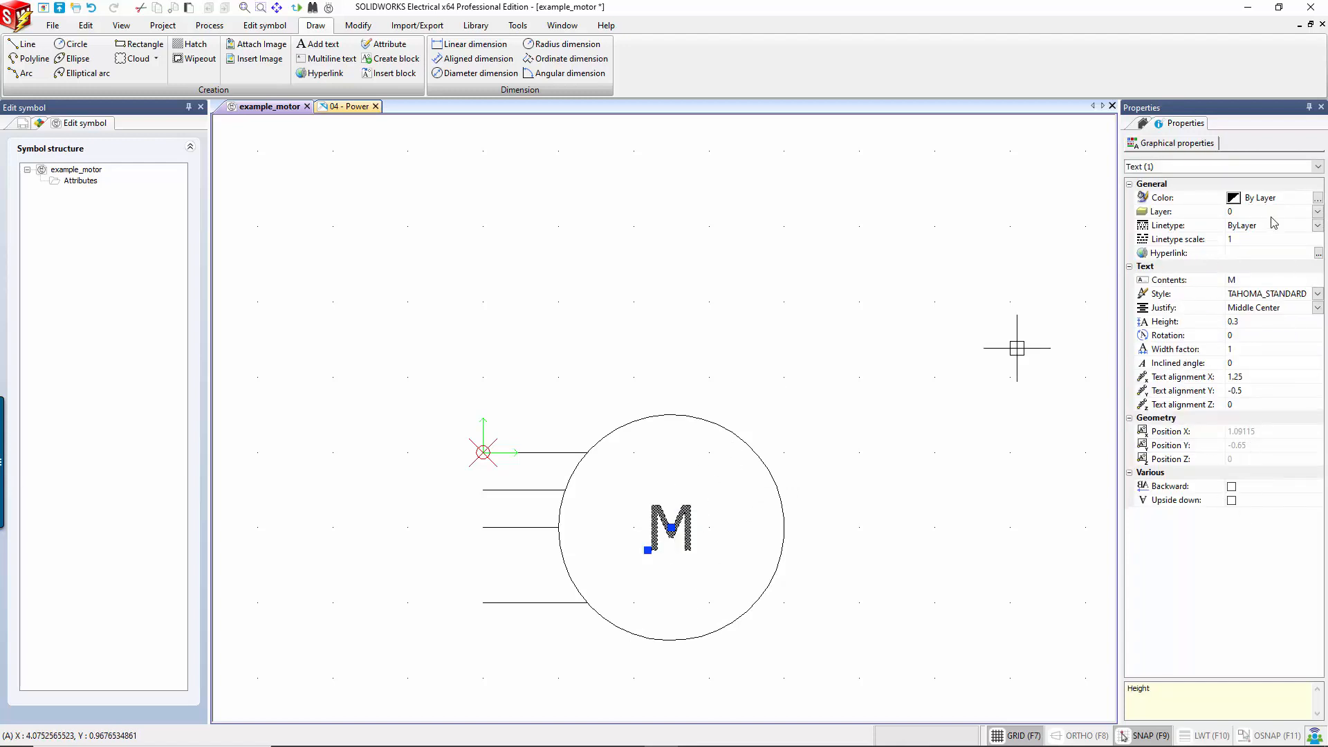
{"action": "left_click", "coordinate": [1317, 198]}
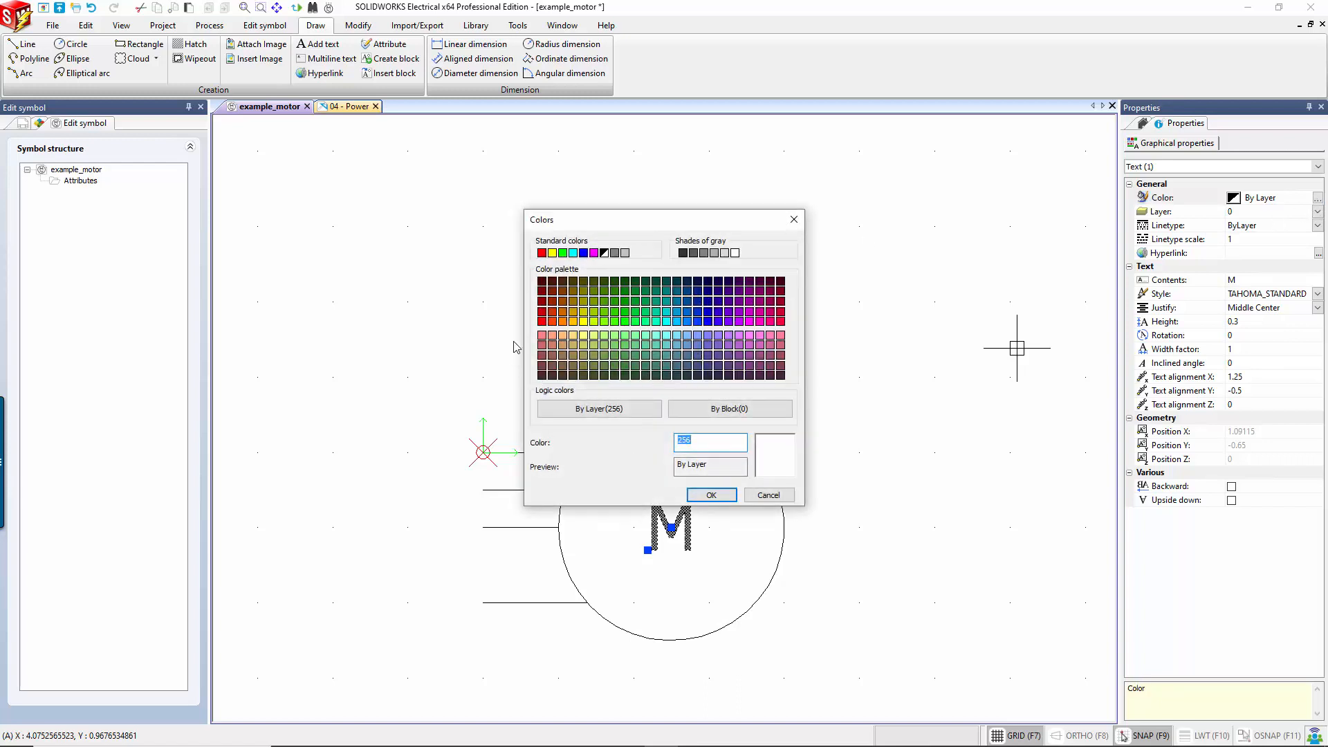
{"action": "left_click", "coordinate": [594, 253]}
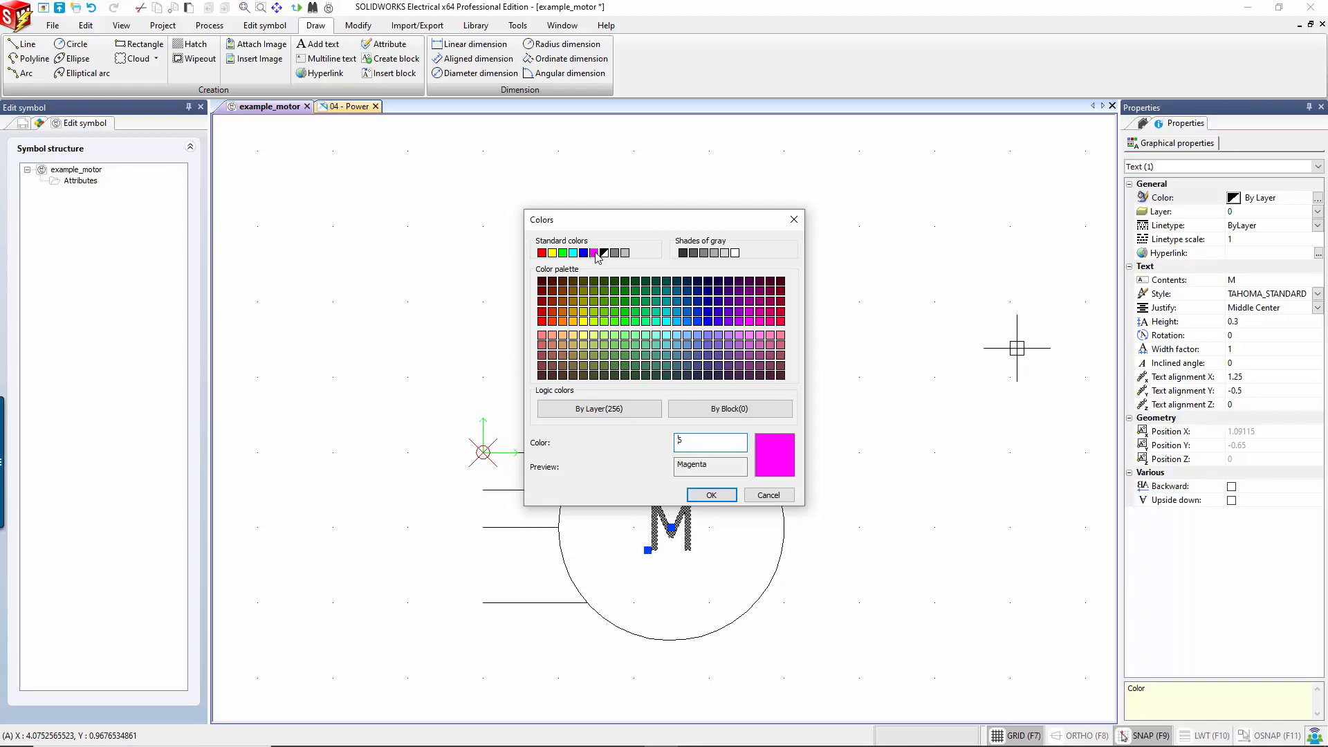
{"action": "left_click", "coordinate": [710, 495]}
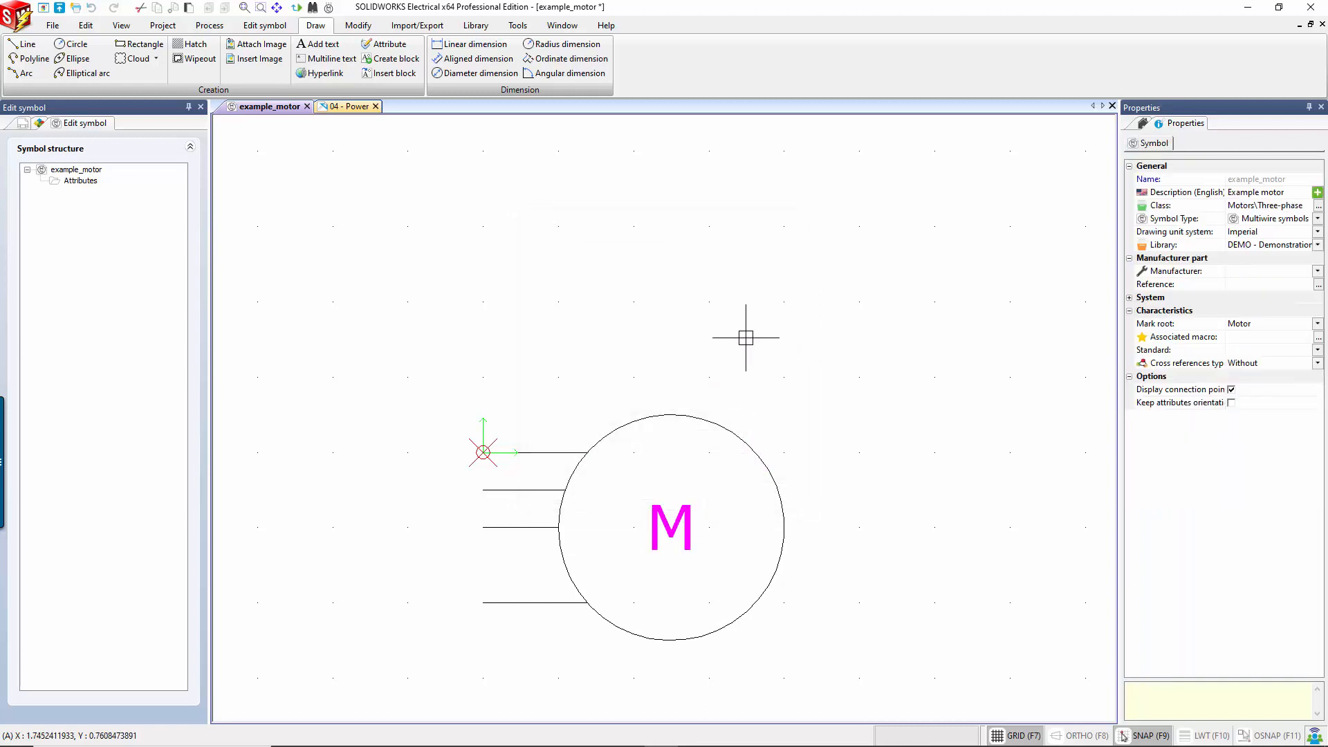
{"action": "key", "text": "Escape"}
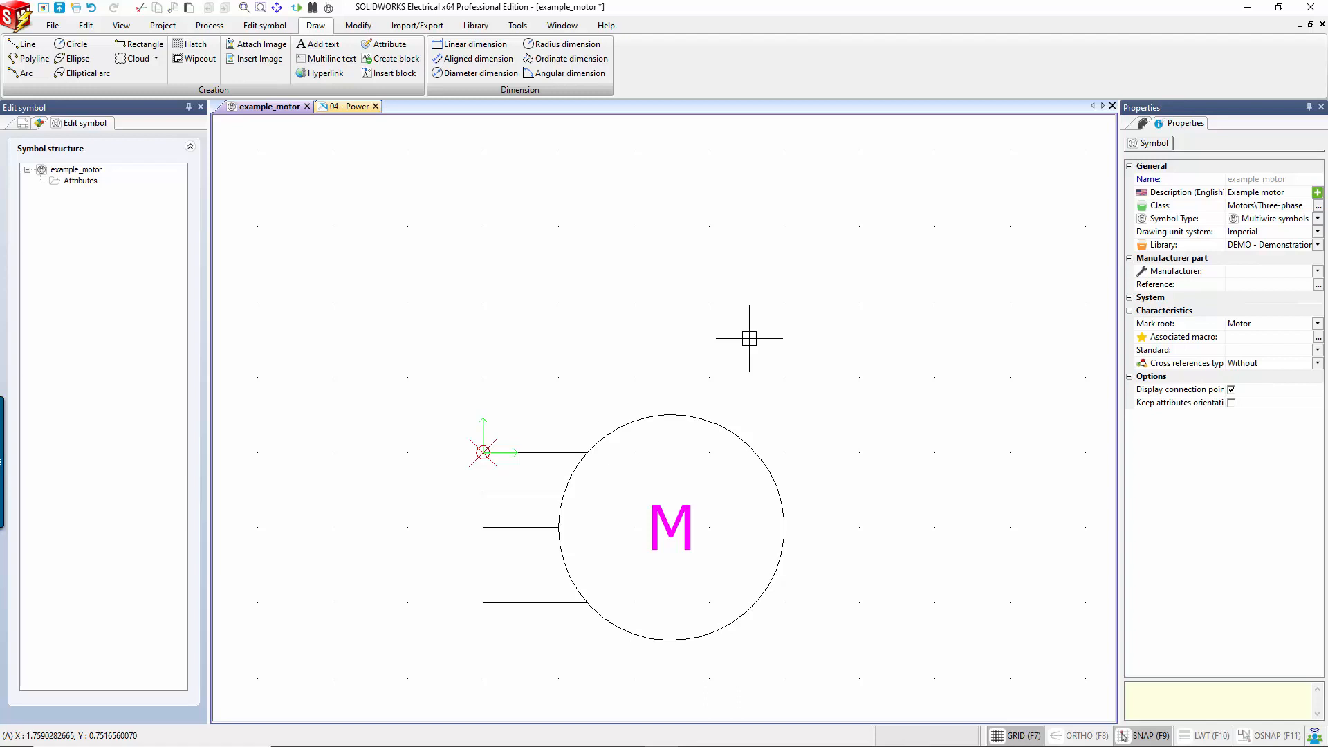
- Add 3 new circuits of type Motor with Disconnectable information transmission to the example_motor symbol
{"action": "left_click", "coordinate": [271, 27]}
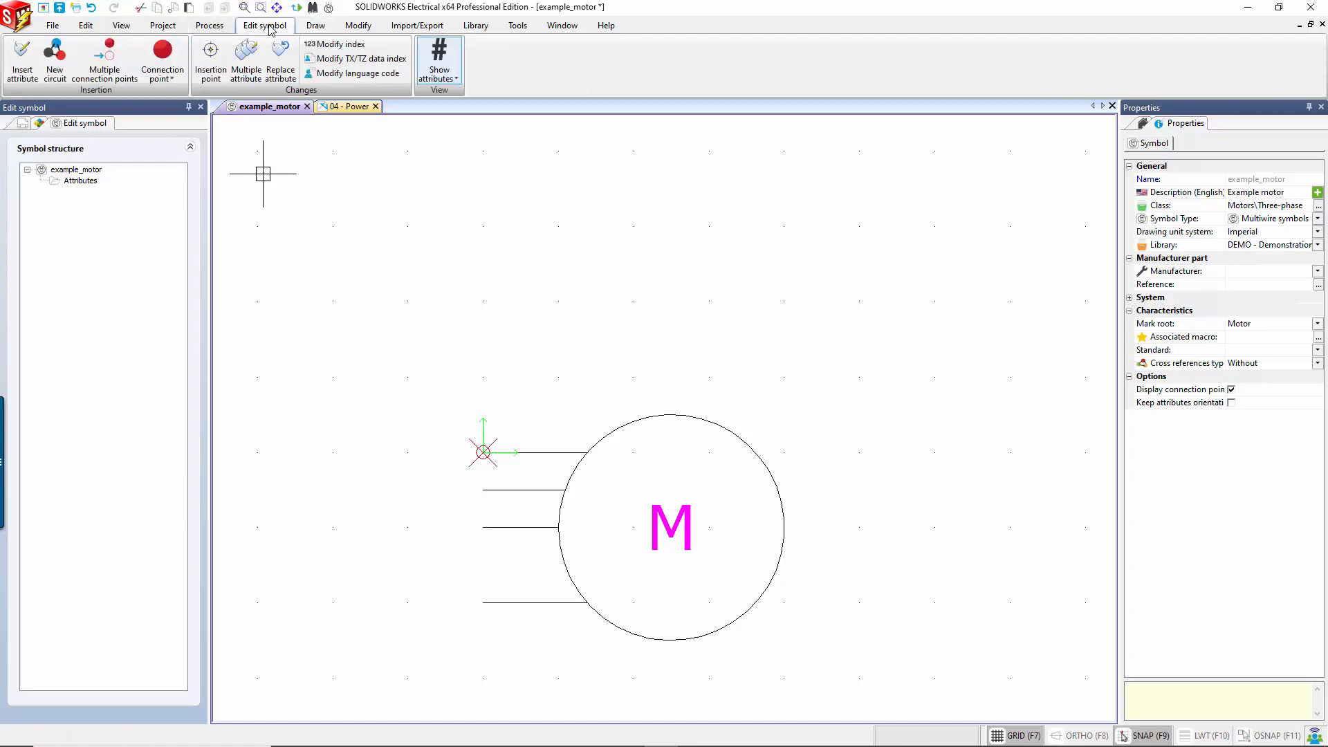
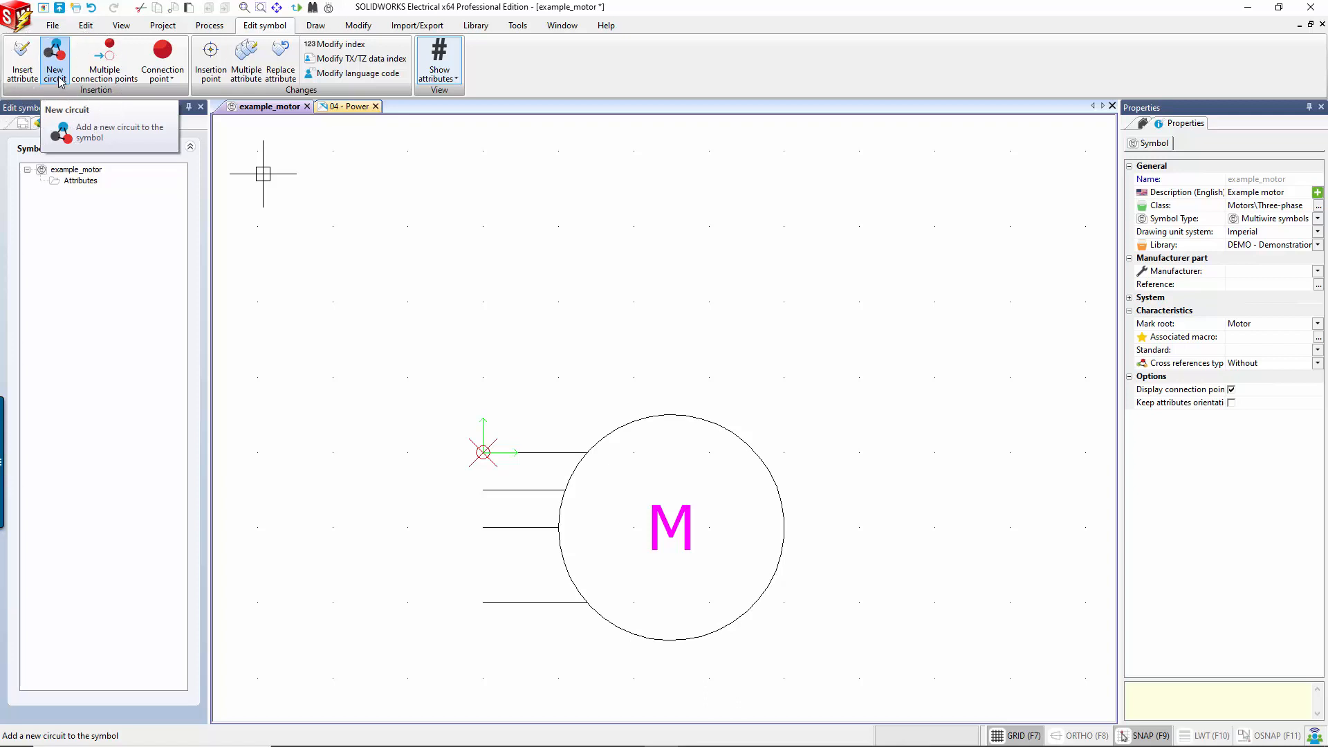
{"action": "left_click", "coordinate": [56, 73]}
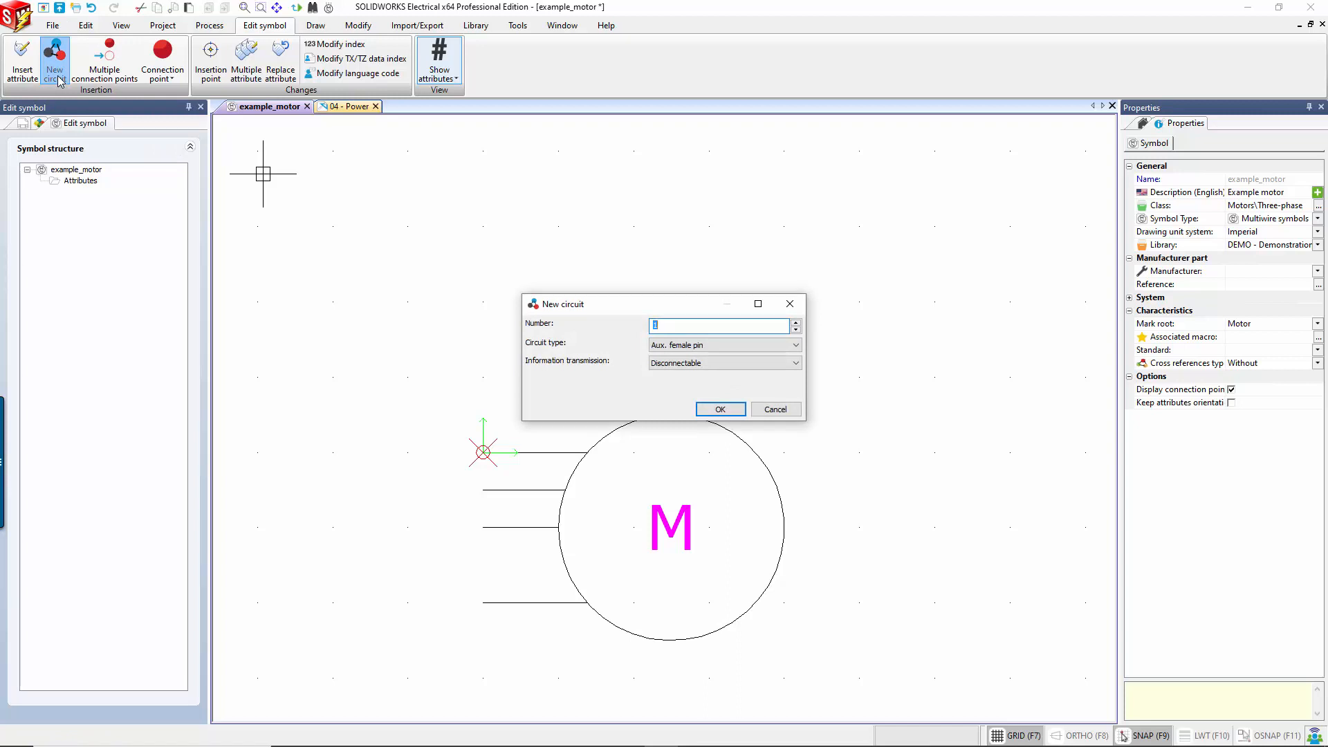
{"action": "type", "text": "3"}
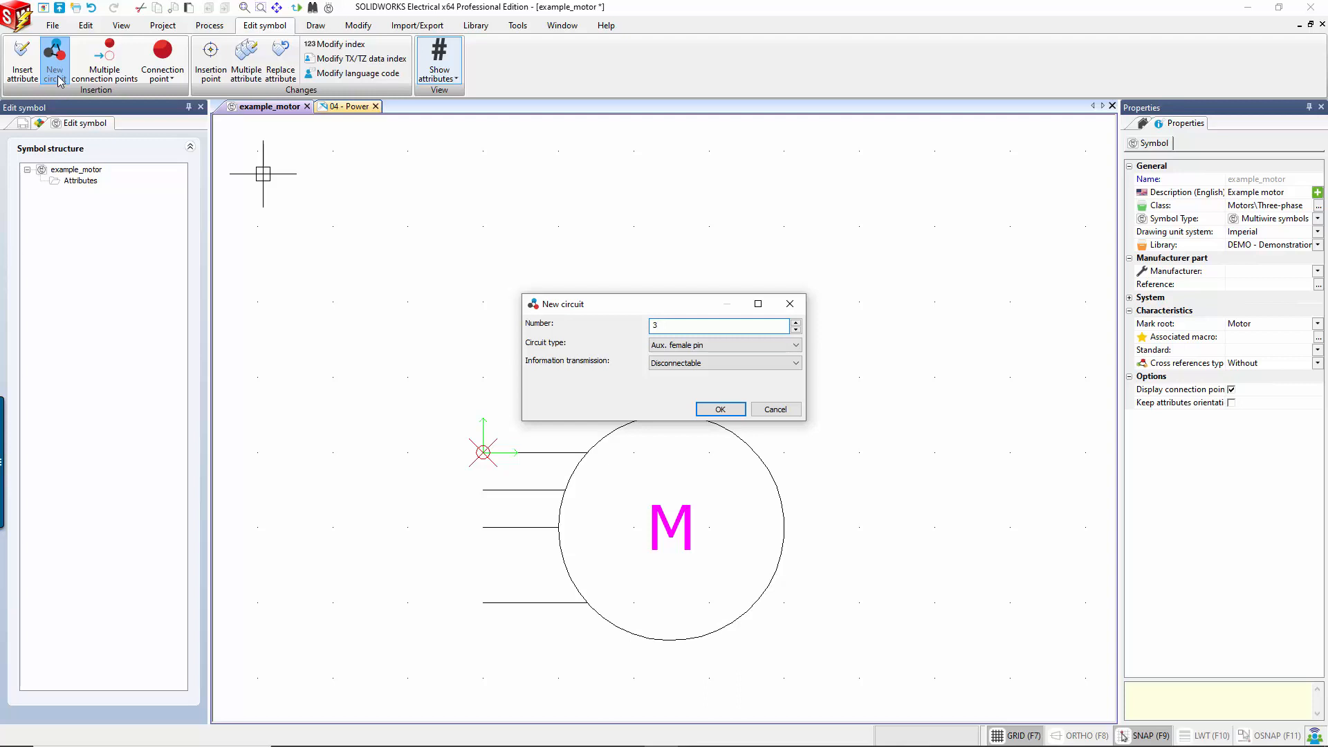
{"action": "left_click", "coordinate": [673, 346]}
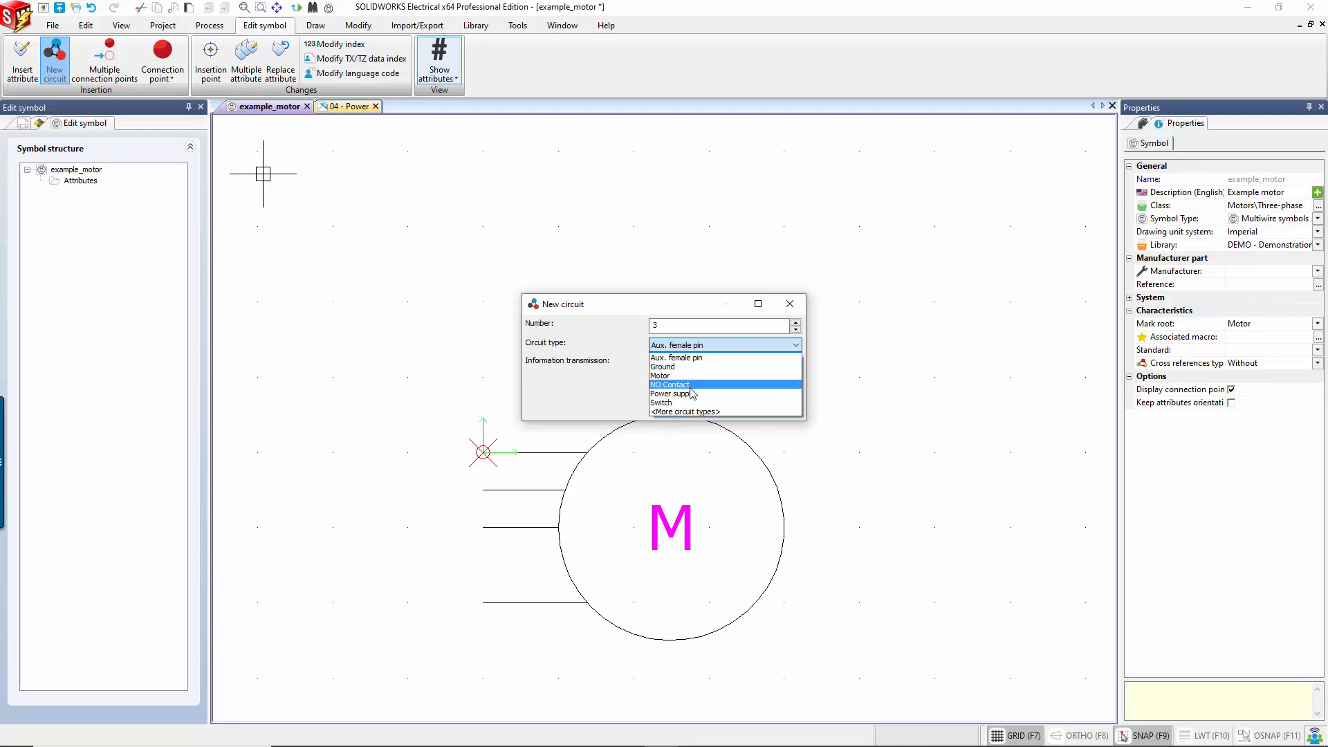
{"action": "key", "text": "ctrl"}
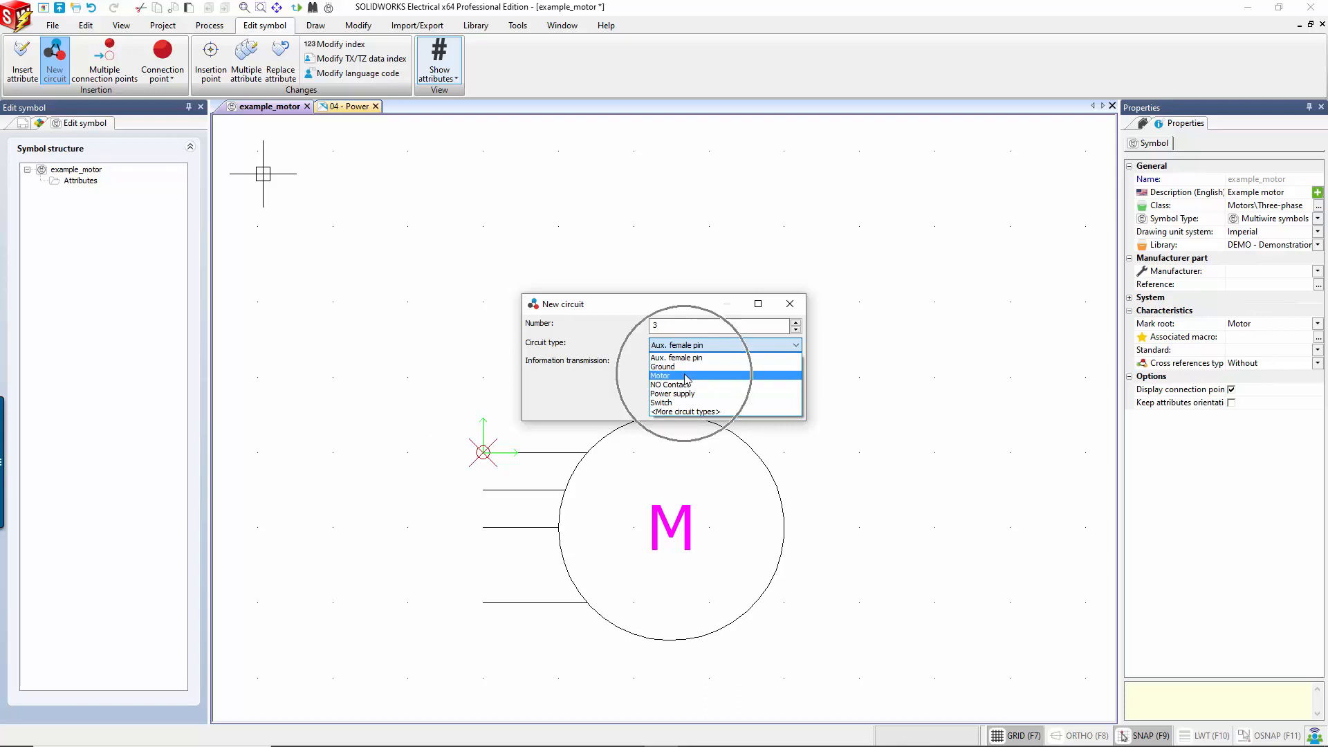
{"action": "key", "text": "ctrl"}
{"action": "key", "text": "ctrl"}
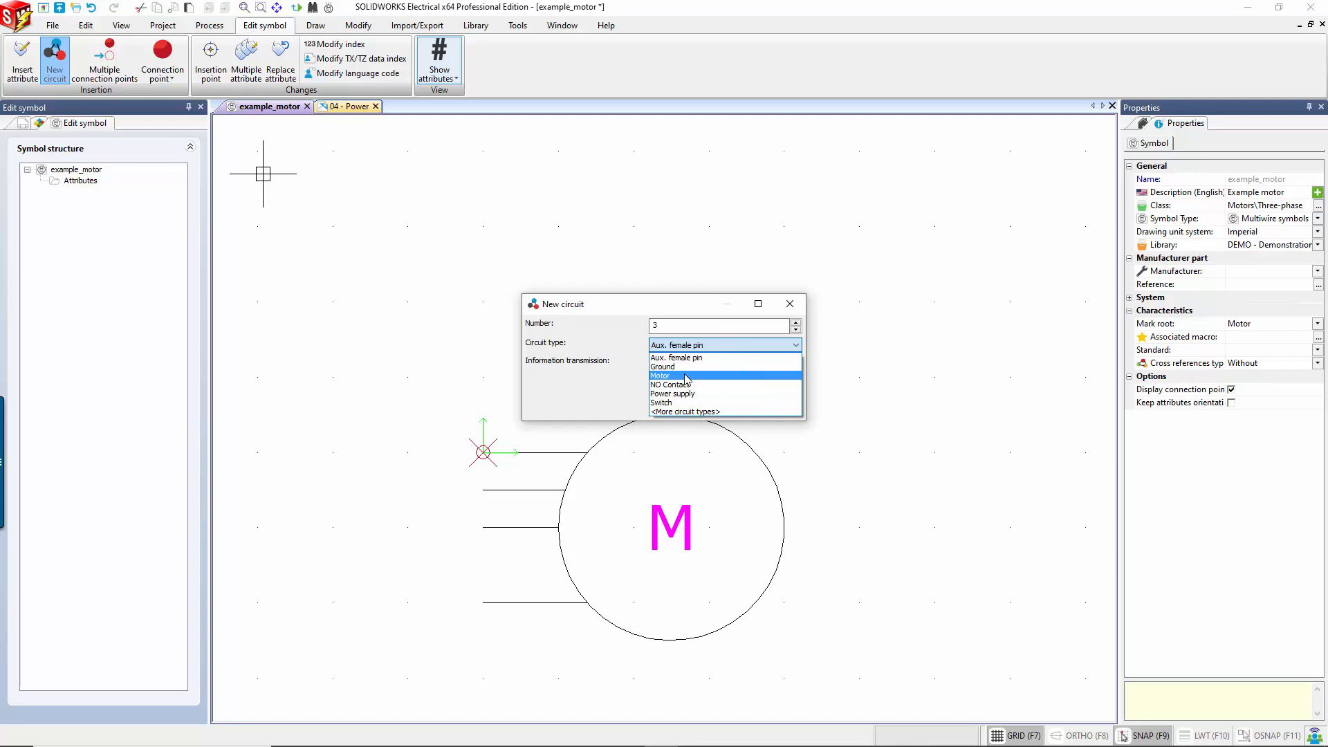
{"action": "key", "text": "ctrl"}
{"action": "left_click", "coordinate": [671, 377]}
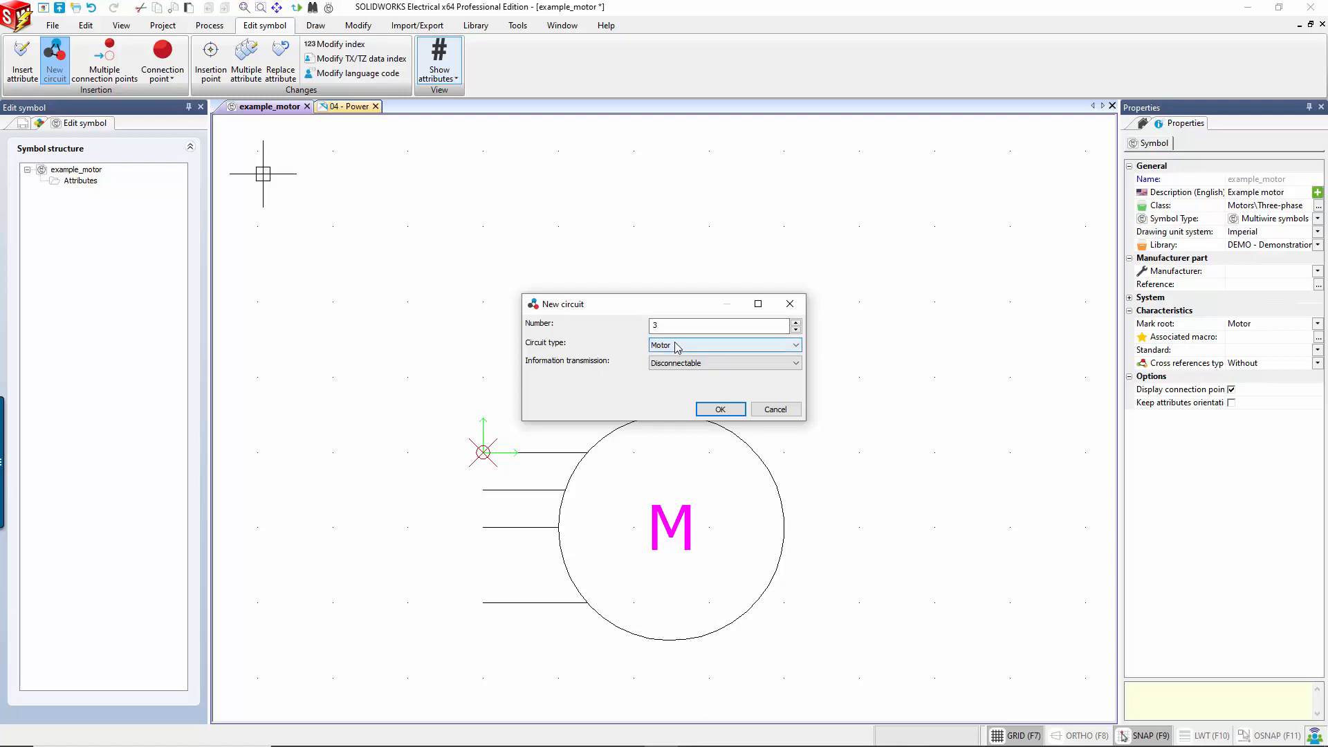
{"action": "key", "text": "ctrl"}
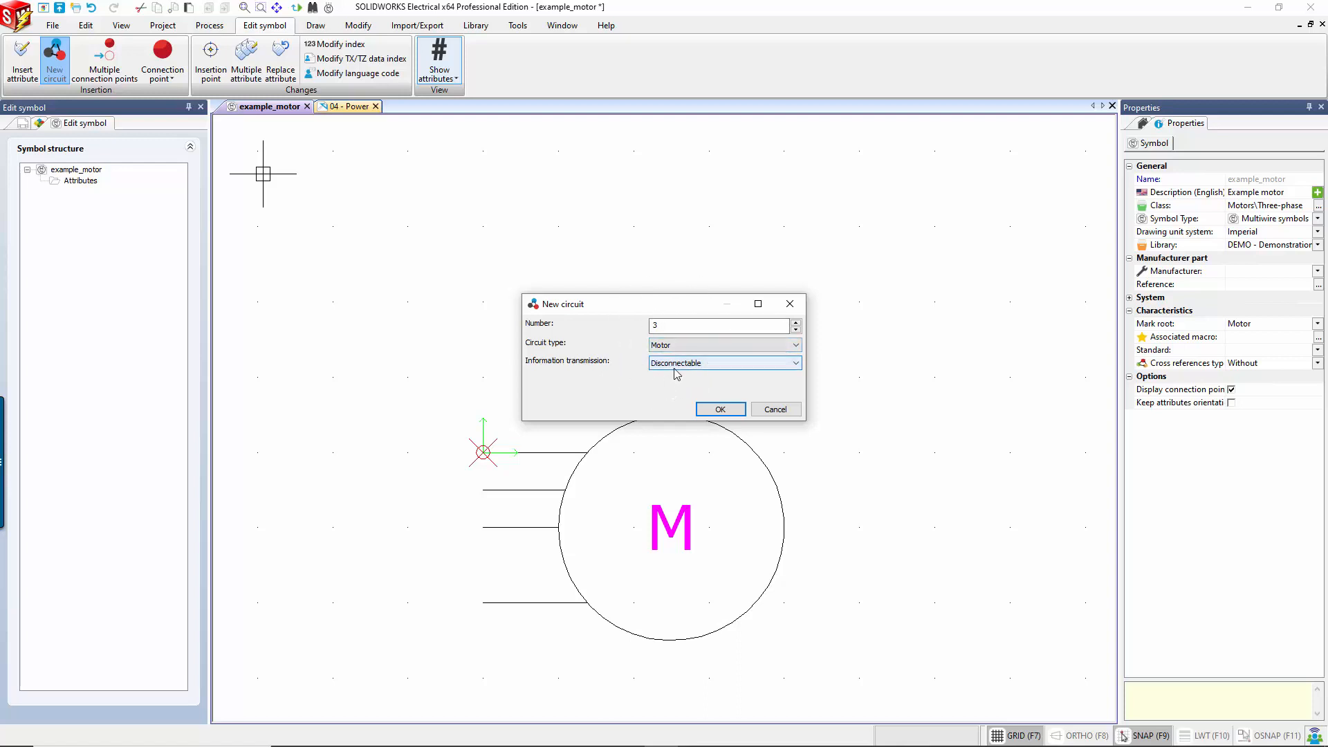
{"action": "left_click", "coordinate": [677, 372]}
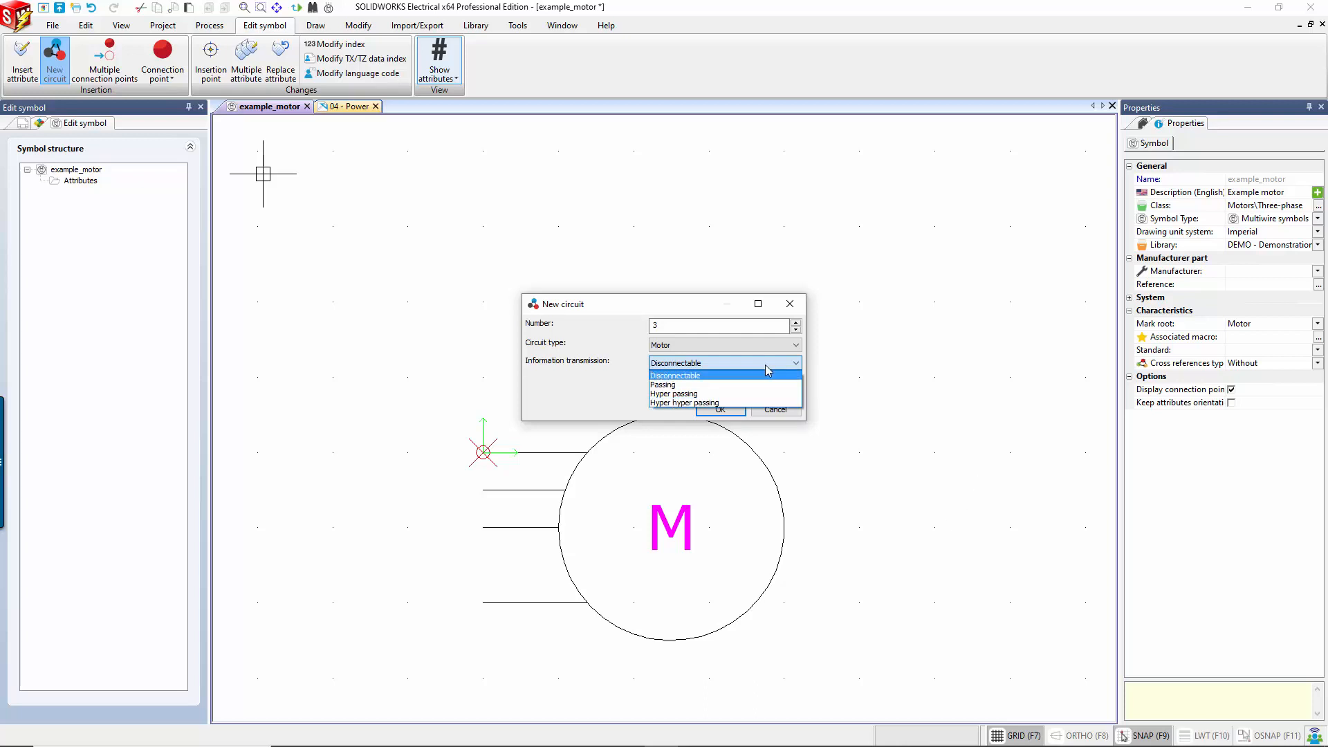
{"action": "left_click", "coordinate": [744, 381]}
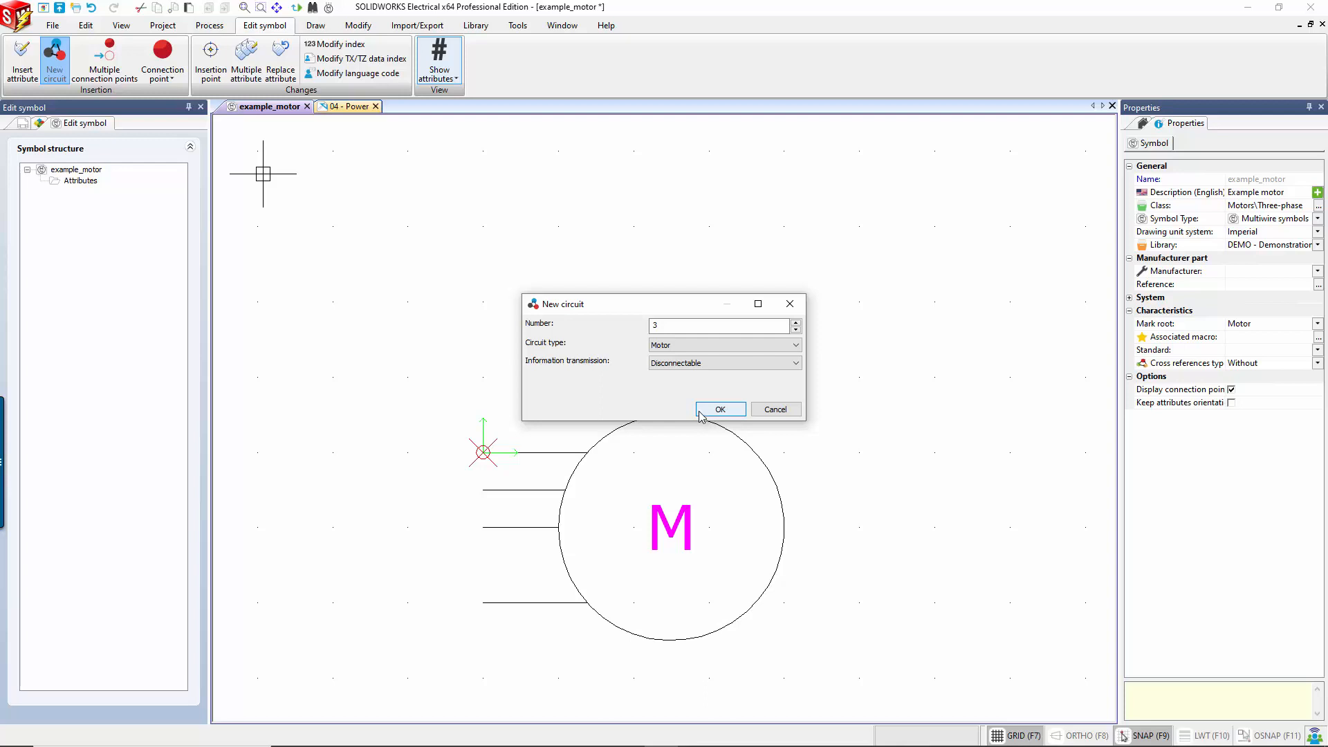
{"action": "left_click", "coordinate": [720, 409]}
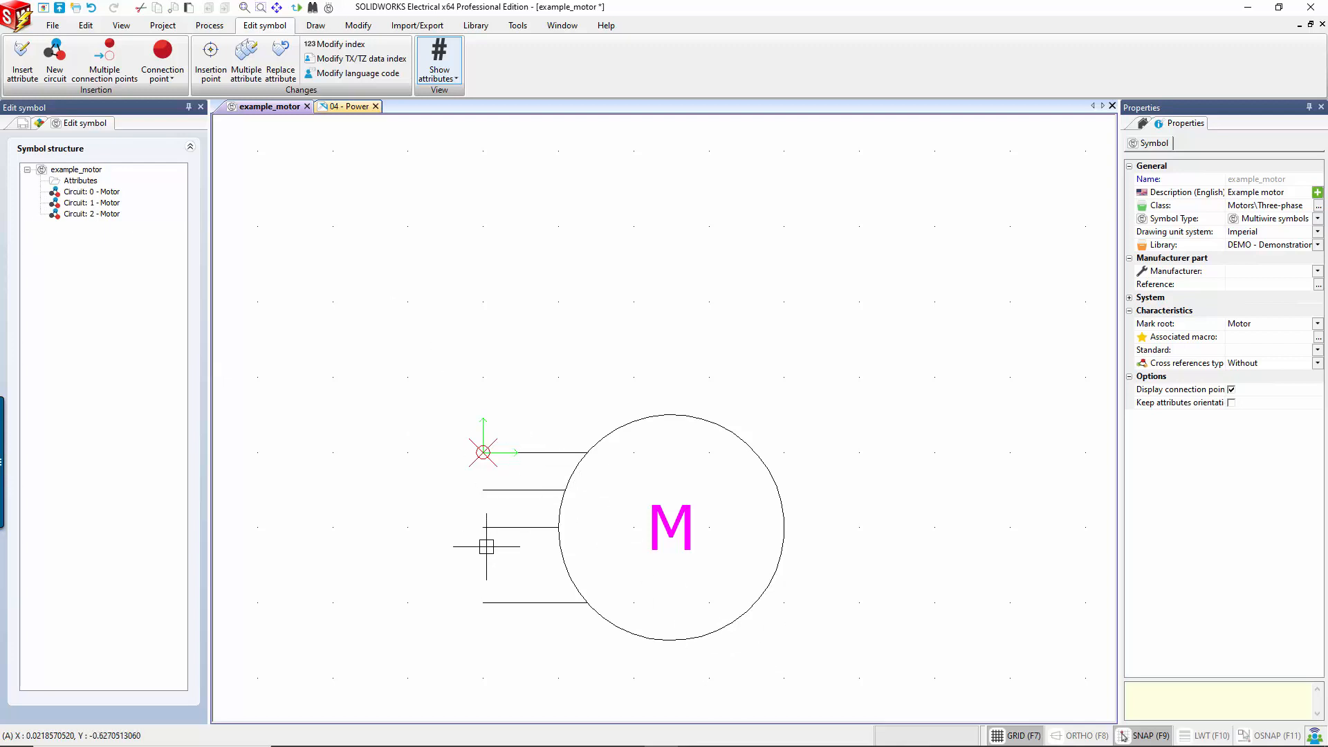
- Add 1 new circuit of type Ground with Disconnectable information transmission to the symbol
{"action": "left_click", "coordinate": [58, 60]}
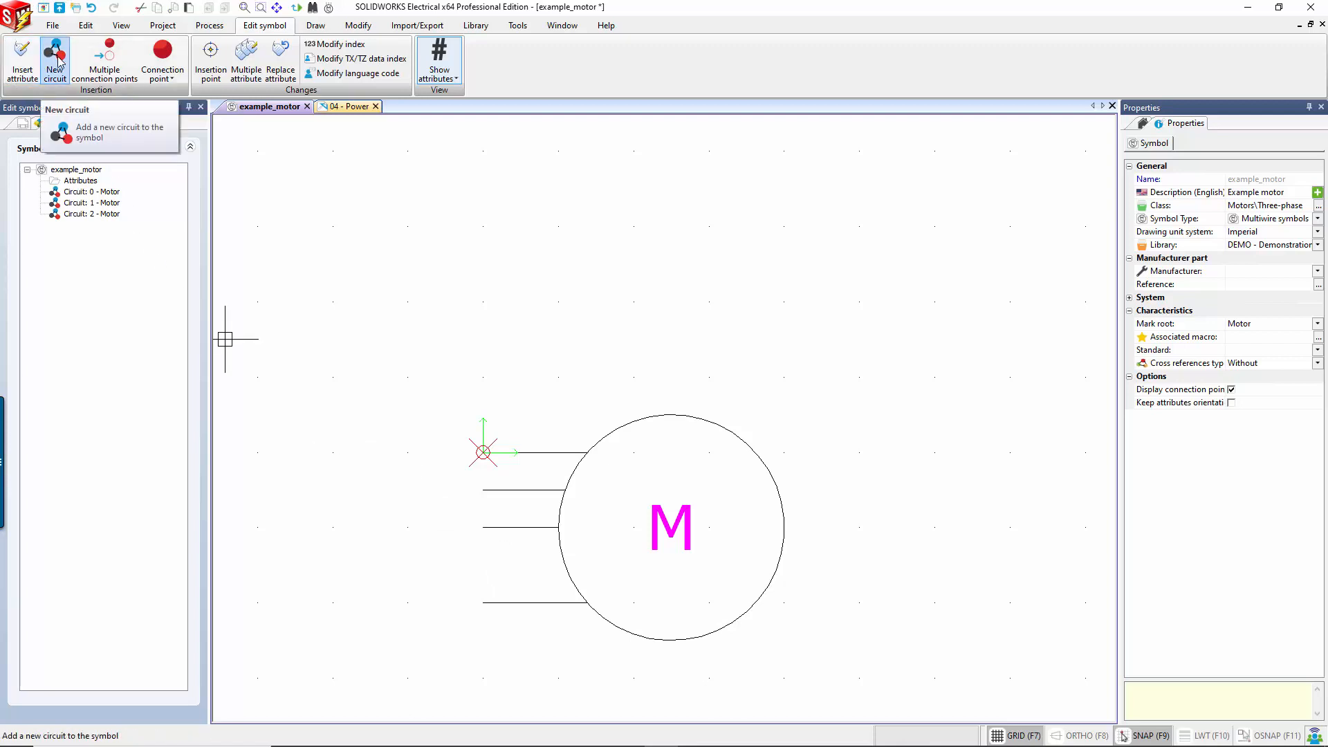
{"action": "left_click", "coordinate": [59, 60]}
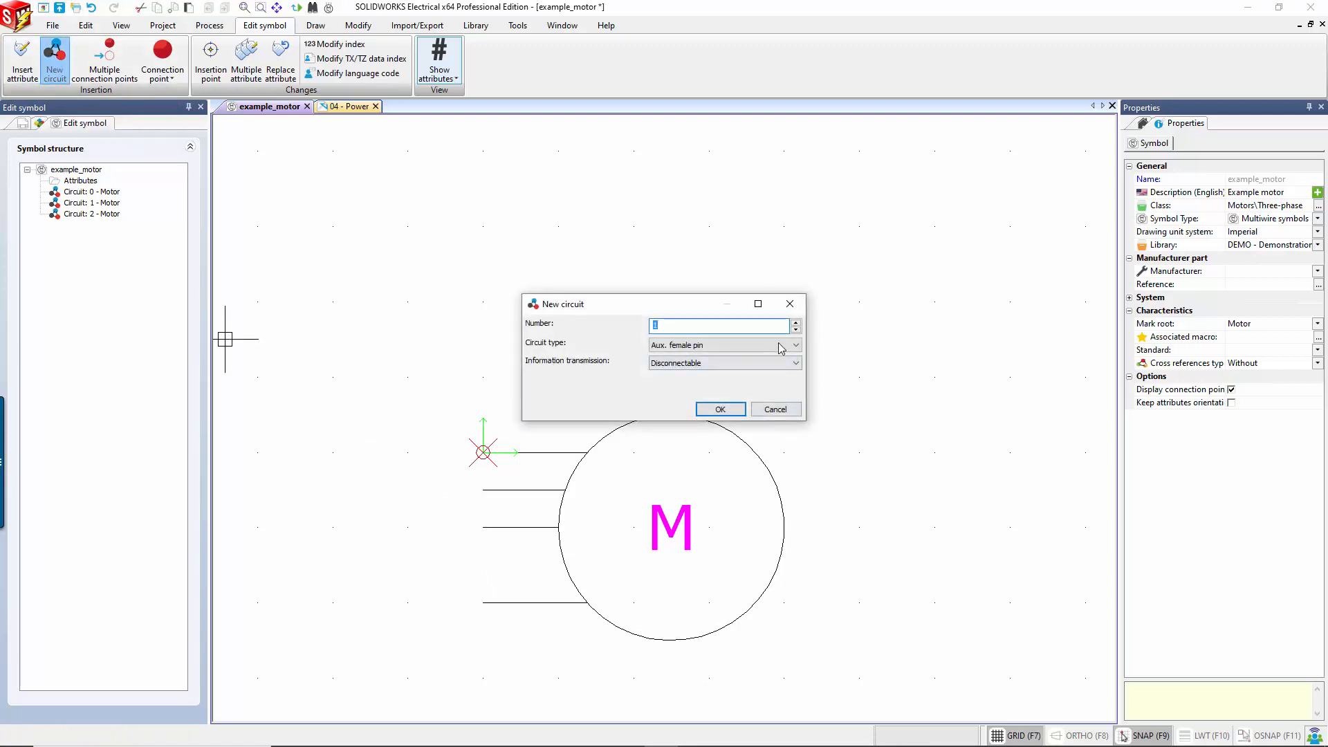
{"action": "left_click", "coordinate": [700, 326]}
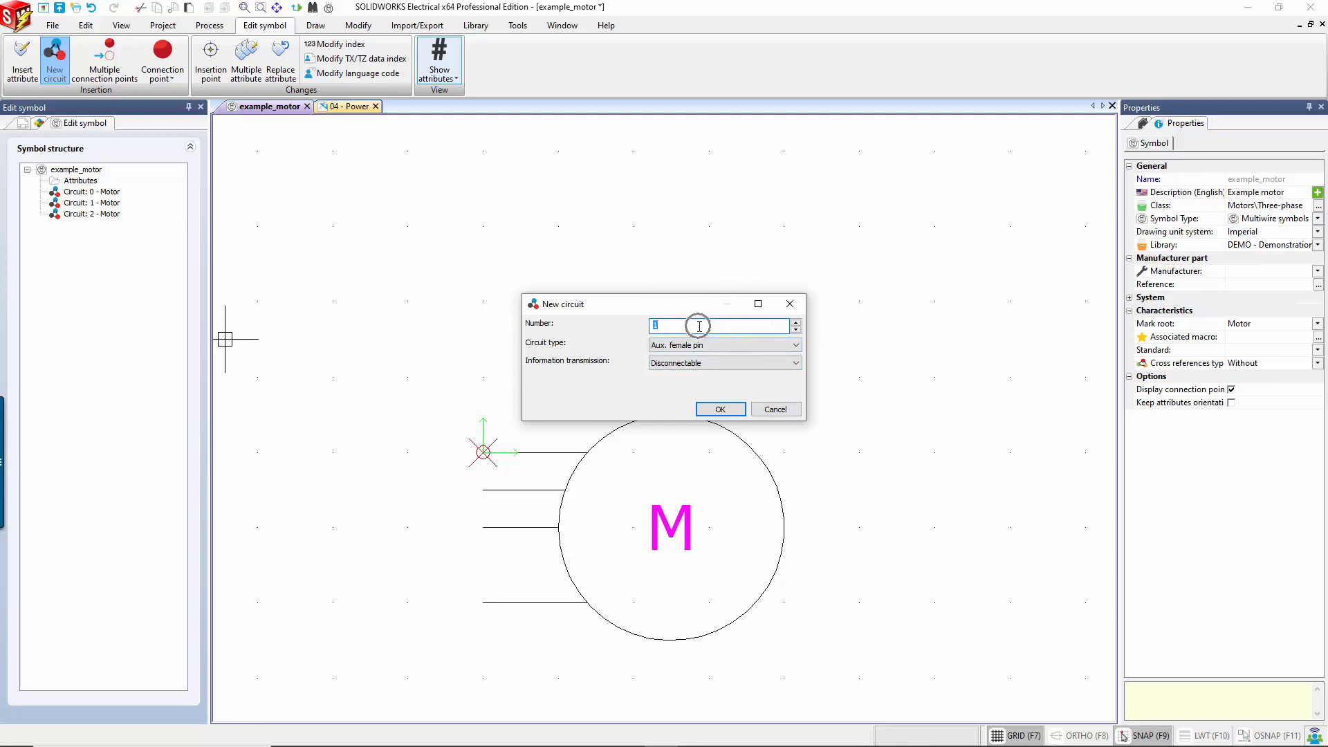
{"action": "left_click", "coordinate": [662, 348]}
{"action": "left_click", "coordinate": [663, 366]}
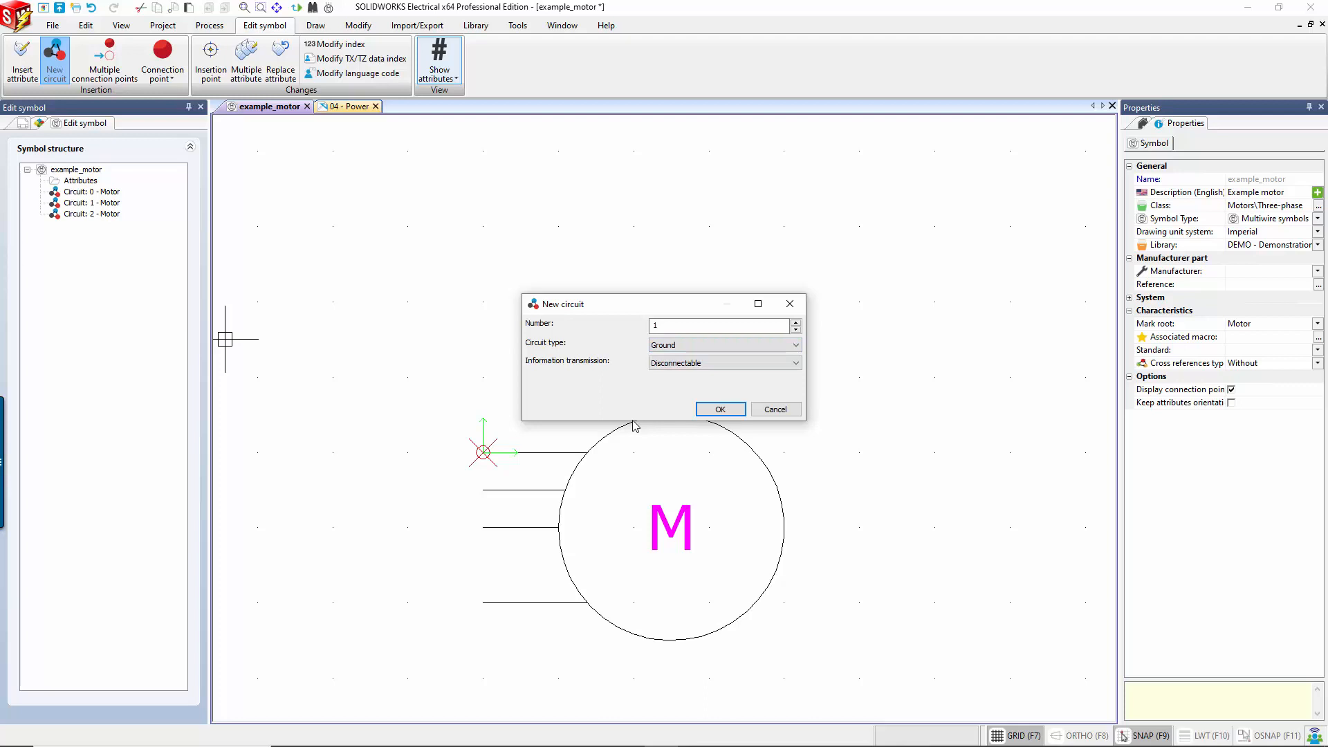
{"action": "left_click", "coordinate": [720, 409]}
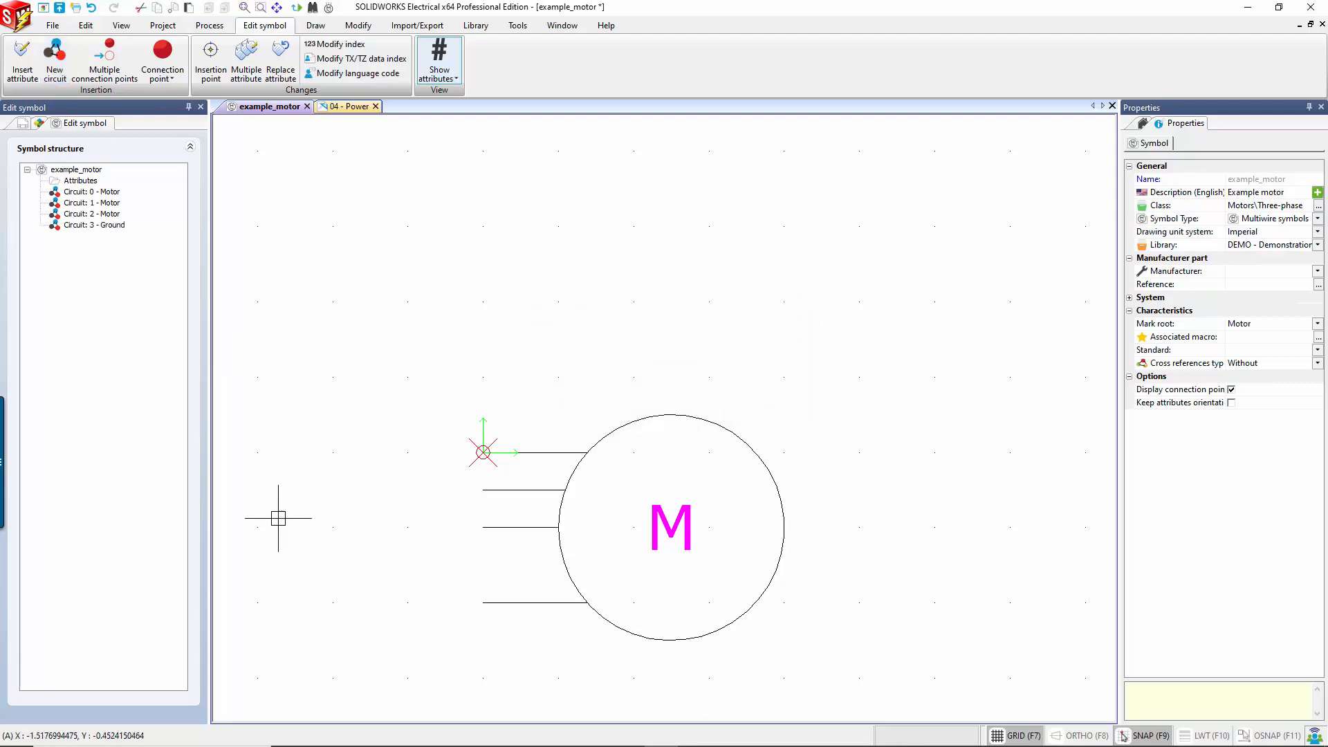
{"action": "left_click", "coordinate": [97, 225]}
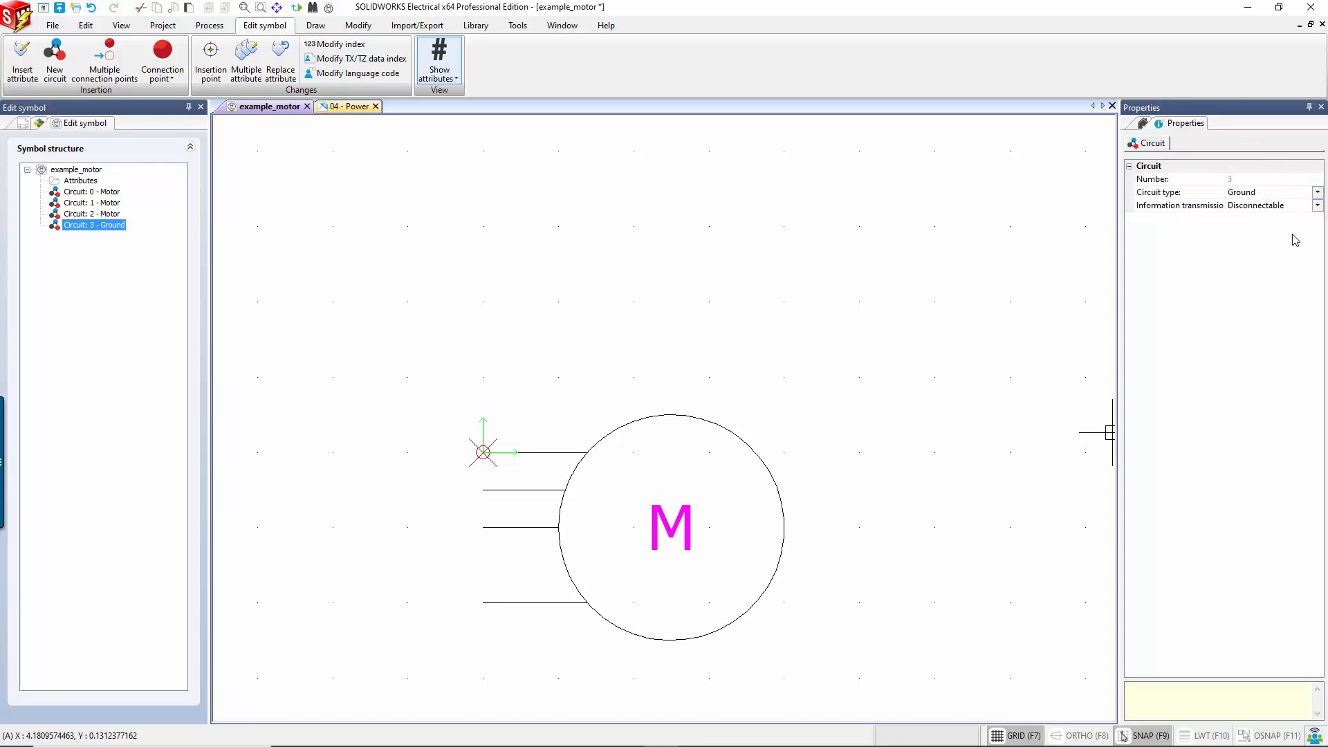
{"action": "left_click", "coordinate": [544, 228]}
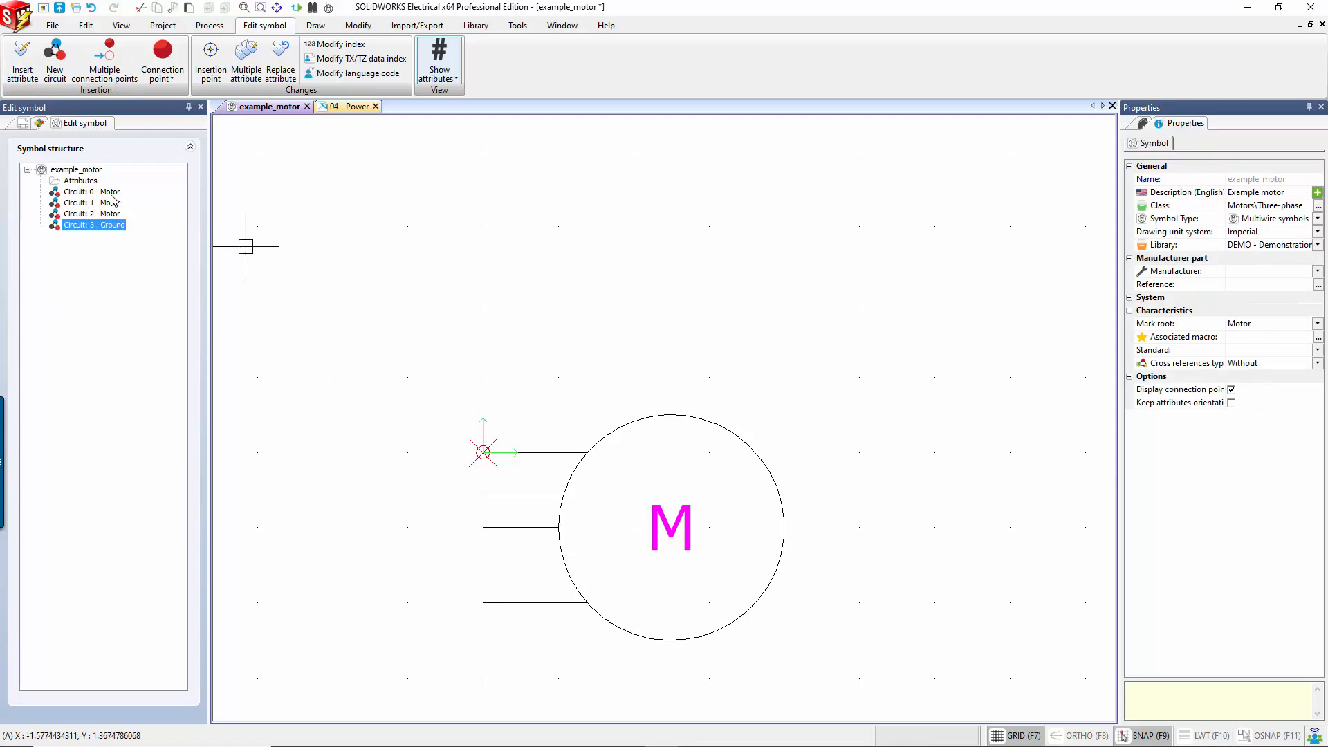
{"action": "left_click", "coordinate": [109, 286]}
{"action": "left_click_drag", "start_coordinate": [121, 293], "coordinate": [109, 253]}
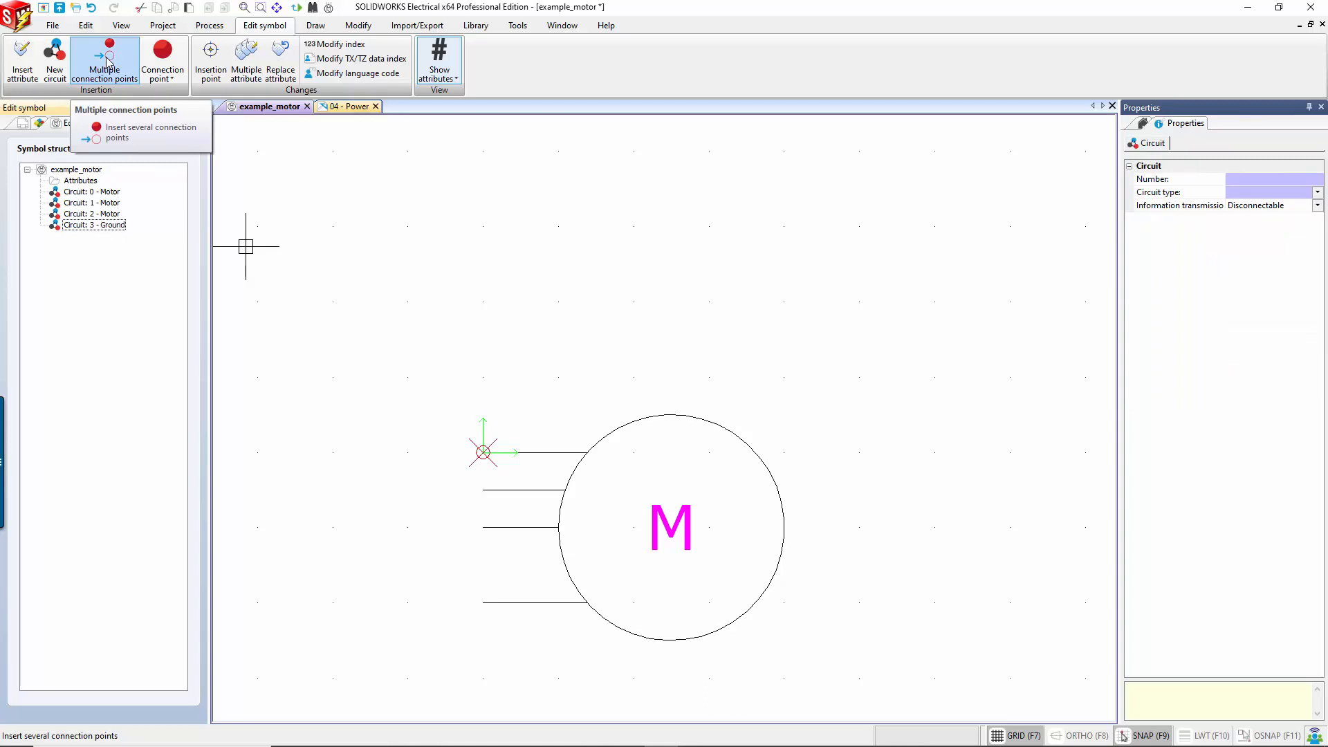
- Define a multiple connection point insertion entry of type Motor with 3 circuits and 1 terminal per circuit
{"action": "left_click", "coordinate": [108, 62]}
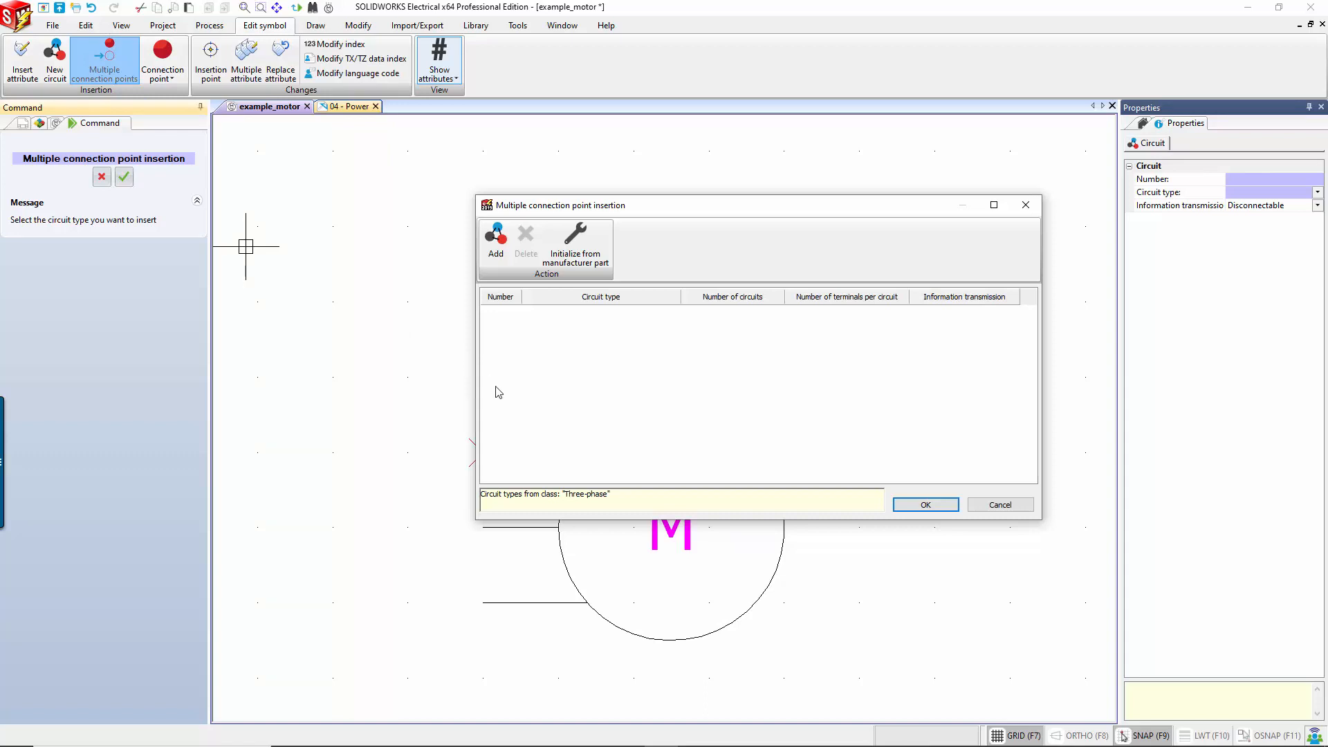
{"action": "left_click", "coordinate": [493, 242]}
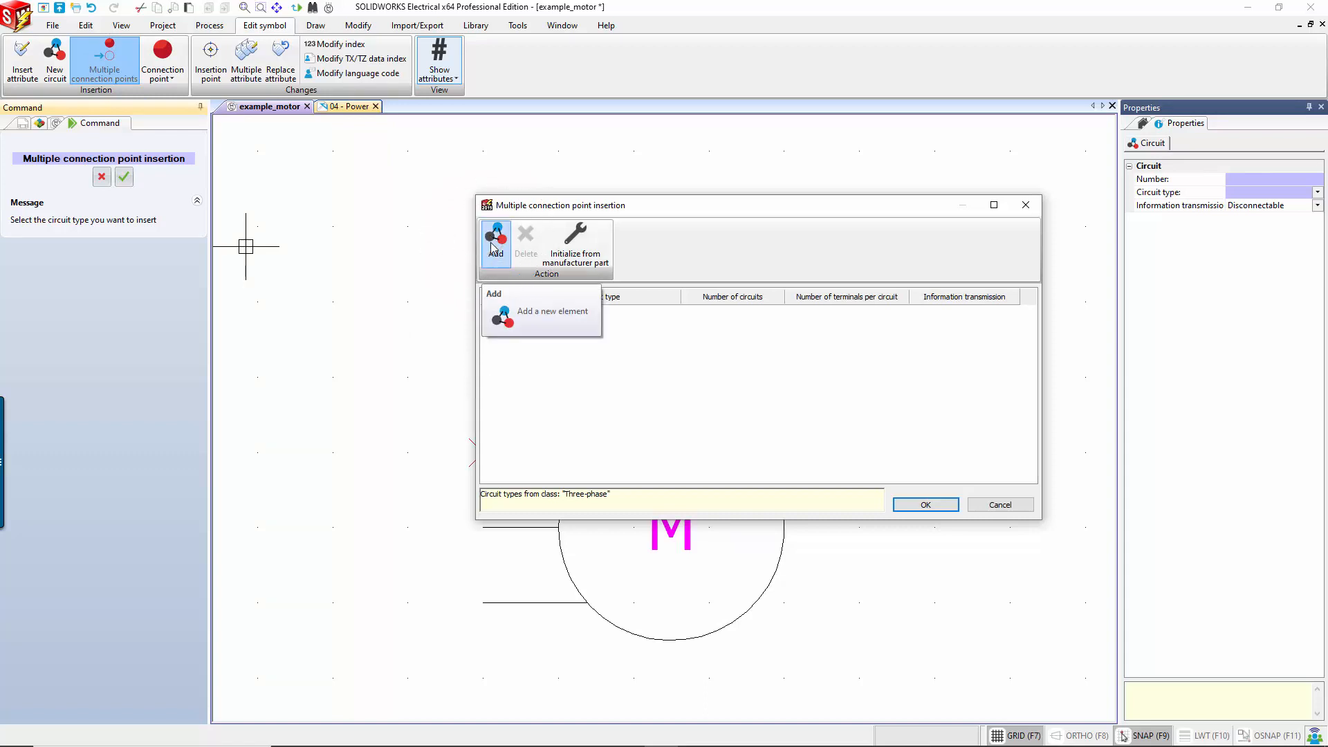
{"action": "left_click", "coordinate": [493, 246]}
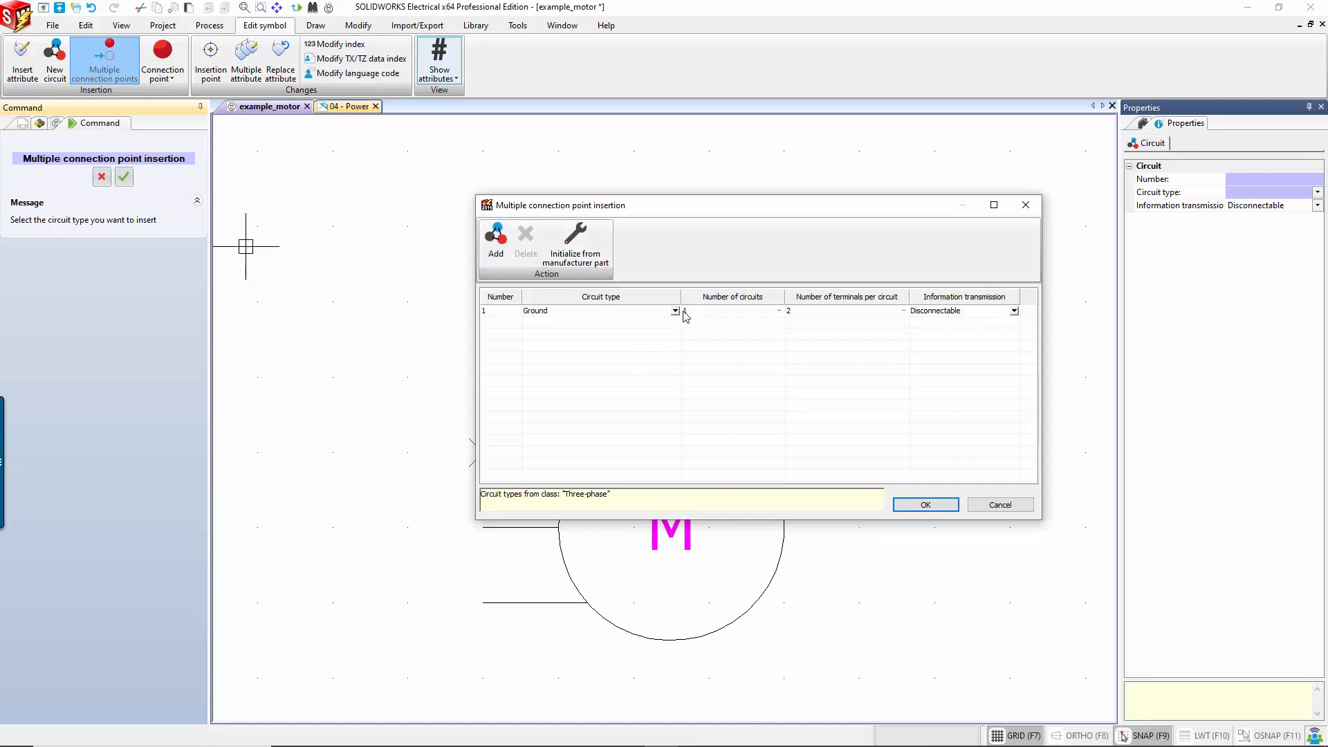
{"action": "left_click", "coordinate": [674, 310]}
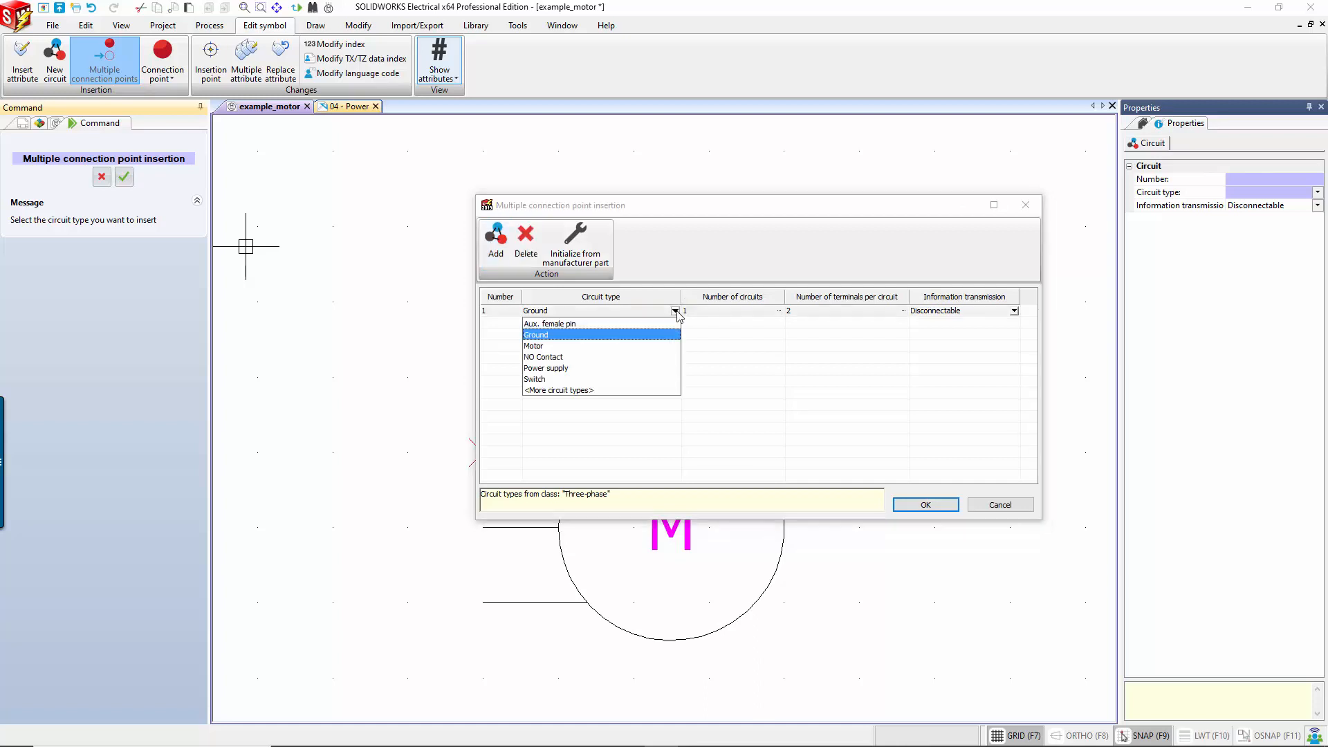
{"action": "left_click", "coordinate": [561, 346]}
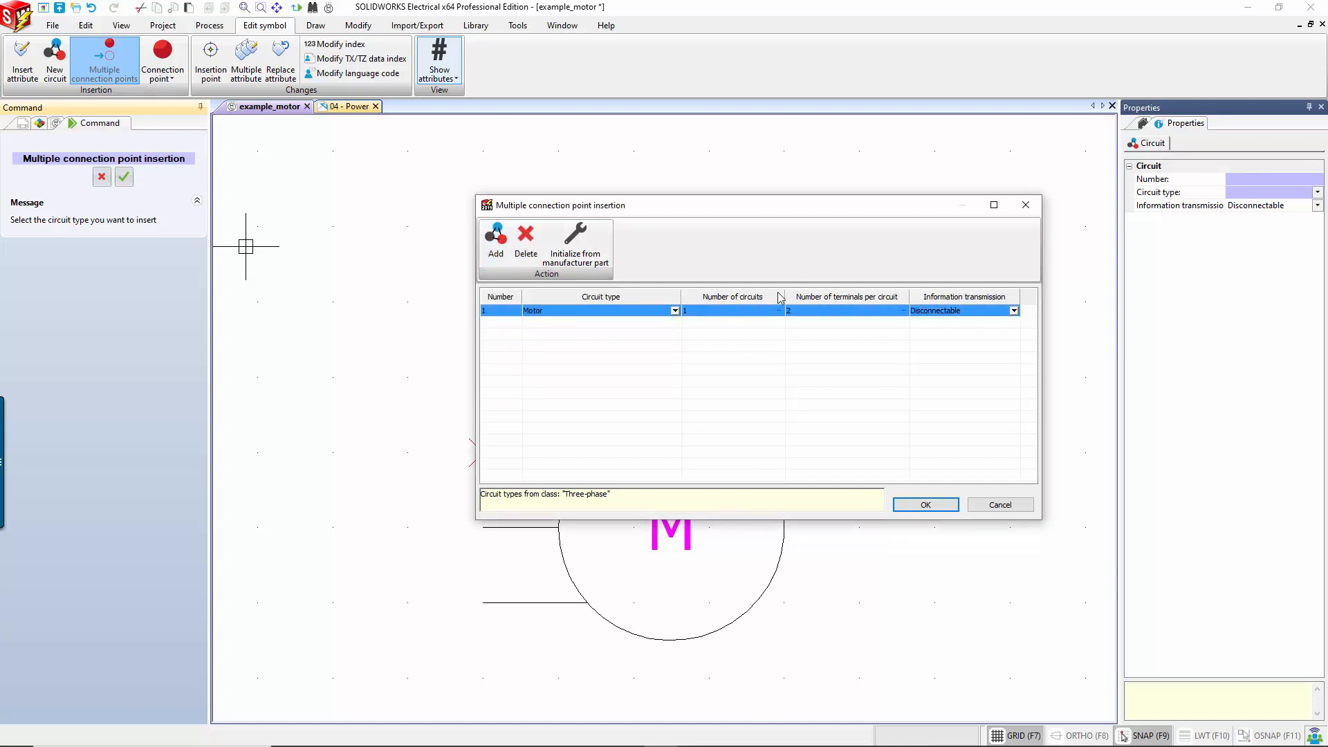
{"action": "left_click", "coordinate": [751, 311]}
{"action": "type", "text": "3"}
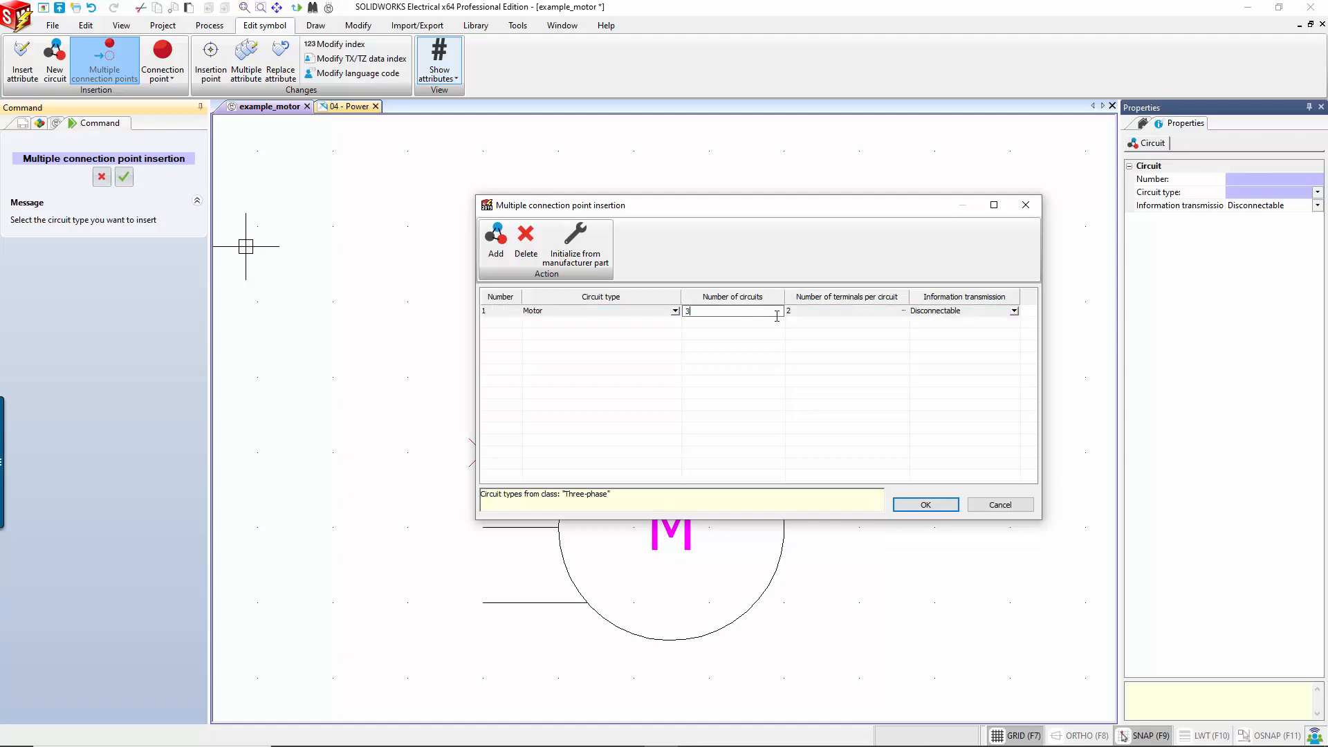
{"action": "left_click", "coordinate": [816, 315]}
{"action": "type", "text": "1"}
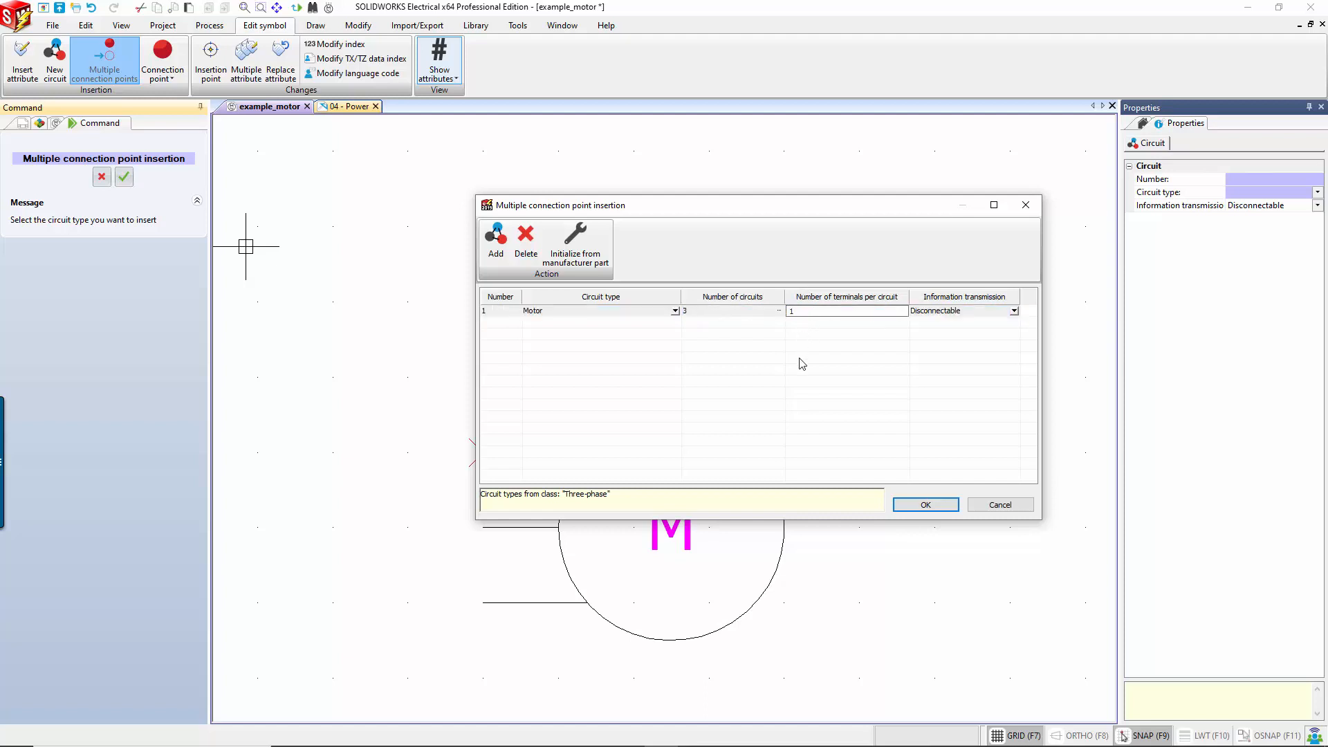
{"action": "left_click", "coordinate": [827, 405]}
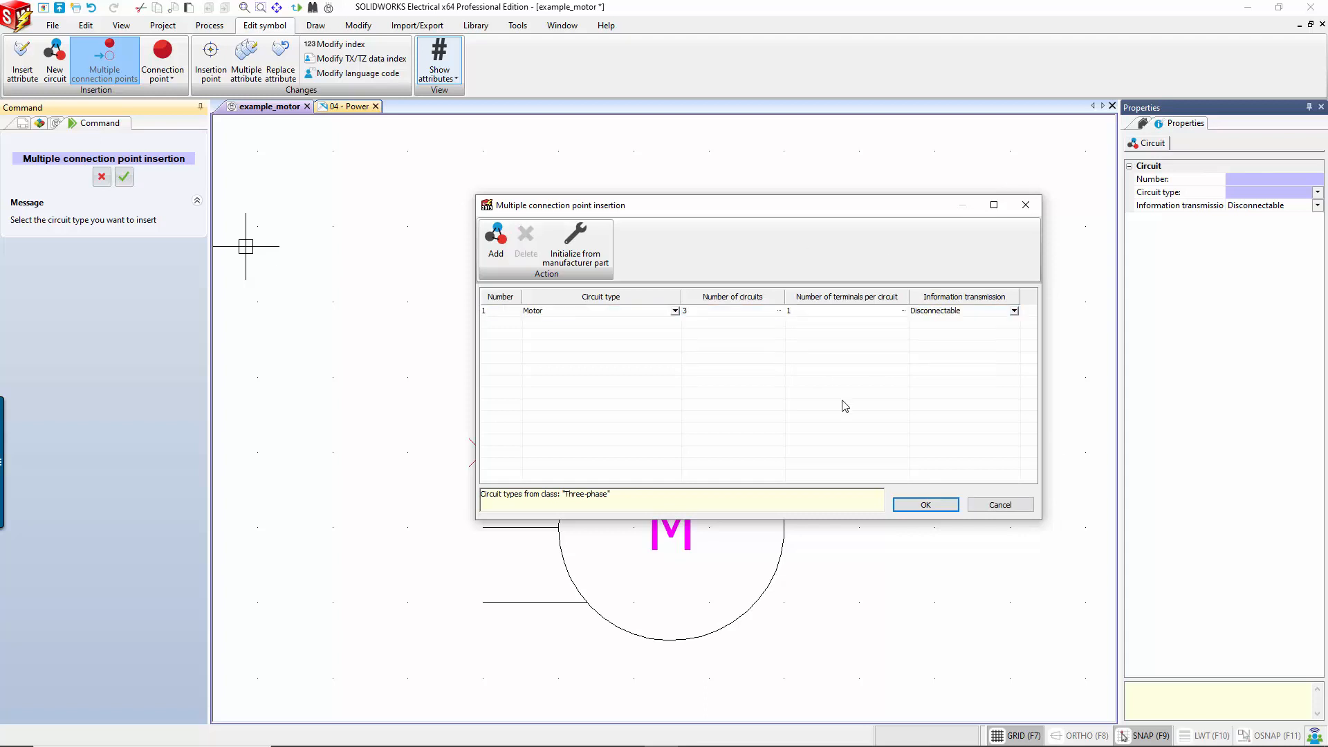
- Add a Ground entry with 1 terminal per circuit to the multiple connection point insertion, and cancel the insertion
{"action": "left_click", "coordinate": [496, 239]}
{"action": "left_click", "coordinate": [564, 314]}
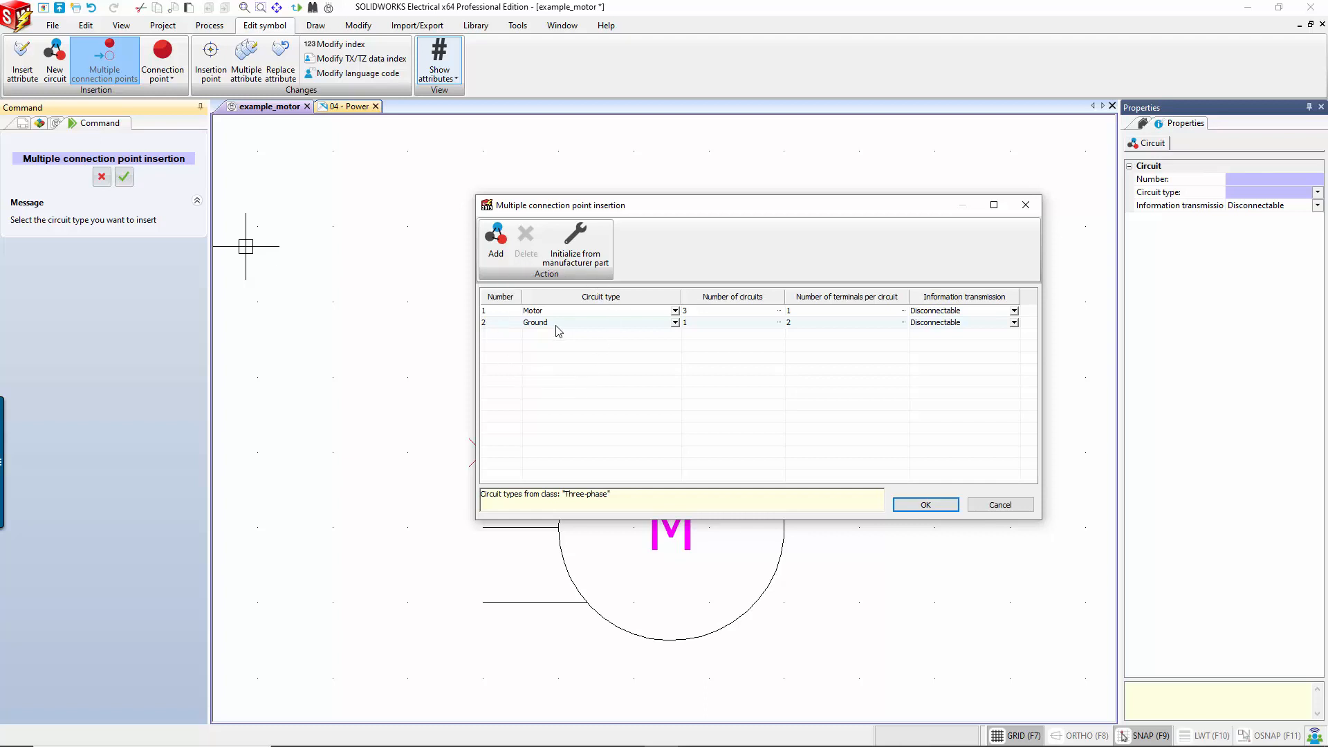
{"action": "left_click", "coordinate": [556, 326]}
{"action": "left_click", "coordinate": [802, 325]}
{"action": "type", "text": "1"}
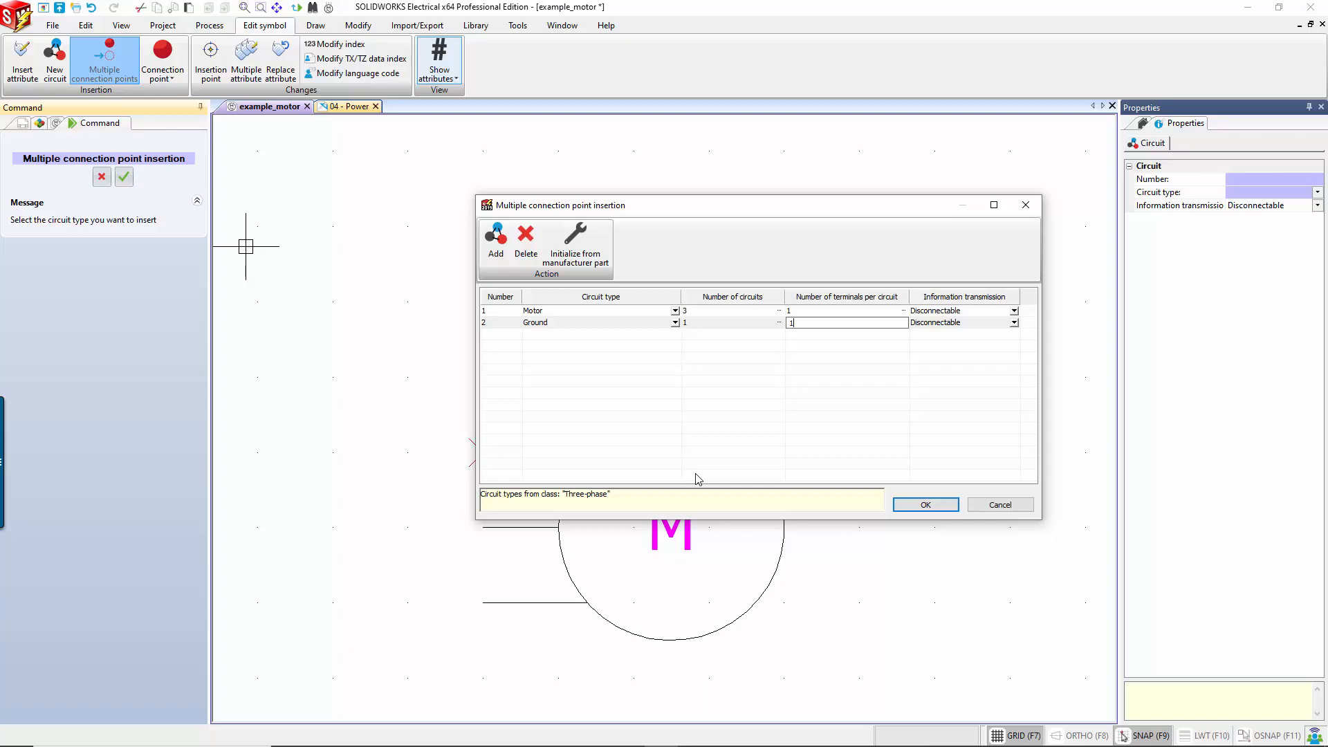
{"action": "left_click", "coordinate": [564, 243]}
{"action": "left_click", "coordinate": [998, 505]}
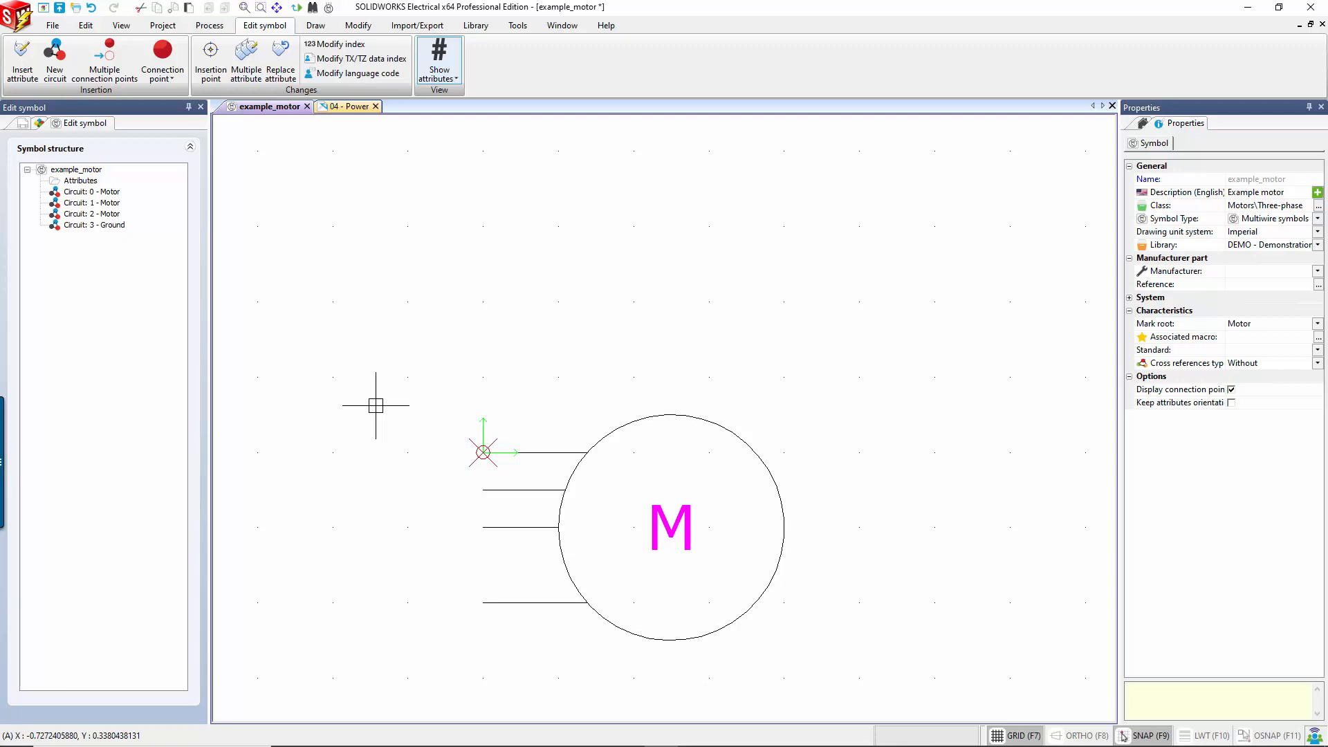
- Insert an Undefined connection point for Circuit 0 at the outer end of the uppermost lead, rotated to face away from the motor
{"action": "left_click", "coordinate": [109, 203]}
{"action": "left_click", "coordinate": [104, 194]}
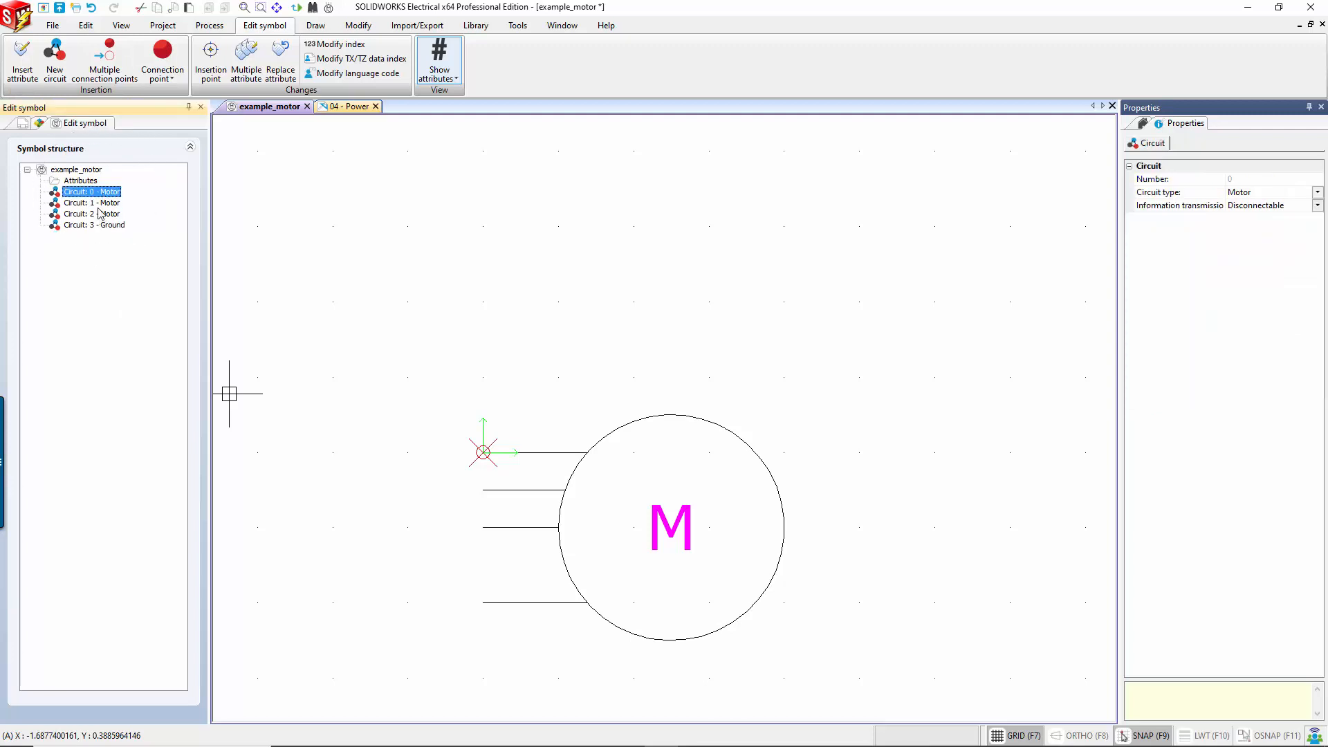
{"action": "left_click", "coordinate": [102, 203]}
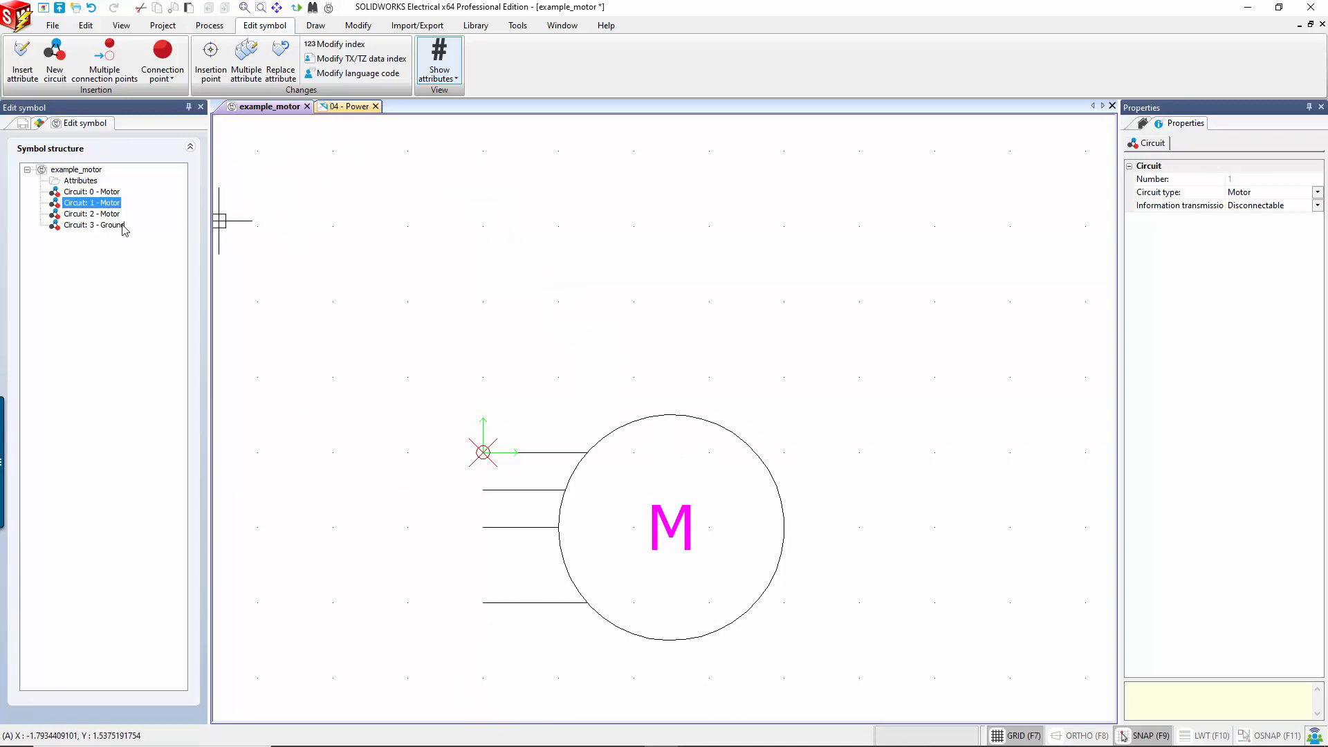
{"action": "left_click", "coordinate": [90, 192]}
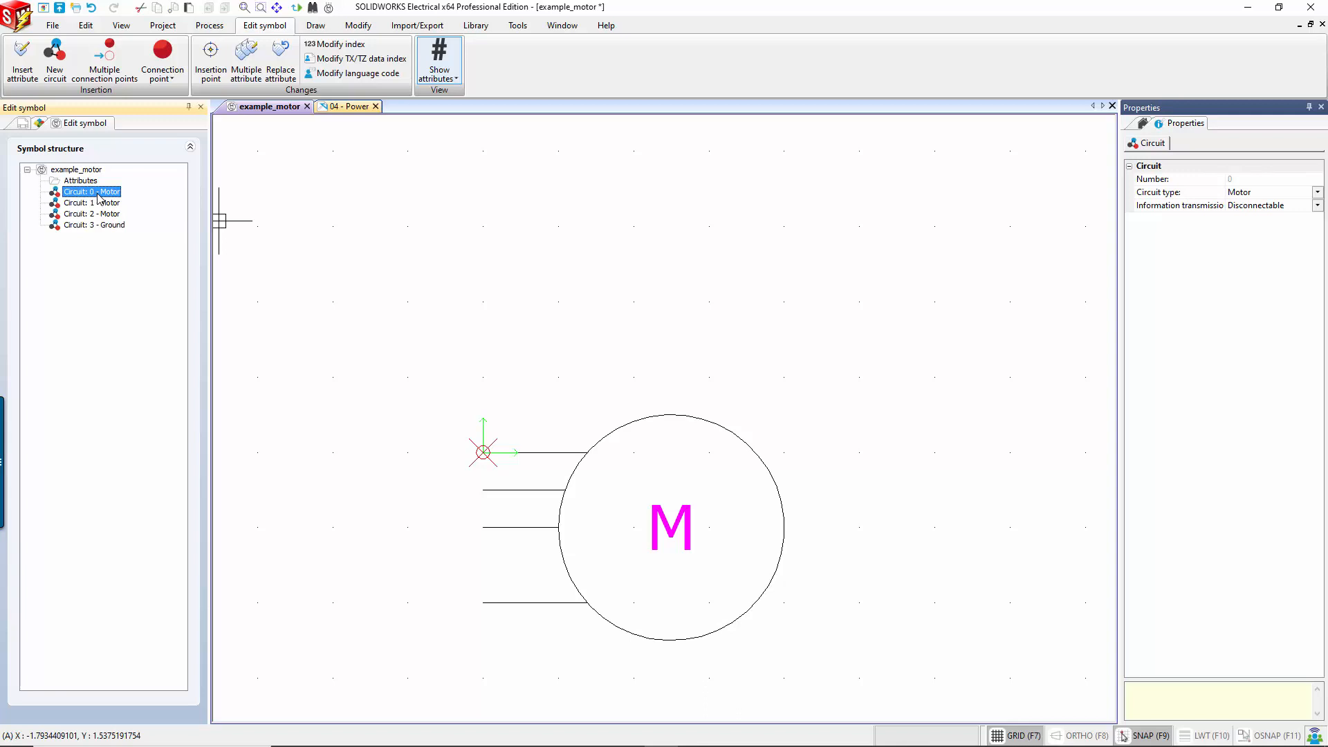
{"action": "right_click", "coordinate": [98, 193]}
{"action": "mouse_move", "coordinate": [128, 204]}
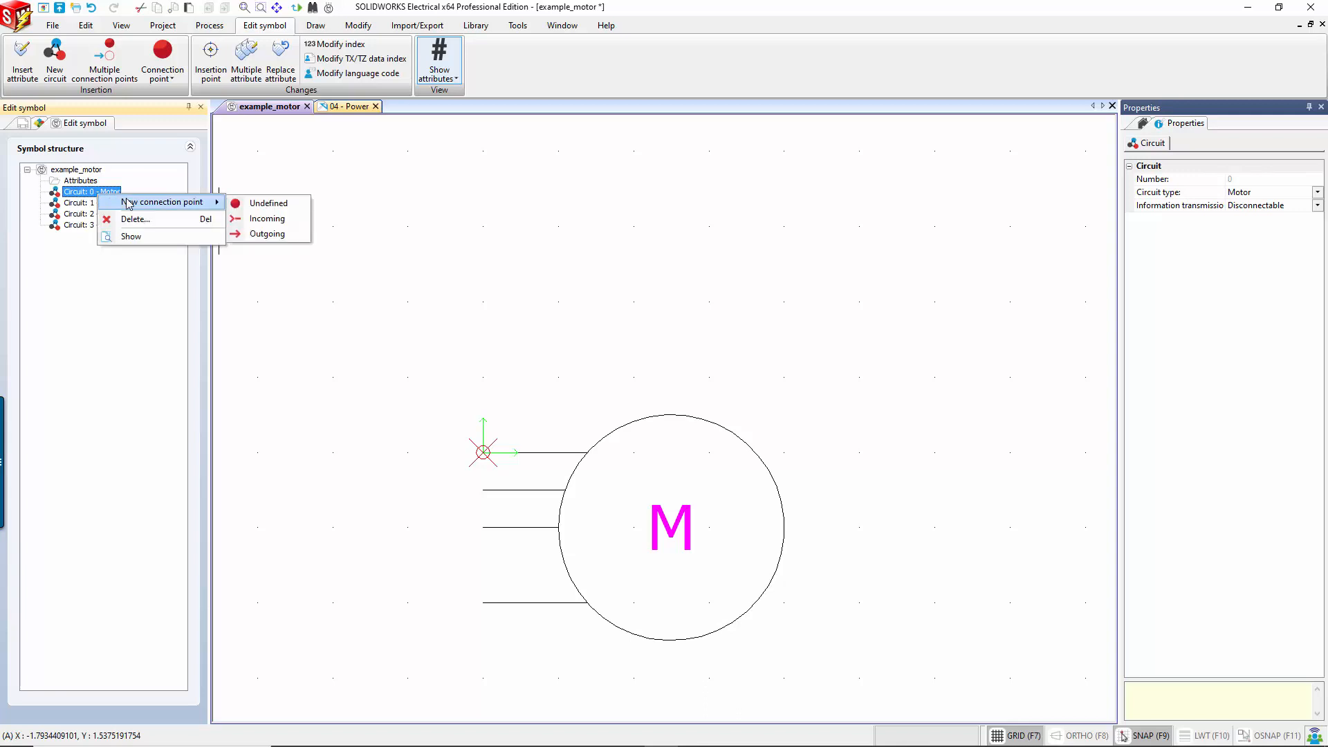
{"action": "left_click", "coordinate": [252, 207]}
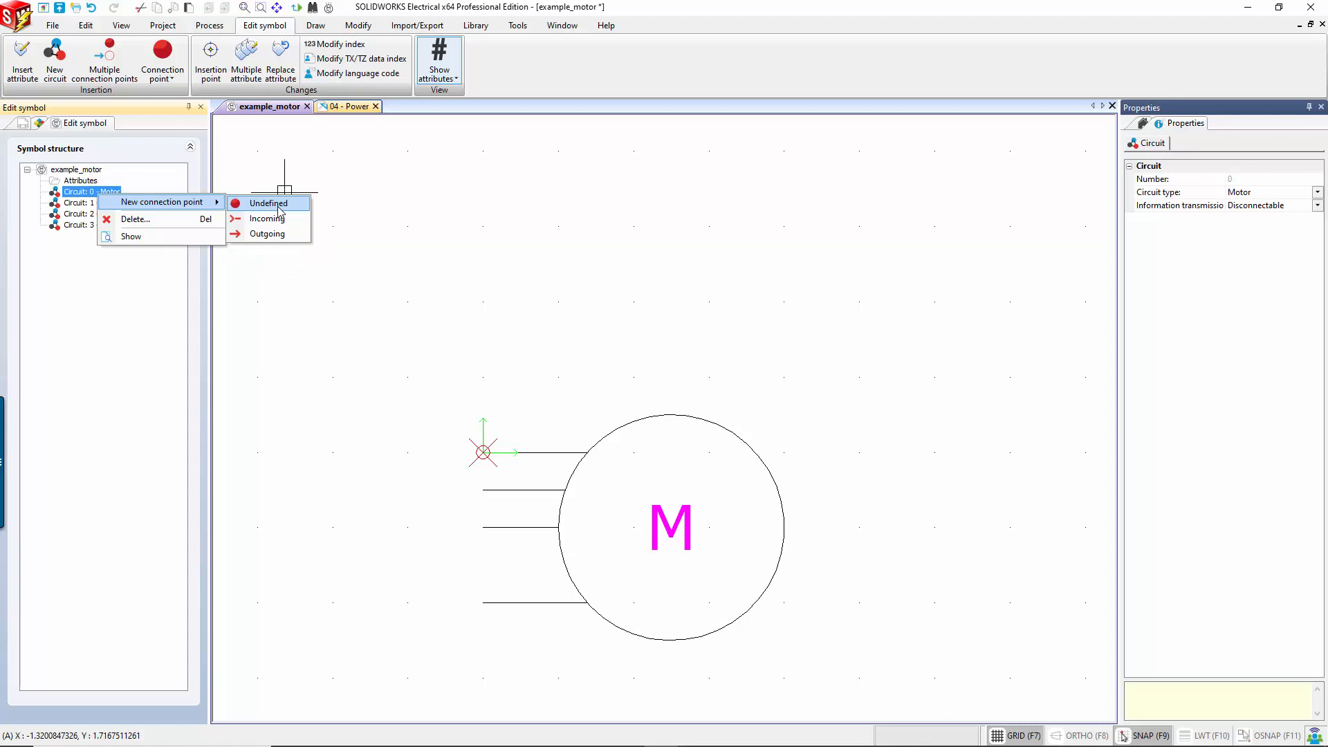
{"action": "left_click", "coordinate": [269, 204]}
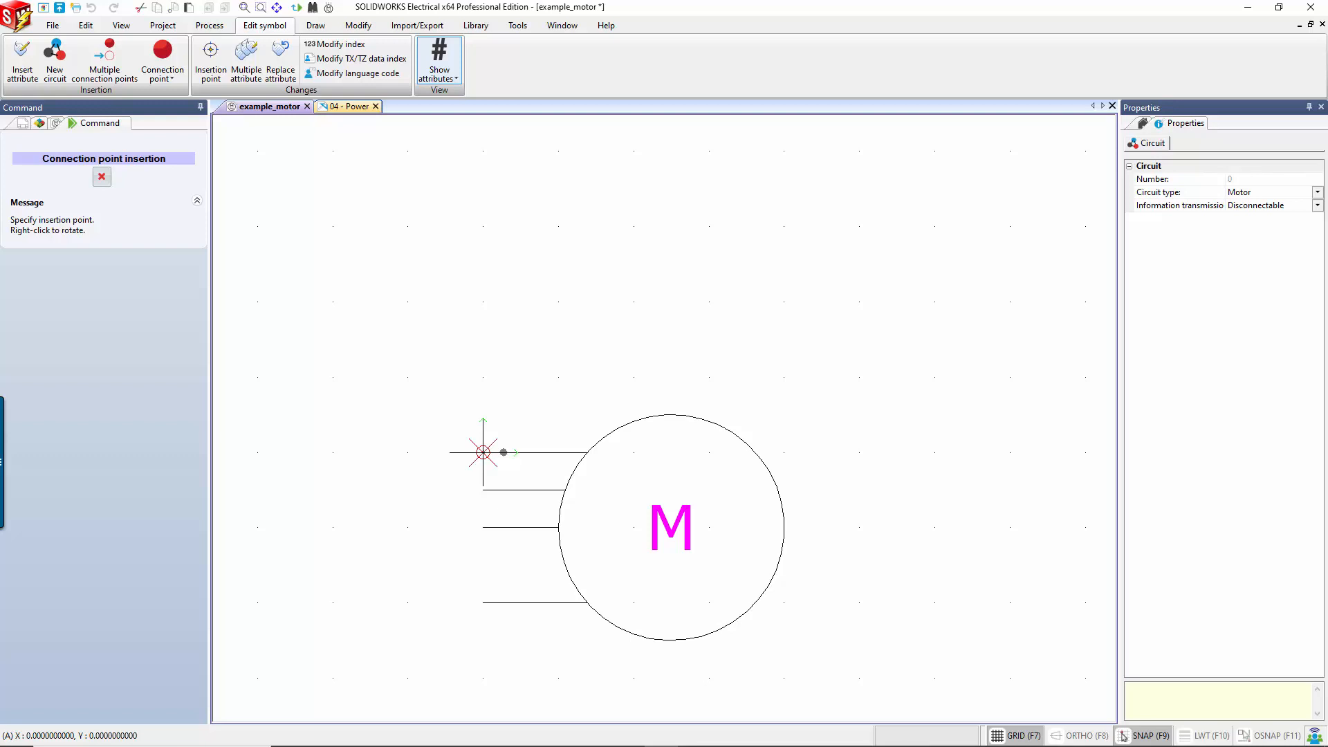
{"action": "right_click", "coordinate": [483, 452]}
{"action": "right_click", "coordinate": [483, 452]}
{"action": "left_click", "coordinate": [484, 452]}
- Insert an Undefined connection point for Circuit 1 at the outer end of the second lead
{"action": "scroll", "coordinate": [421, 456], "scroll_direction": "up", "scroll_amount": 2}
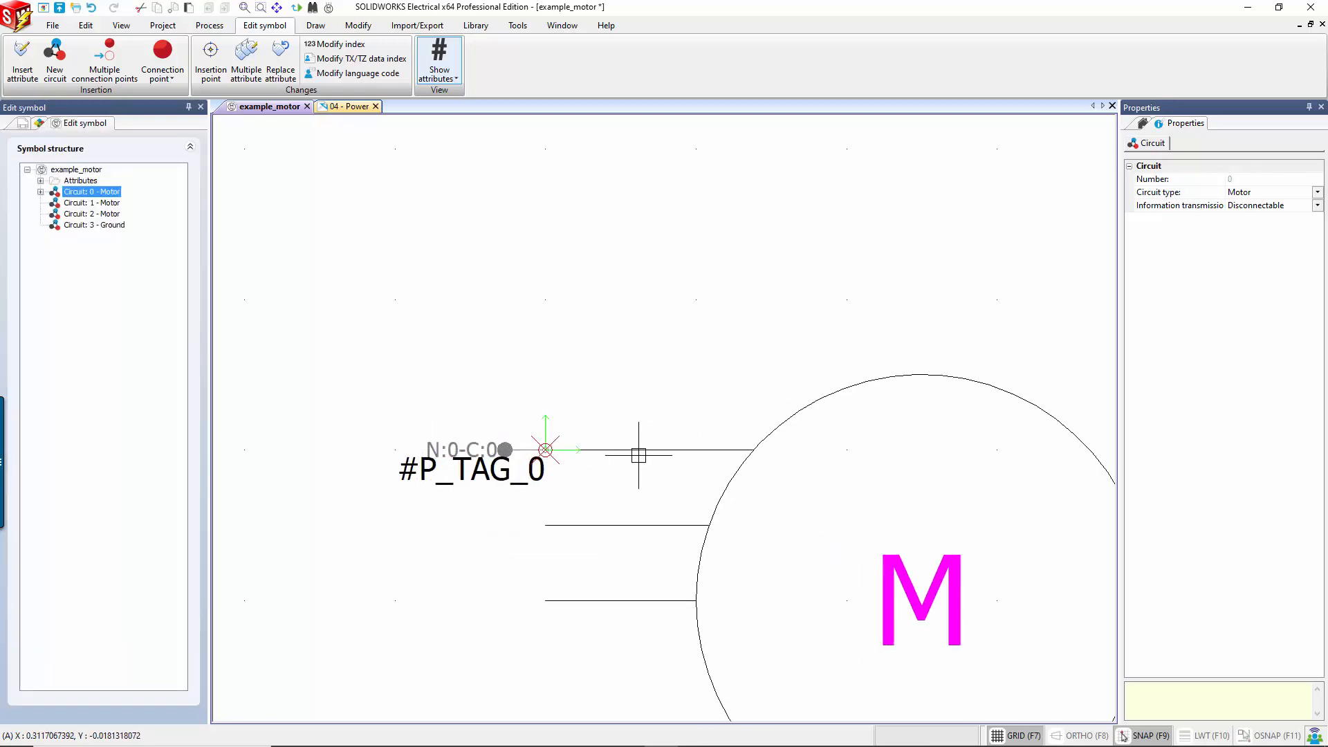
{"action": "scroll", "coordinate": [516, 401], "scroll_direction": "up", "scroll_amount": 2}
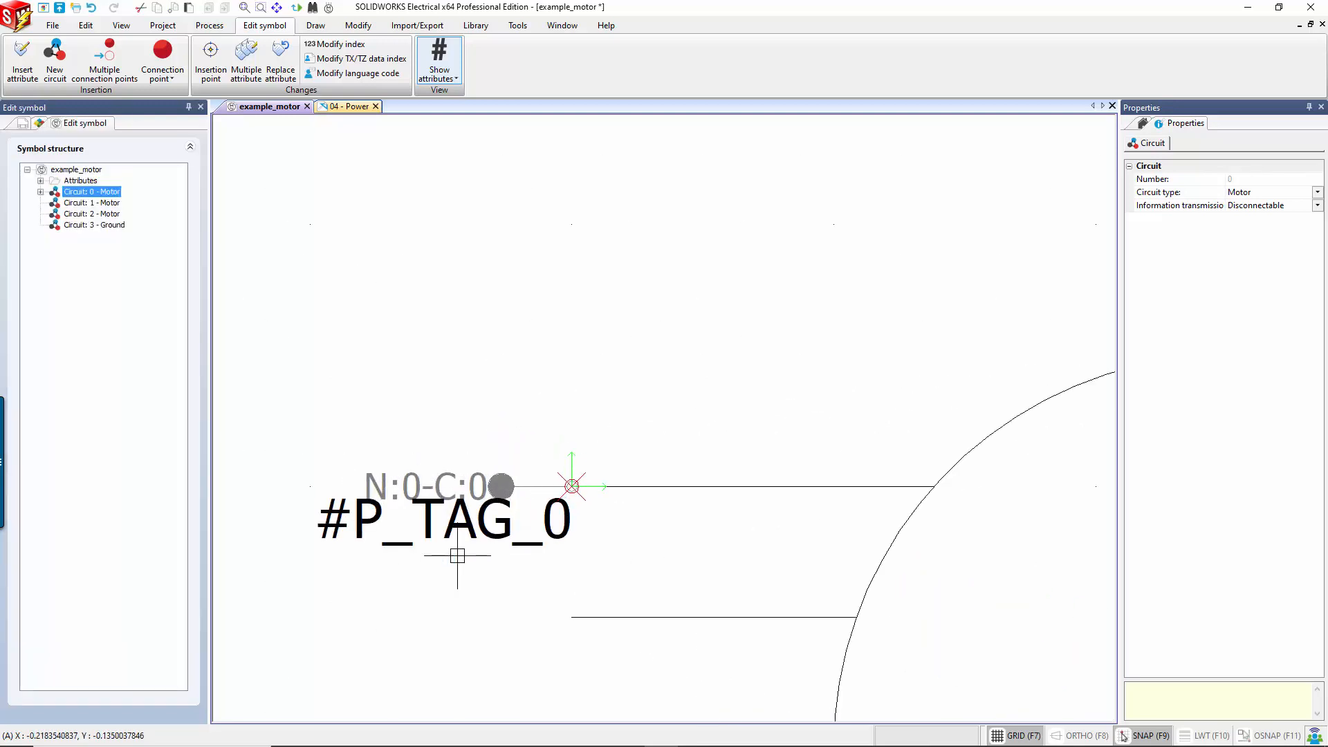
{"action": "left_click", "coordinate": [426, 510]}
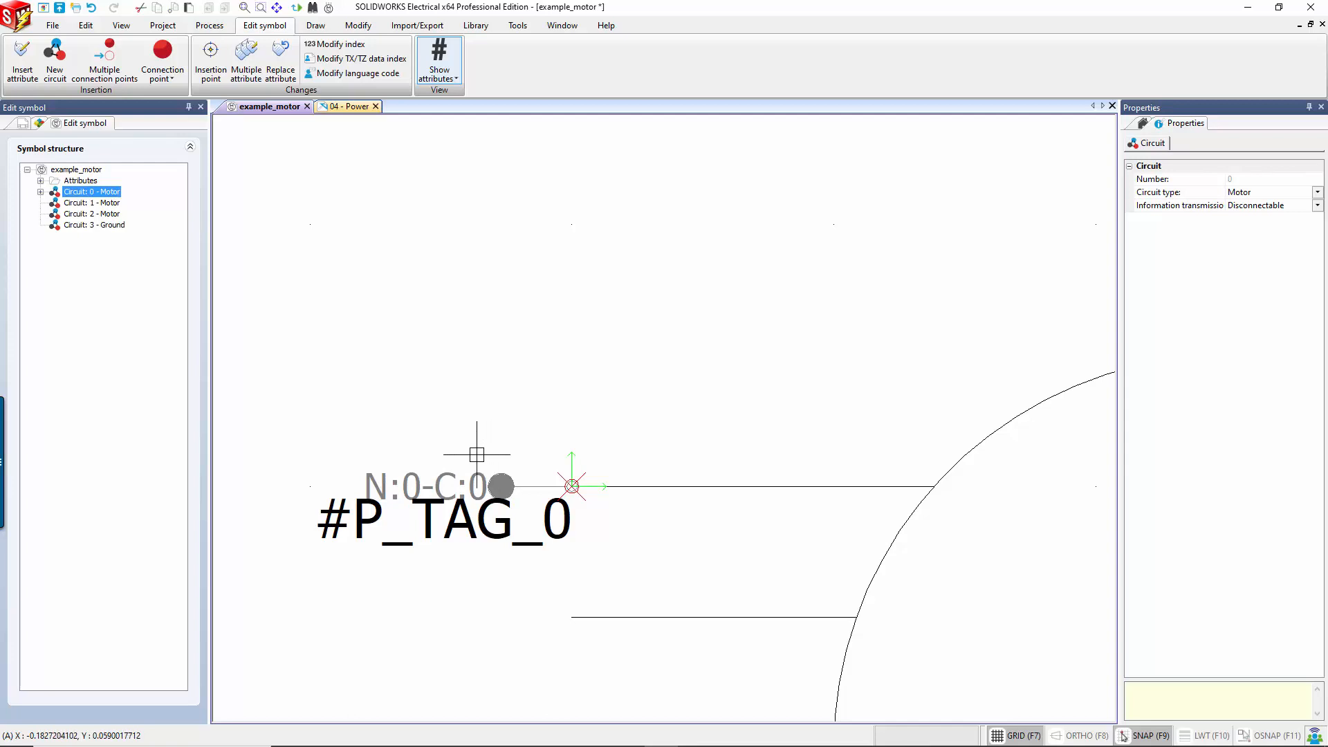
{"action": "middle_click_drag", "start_coordinate": [483, 607], "coordinate": [454, 138]}
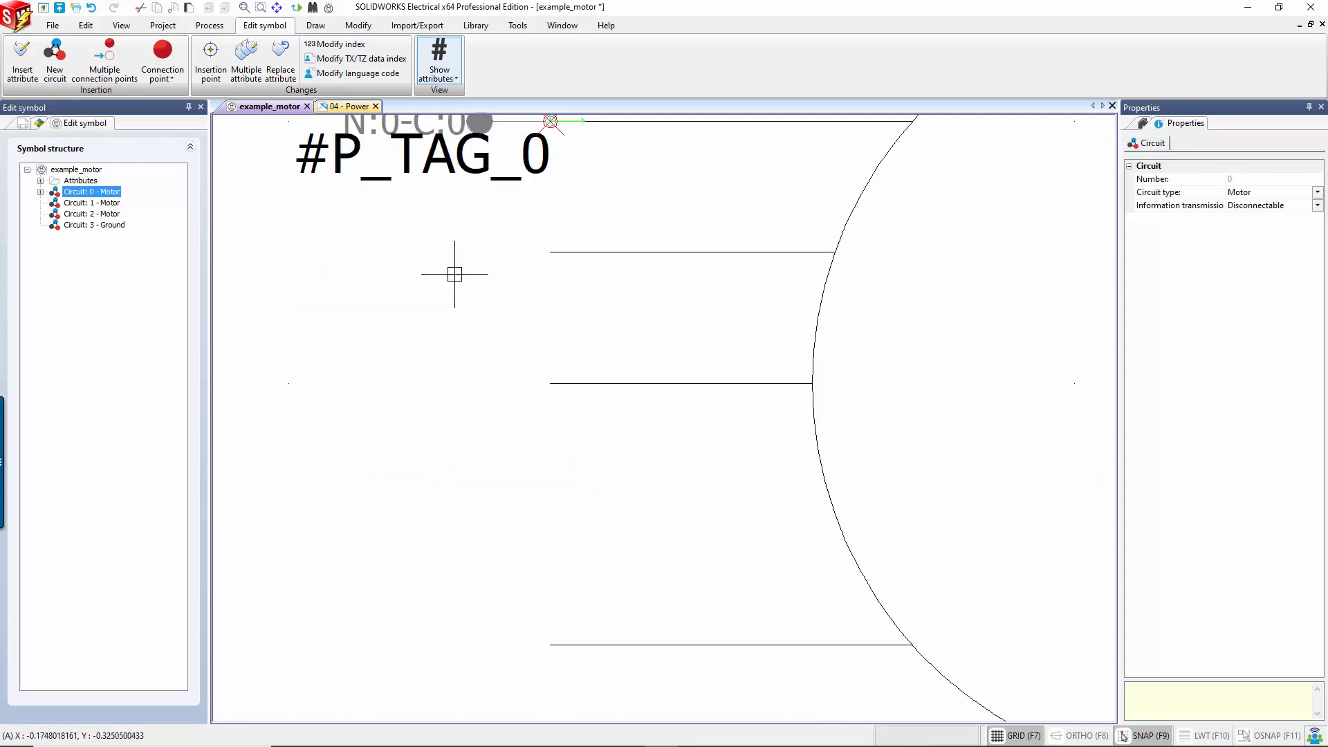
{"action": "middle_click_drag", "start_coordinate": [487, 422], "coordinate": [500, 527]}
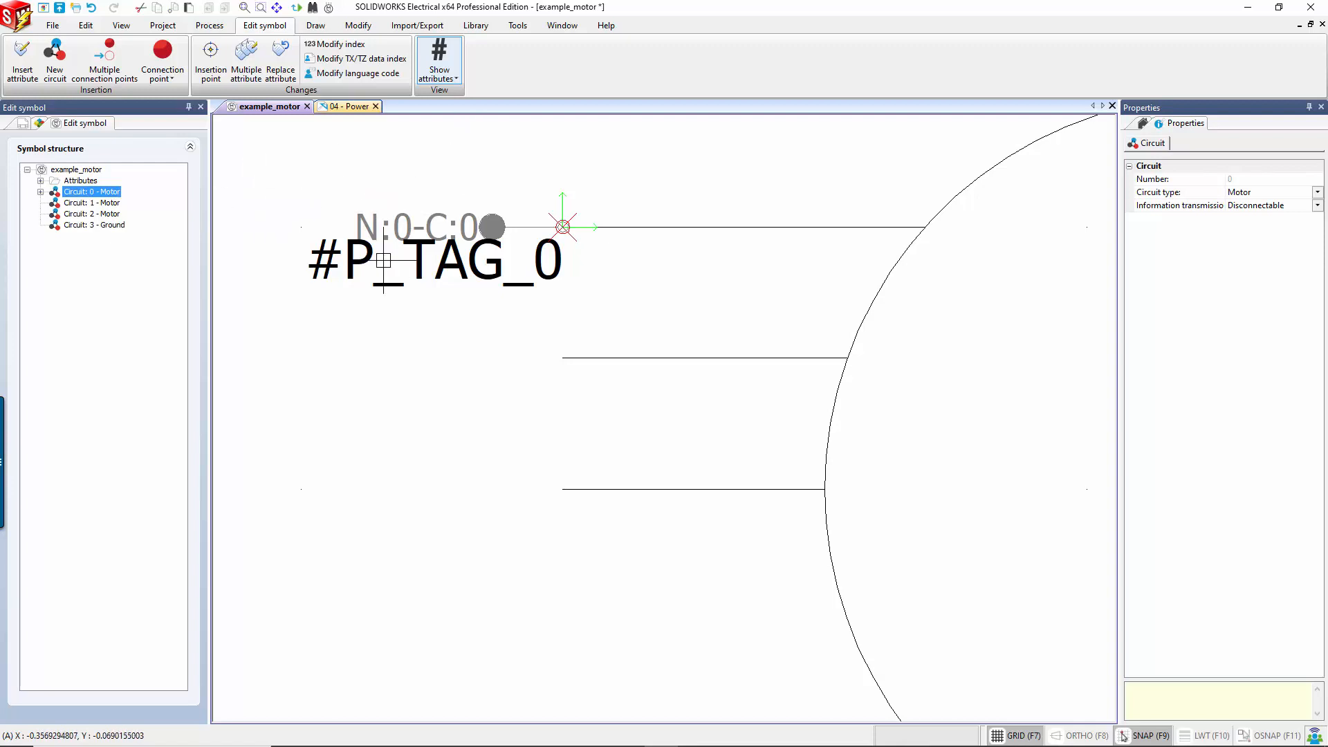
{"action": "scroll", "coordinate": [326, 282], "scroll_direction": "down", "scroll_amount": 2}
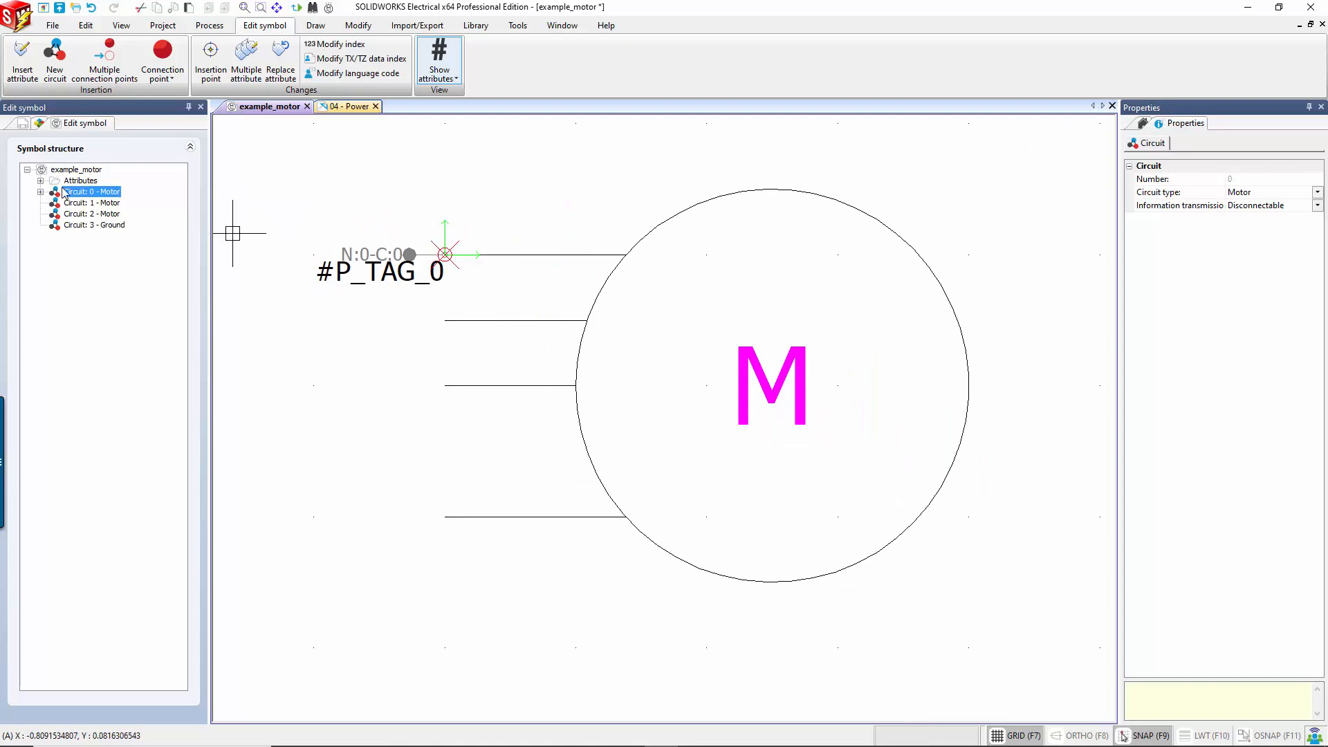
{"action": "right_click", "coordinate": [97, 202]}
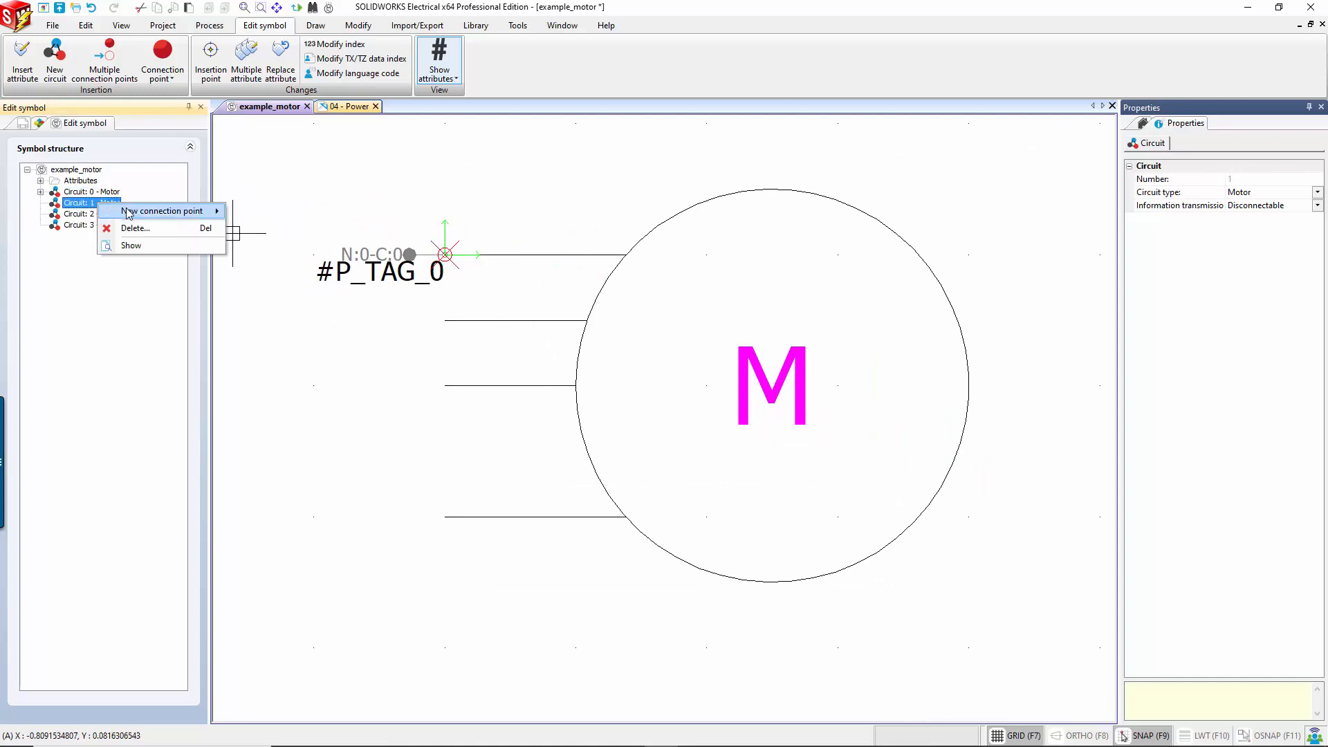
{"action": "mouse_move", "coordinate": [142, 214]}
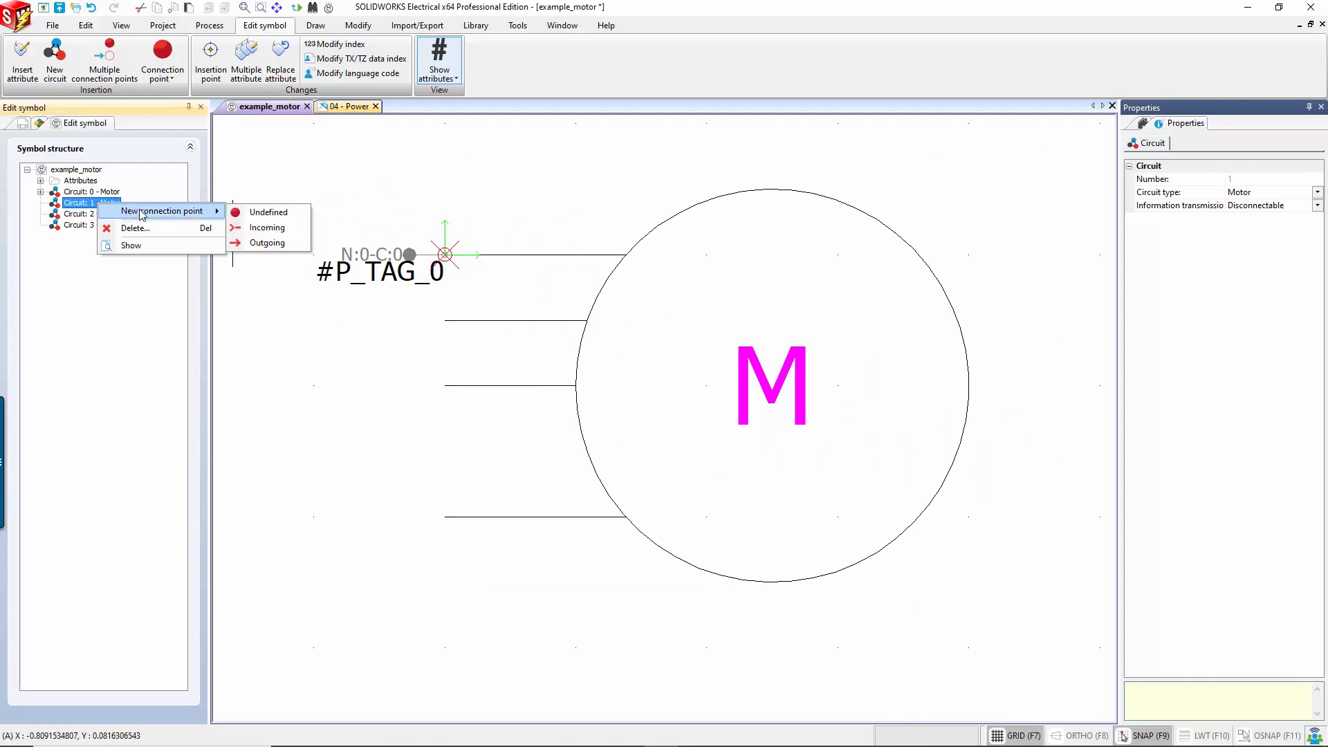
{"action": "left_click", "coordinate": [299, 215]}
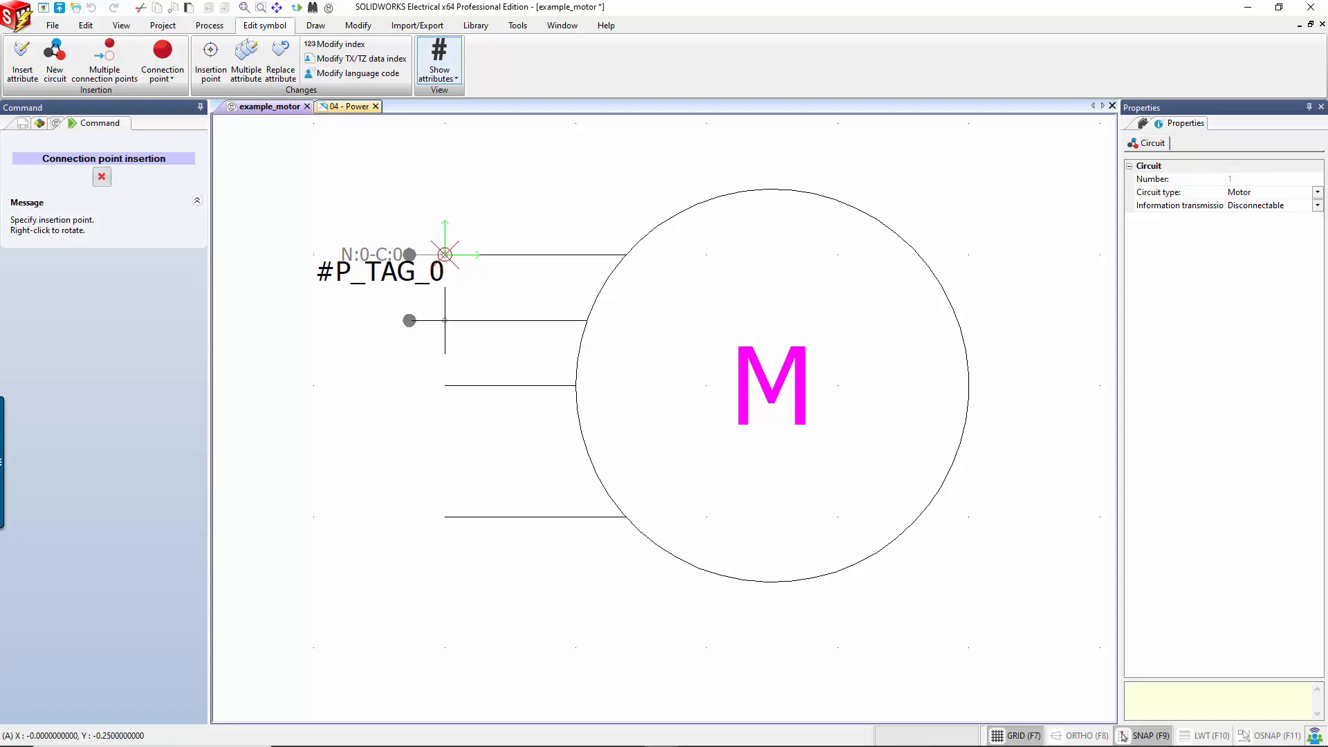
{"action": "left_click", "coordinate": [444, 320]}
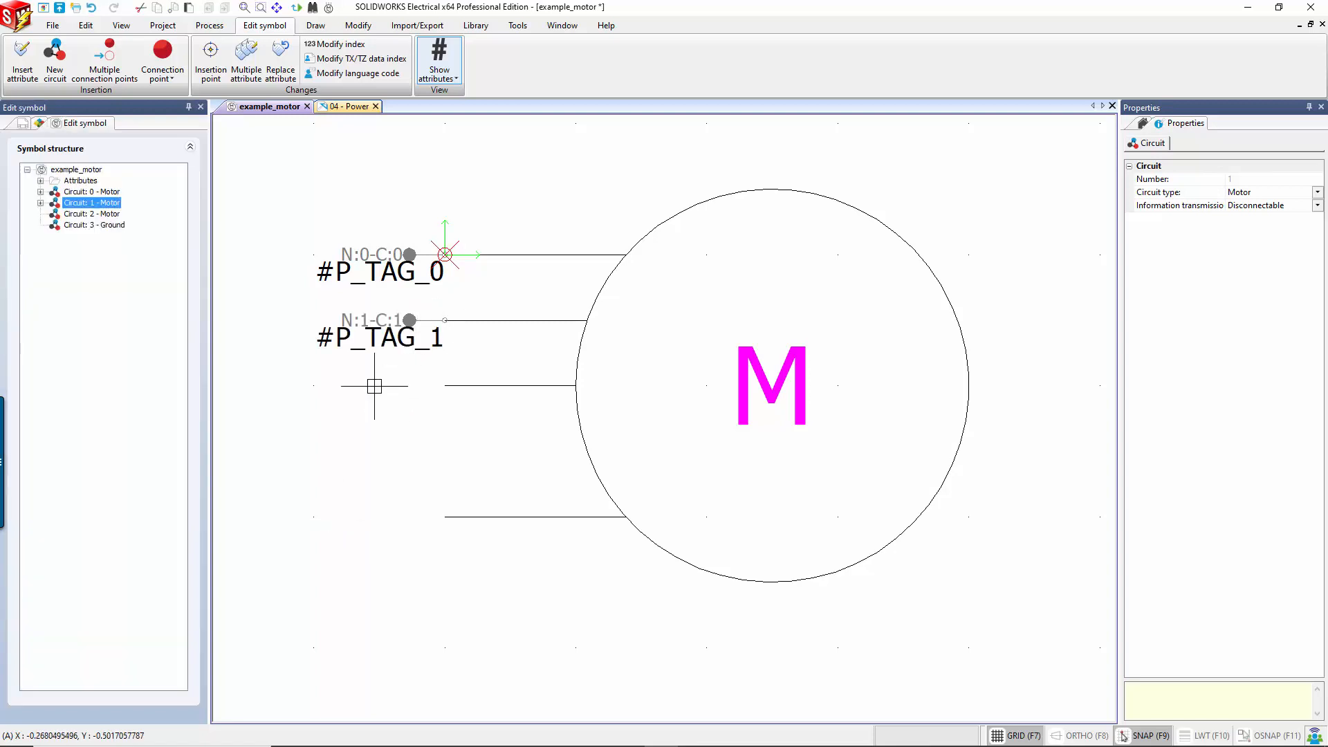
- Insert an Undefined connection point for Circuit 2 at the outer end of the third lead
{"action": "scroll", "coordinate": [361, 339], "scroll_direction": "up", "scroll_amount": 2}
{"action": "scroll", "coordinate": [360, 321], "scroll_direction": "up", "scroll_amount": 1}
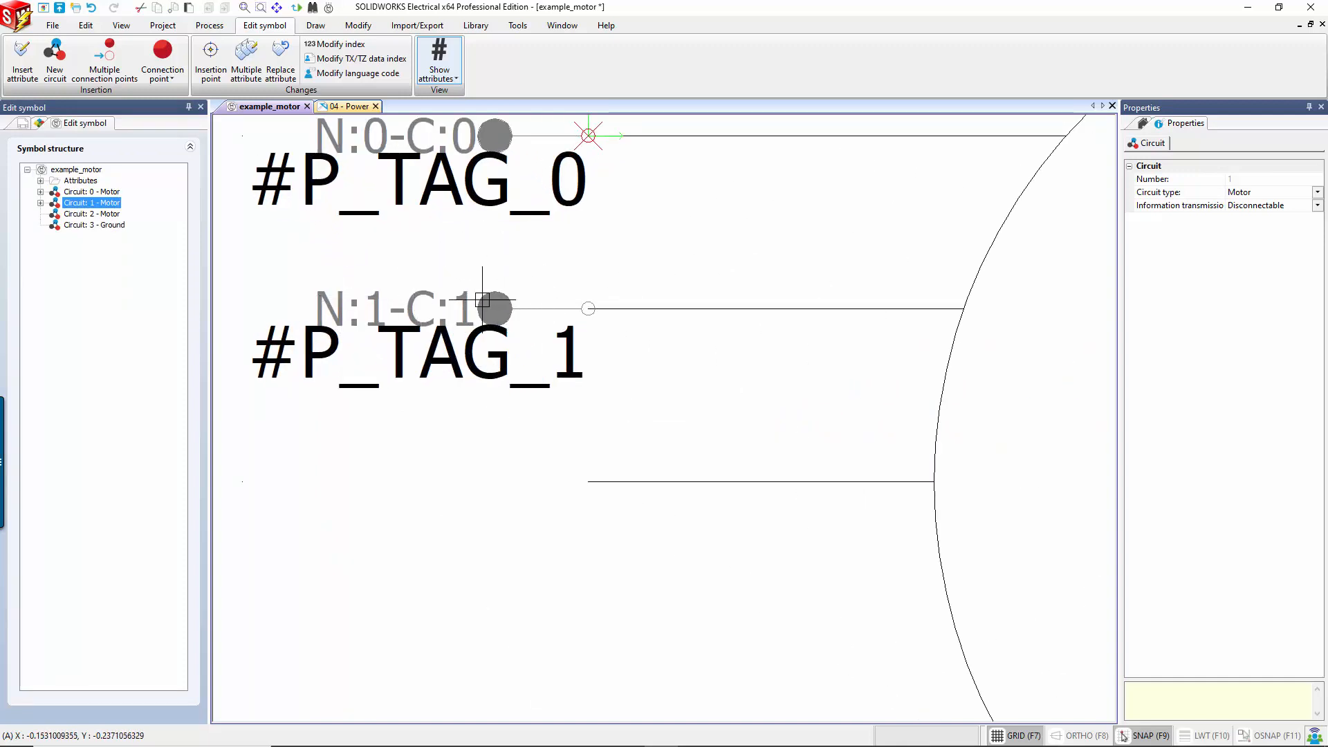
{"action": "right_click", "coordinate": [108, 216]}
{"action": "mouse_move", "coordinate": [134, 226]}
{"action": "left_click", "coordinate": [256, 232]}
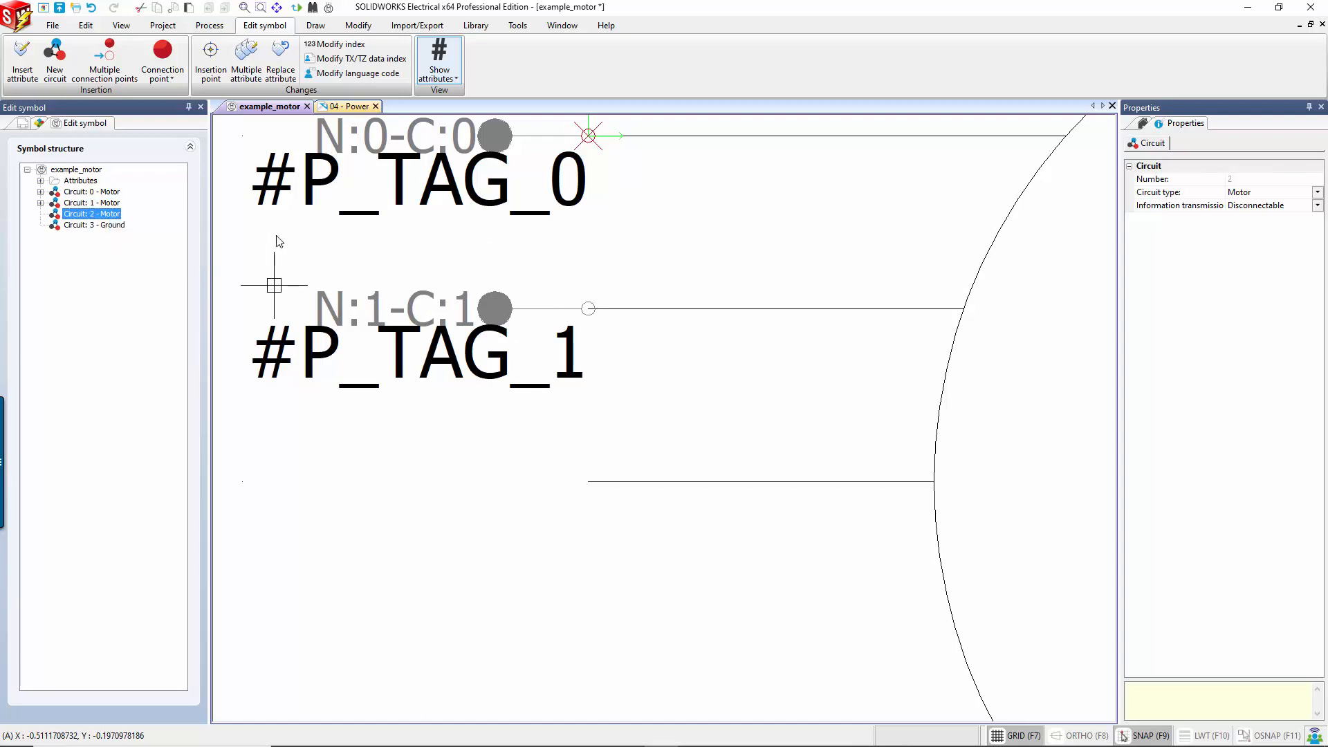
{"action": "left_click", "coordinate": [588, 481]}
- Insert an Undefined connection point for the Ground circuit at the outer end of the lowest lead
{"action": "scroll", "coordinate": [607, 454], "scroll_direction": "down", "scroll_amount": 2}
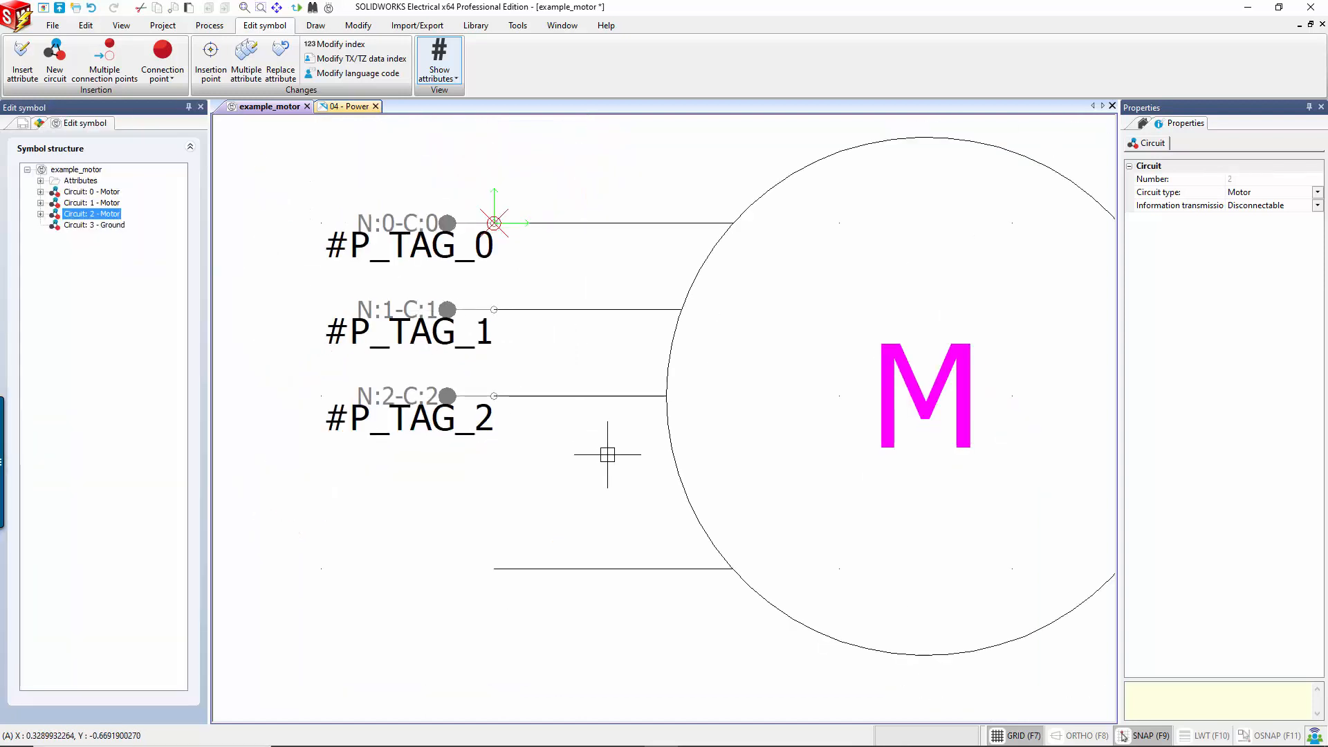
{"action": "right_click", "coordinate": [115, 226]}
{"action": "mouse_move", "coordinate": [178, 237]}
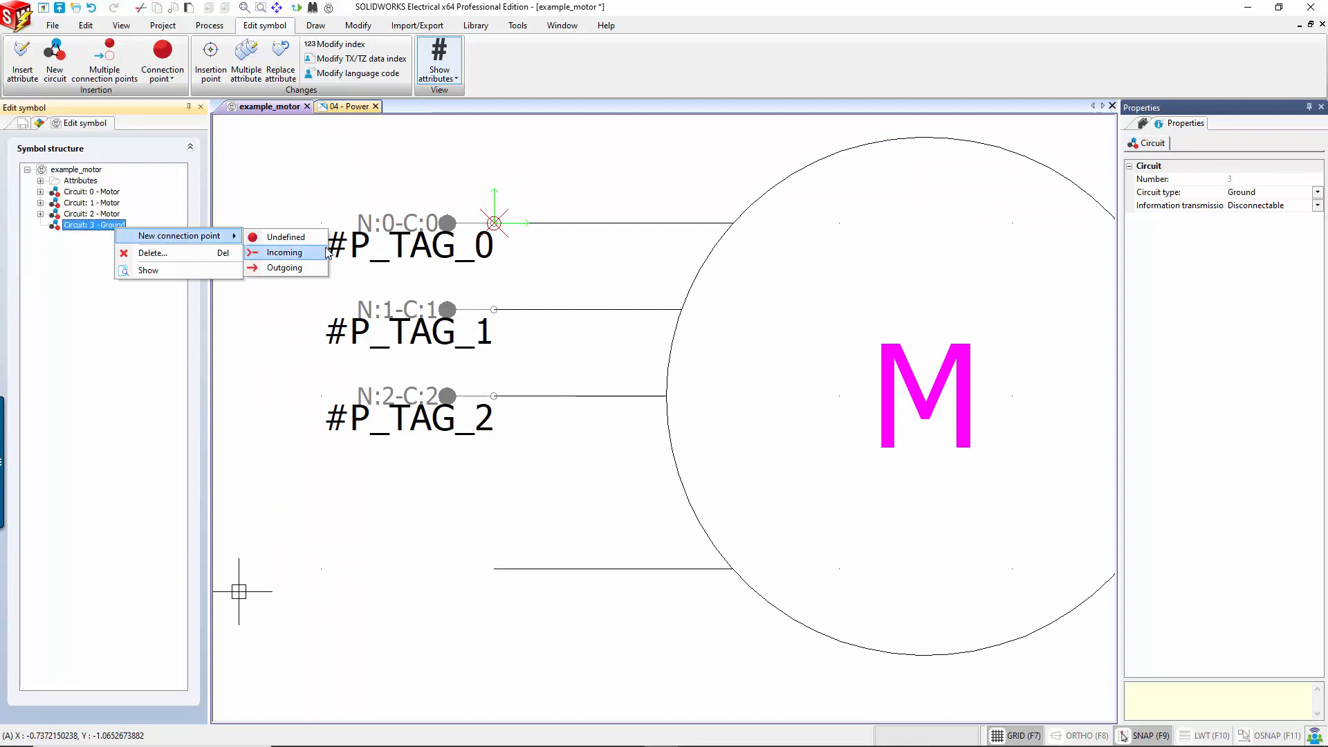
{"action": "left_click", "coordinate": [280, 238]}
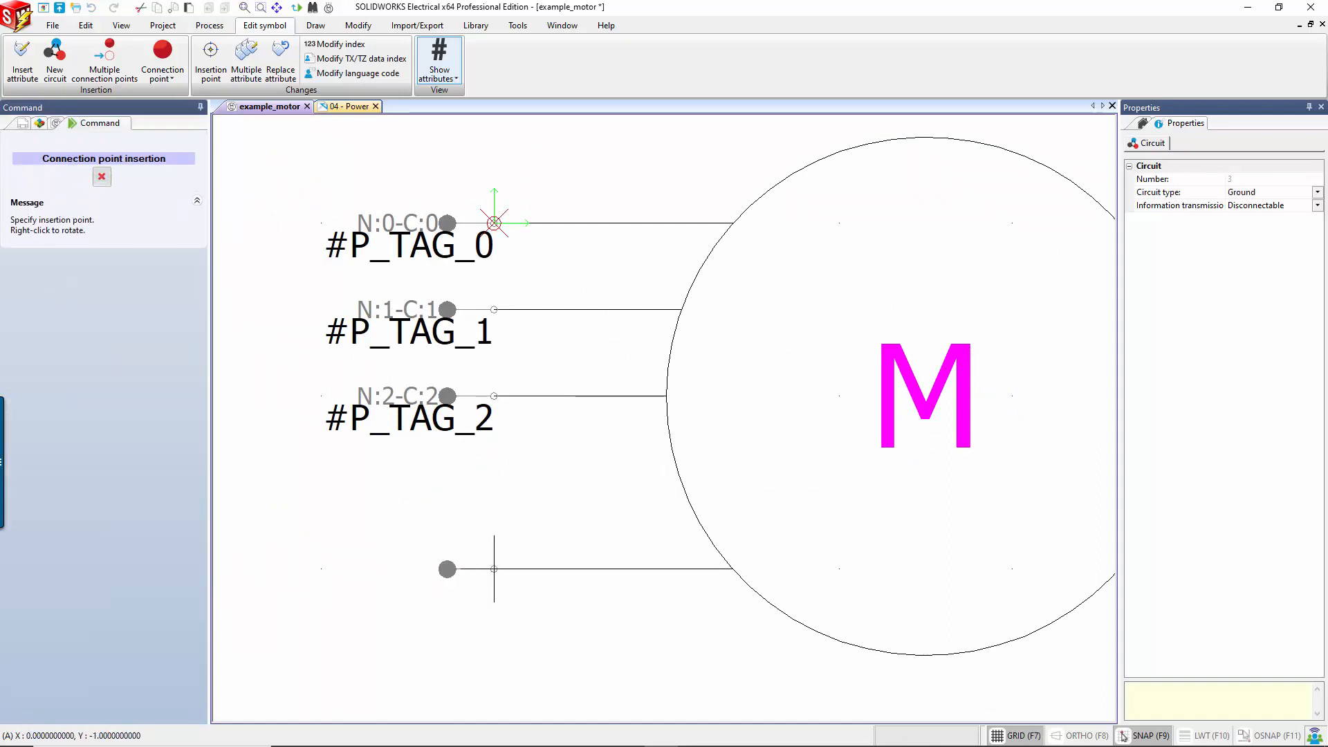
{"action": "left_click", "coordinate": [494, 568]}
- Inspect the properties of the #P_TAG_0 attribute on the uppermost connection point
{"action": "scroll", "coordinate": [490, 342], "scroll_direction": "down", "scroll_amount": 3}
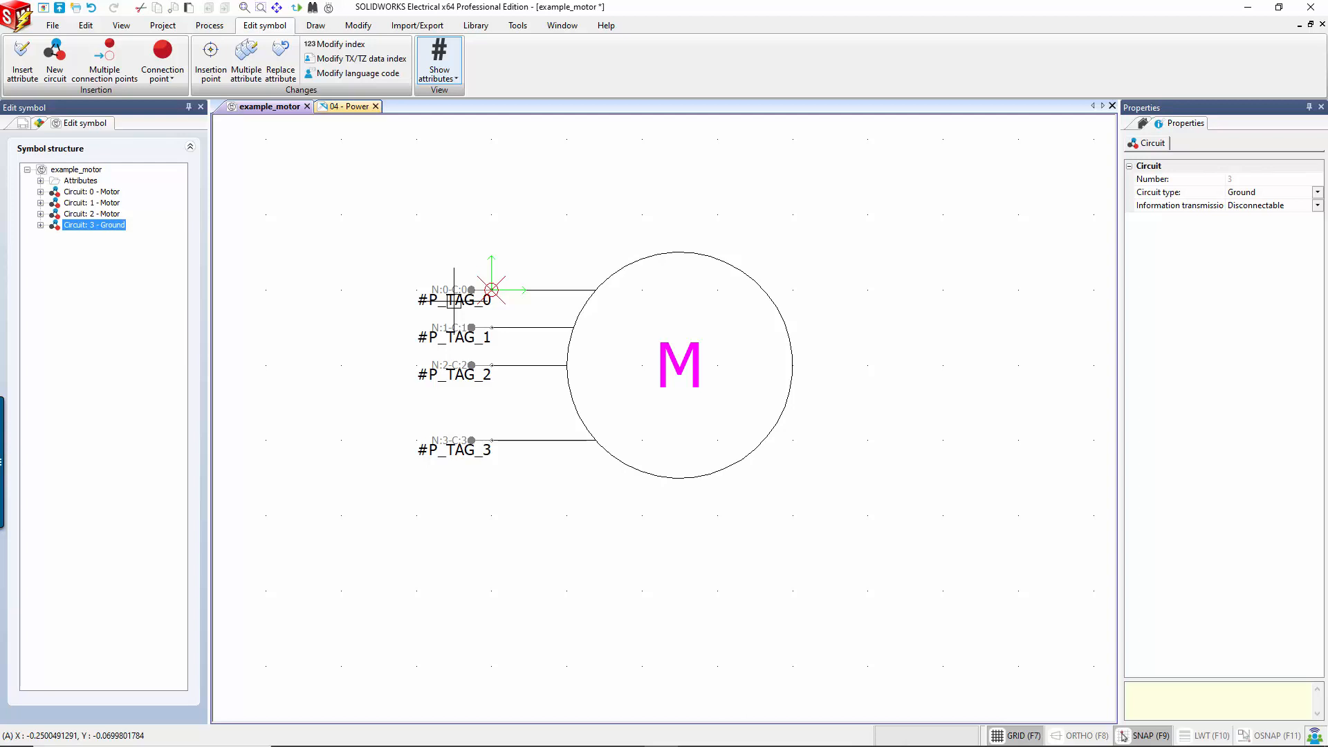
{"action": "scroll", "coordinate": [454, 300], "scroll_direction": "up", "scroll_amount": 3}
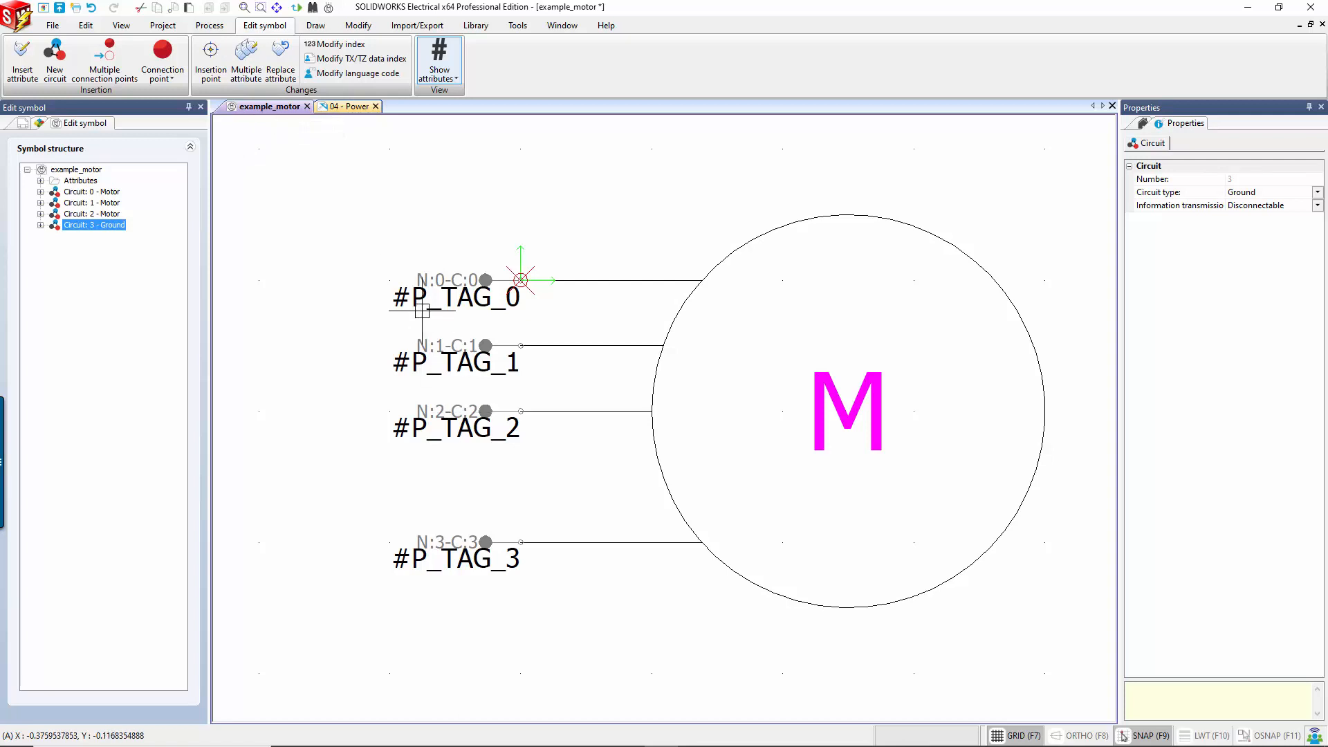
{"action": "left_click", "coordinate": [413, 296]}
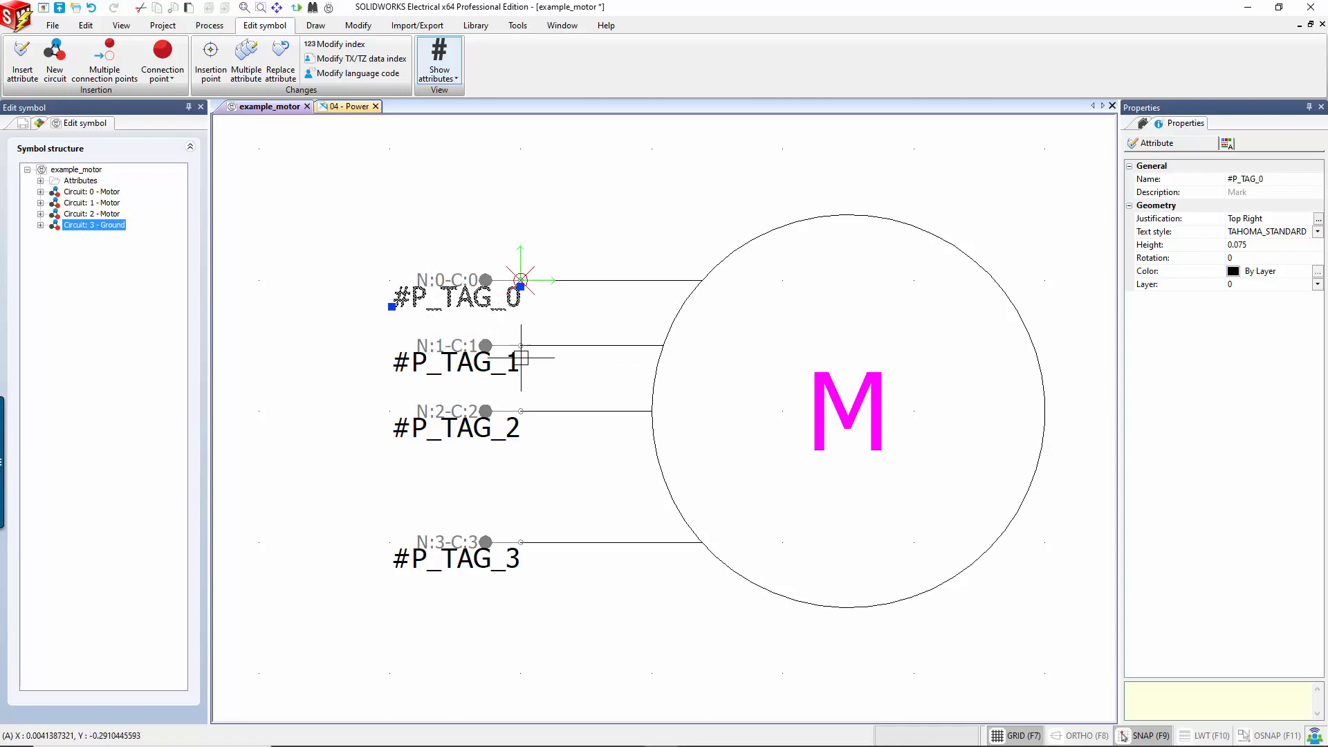
{"action": "middle_click_drag", "start_coordinate": [639, 321], "coordinate": [601, 323]}
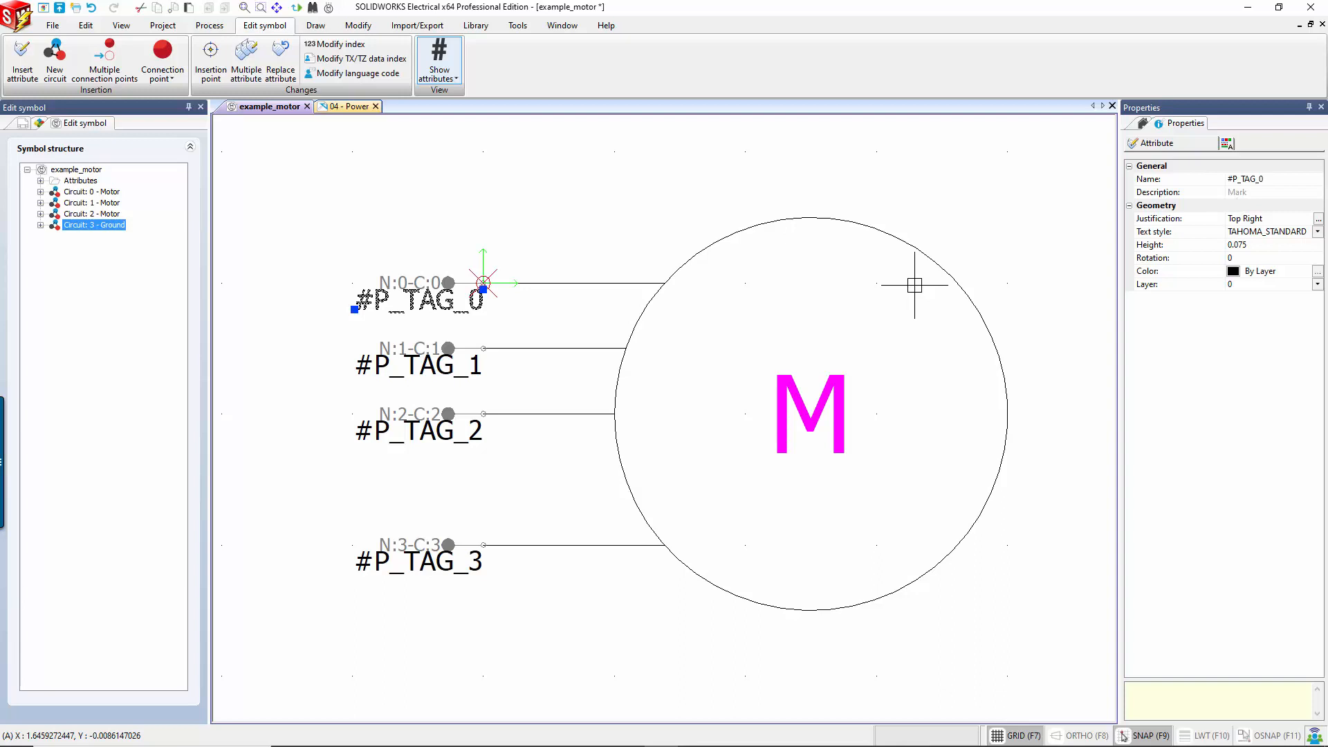
{"action": "middle_click_drag", "start_coordinate": [684, 223], "coordinate": [632, 200]}
{"action": "scroll", "coordinate": [445, 365], "scroll_direction": "down", "scroll_amount": 3}
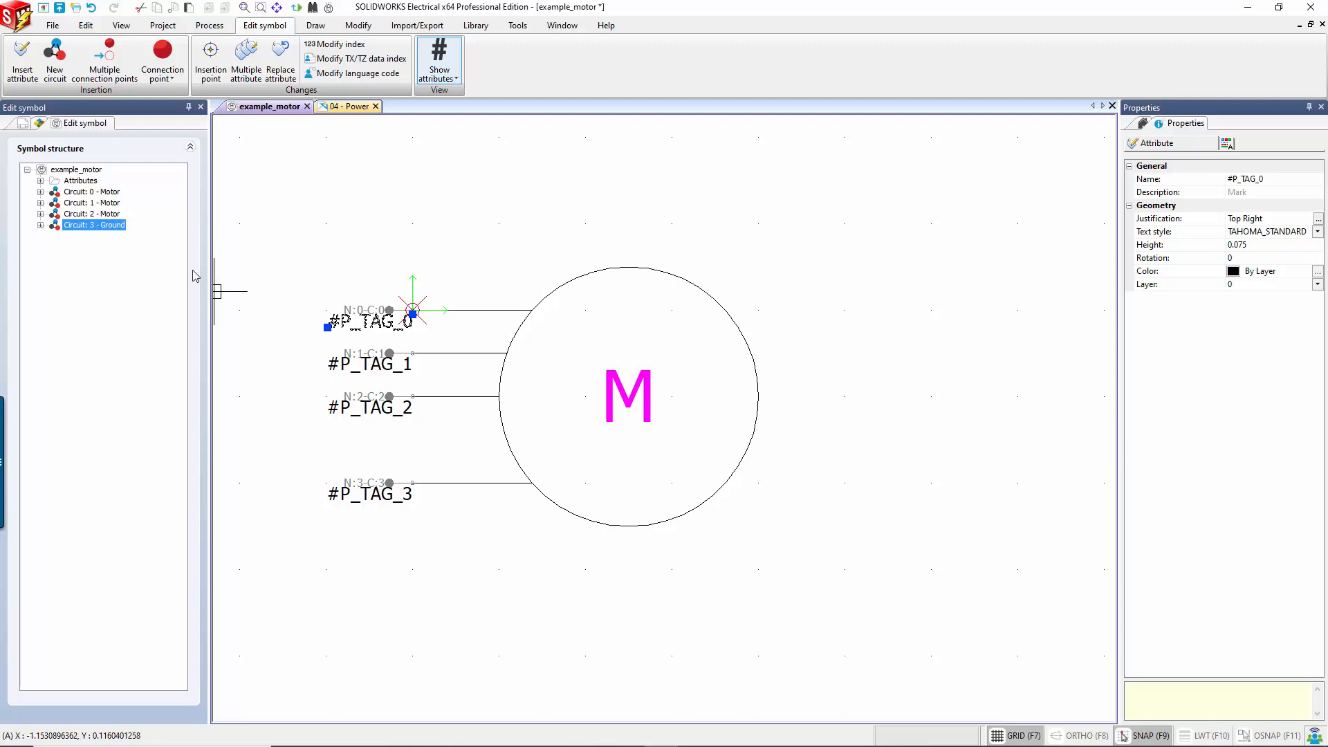
- Start an attribute insertion with the component mark #TAG, manufacturer #REF_MAN and reference #REF_REF attributes
{"action": "left_click", "coordinate": [23, 62]}
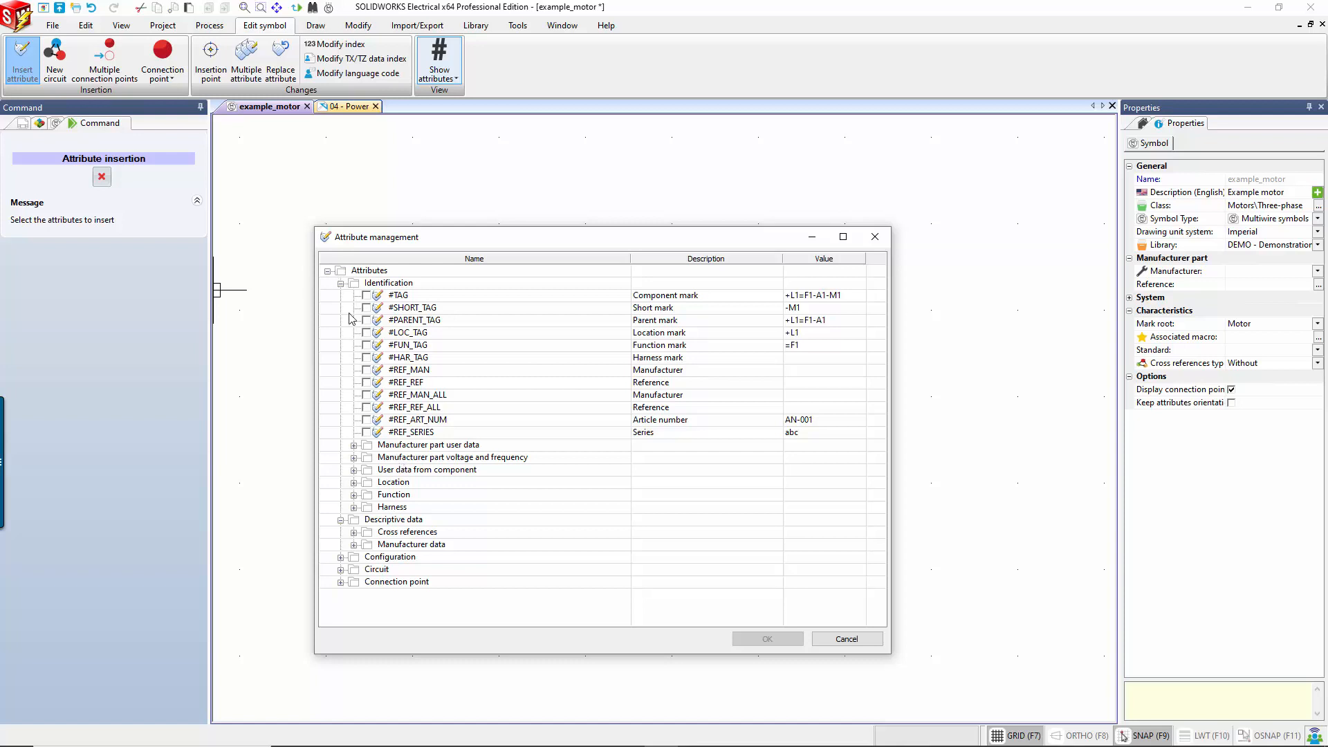
{"action": "left_click", "coordinate": [367, 295]}
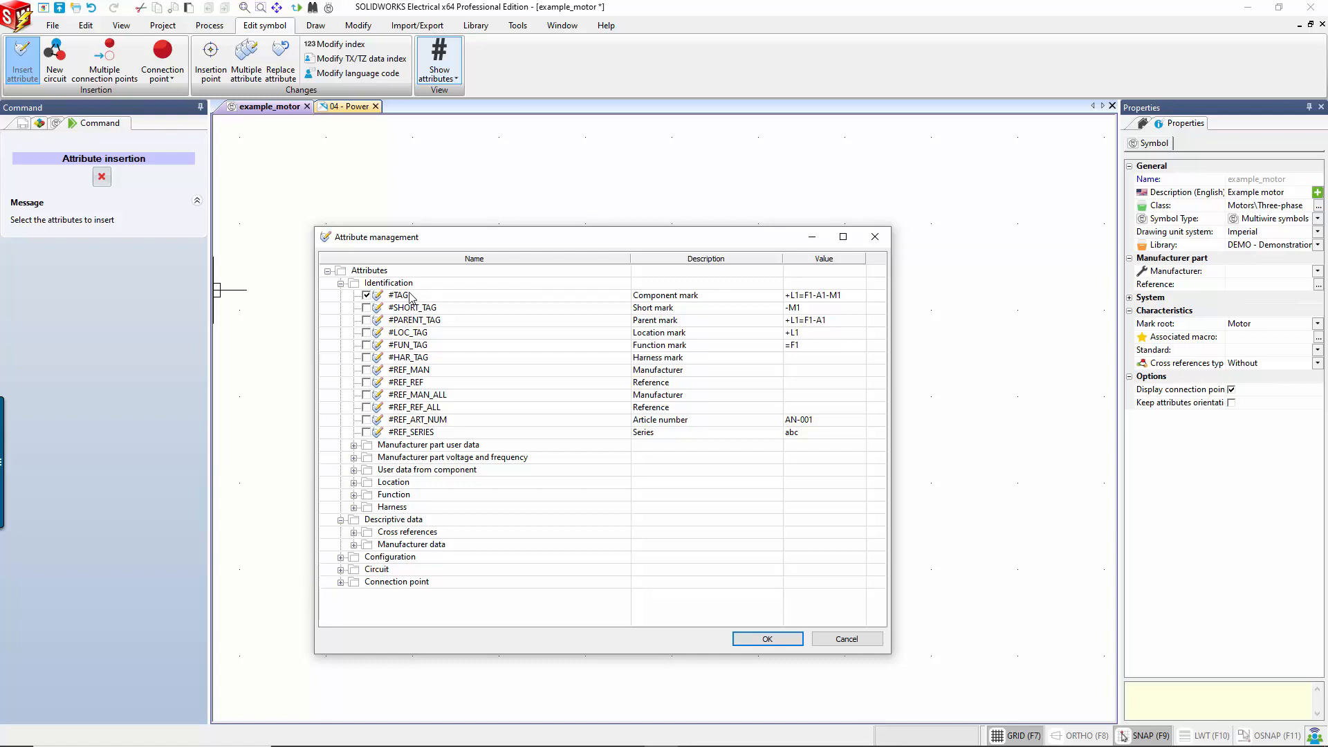
{"action": "key", "text": "ctrl"}
{"action": "key", "text": "ctrl"}
{"action": "key", "text": "ctrl"}
{"action": "left_click", "coordinate": [354, 545]}
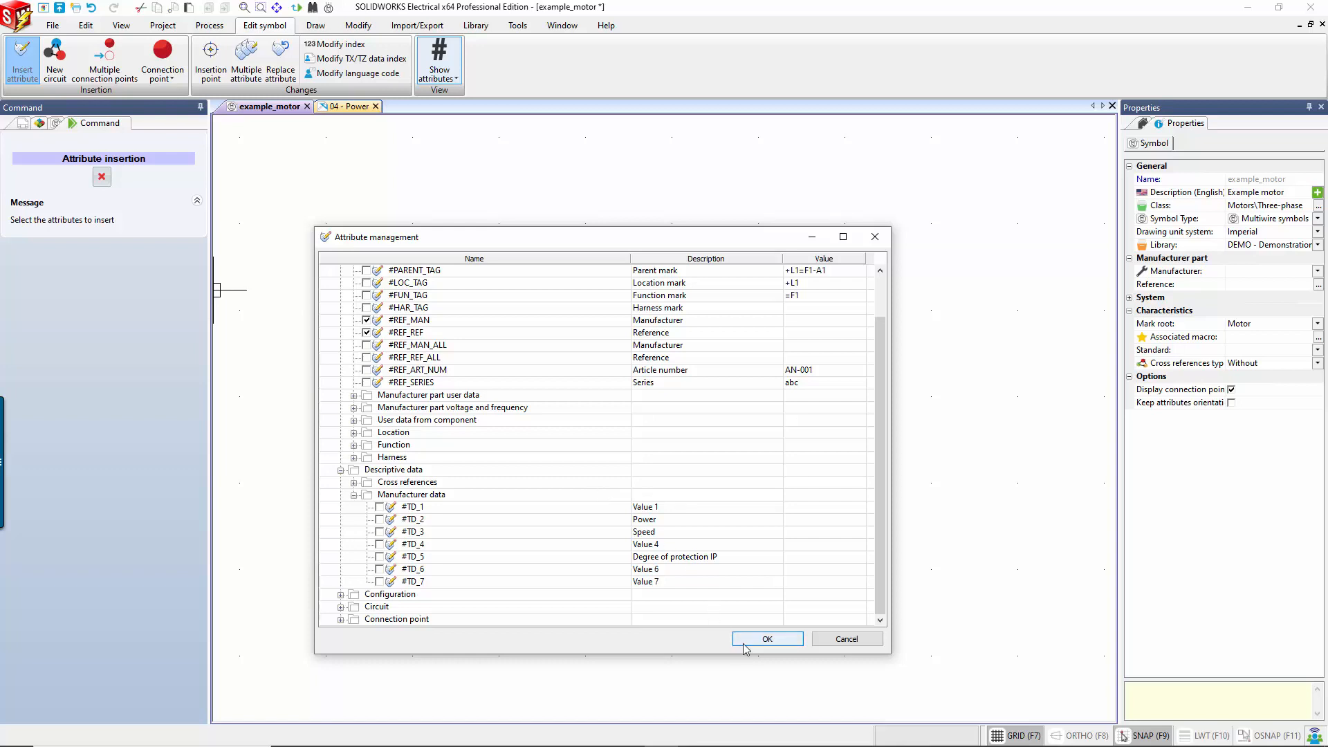
{"action": "left_click", "coordinate": [766, 639]}
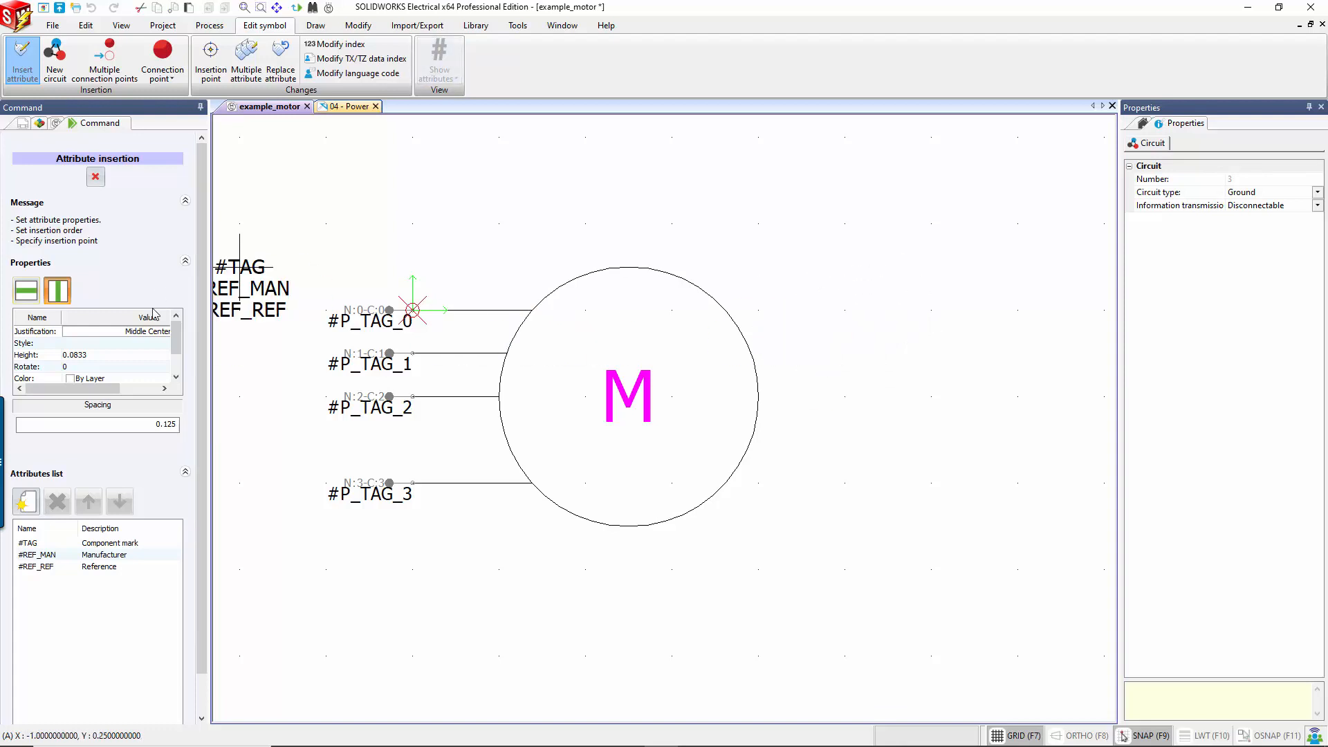
- Set the justification of the attributes being inserted to Middle Left and their text height to 0.125
{"action": "key", "text": "ctrl"}
{"action": "left_click", "coordinate": [146, 332]}
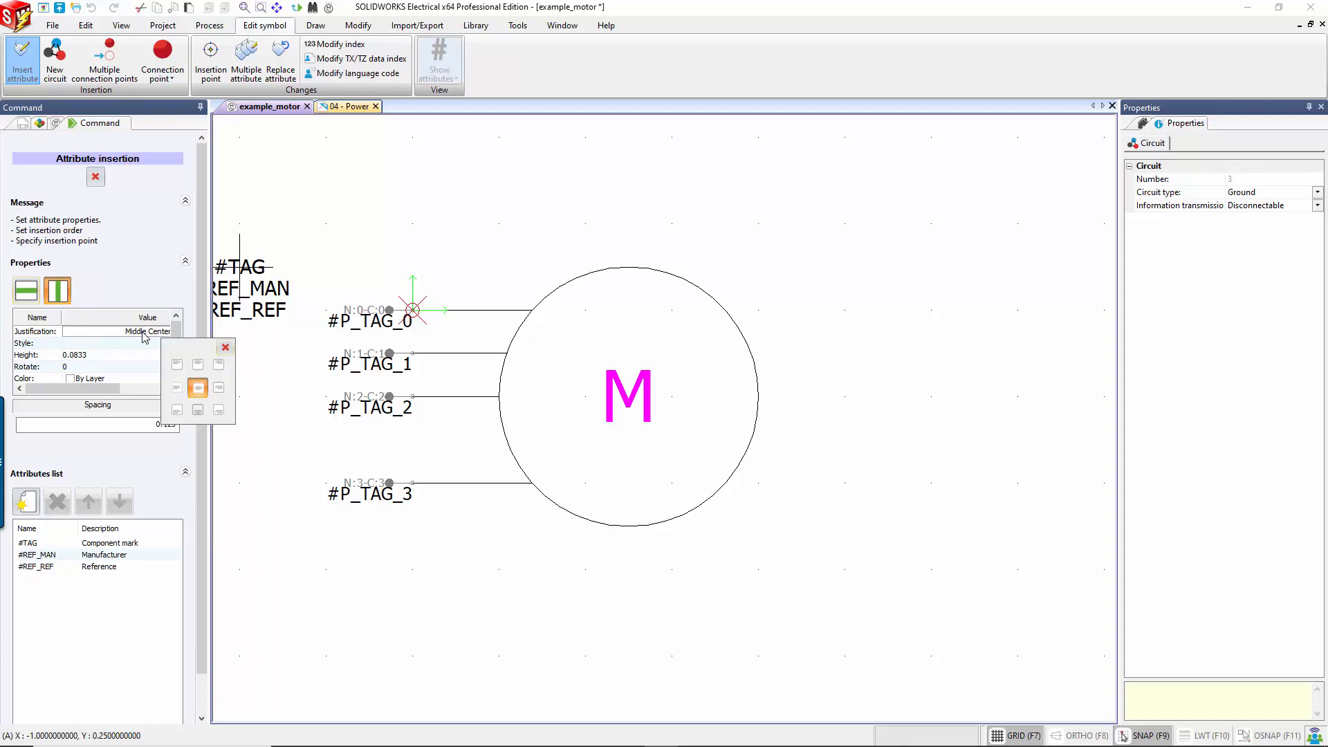
{"action": "left_click", "coordinate": [180, 395]}
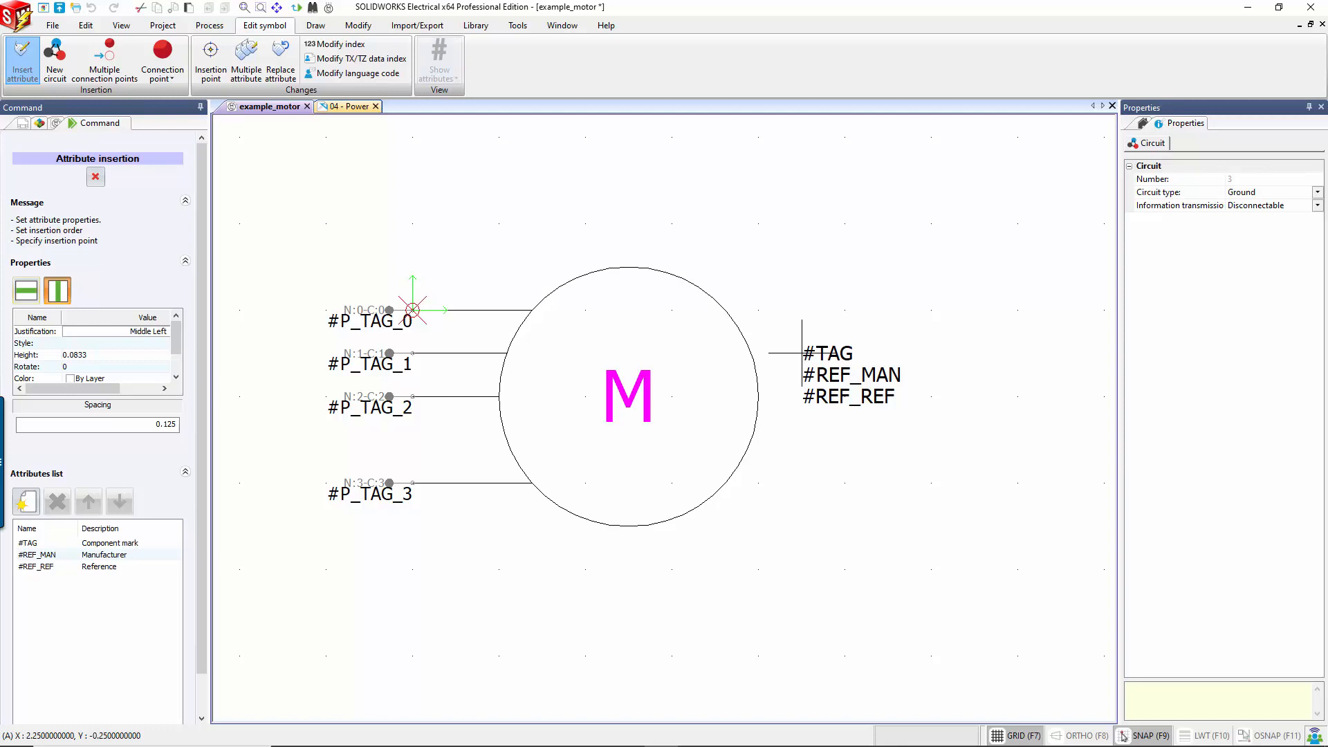
{"action": "left_click", "coordinate": [106, 354]}
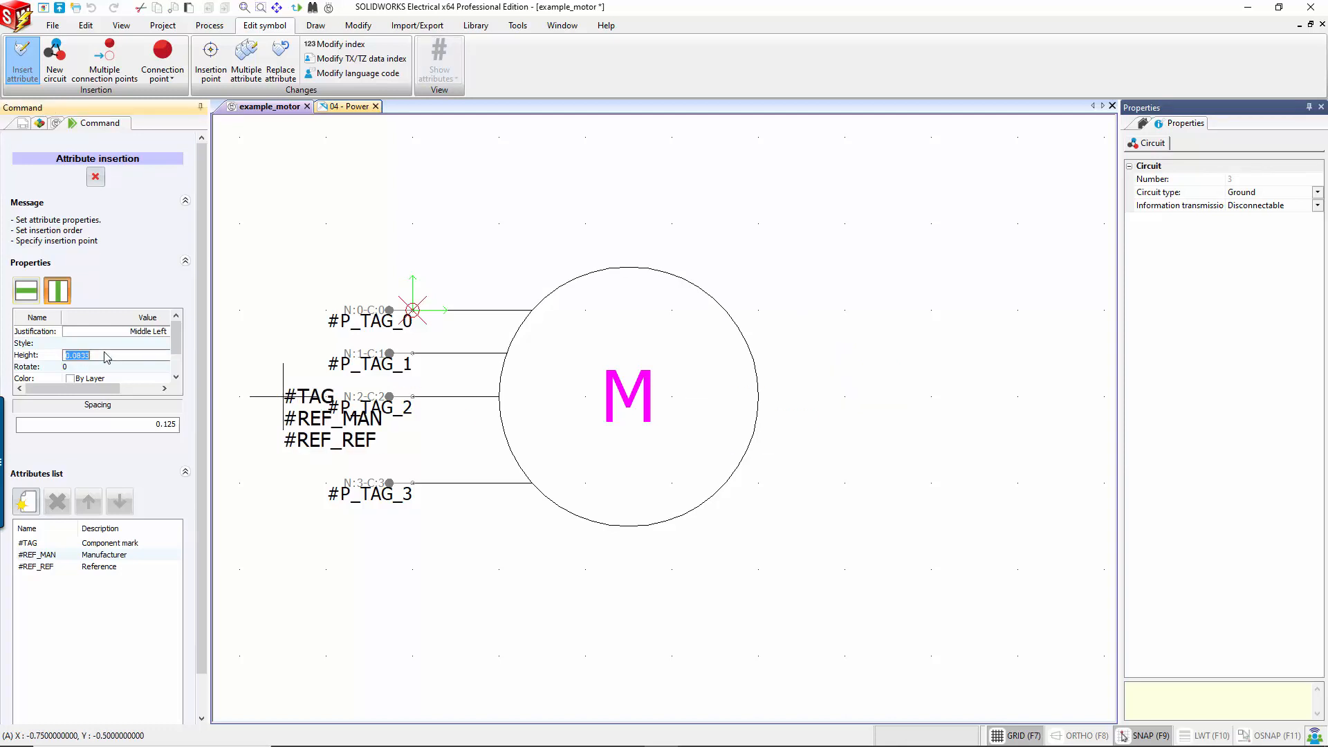
{"action": "type", "text": "0.125"}
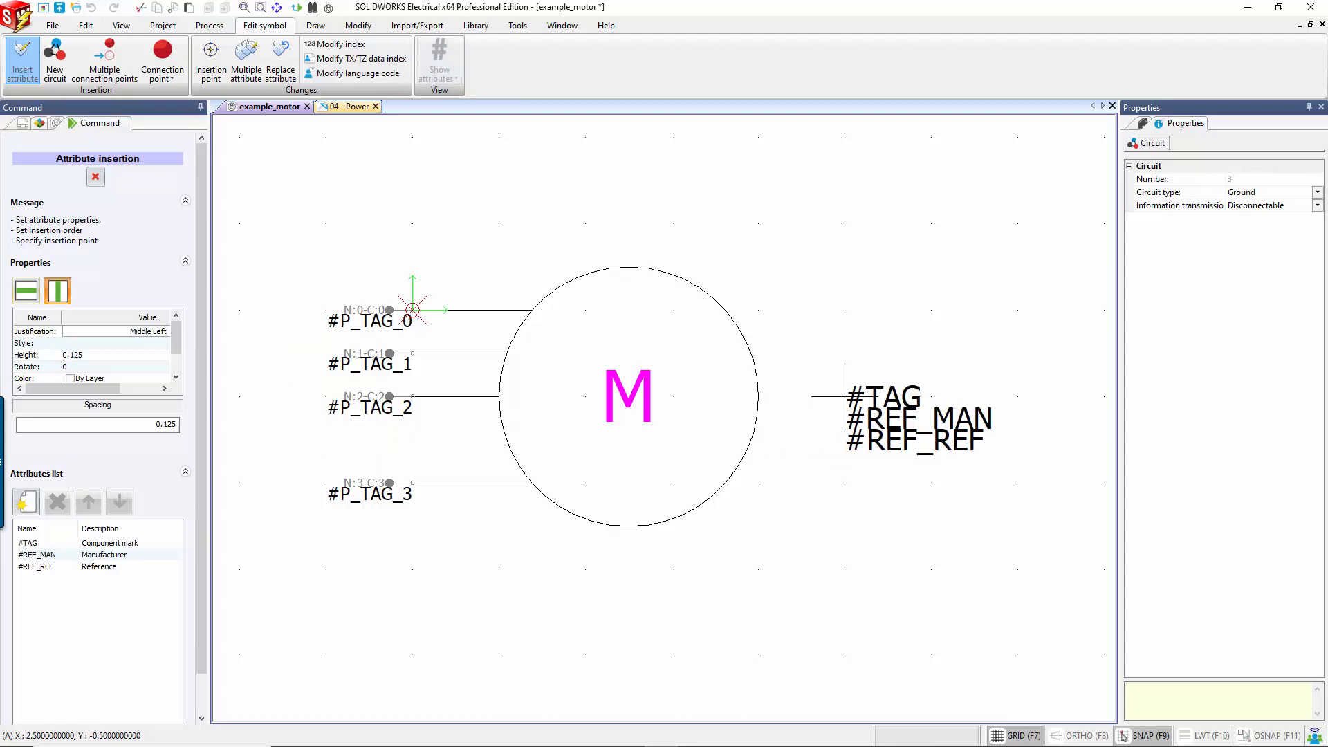
- Set the attribute spacing to 0.25 and place the #TAG, #REF_MAN and #REF_REF attributes to the right of the motor circle
{"action": "left_click", "coordinate": [172, 424]}
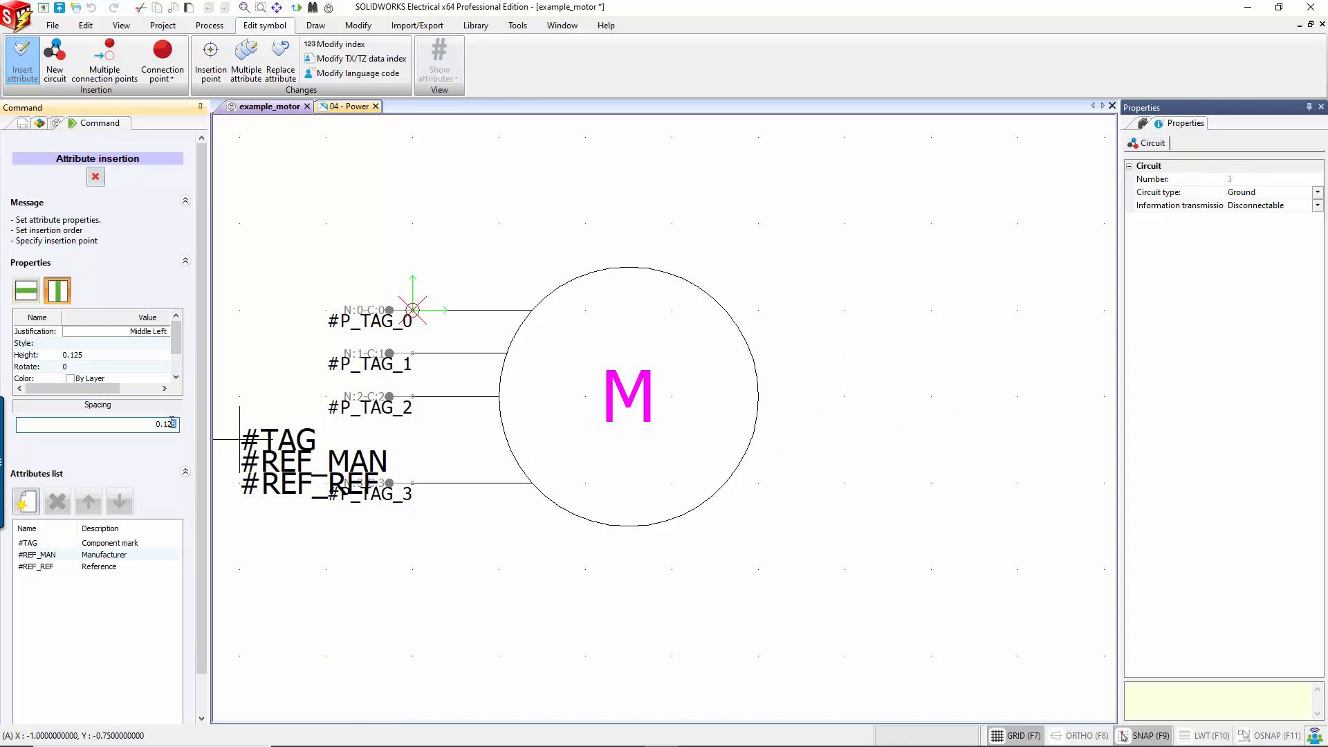
{"action": "double_click", "coordinate": [167, 421]}
{"action": "type", "text": "25"}
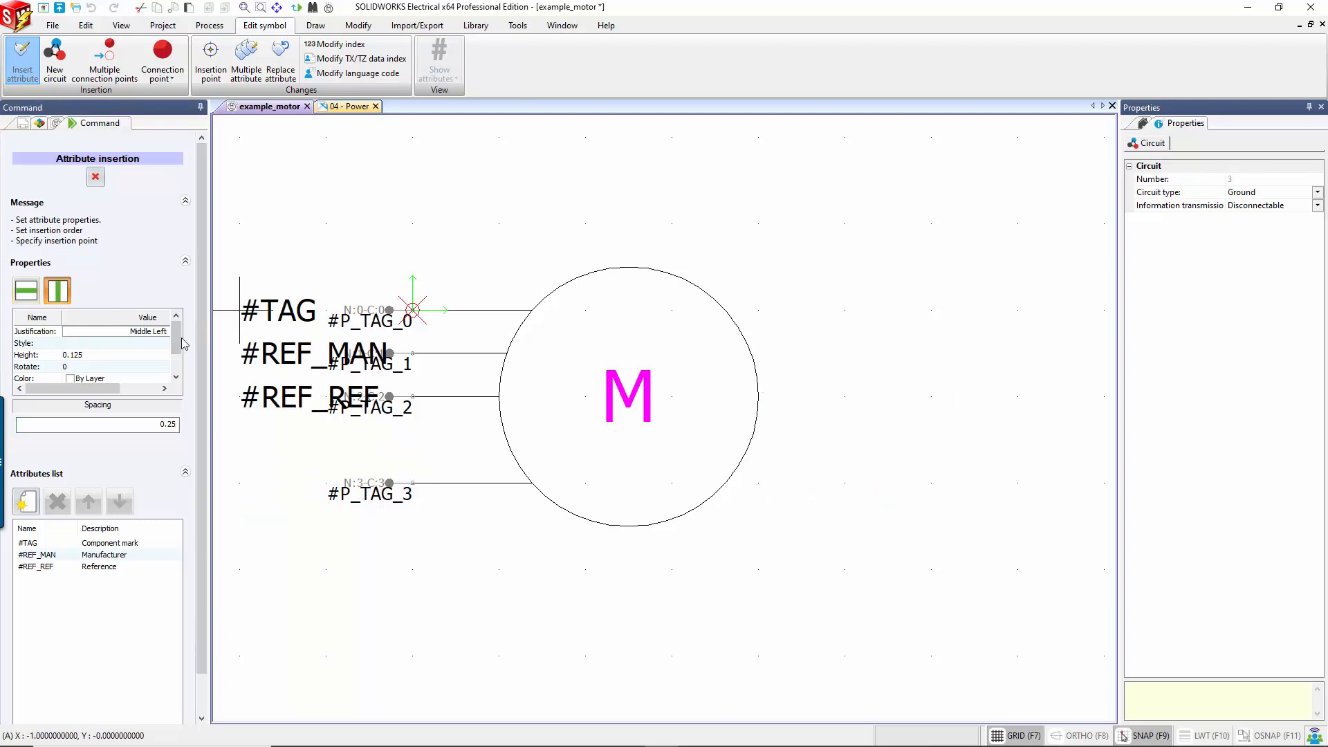
{"action": "left_click_drag", "start_coordinate": [177, 338], "coordinate": [176, 357]}
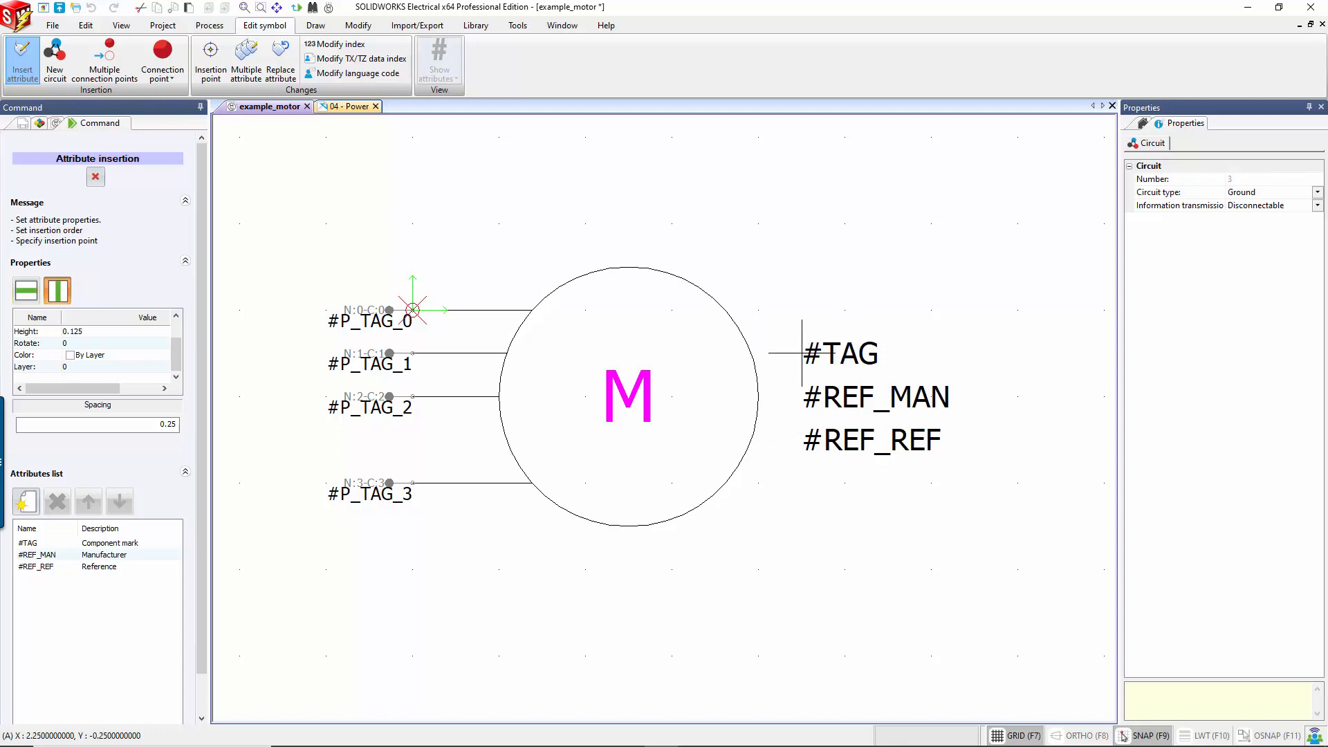
{"action": "left_click", "coordinate": [802, 353]}
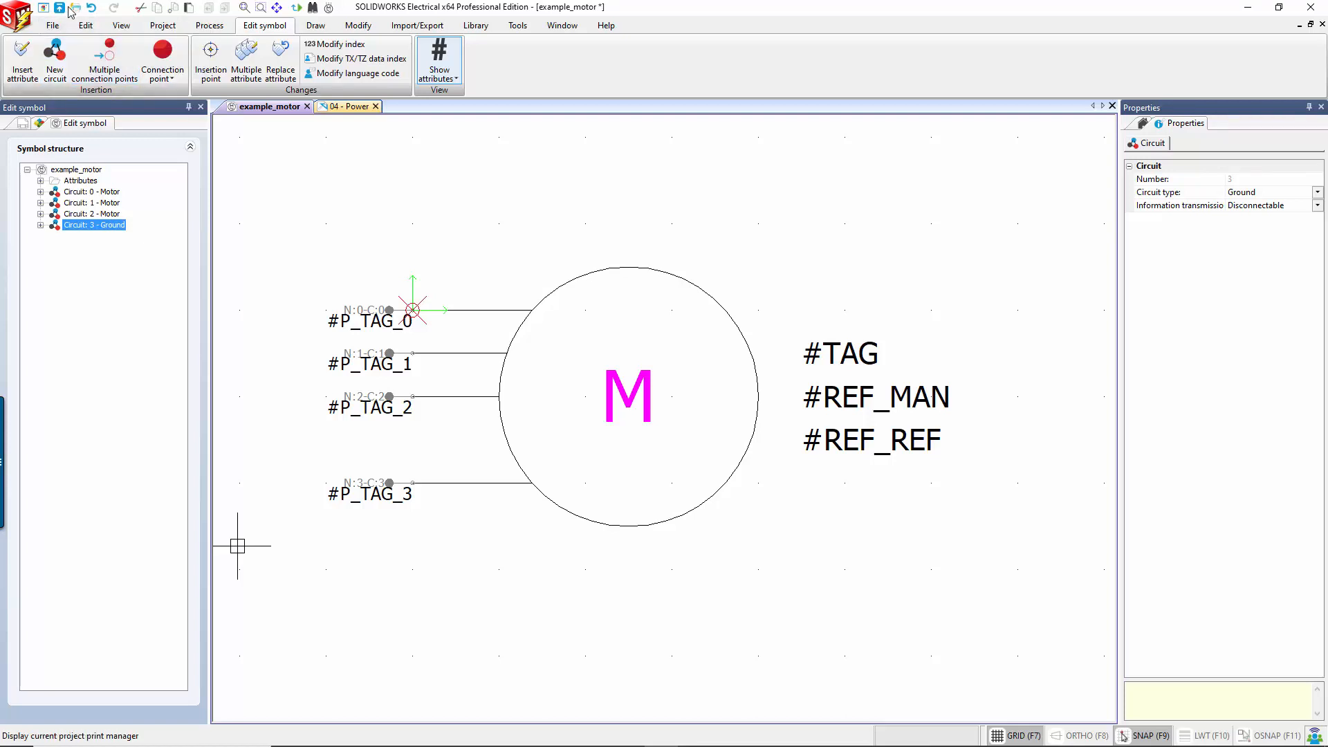
- Save the example_motor symbol and open the 04 - Power drawing
{"action": "left_click", "coordinate": [59, 7]}
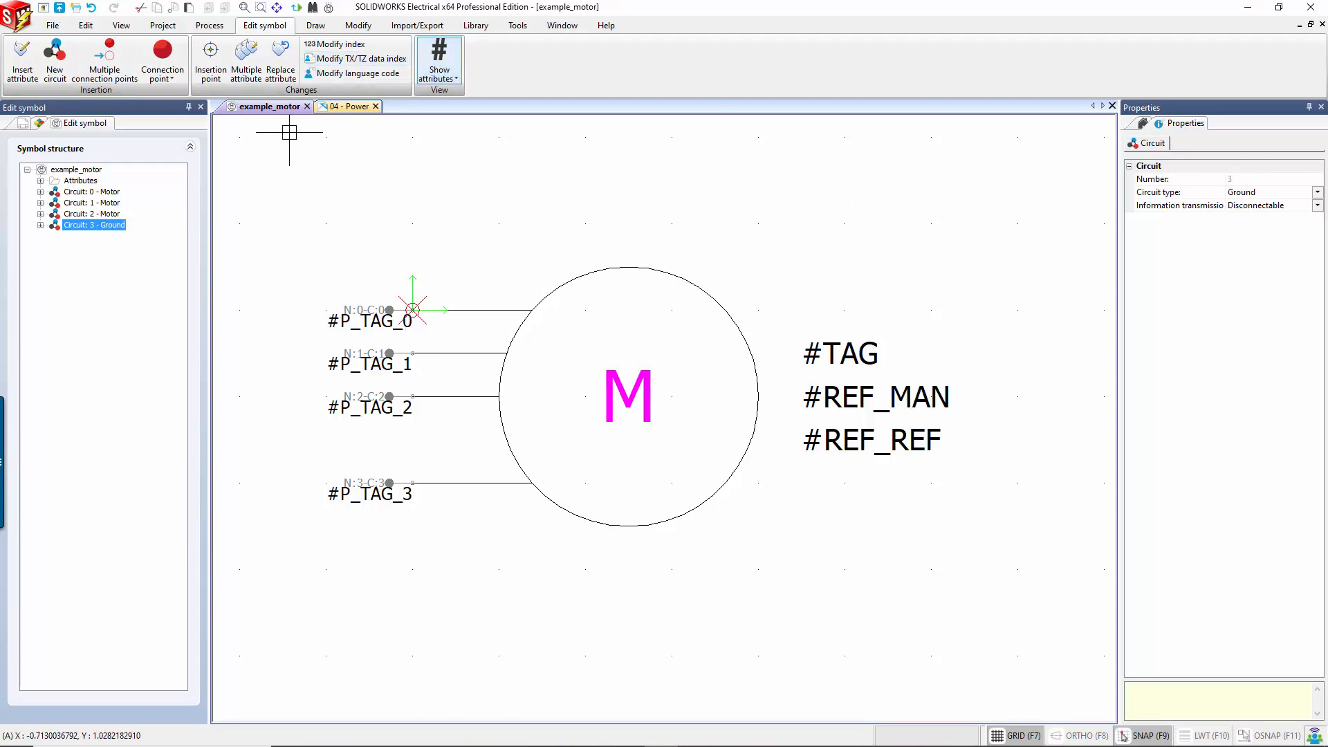
{"action": "left_click", "coordinate": [350, 109]}
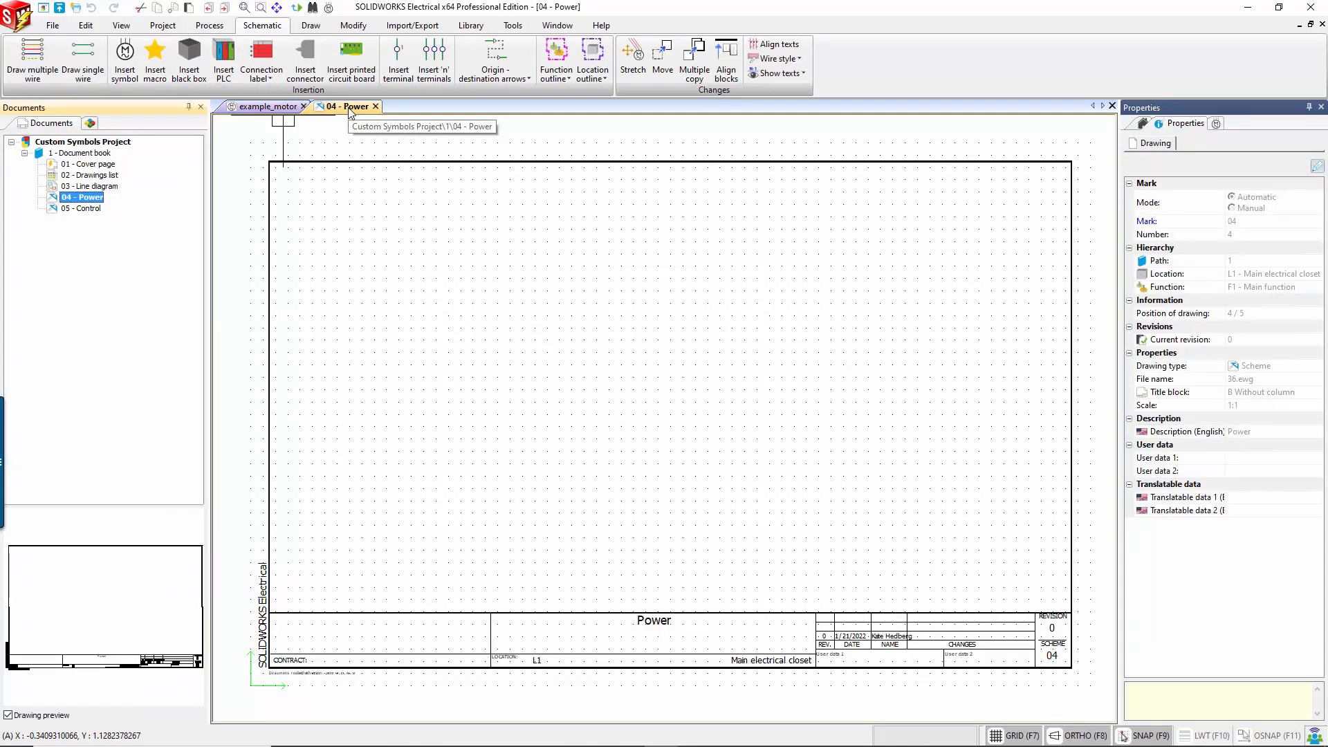
{"action": "left_click", "coordinate": [266, 108]}
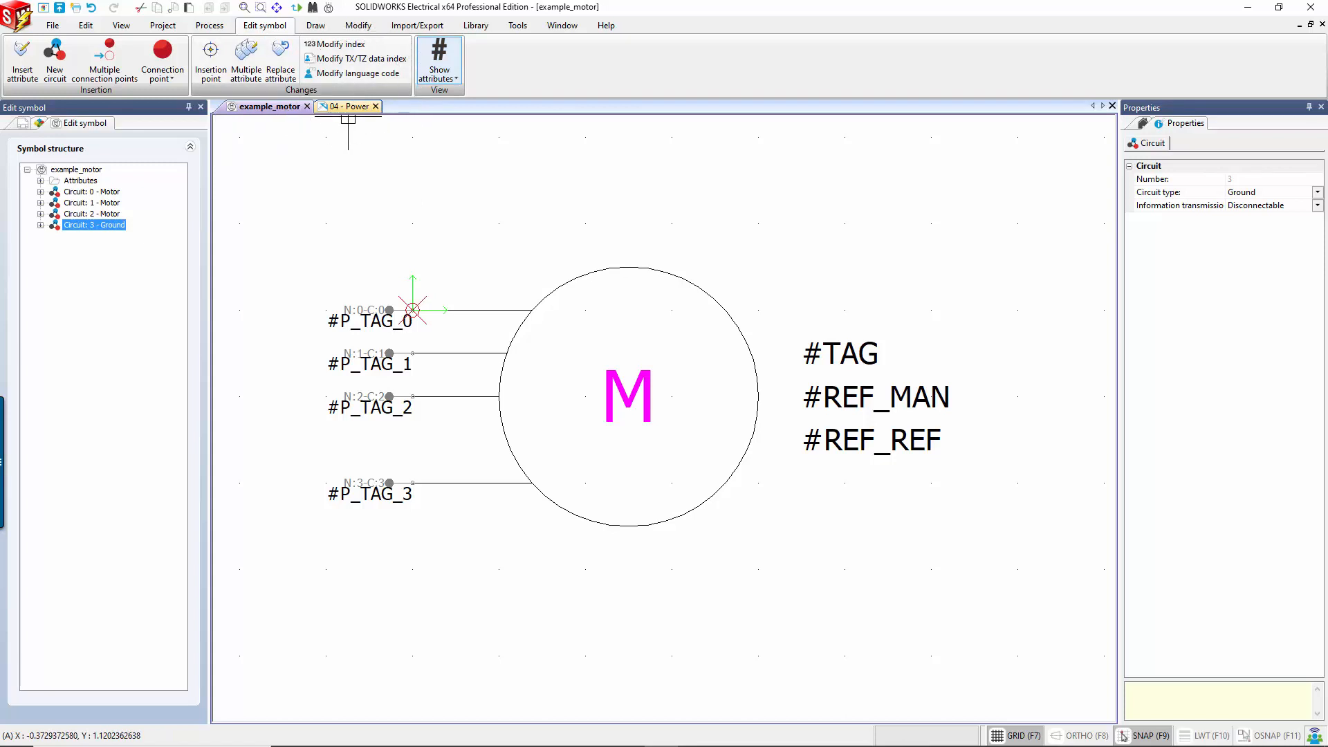
{"action": "left_click", "coordinate": [23, 125]}
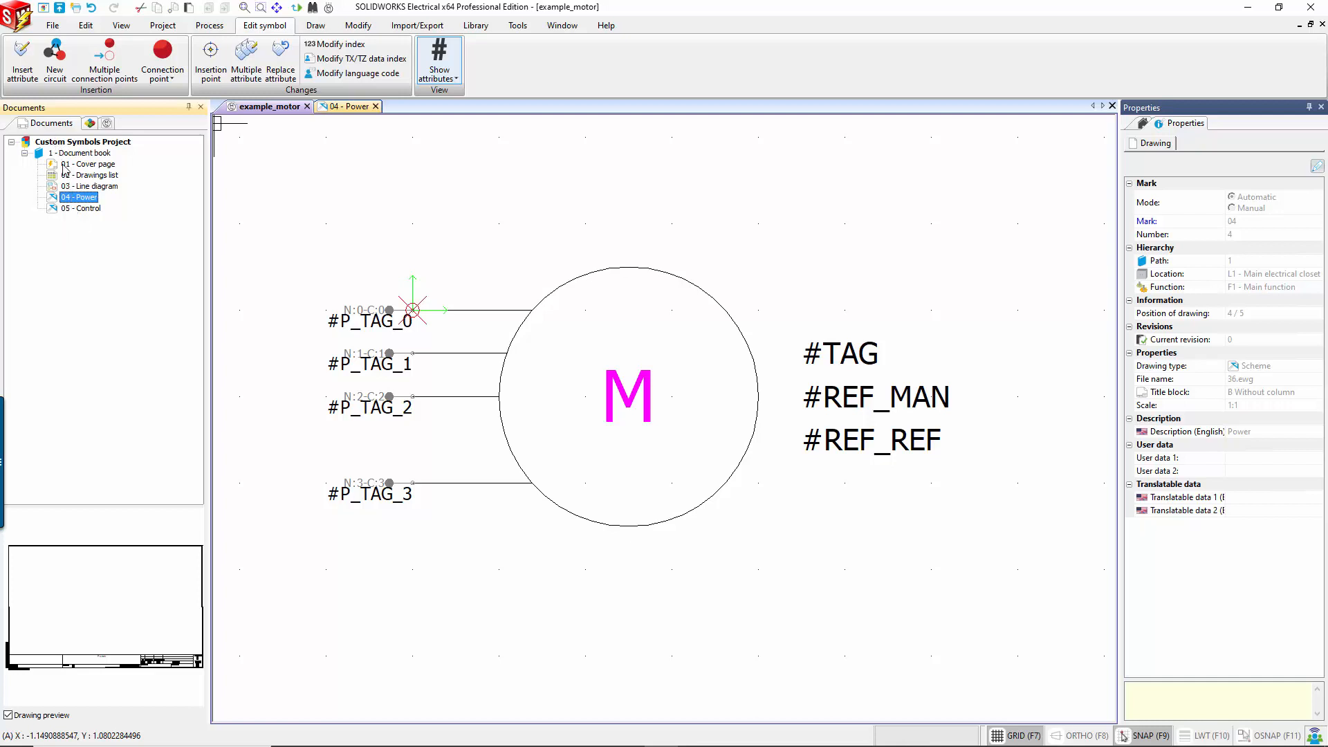
{"action": "double_click", "coordinate": [74, 198]}
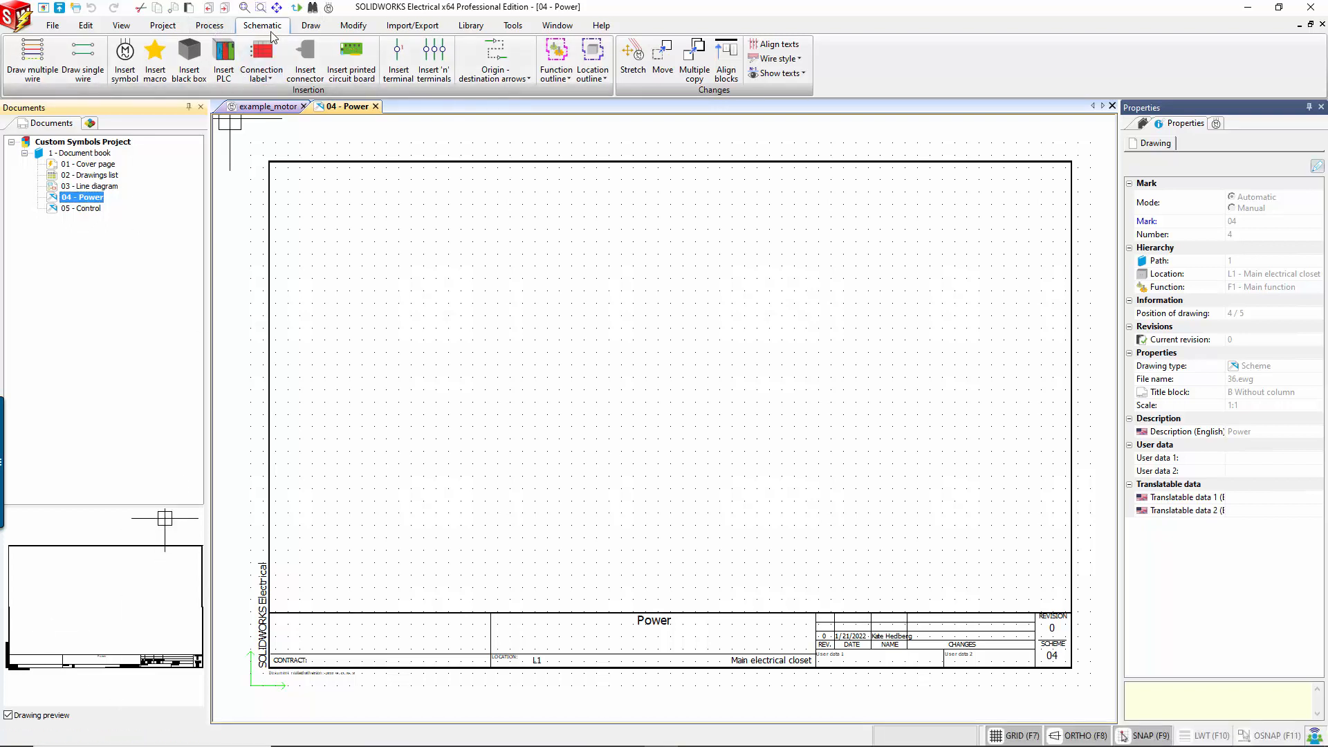
- Start a symbol insertion on the Power drawing and remove all filters in the symbol selector
{"action": "left_click", "coordinate": [125, 61]}
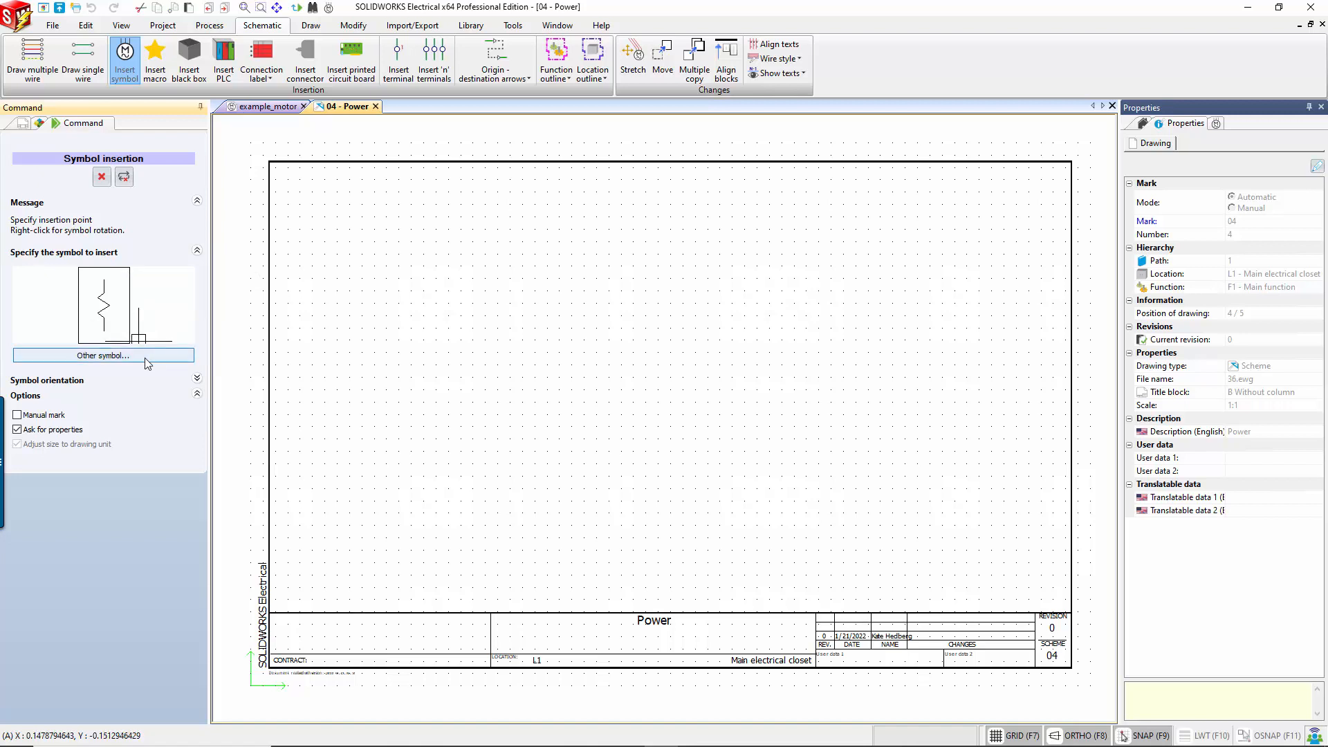
{"action": "key", "text": "ctrl"}
{"action": "key", "text": "ctrl"}
{"action": "left_click", "coordinate": [144, 357]}
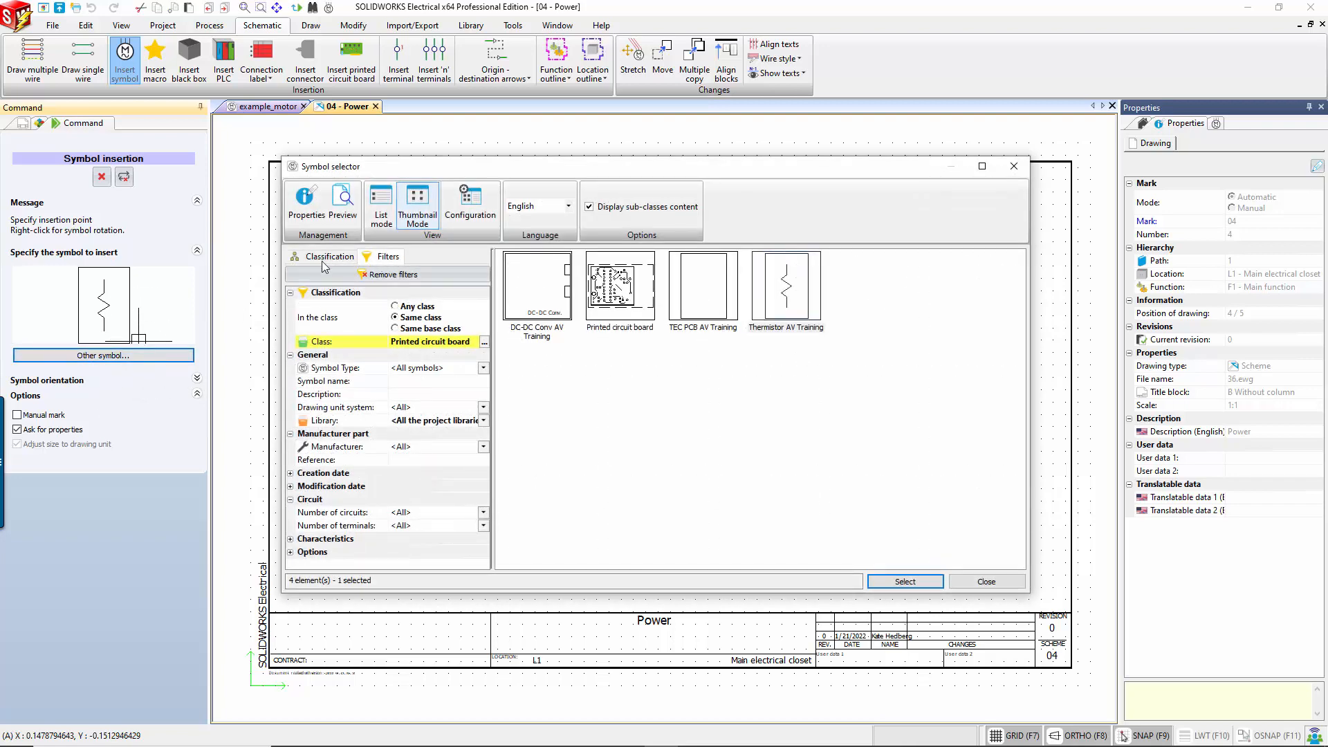
{"action": "left_click", "coordinate": [322, 260]}
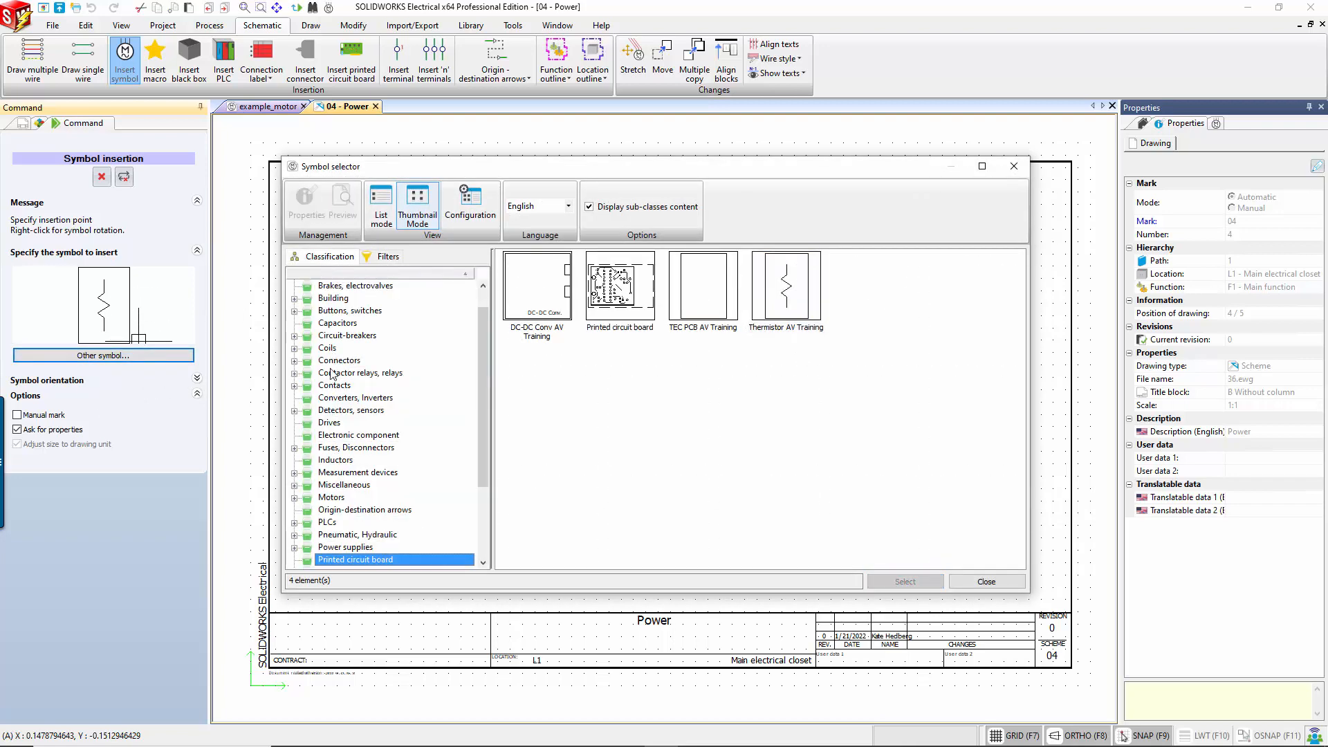
{"action": "left_click", "coordinate": [387, 258]}
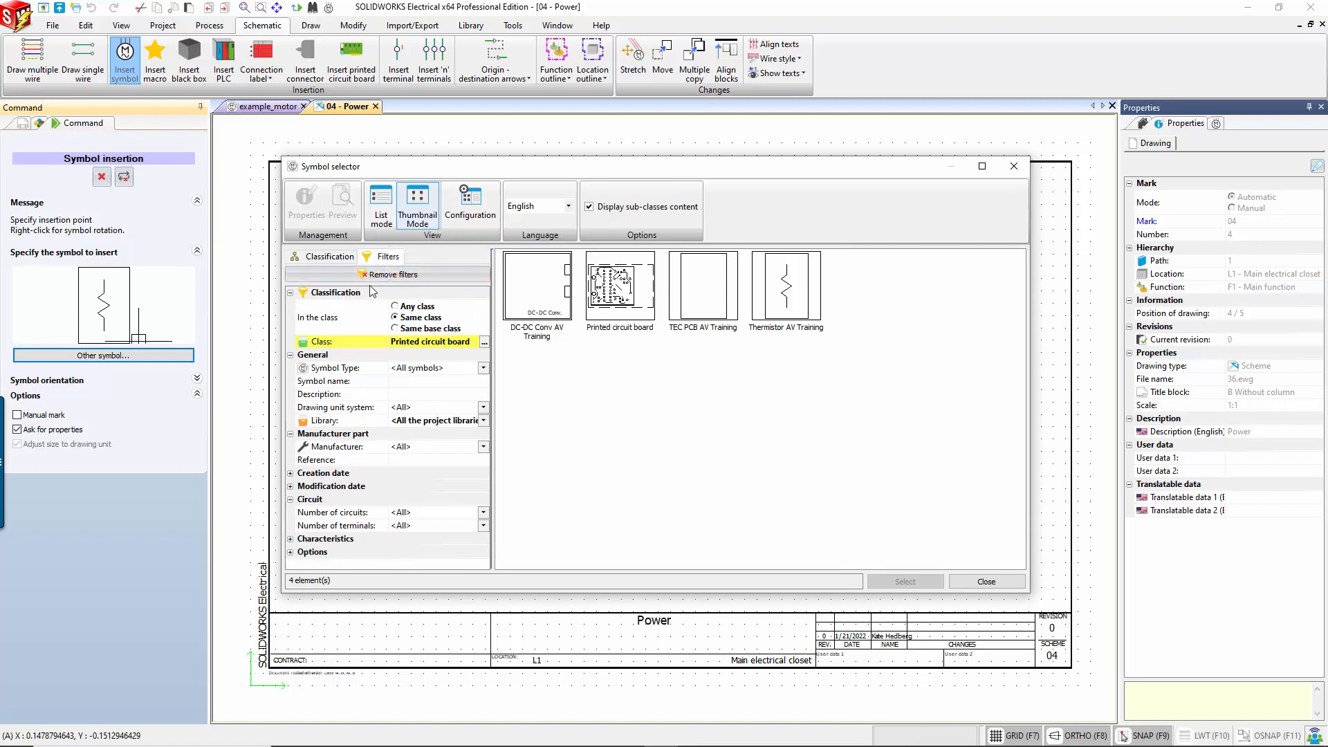
{"action": "key", "text": "ctrl"}
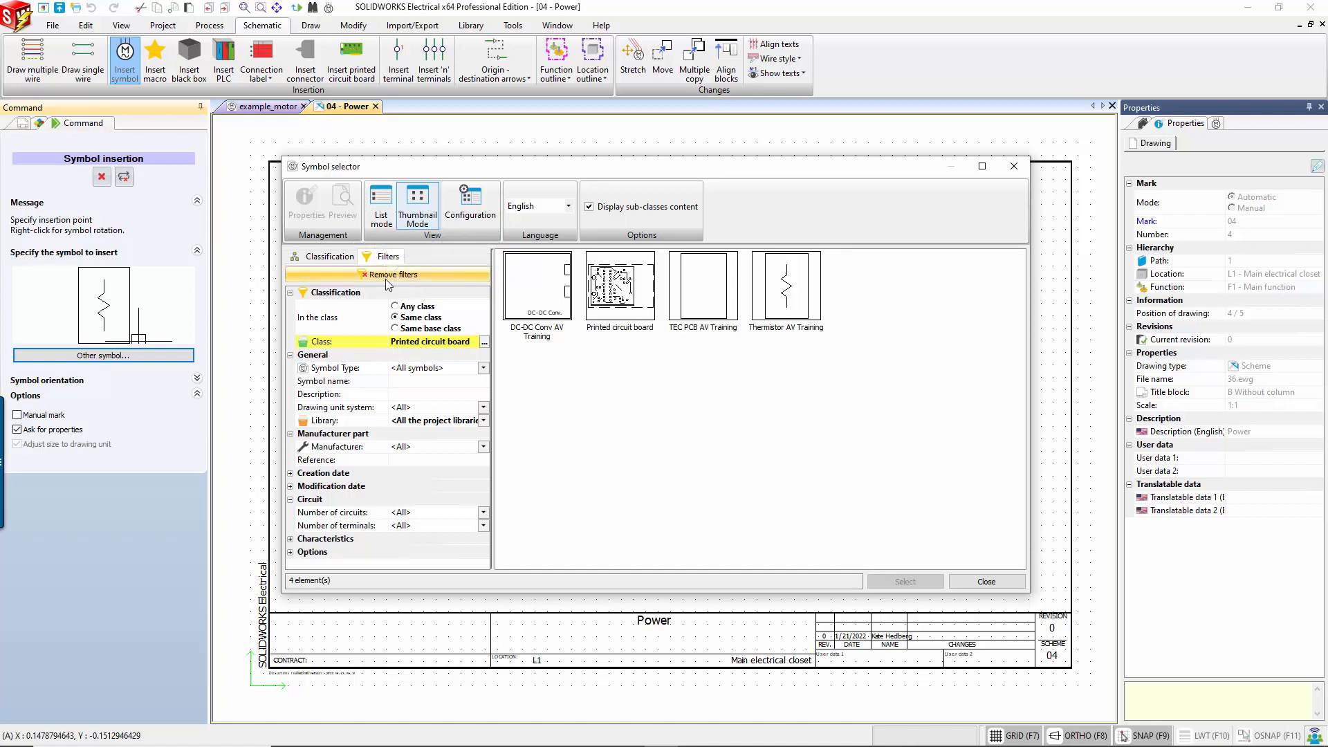
{"action": "left_click", "coordinate": [388, 280]}
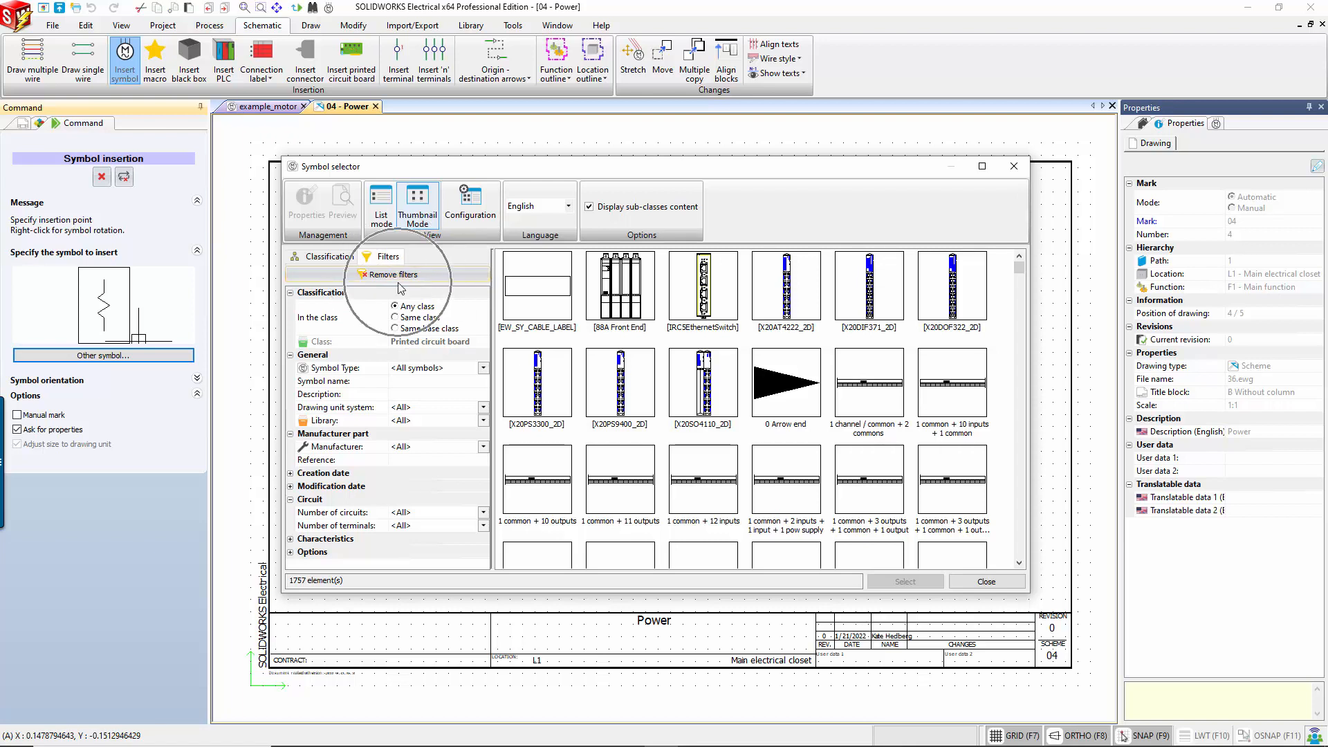
- Filter the symbols by the name "exampl" and choose Example motor for insertion
{"action": "left_click", "coordinate": [415, 386]}
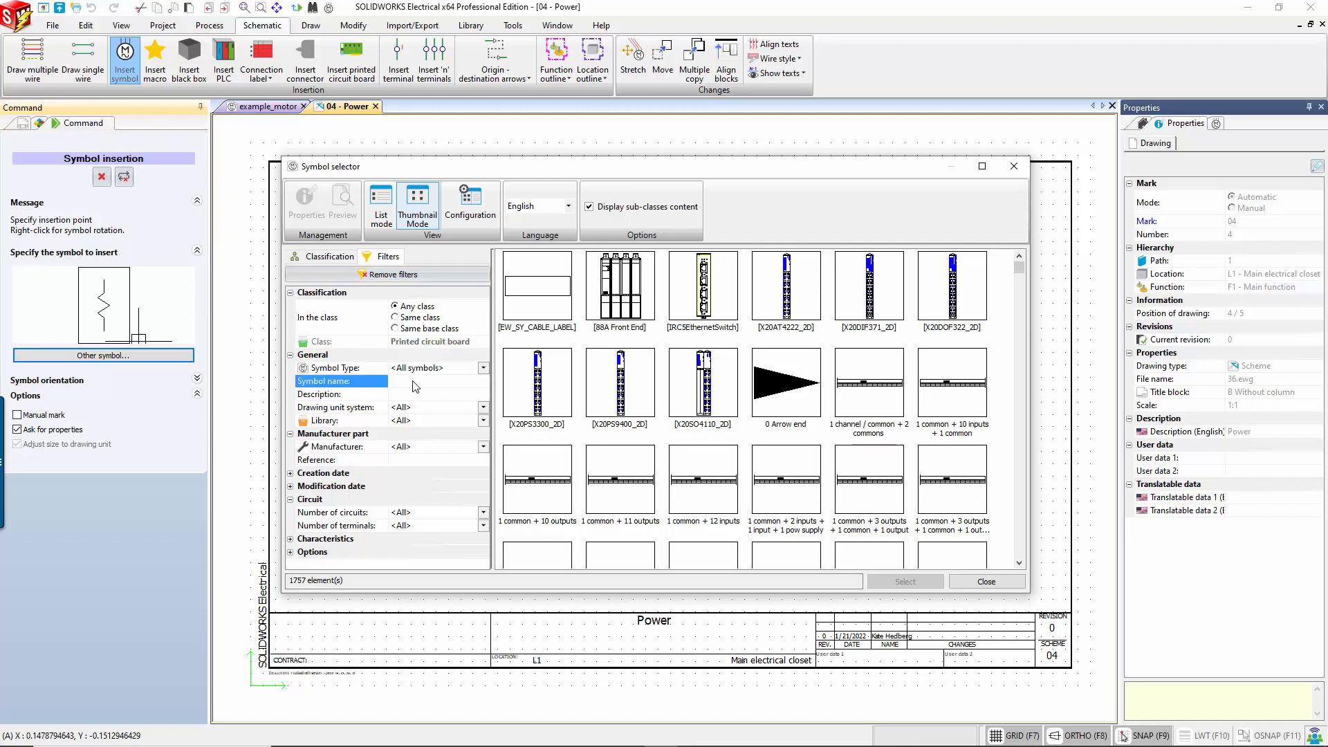
{"action": "type", "text": "exampl"}
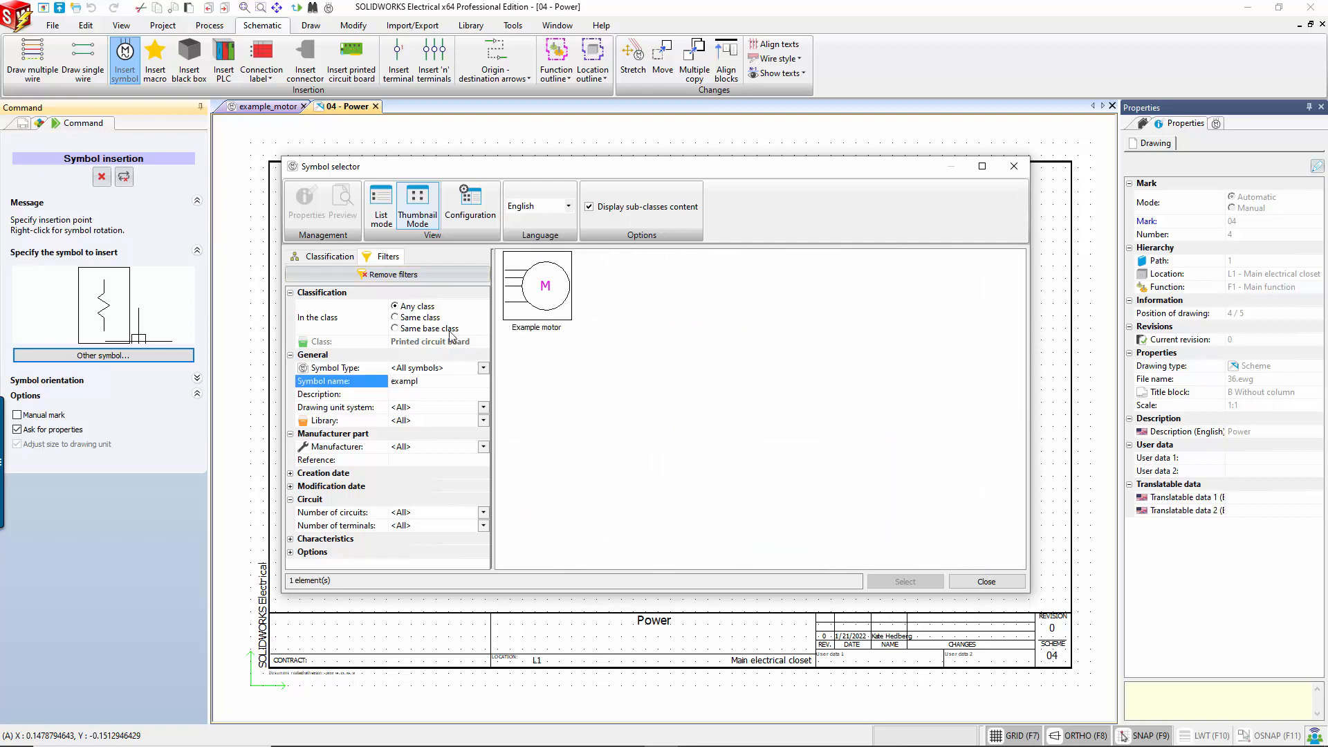
{"action": "left_click", "coordinate": [543, 287]}
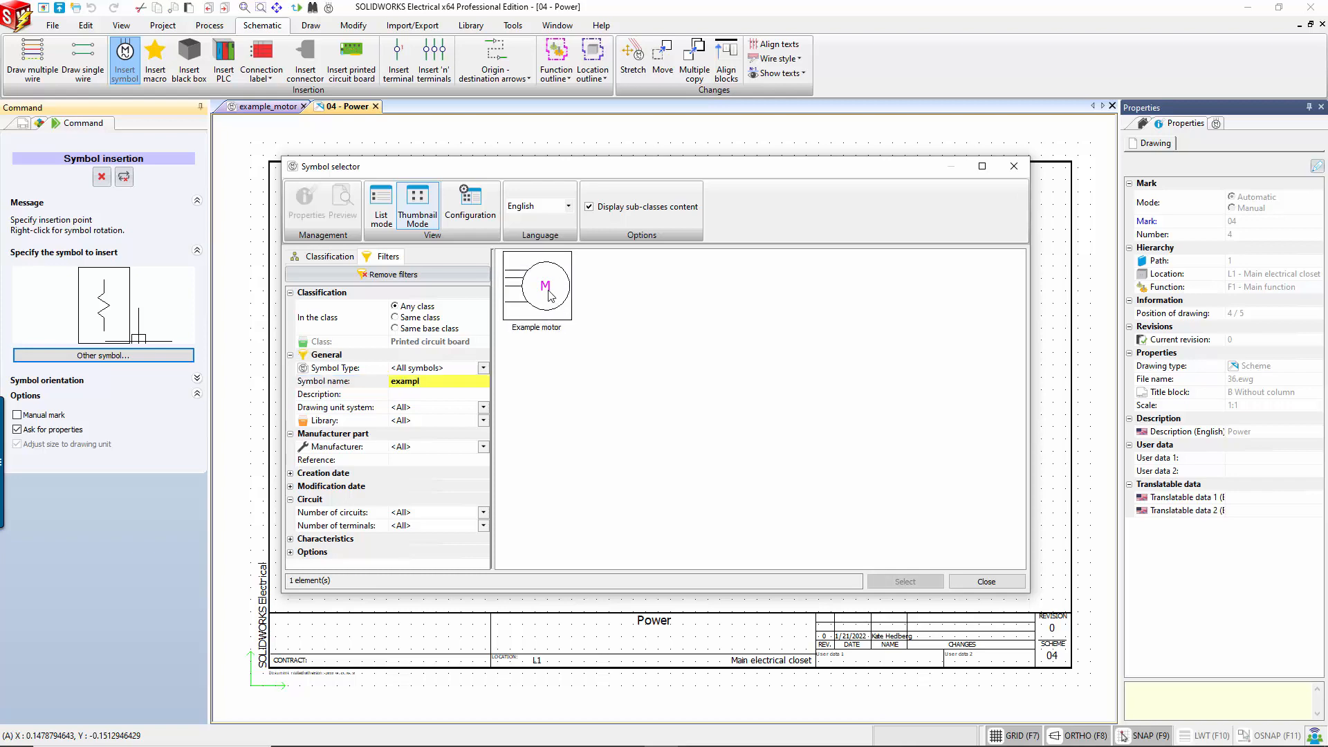
{"action": "double_click", "coordinate": [551, 296]}
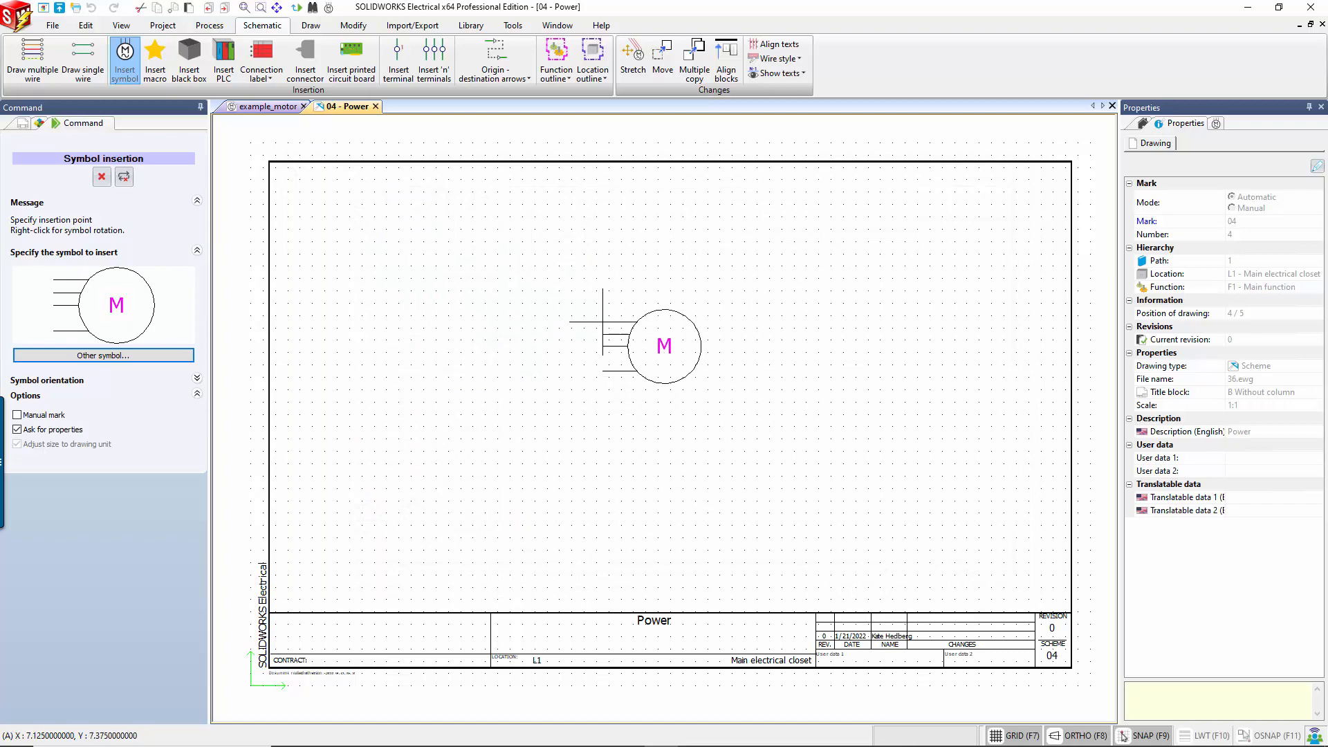
- Cycle the motor symbol through its available orientations and return it to the unrotated one
{"action": "scroll", "coordinate": [602, 318], "scroll_direction": "up", "scroll_amount": 4}
{"action": "scroll", "coordinate": [602, 325], "scroll_direction": "down", "scroll_amount": 4}
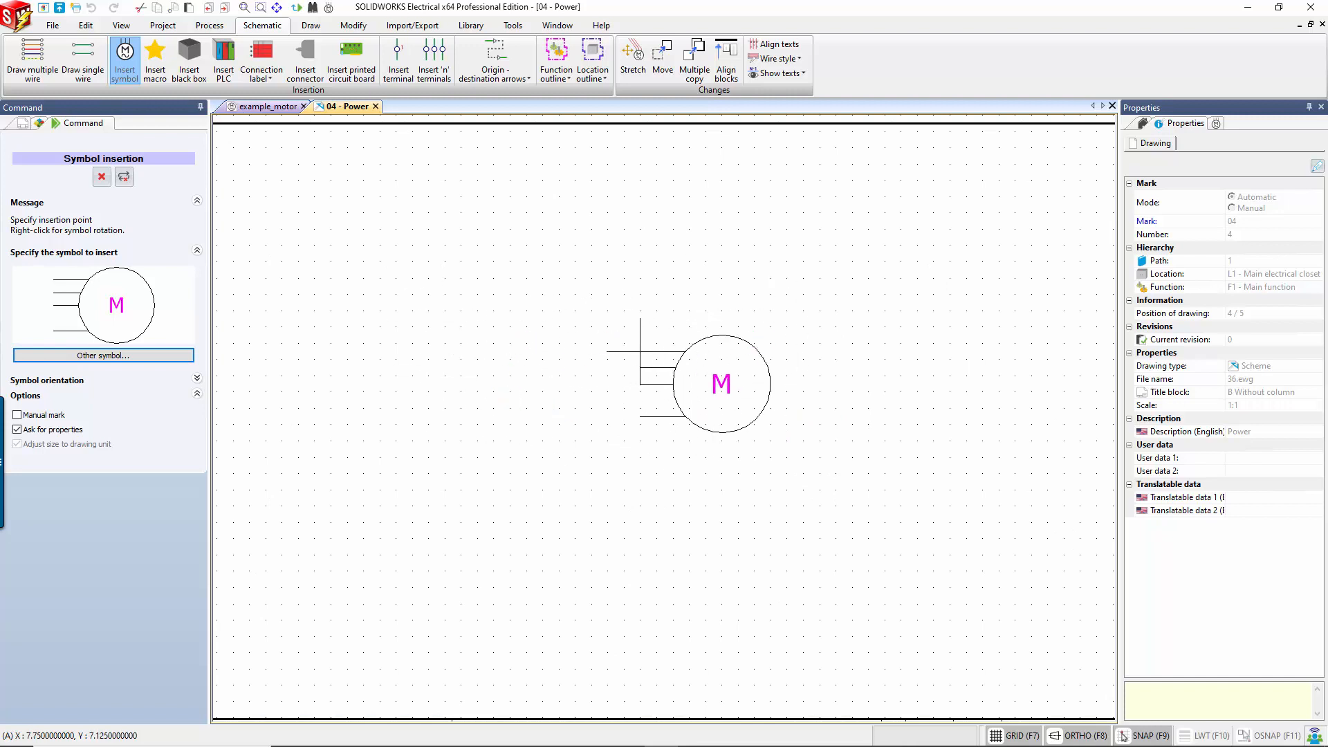
{"action": "left_click", "coordinate": [197, 380]}
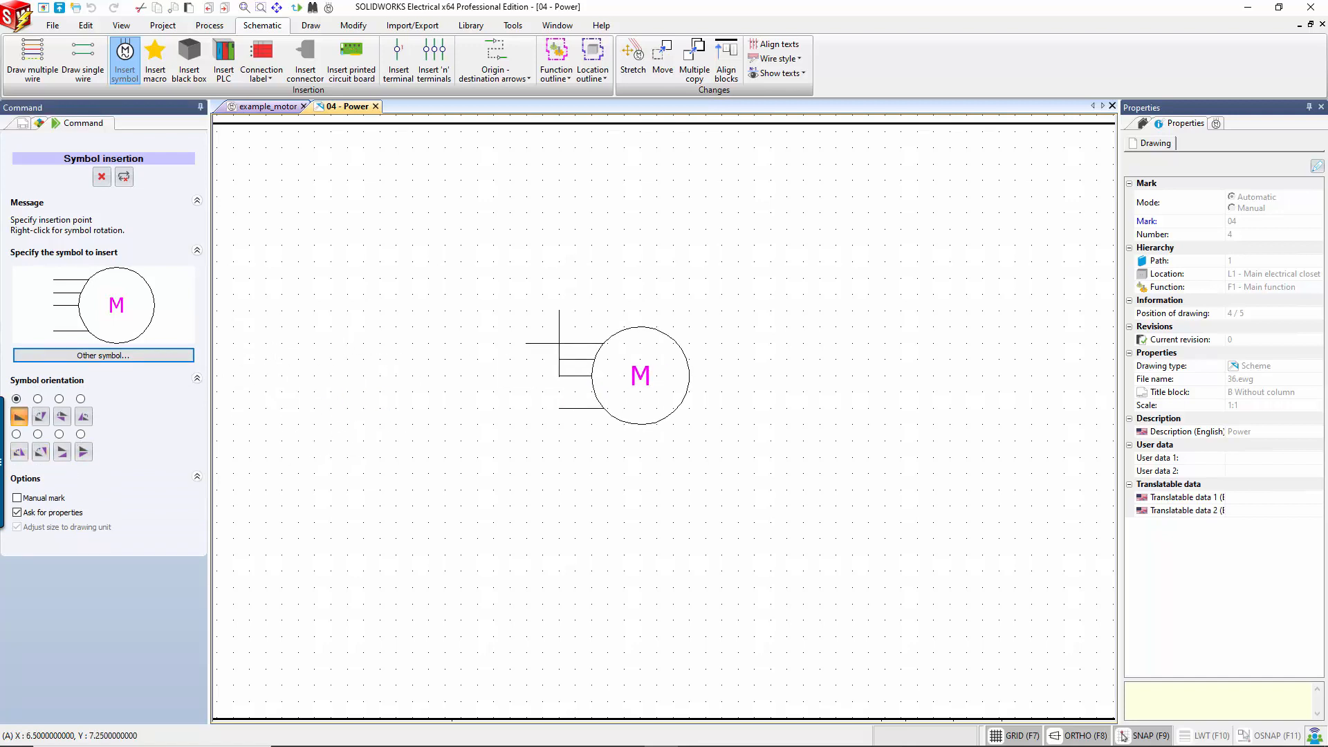
{"action": "right_click", "coordinate": [559, 343]}
{"action": "right_click", "coordinate": [558, 343]}
{"action": "right_click", "coordinate": [559, 343]}
{"action": "right_click", "coordinate": [559, 343]}
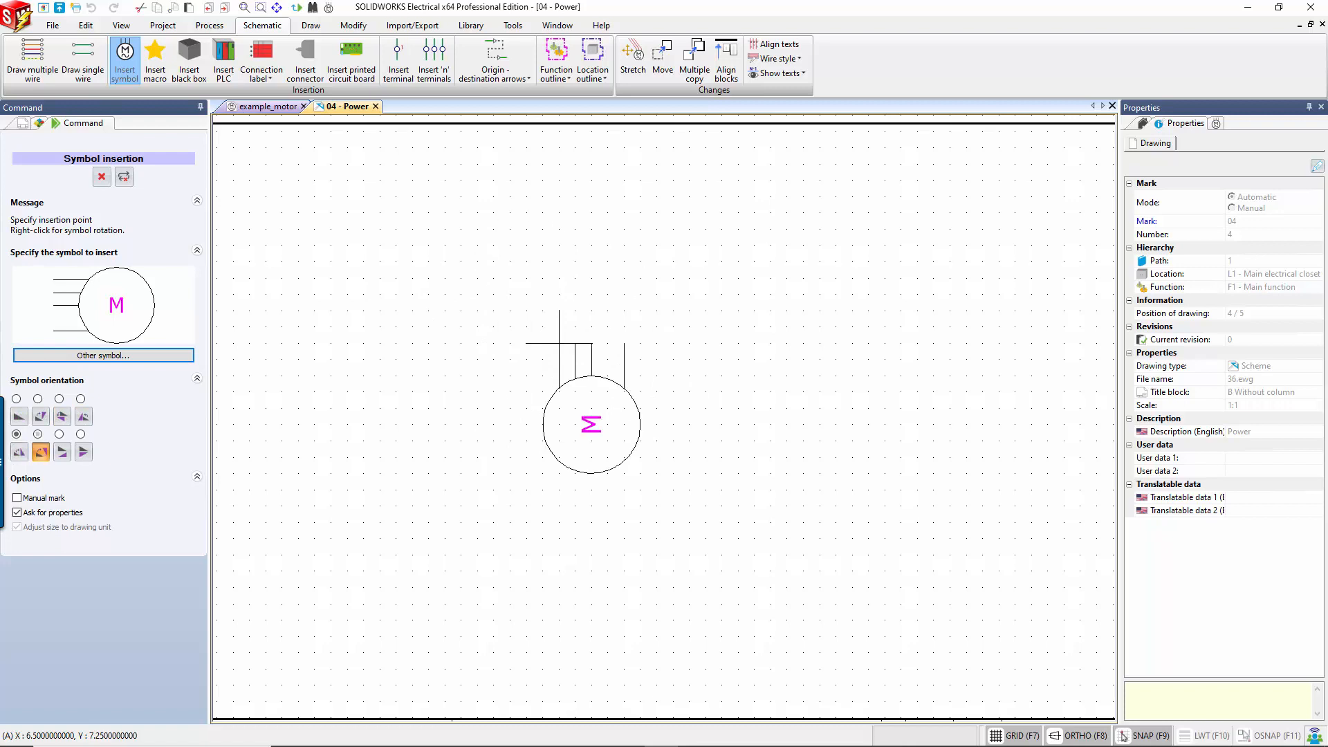
{"action": "right_click", "coordinate": [559, 343]}
{"action": "right_click", "coordinate": [559, 343]}
{"action": "right_click", "coordinate": [558, 343]}
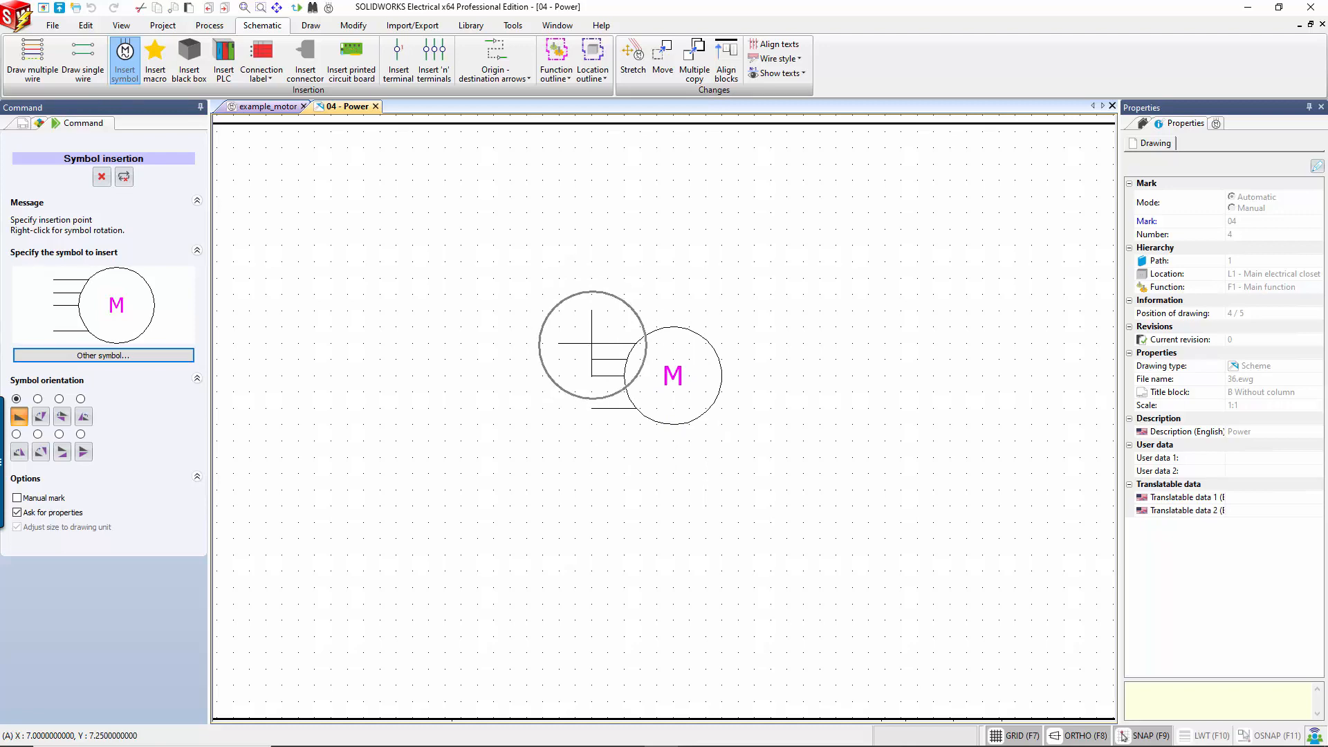
- Place the motor symbol at X 7, Y 7.25 on the Power drawing and accept its default symbol properties
{"action": "scroll", "coordinate": [591, 343], "scroll_direction": "up", "scroll_amount": 3}
{"action": "scroll", "coordinate": [591, 343], "scroll_direction": "up", "scroll_amount": 1}
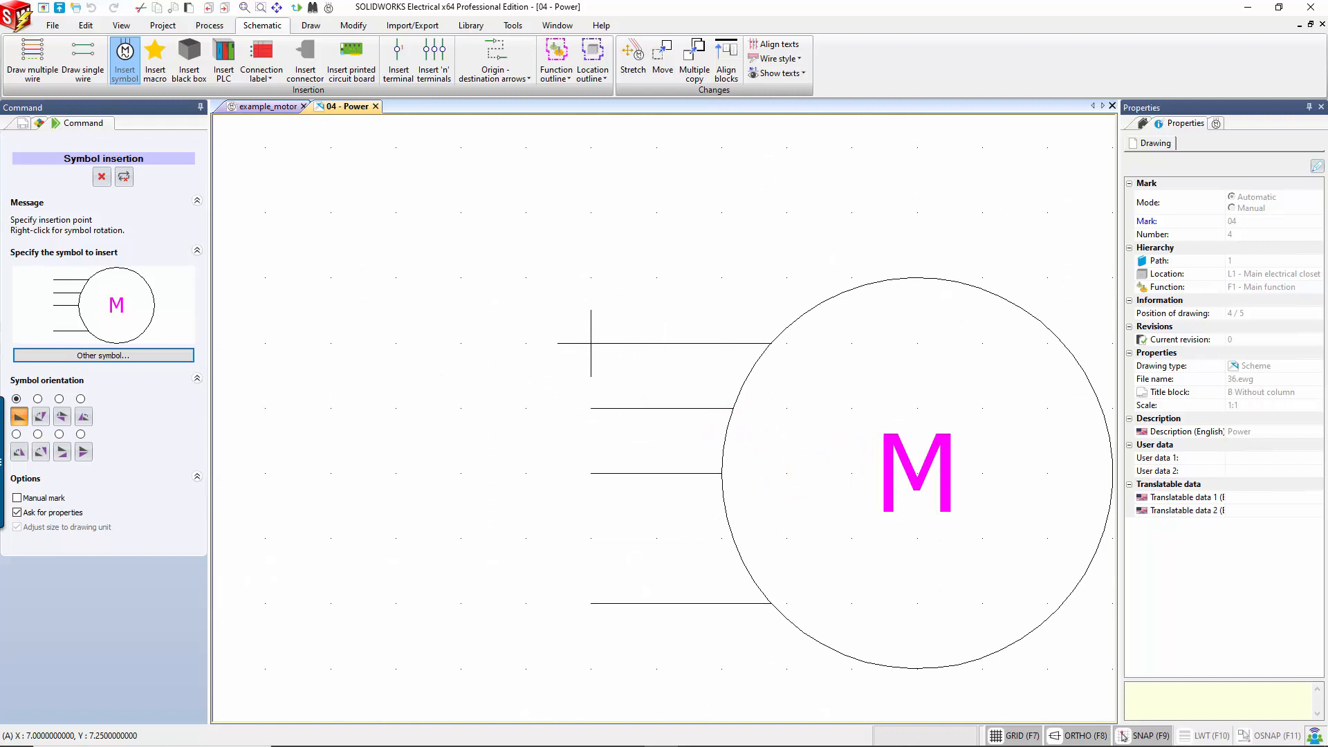
{"action": "scroll", "coordinate": [591, 343], "scroll_direction": "down", "scroll_amount": 2}
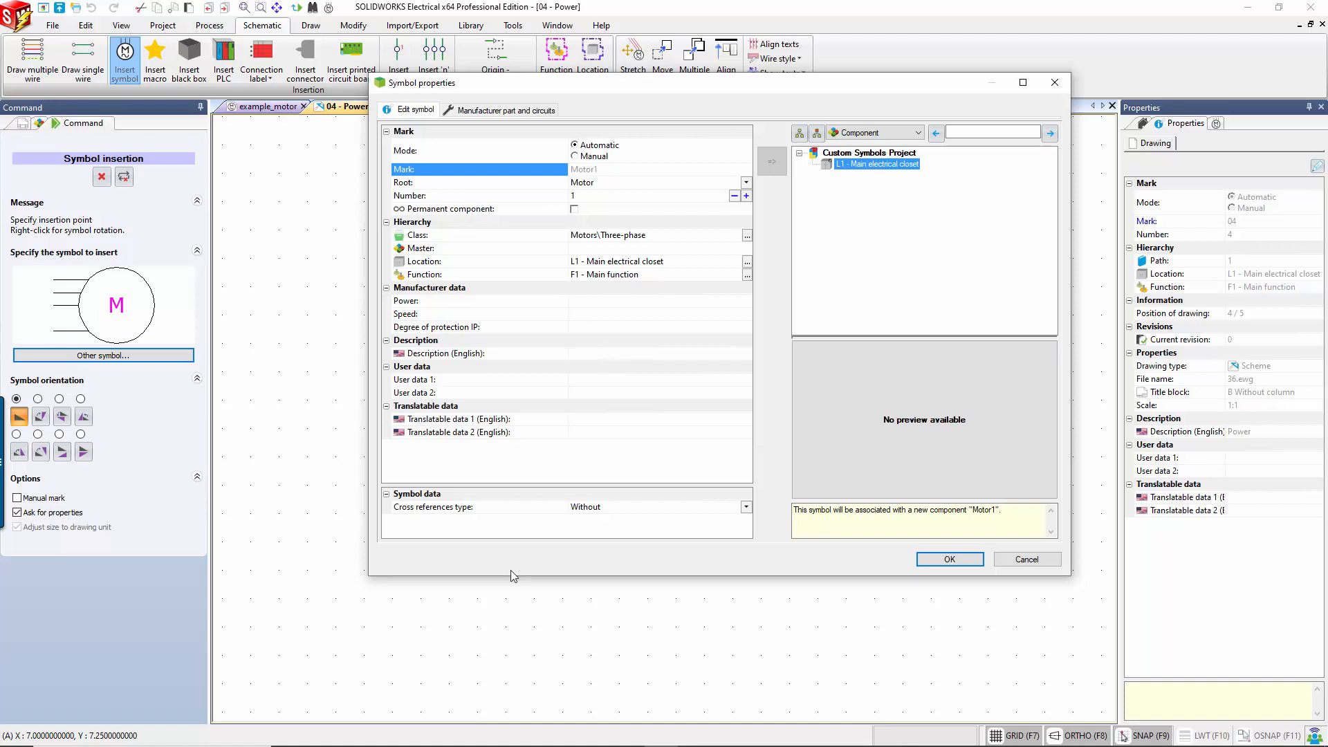
{"action": "left_click", "coordinate": [950, 558]}
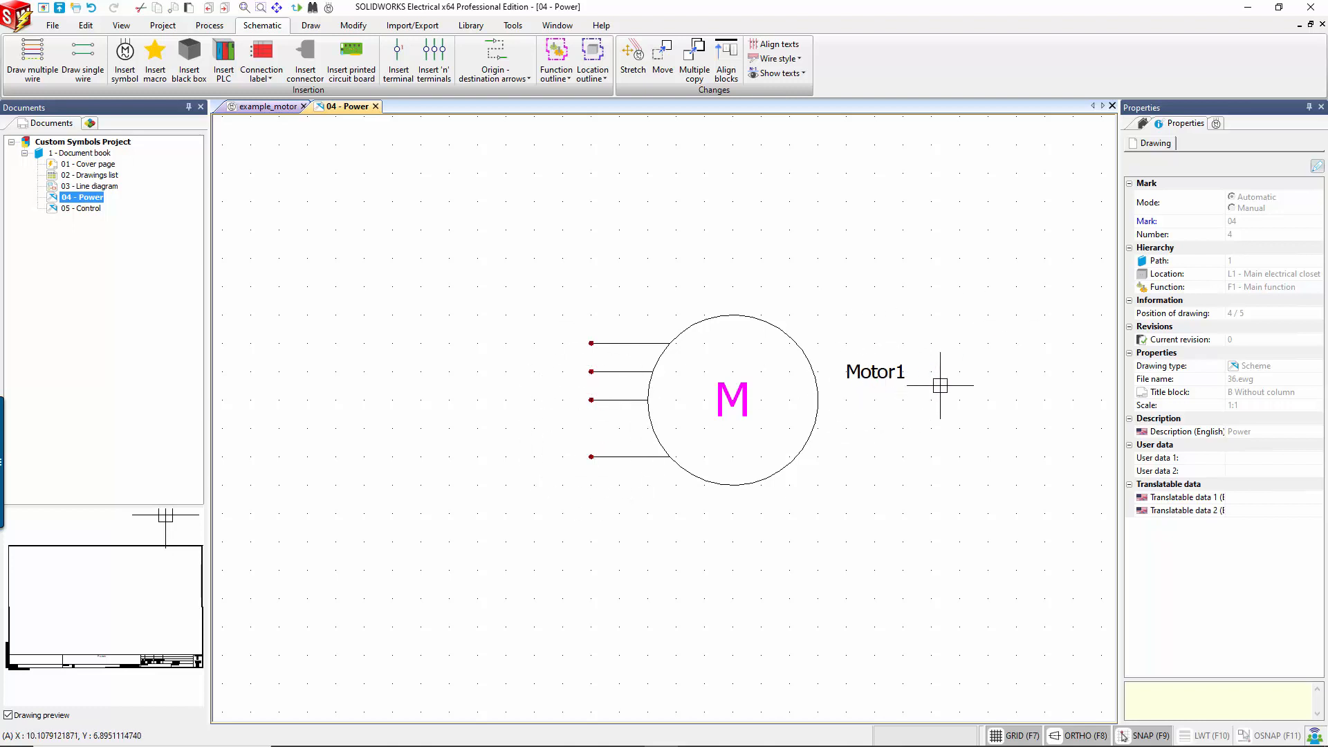
- Review the #REF_MAN and #REF_REF attributes in the example_motor symbol by selecting them together
{"action": "left_click", "coordinate": [256, 107]}
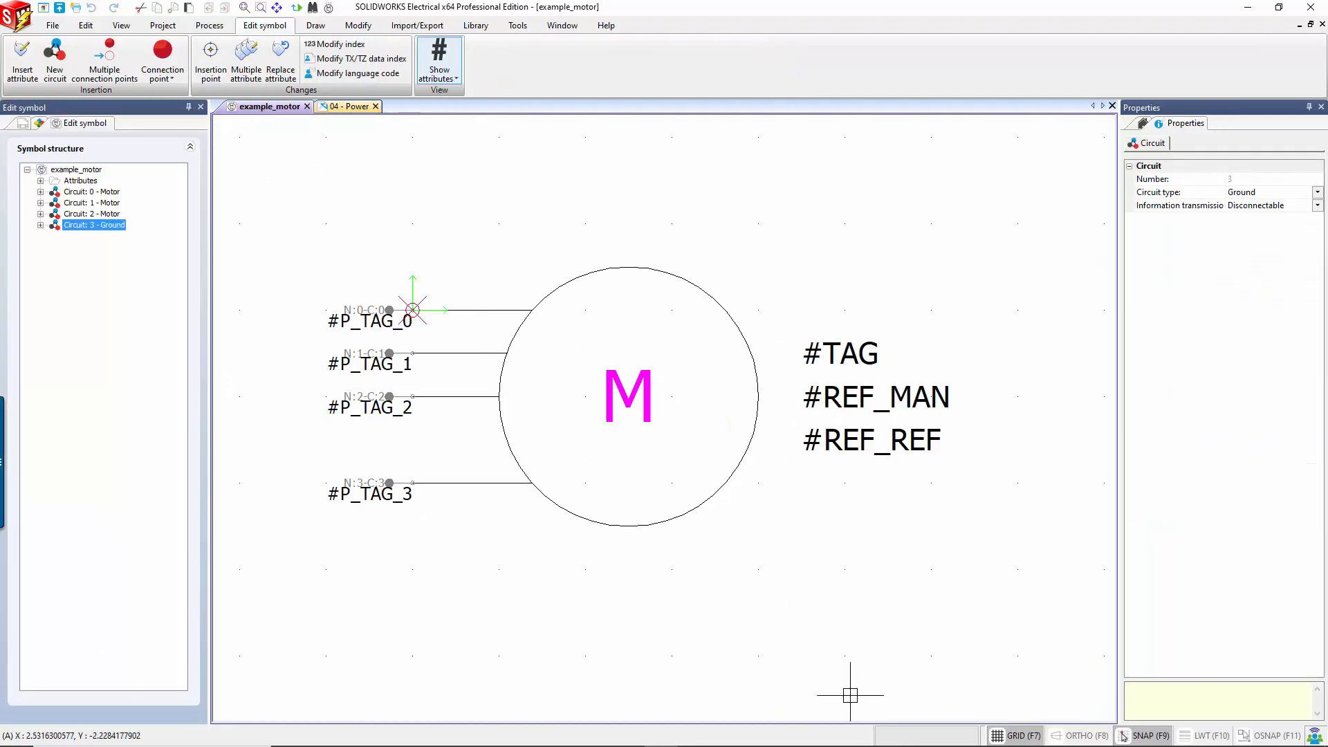
{"action": "left_click", "coordinate": [847, 348]}
{"action": "left_click", "coordinate": [849, 347]}
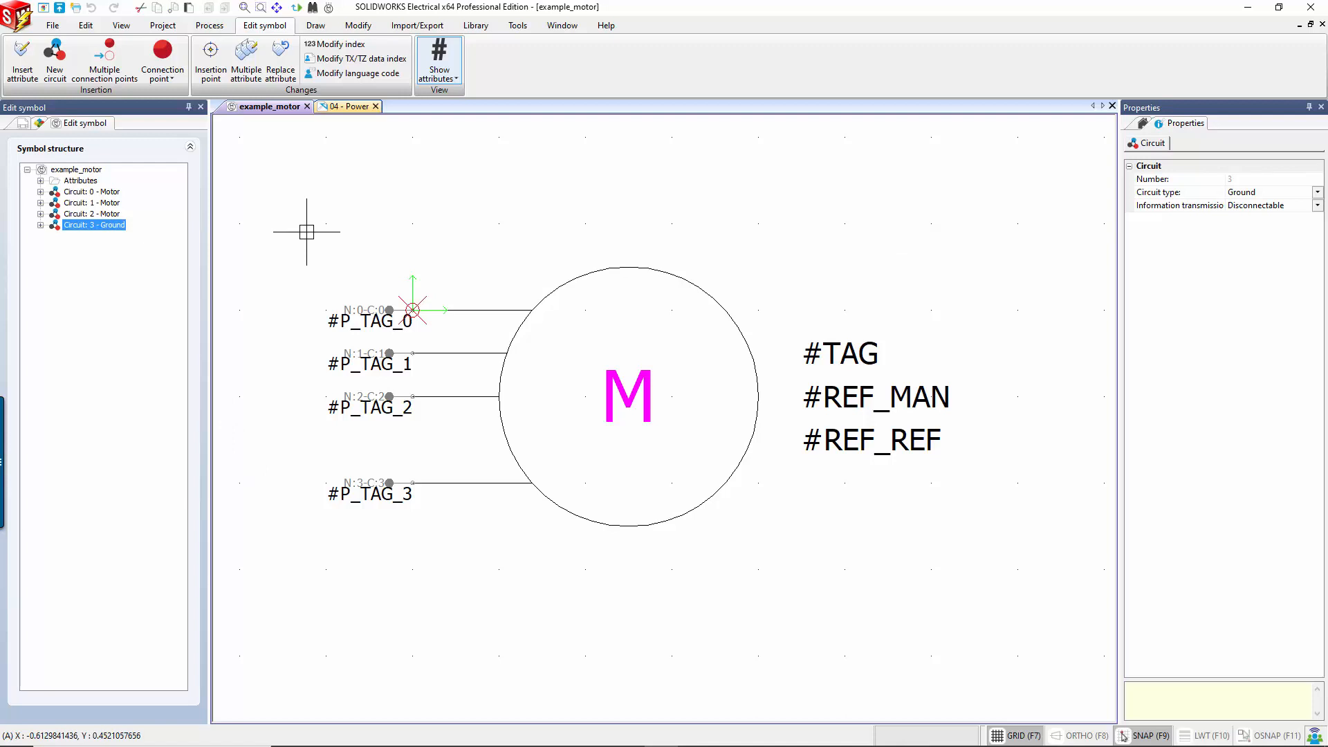
{"action": "left_click", "coordinate": [960, 591]}
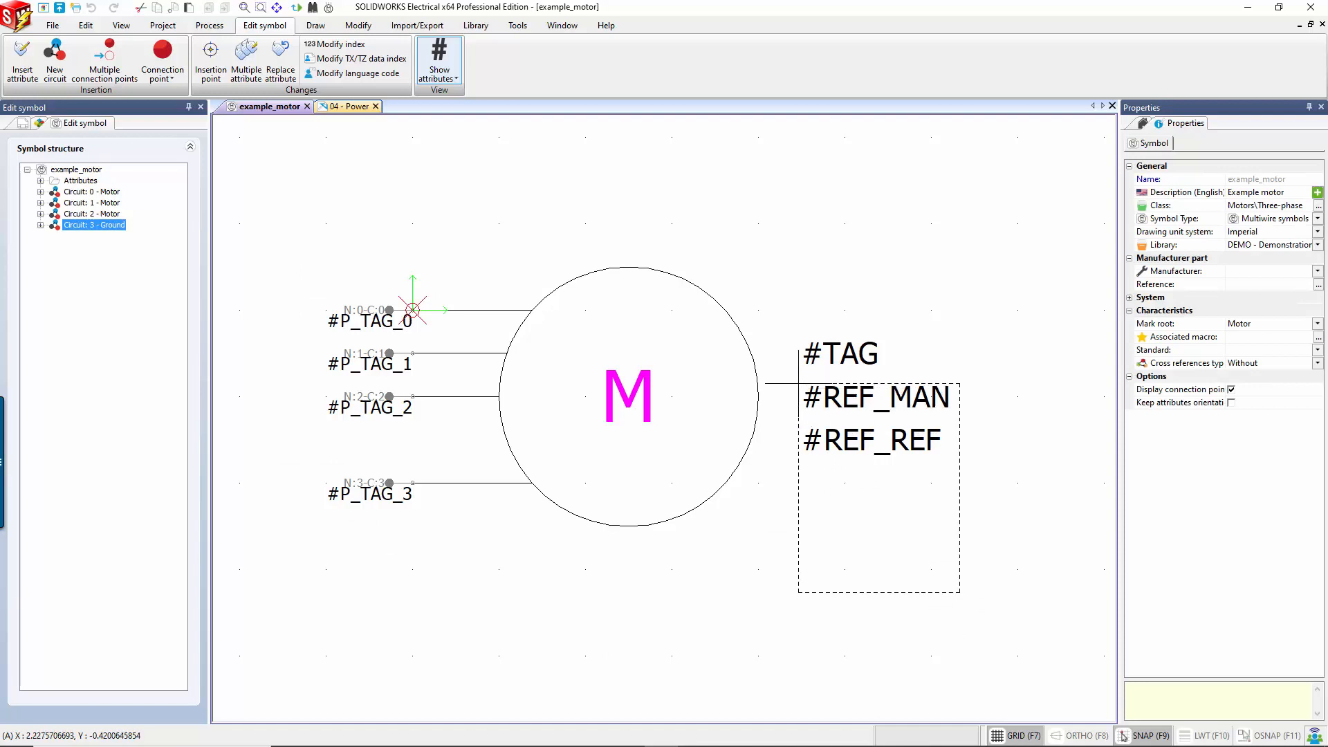
{"action": "left_click", "coordinate": [797, 379]}
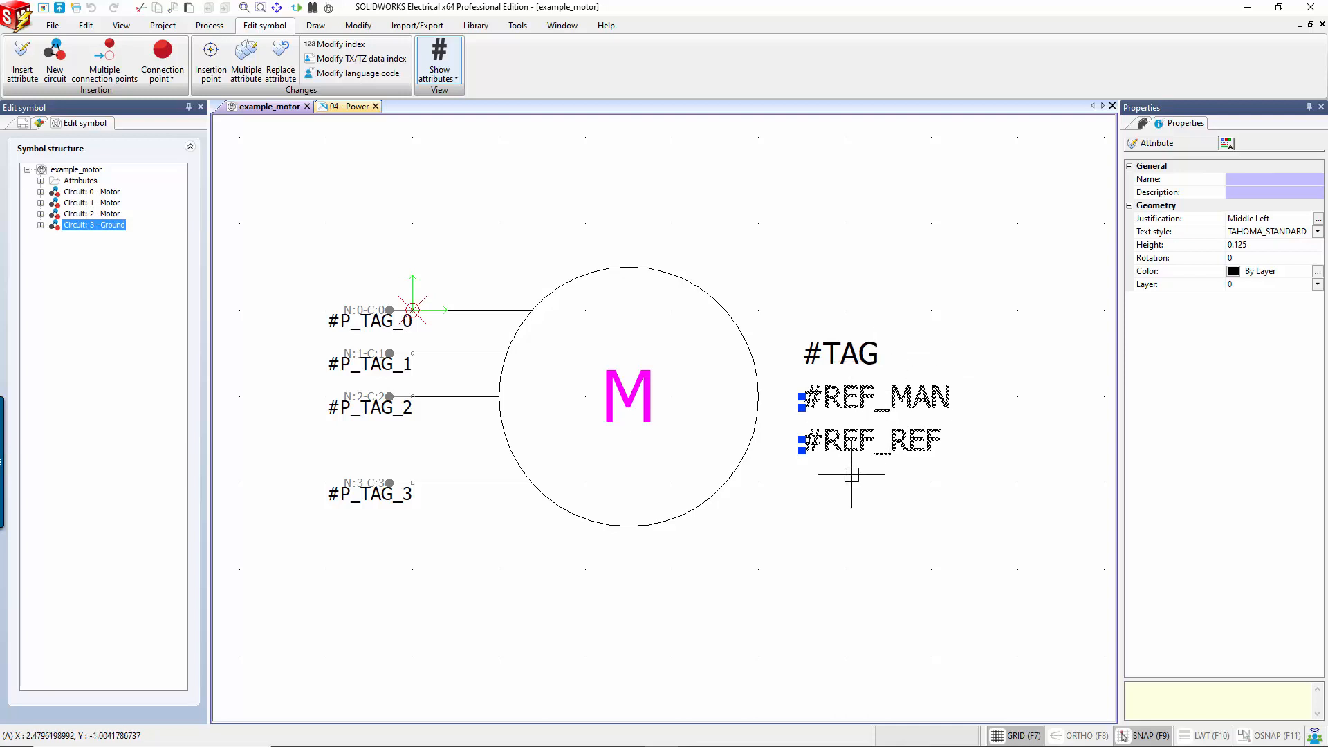
- On the 04 - Power drawing, draw a single 12V DC wire with 1 line horizontally through the motor's uppermost connection point at Y 7.25
{"action": "left_click", "coordinate": [337, 108]}
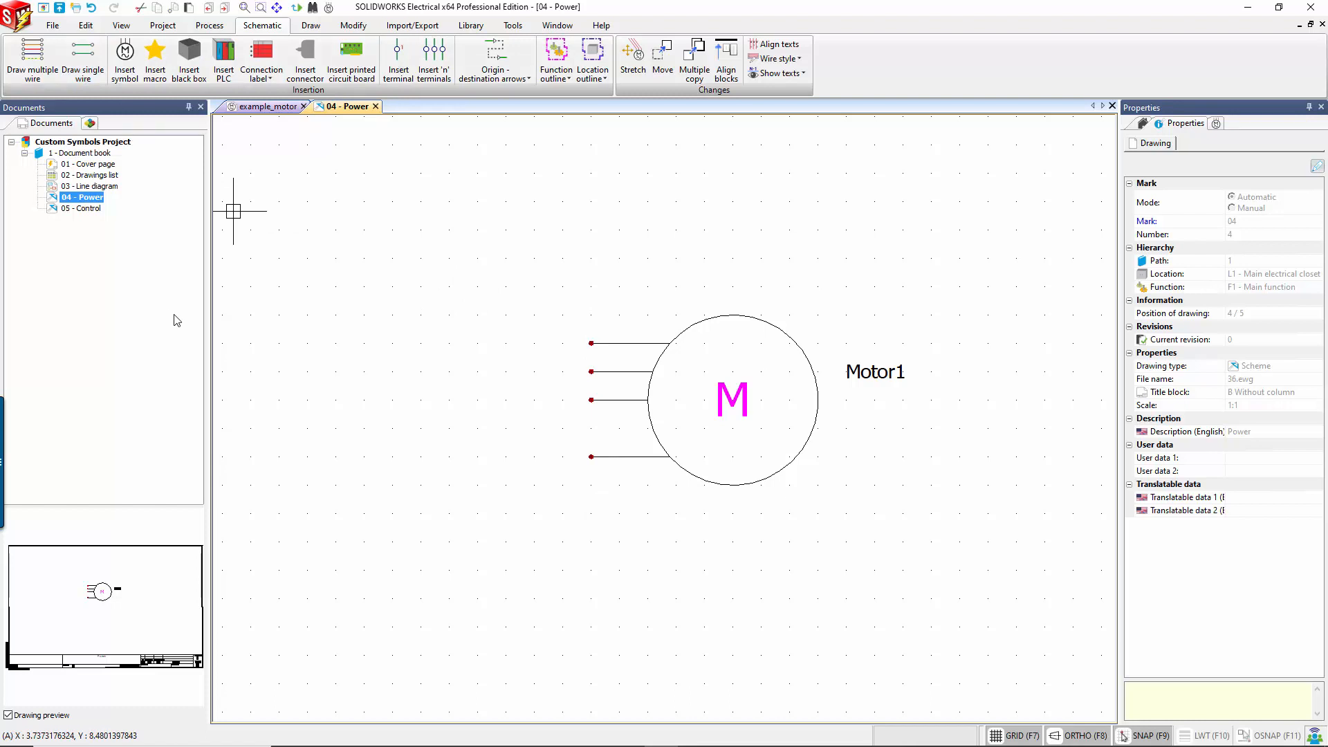
{"action": "left_click", "coordinate": [83, 73]}
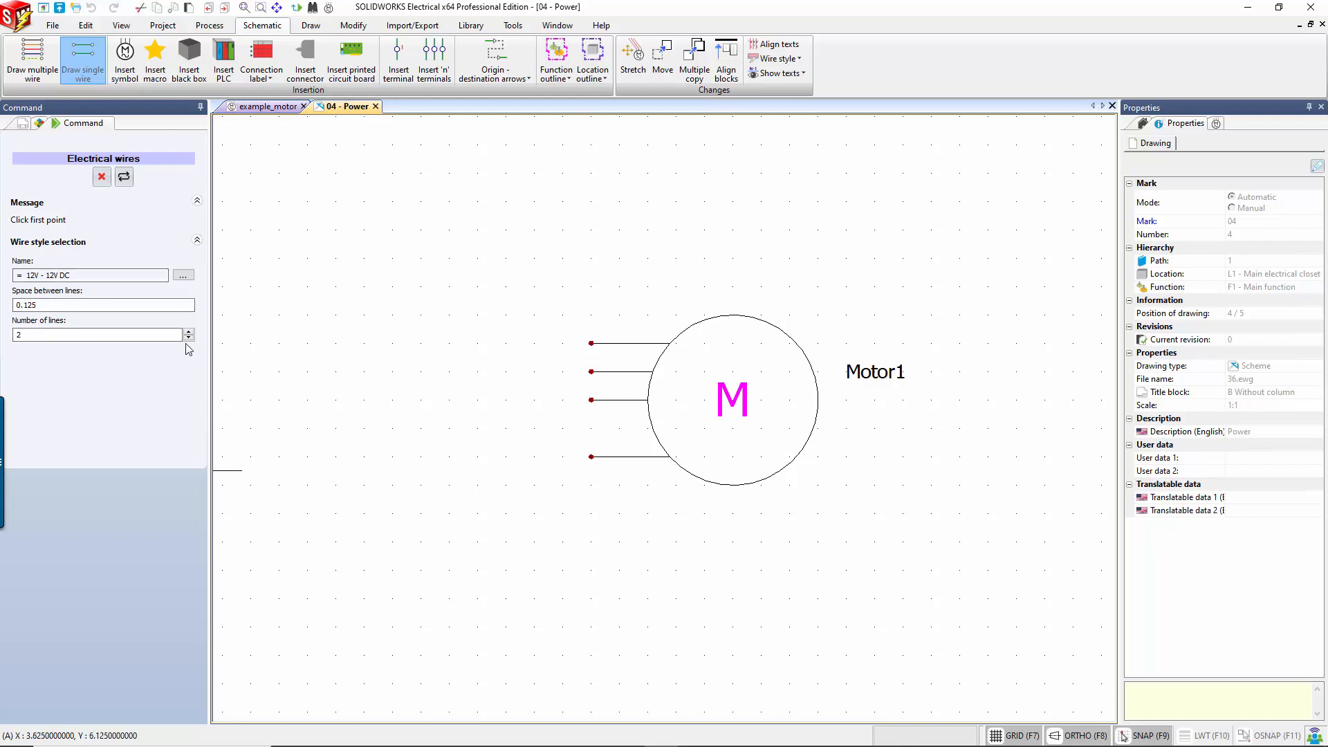
{"action": "left_click", "coordinate": [189, 338]}
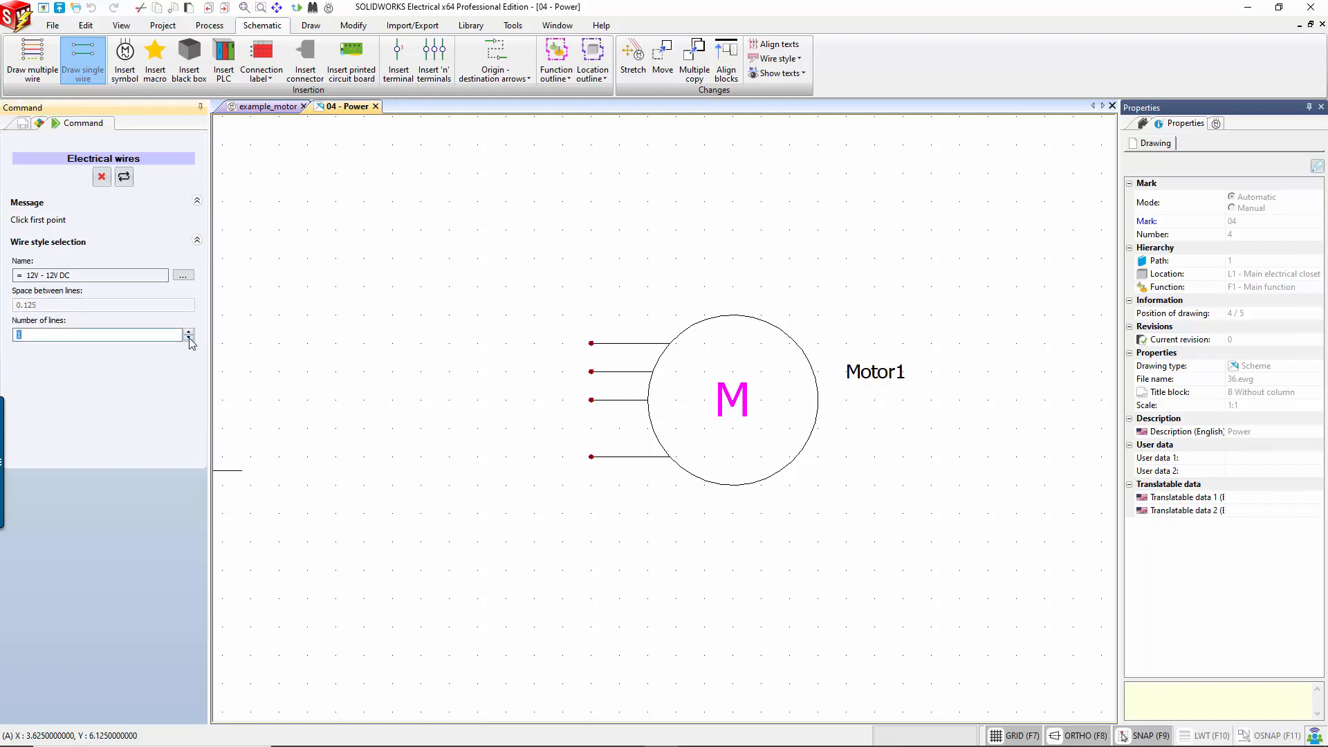
{"action": "scroll", "coordinate": [800, 438], "scroll_direction": "down", "scroll_amount": 2}
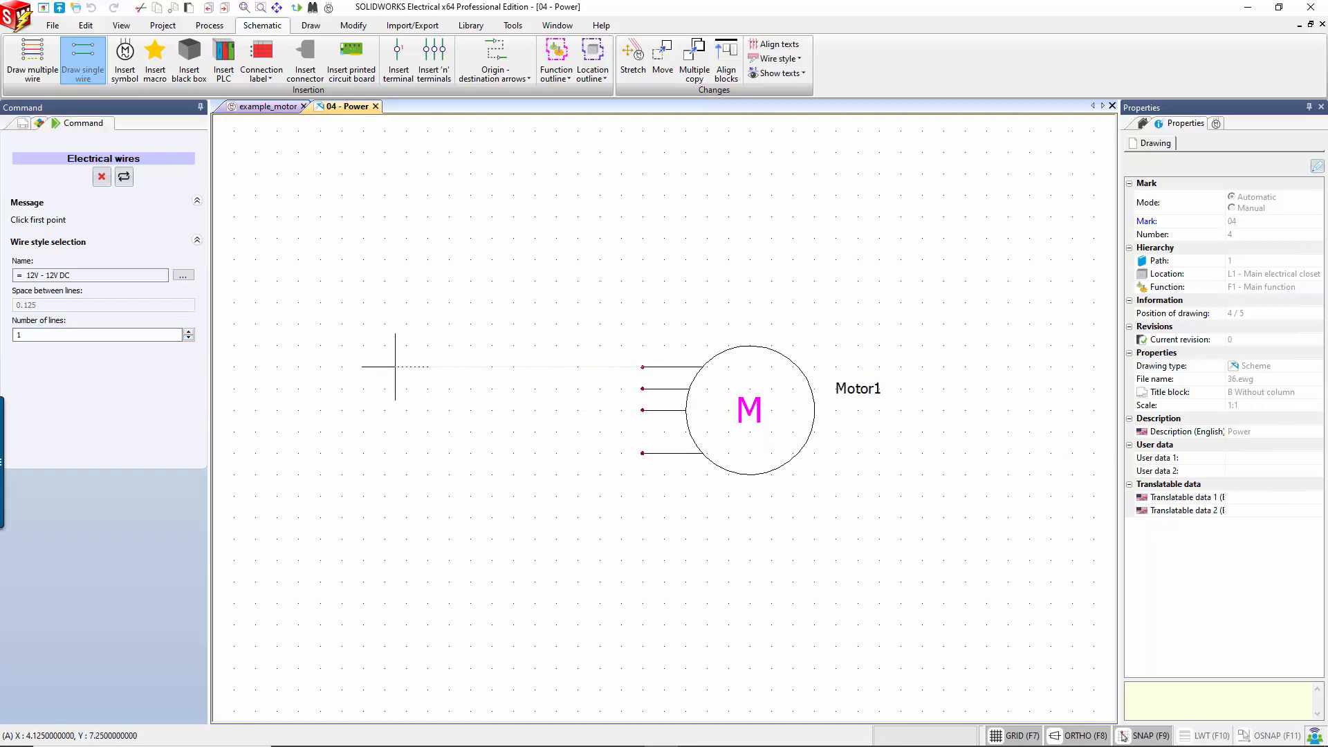
{"action": "left_click", "coordinate": [341, 367]}
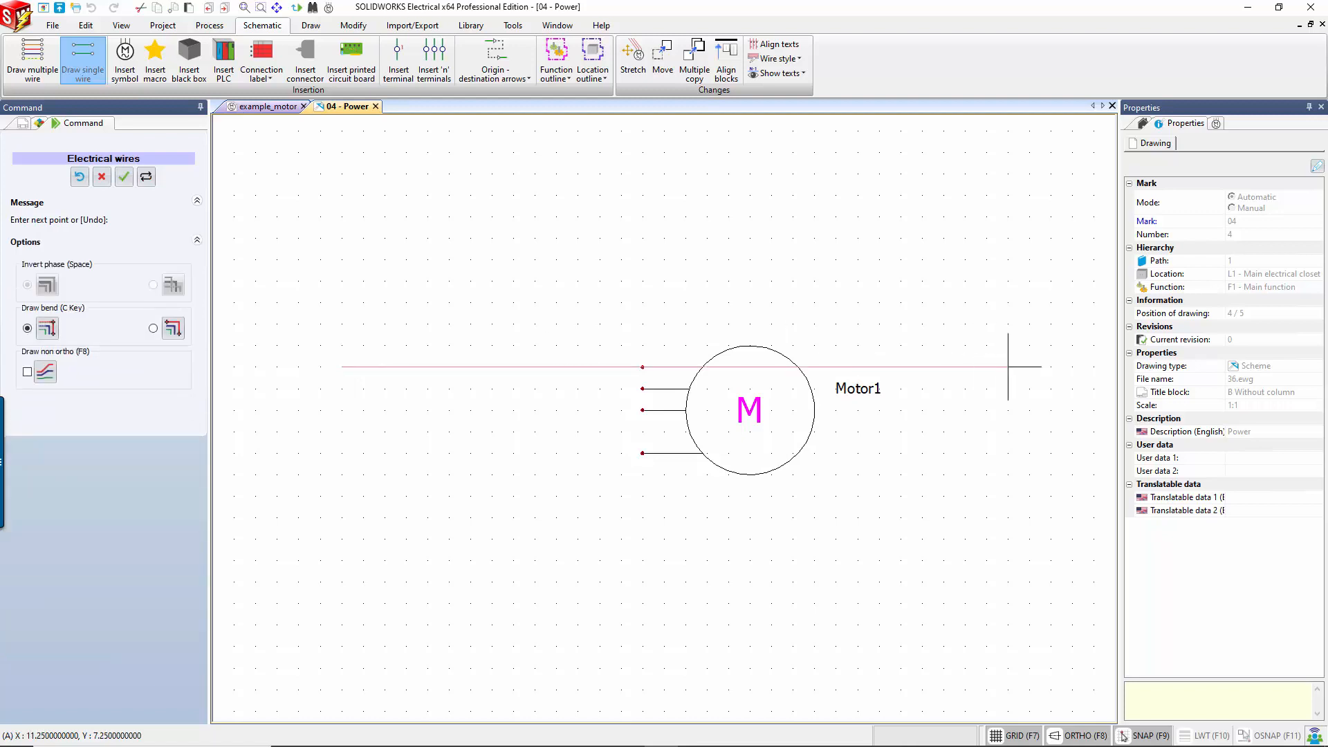
{"action": "left_click", "coordinate": [1008, 367]}
{"action": "left_click", "coordinate": [911, 366]}
{"action": "right_click", "coordinate": [987, 389]}
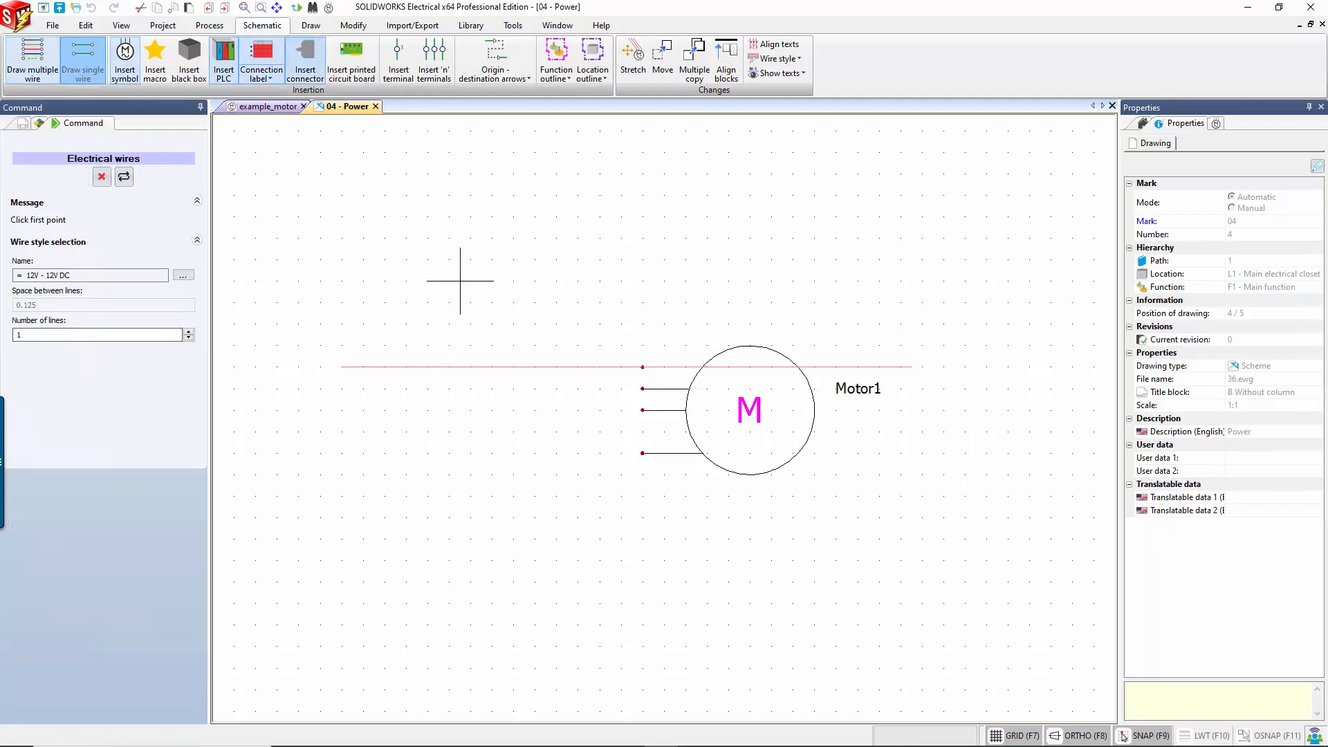
- Draw two more horizontal wires from X 3.5 through the motor's second and third connection points and past the motor symbol
{"action": "left_click", "coordinate": [342, 389]}
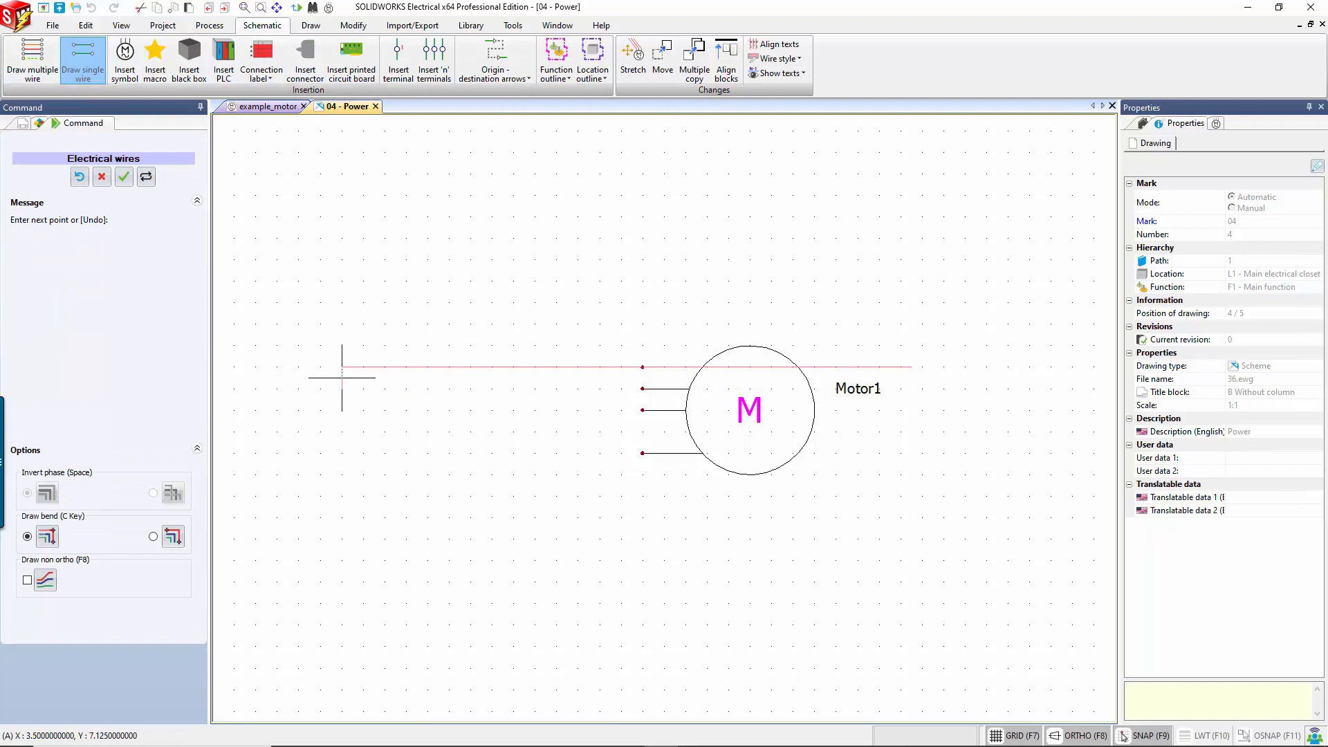
{"action": "left_click", "coordinate": [997, 390]}
{"action": "right_click", "coordinate": [987, 399]}
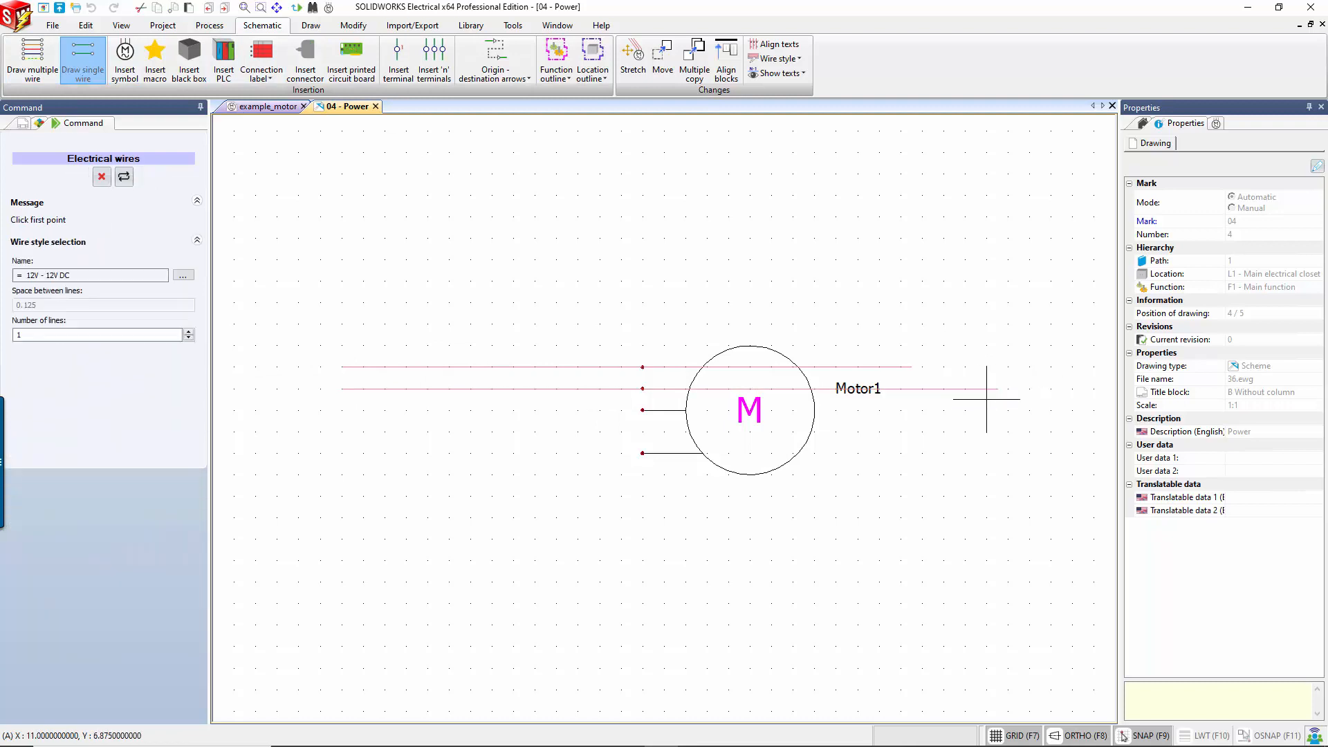
{"action": "left_click", "coordinate": [341, 410]}
{"action": "left_click", "coordinate": [911, 410]}
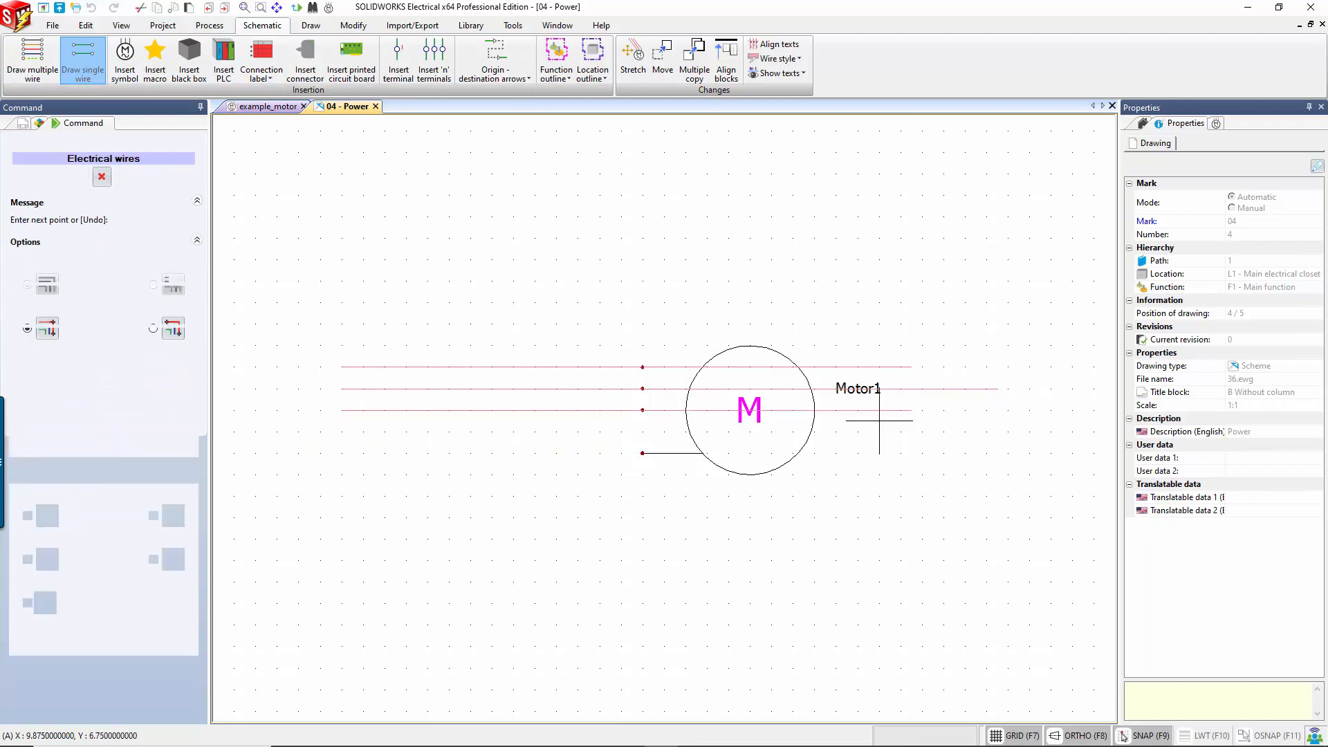
{"action": "right_click", "coordinate": [874, 420]}
- Draw the fourth horizontal wire from X 3.5, Y 6.25 through the motor's ground connection point and finish the wire command
{"action": "left_click", "coordinate": [341, 453]}
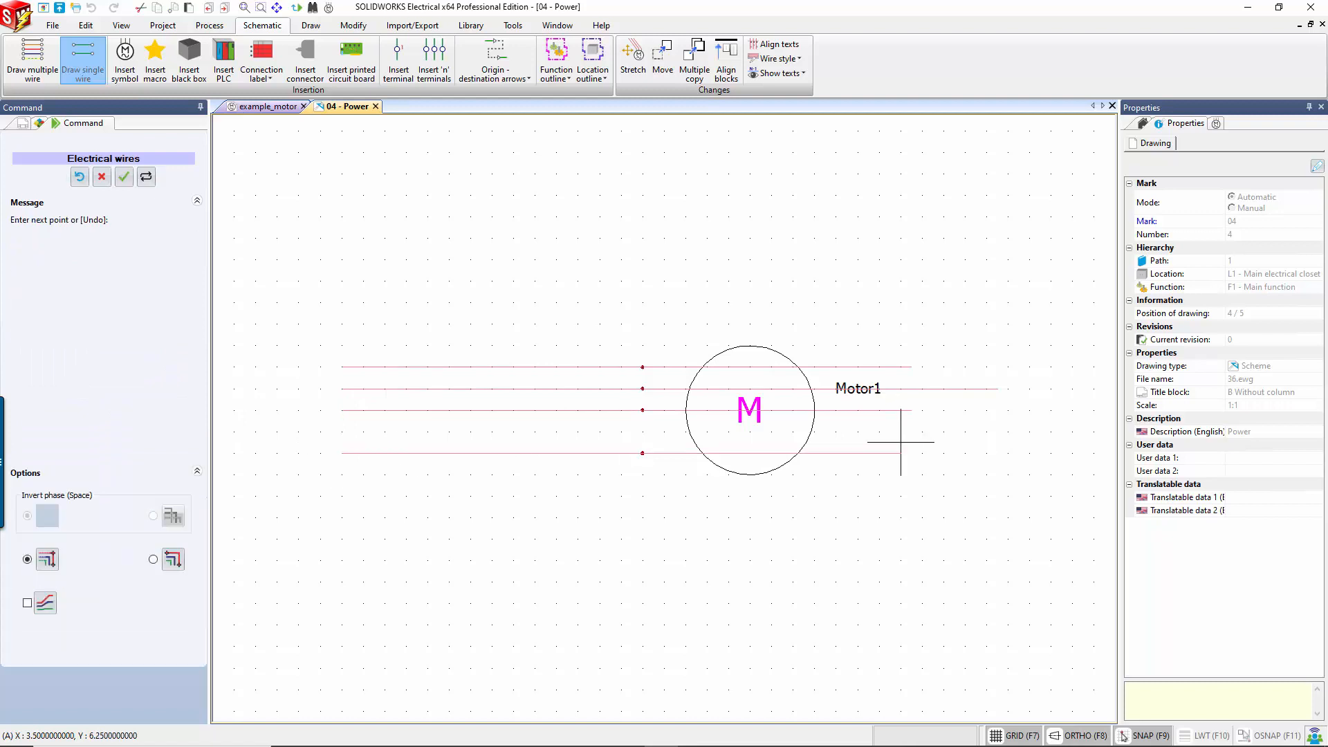
{"action": "left_click", "coordinate": [900, 453]}
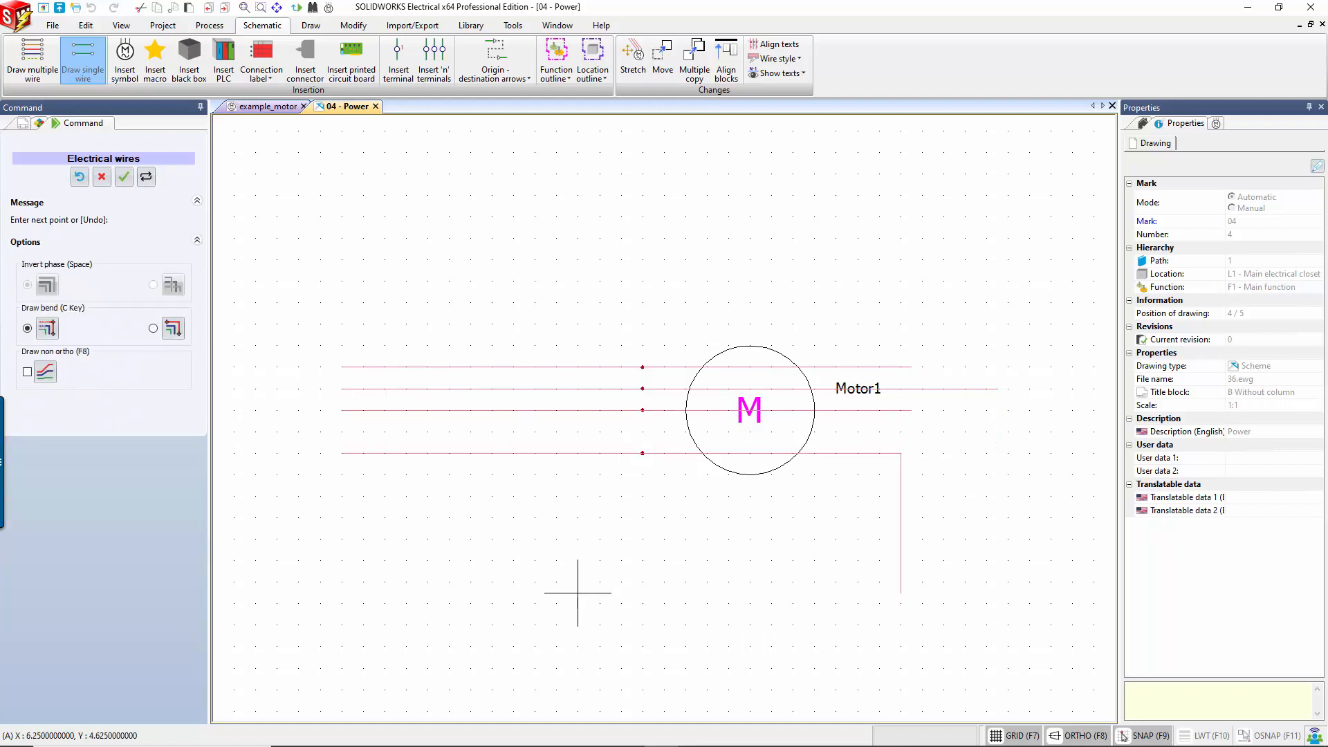
{"action": "right_click", "coordinate": [781, 559]}
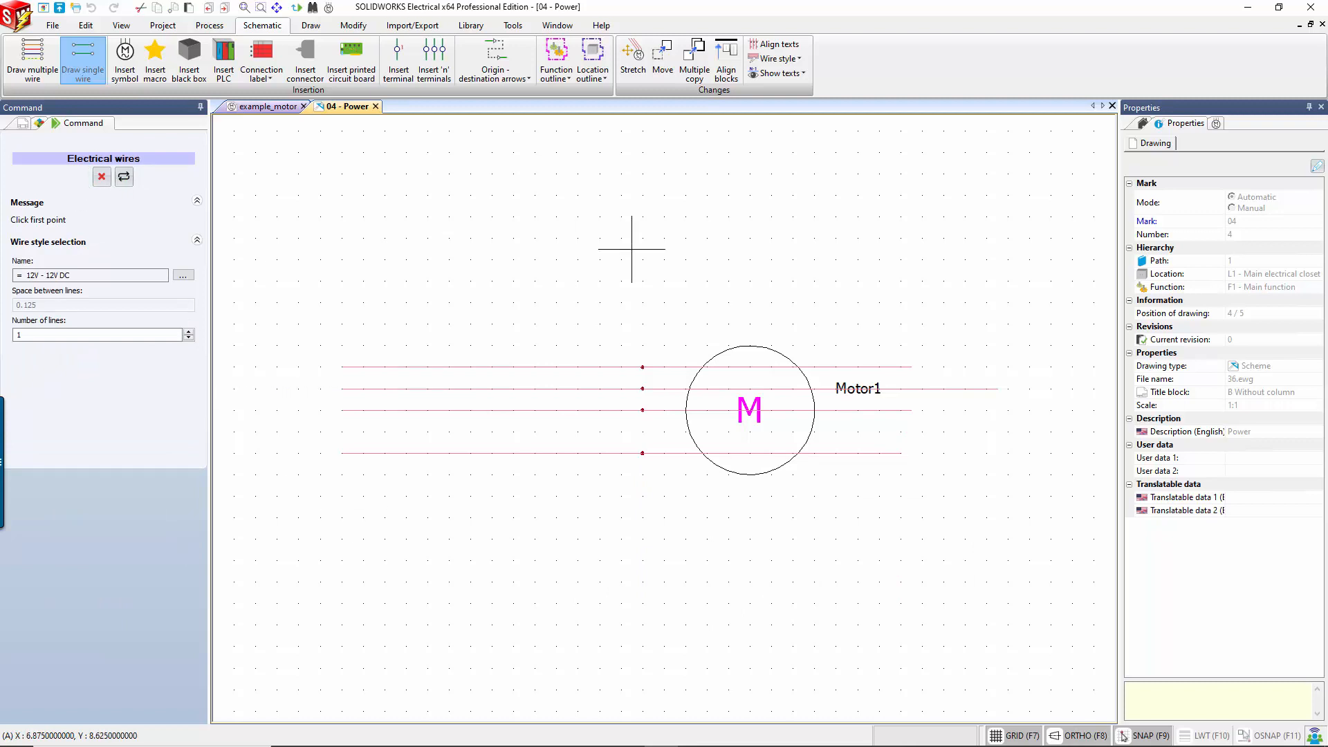
{"action": "left_click", "coordinate": [102, 177]}
{"action": "left_click", "coordinate": [102, 182]}
{"action": "left_click", "coordinate": [621, 238]}
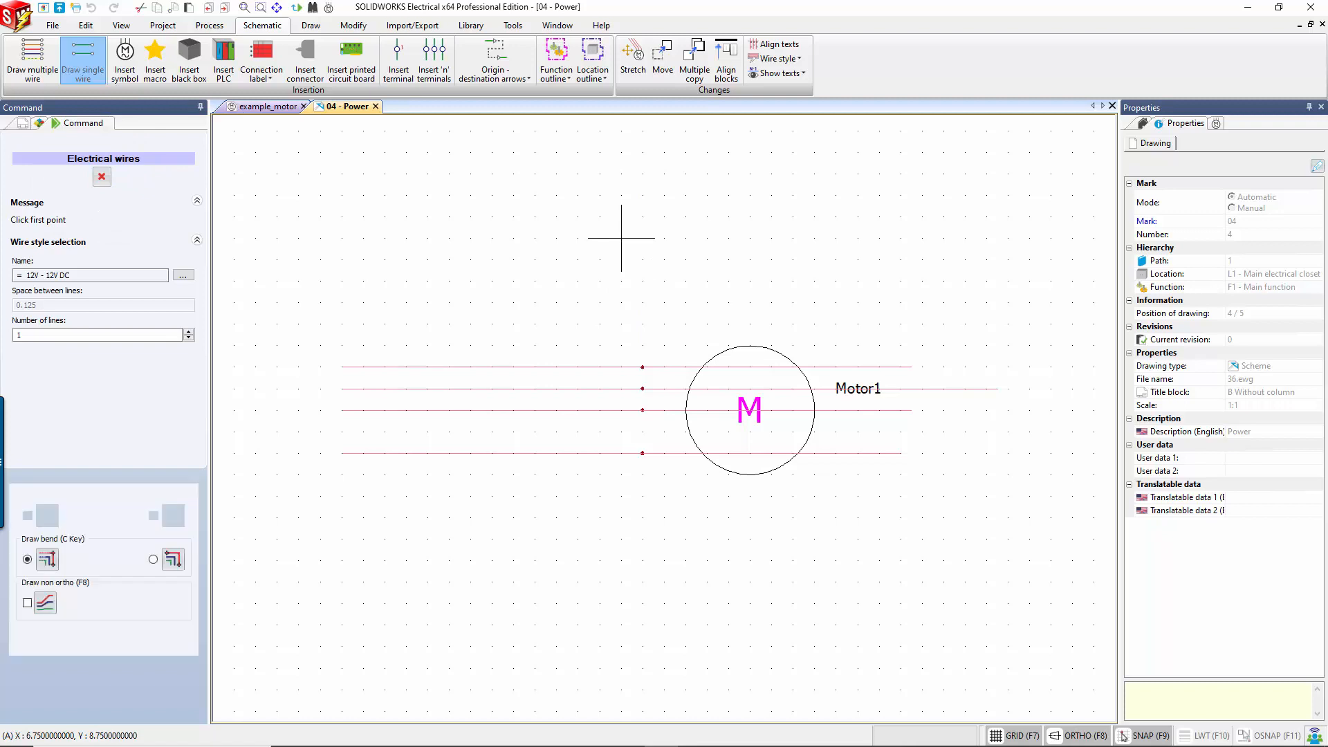
{"action": "key", "text": "Escape"}
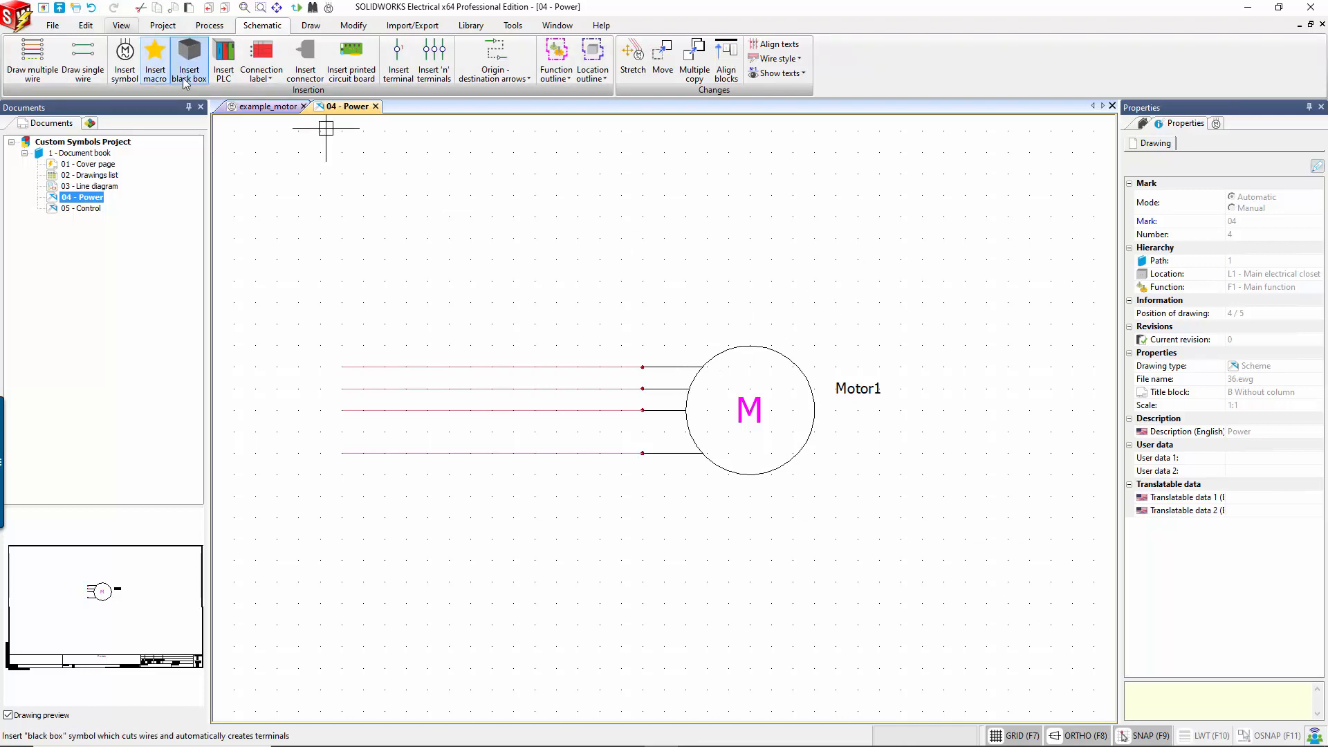
- Check the snap setting in the example_motor symbol and in the 04 - Power drawing
{"action": "left_click", "coordinate": [242, 109]}
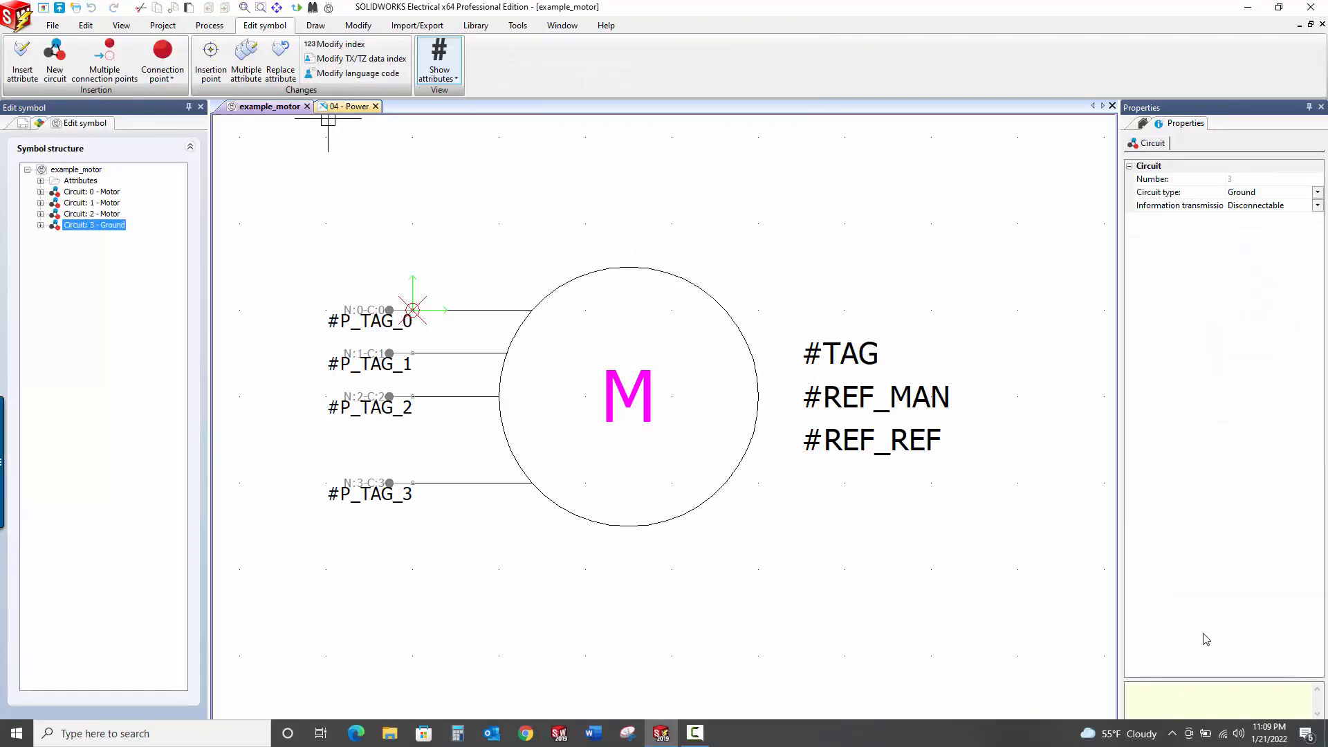
{"action": "left_click", "coordinate": [1150, 735]}
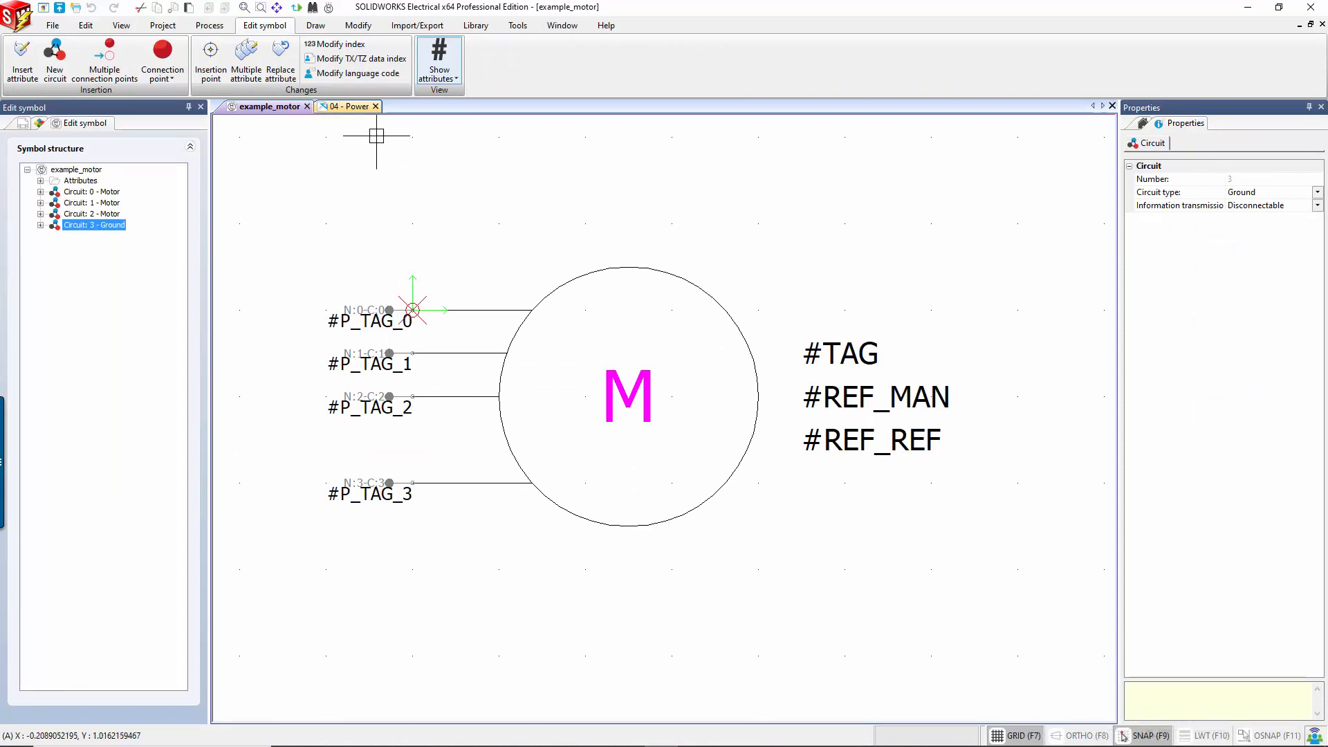
{"action": "left_click", "coordinate": [352, 109]}
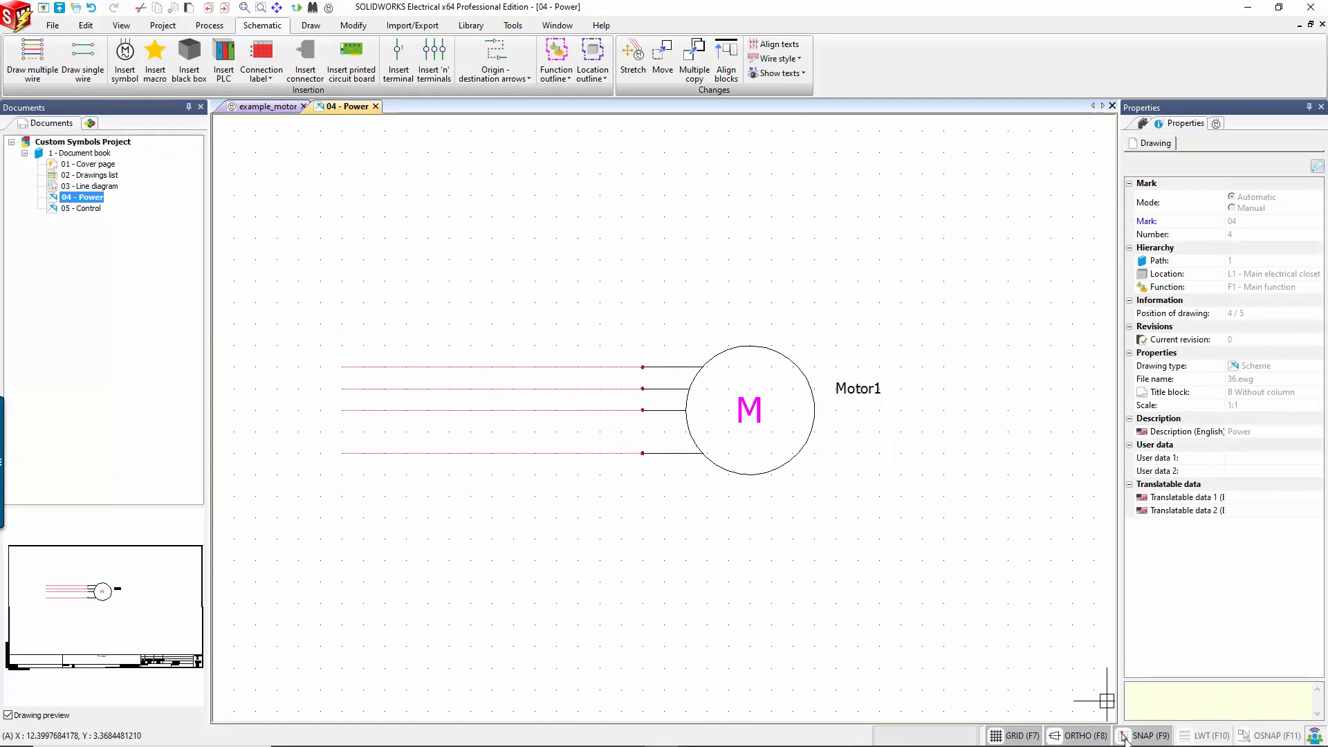
{"action": "left_click", "coordinate": [1140, 739]}
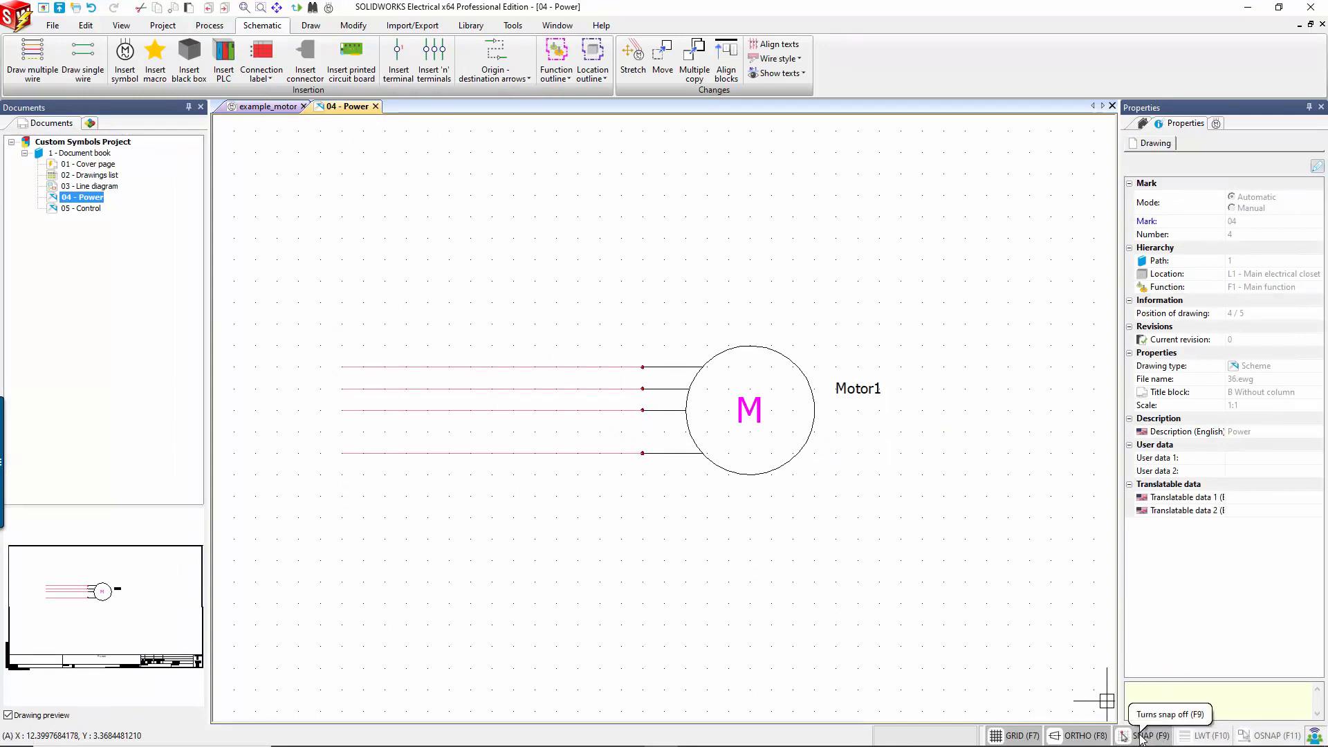